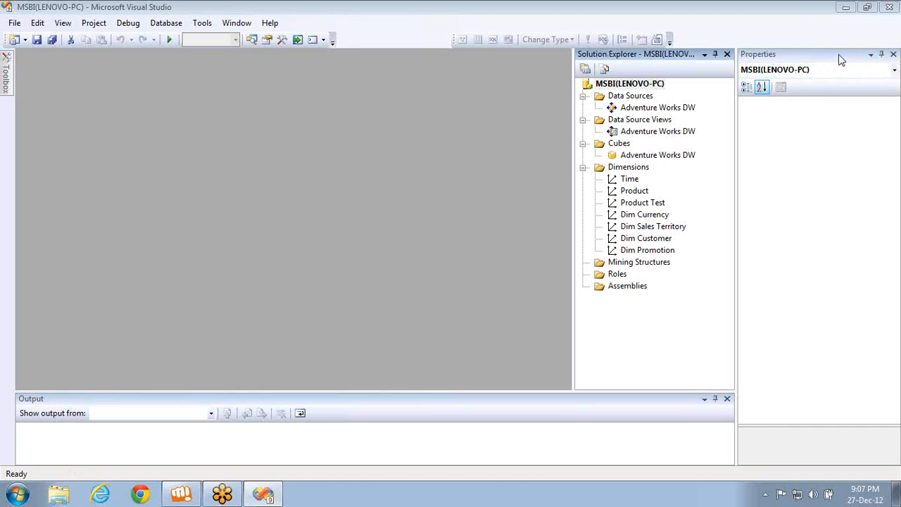
Hide the Properties pane in Visual Studio and launch Microsoft Office Excel 2007 with a blank workbook
left_click(871, 54)
left_click(827, 125)
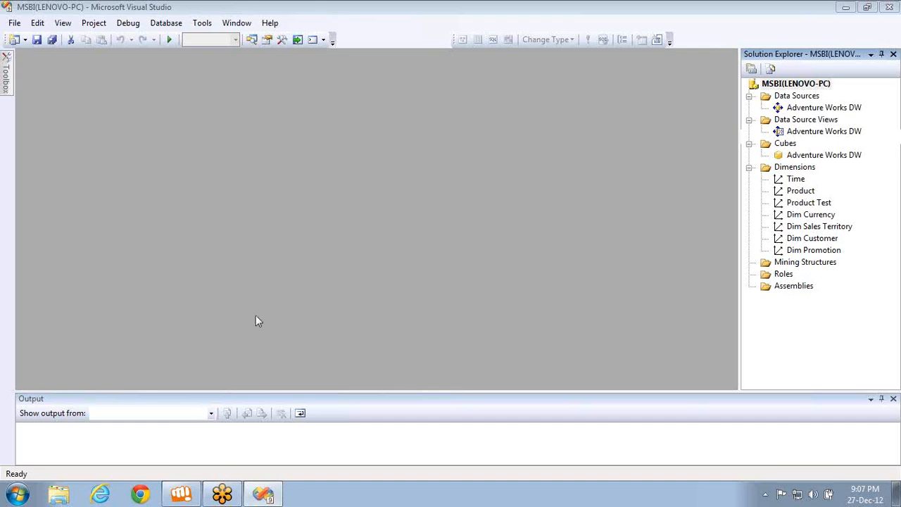
left_click(17, 494)
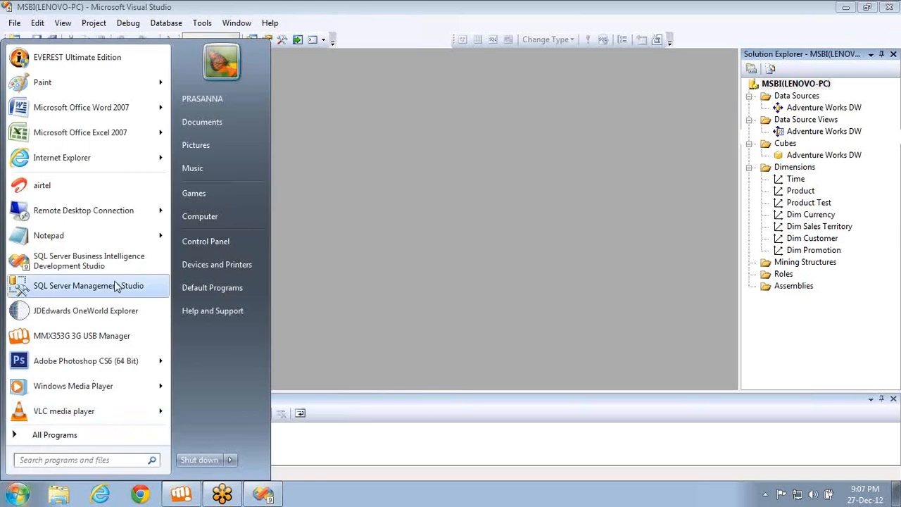
left_click(93, 133)
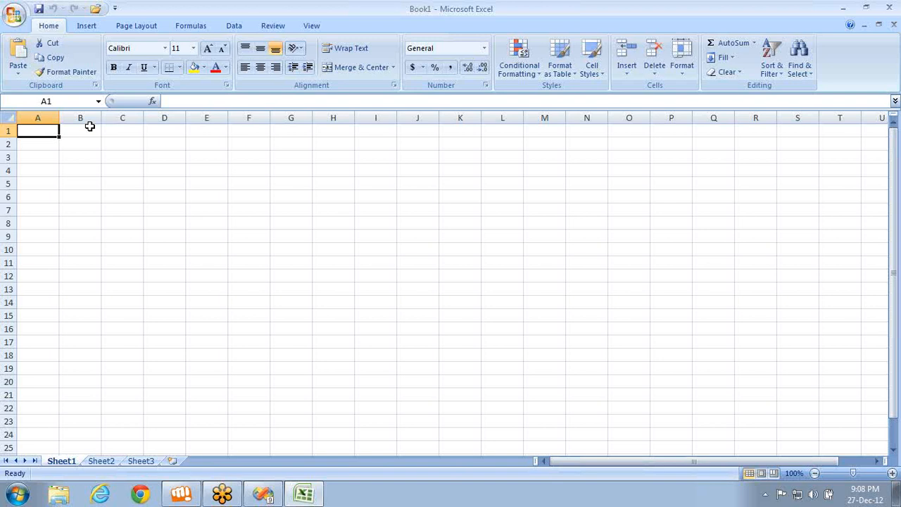
Enter the employee table headers EmpID, Name, Desig and Dept in cells A1 to D1
type("EmpID")
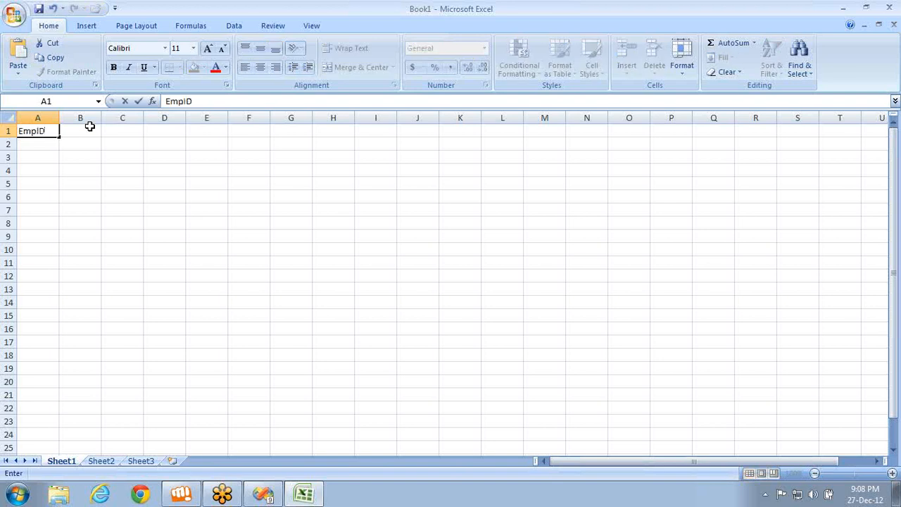
left_click(89, 126)
type("Name")
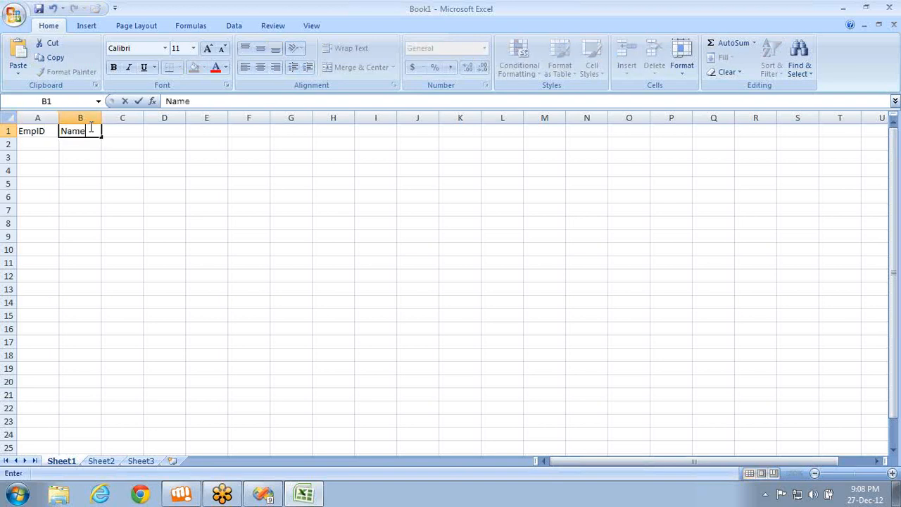
key("Tab")
type("S")
key("BackSpace")
type("Dew")
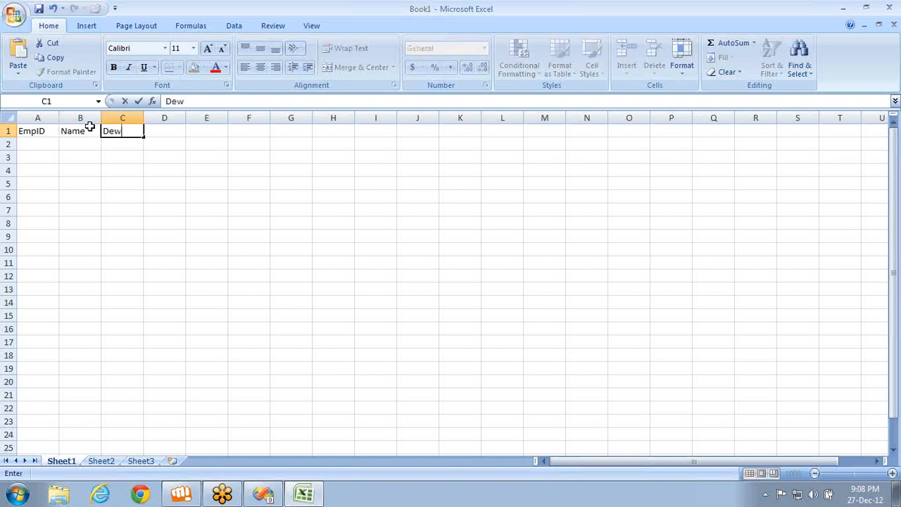
key("BackSpace")
type("sig")
key("Tab")
type("Dept")
key("Tab")
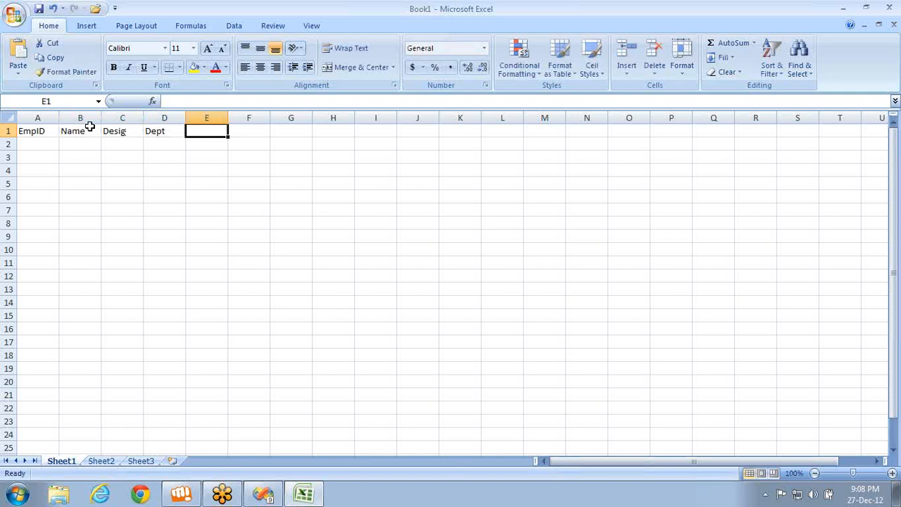
Complete the employee header row with City, State and Country in cells E1 to G1
type("City")
key("Tab")
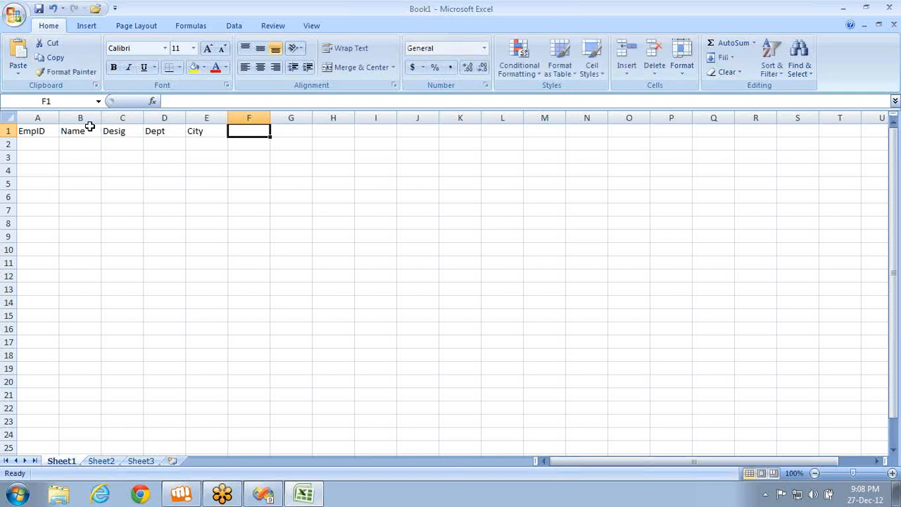
type("State")
key("Tab")
type("Co")
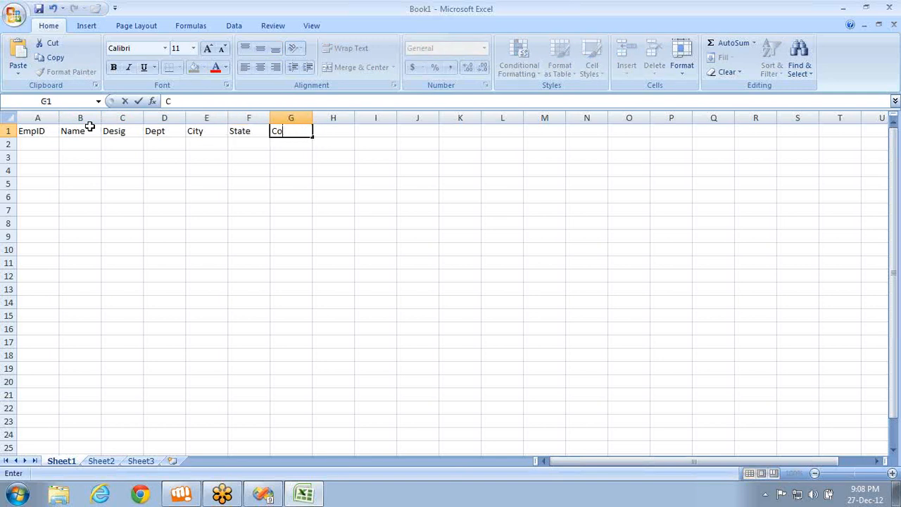
type("untry")
key("Return")
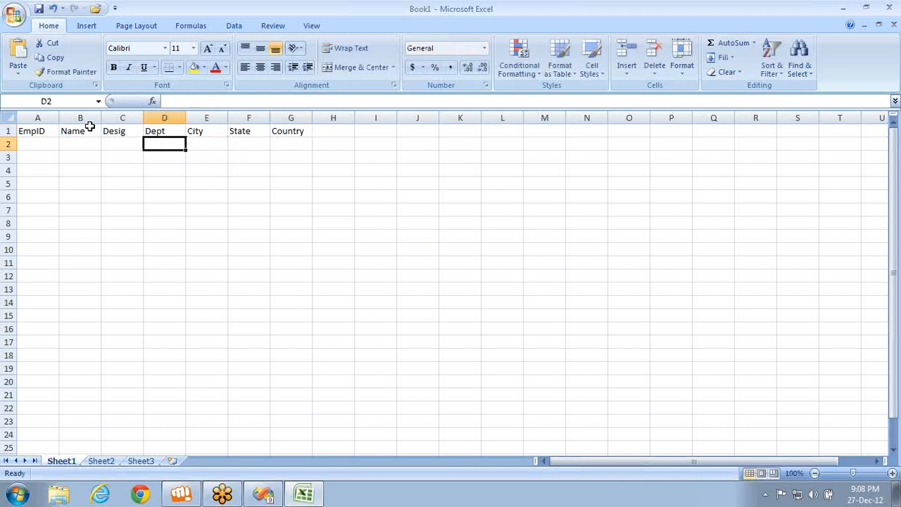
key("Left")
key("Left")
key("Left")
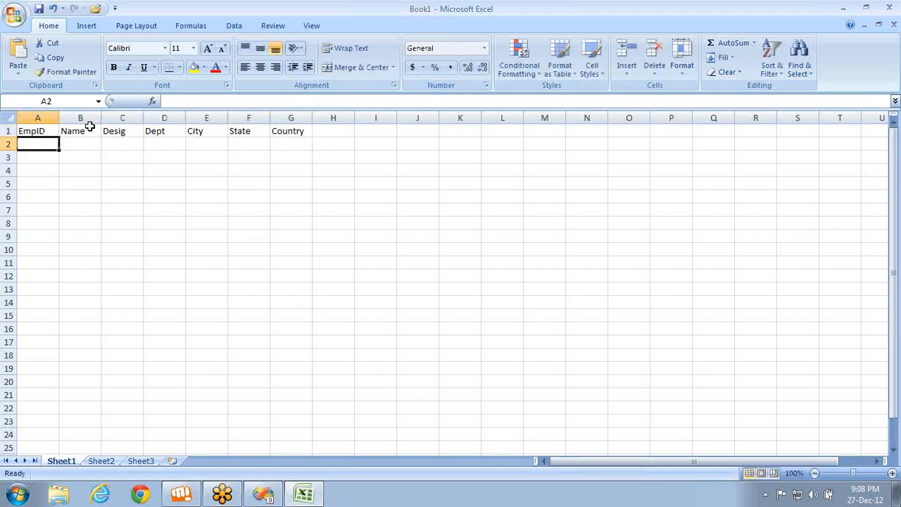
Start a separate leave table in row 6 with the headers LeaveID in I6 and From in J6
key("Right")
key("Right")
key("Right")
key("Right")
key("Right")
key("Right")
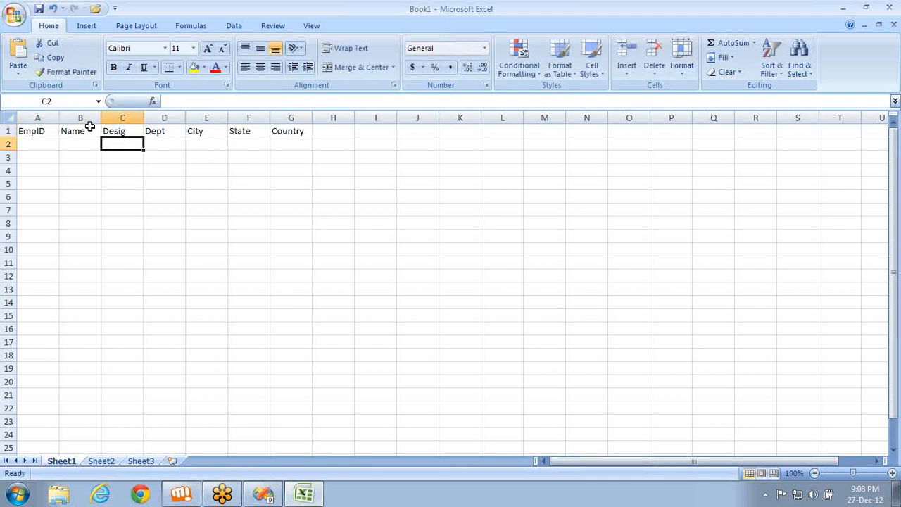
key("Down")
key("Down")
key("Down")
key("Down")
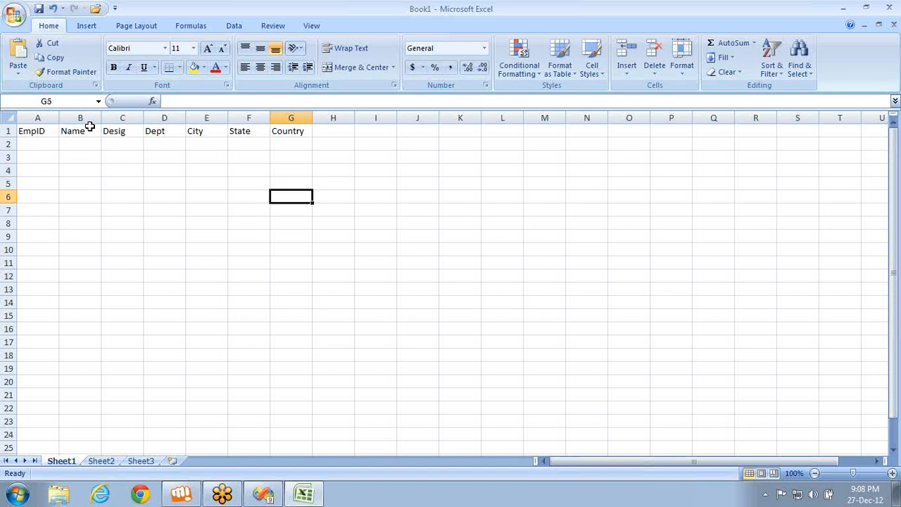
key("Right")
key("Right")
type("LeaveID")
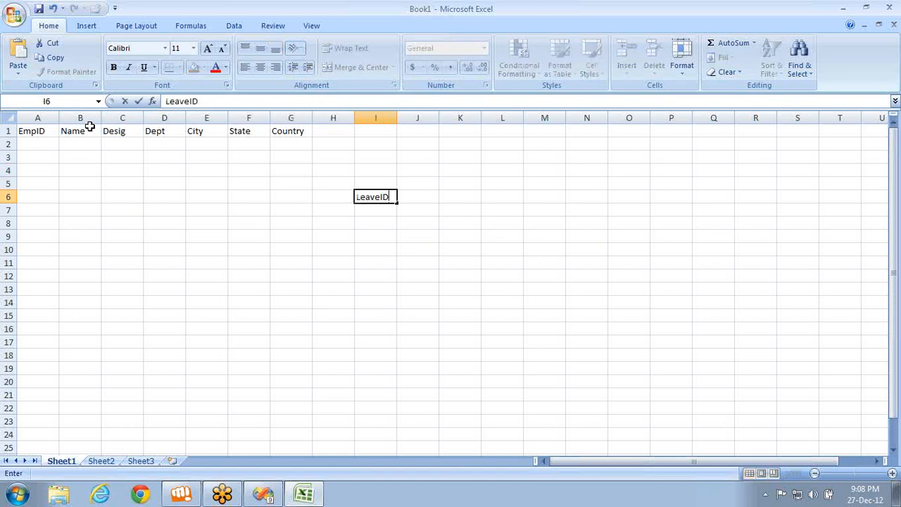
key("Right")
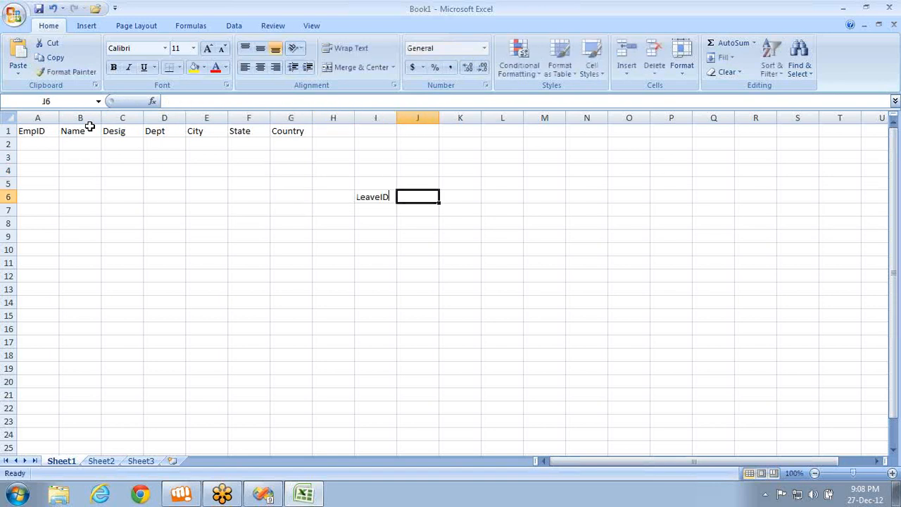
type("From")
key("Right")
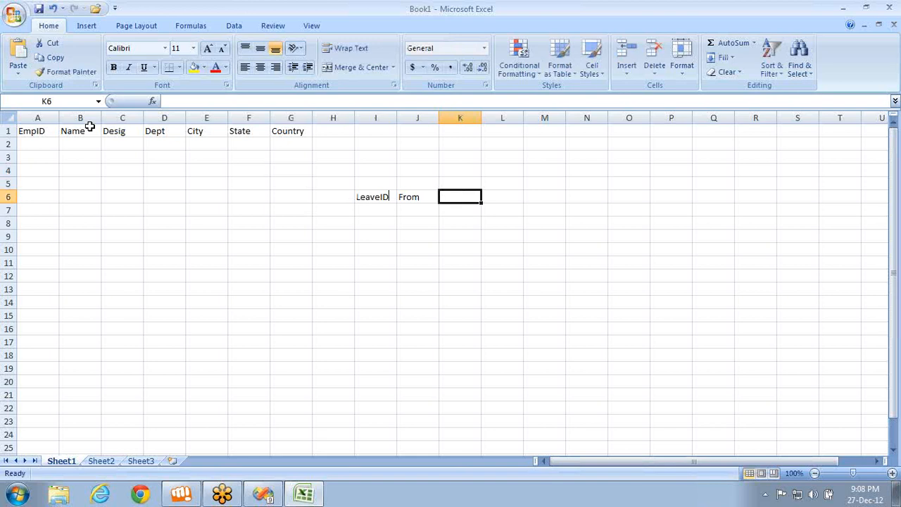
Add the leave table headers To in K6 and noofDays in L6
type("To")
key("Right")
type("no")
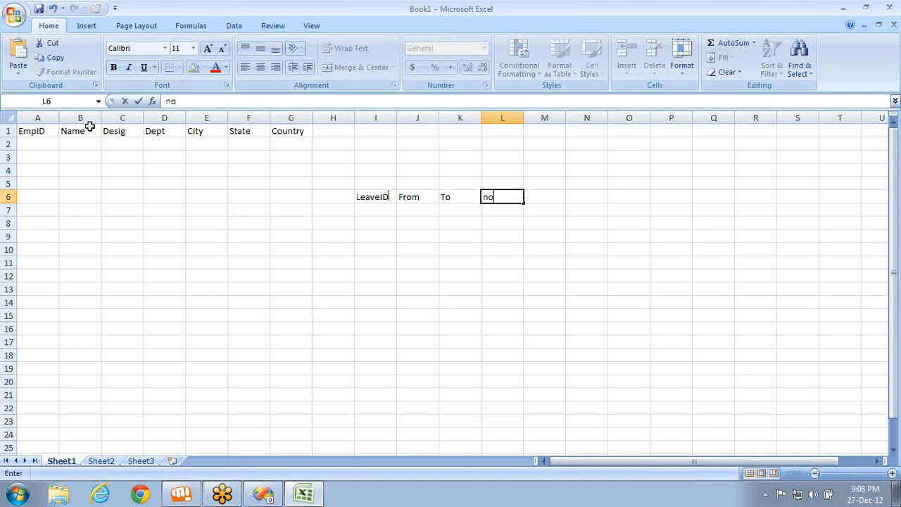
type("ofDays")
key("Right")
key("Left")
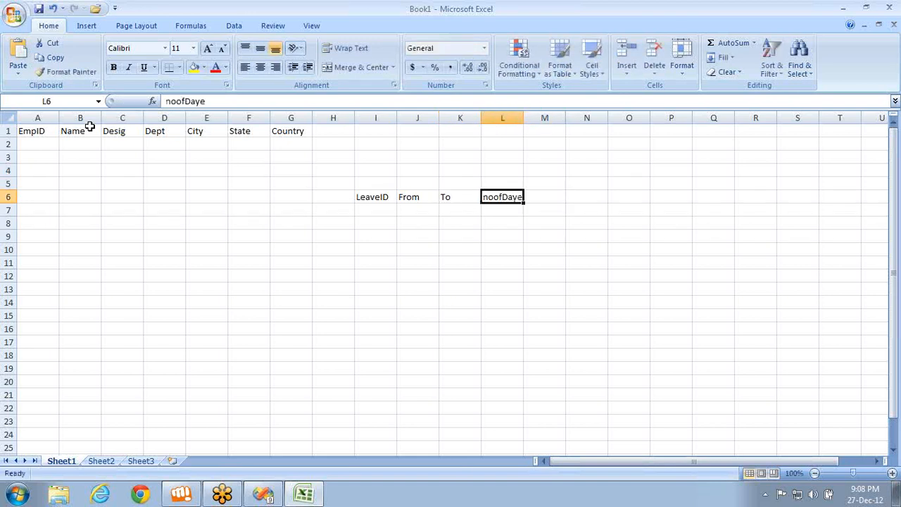
key("F2")
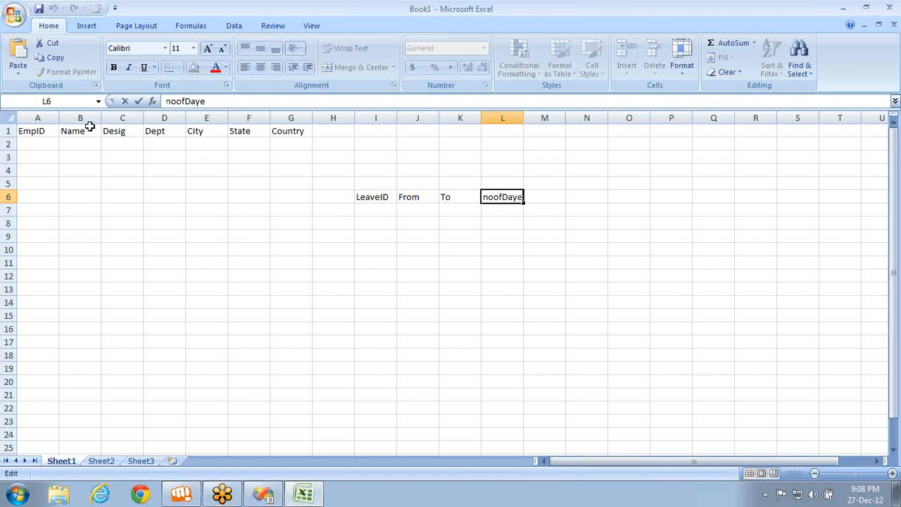
key("BackSpace")
type("s")
Add the leave table headers Applied By, Is approved and Approvebd By in cells M6 to O6
left_click(548, 198)
type("A")
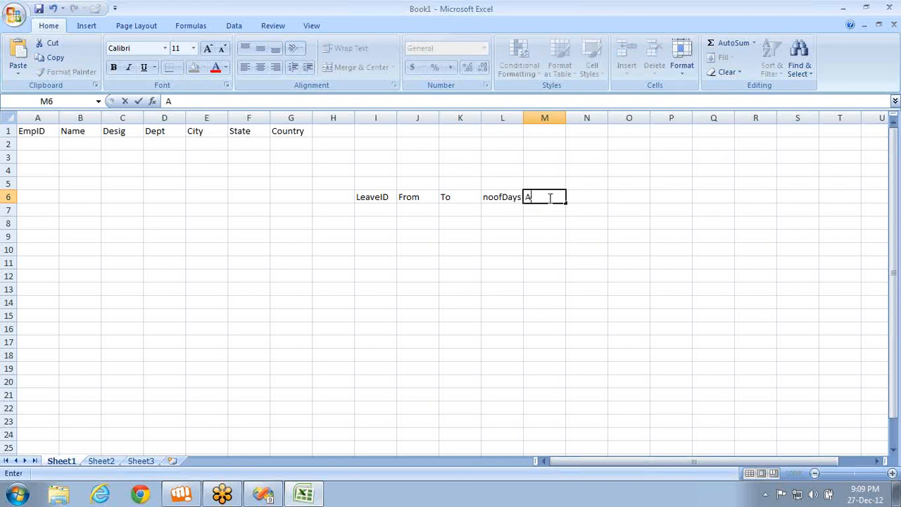
type("pplied By")
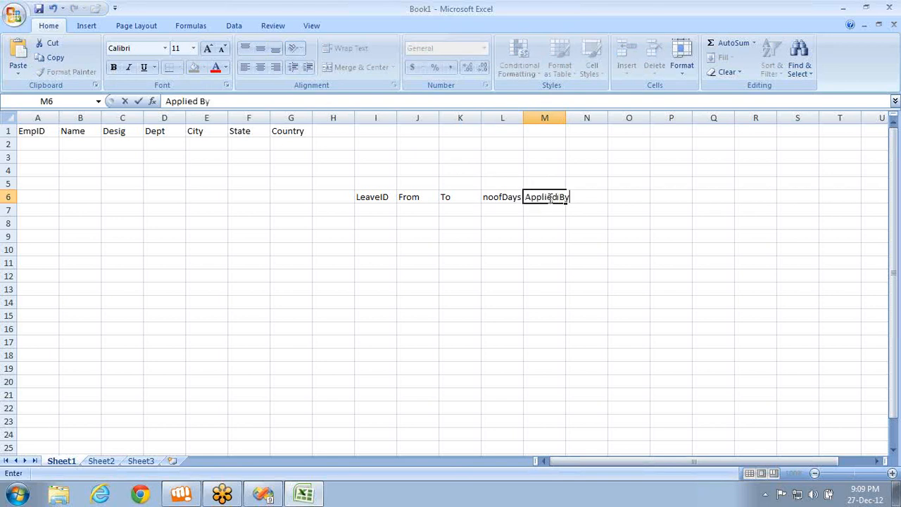
key("Tab")
type("Is approved")
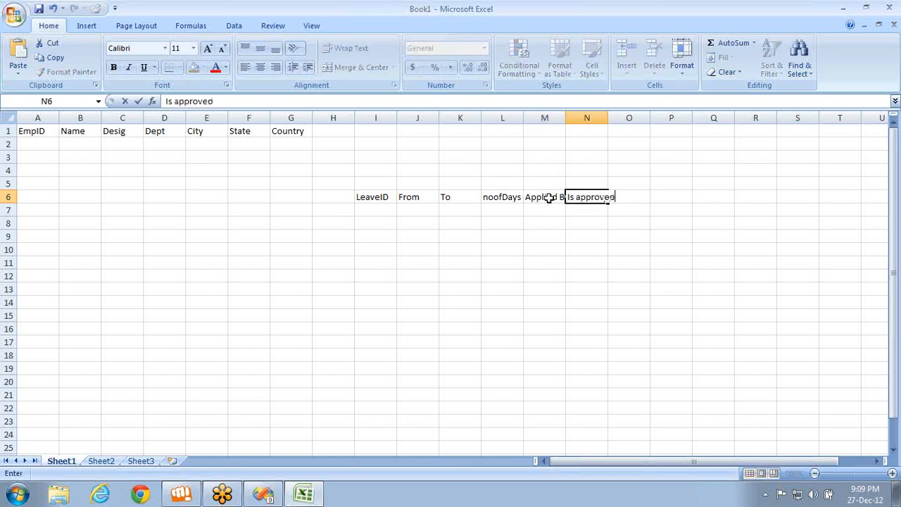
key("Tab")
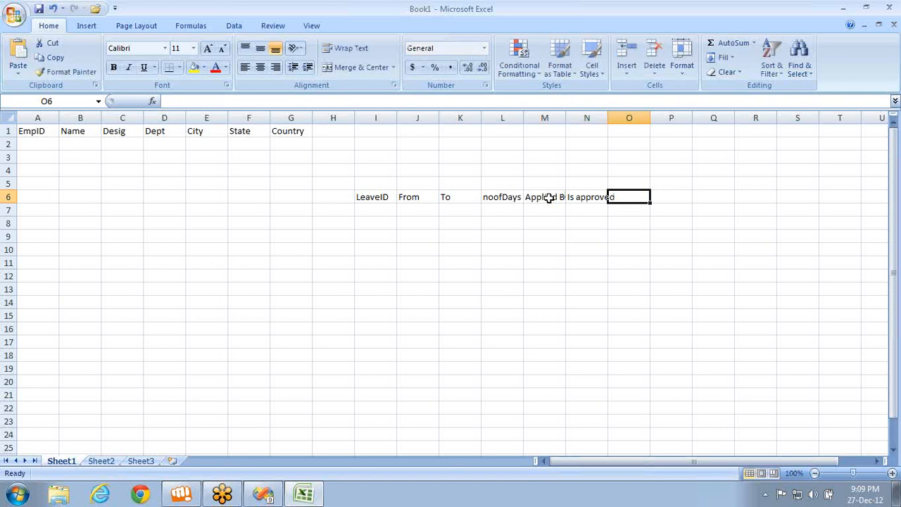
type("Appr")
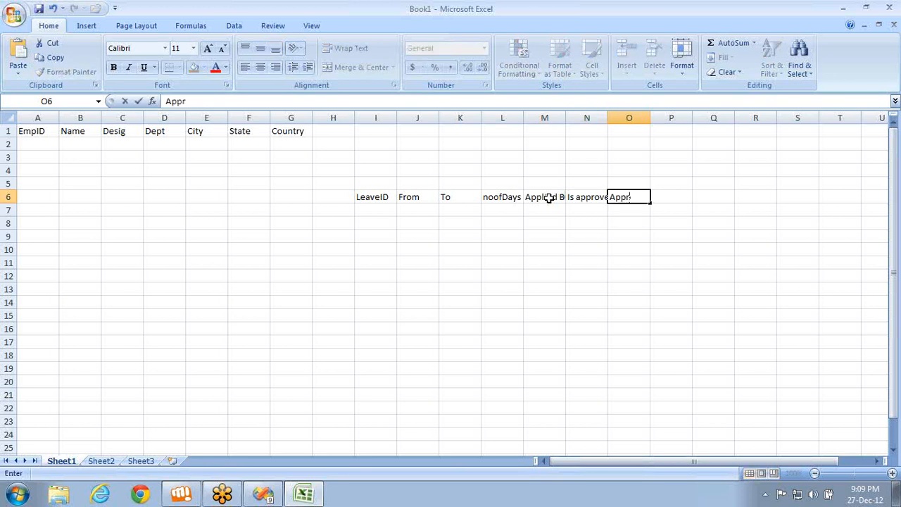
type("ovebd By")
key("Return")
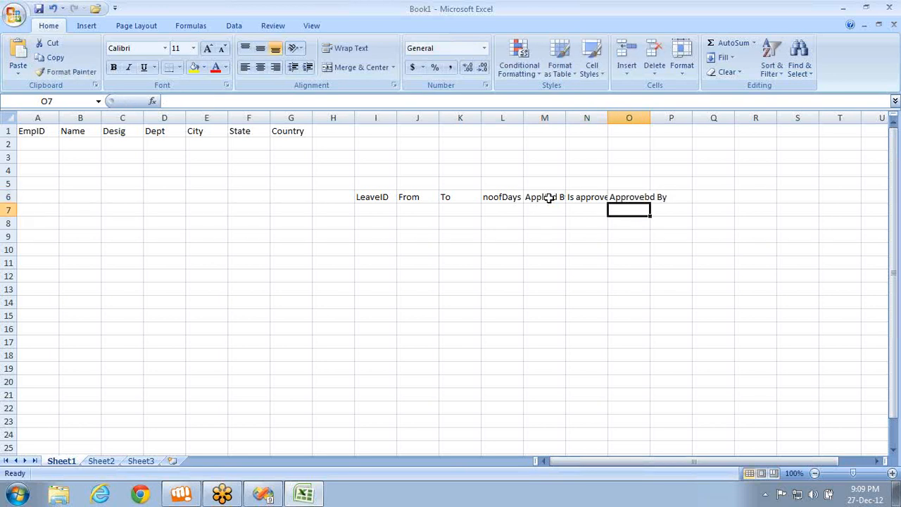
Autofit the widths of columns O, N and M to their header text
double_click(648, 121)
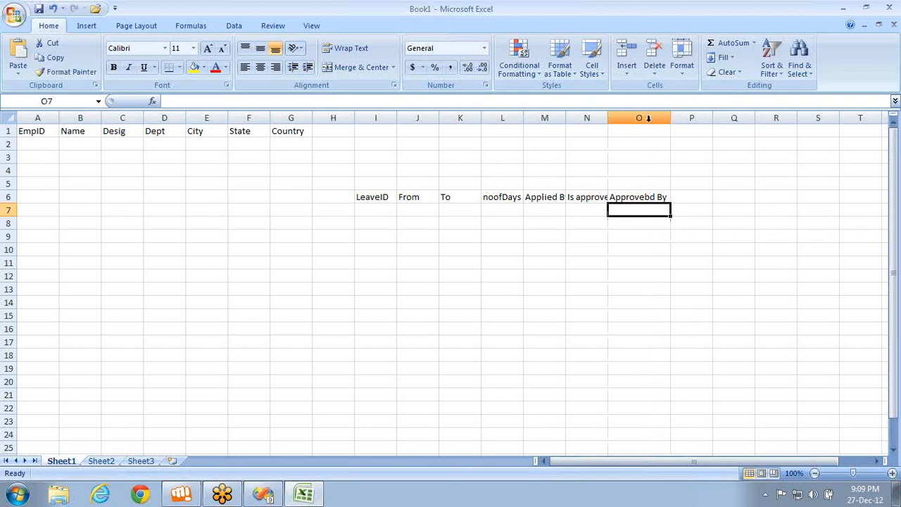
double_click(607, 120)
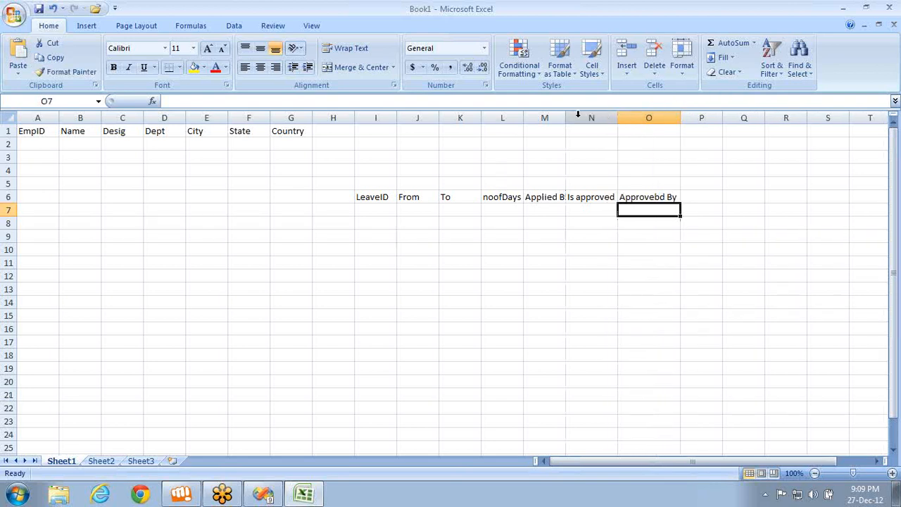
double_click(565, 120)
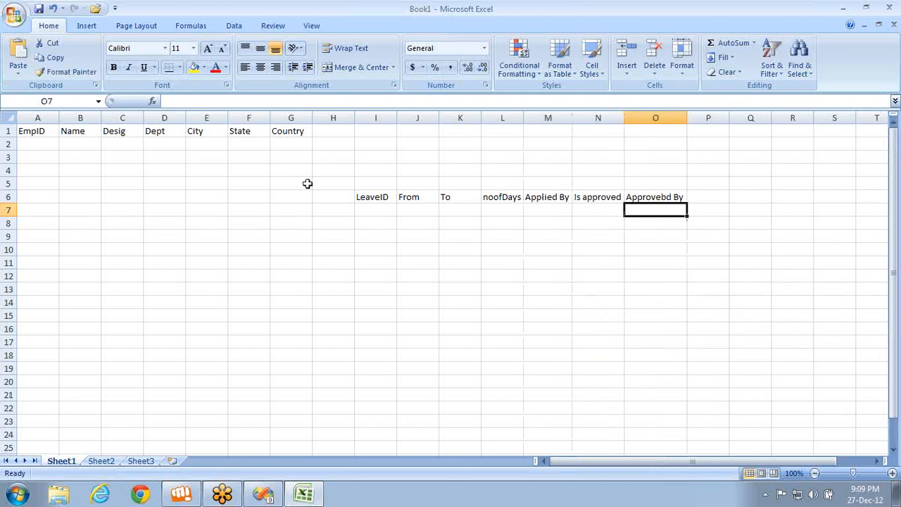
left_click(28, 146)
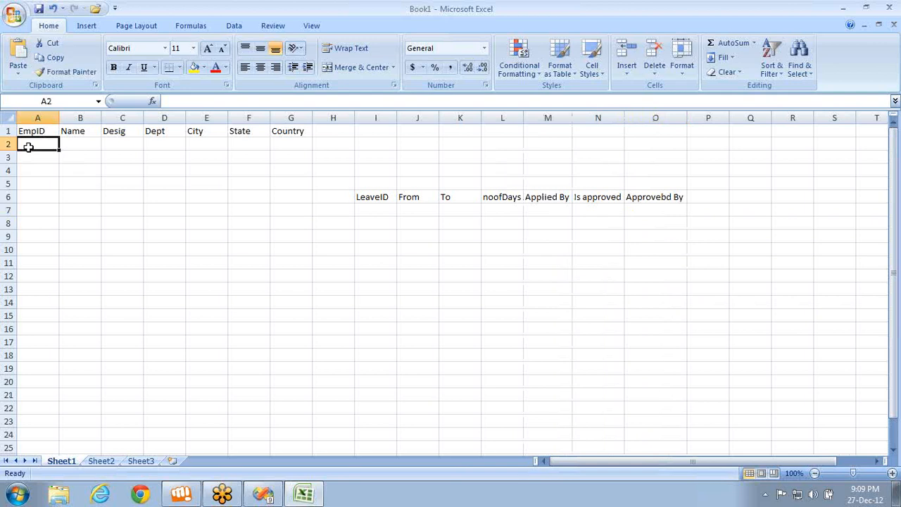
key("shift+Down")
key("shift+Down")
key("shift+Down")
key("shift+Down")
key("shift+Down")
key("shift+Down")
key("shift+Down")
key("shift+Down")
key("shift+Down")
key("shift+Down")
key("shift+Down")
key("shift+Down")
key("shift+Down")
key("shift+Down")
key("shift+Down")
key("shift+Down")
key("shift+Down")
key("shift+Down")
key("shift+Down")
key("shift+Right")
key("shift+Right")
key("shift+Right")
key("shift+Right")
key("shift+Right")
key("shift+Right")
key("shift+Right")
key("shift+Right")
key("shift+Right")
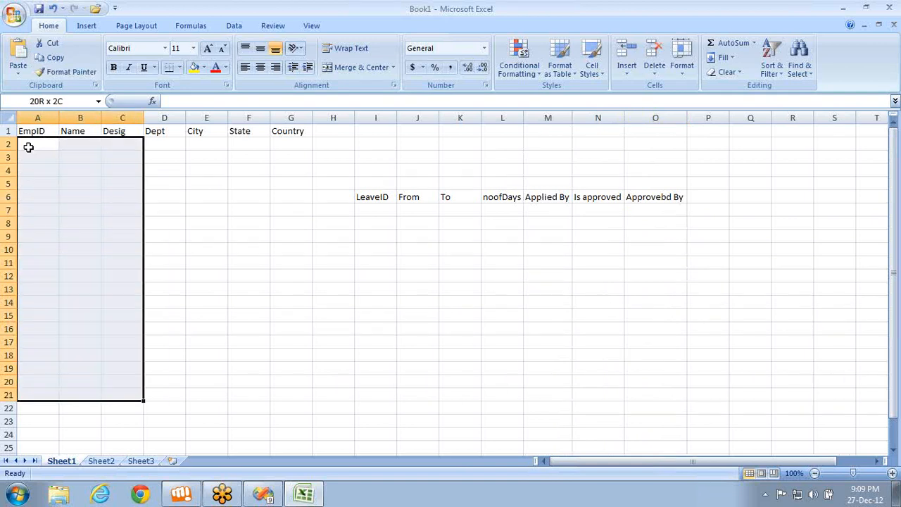
key("shift+Left")
key("shift+Left")
key("shift+Left")
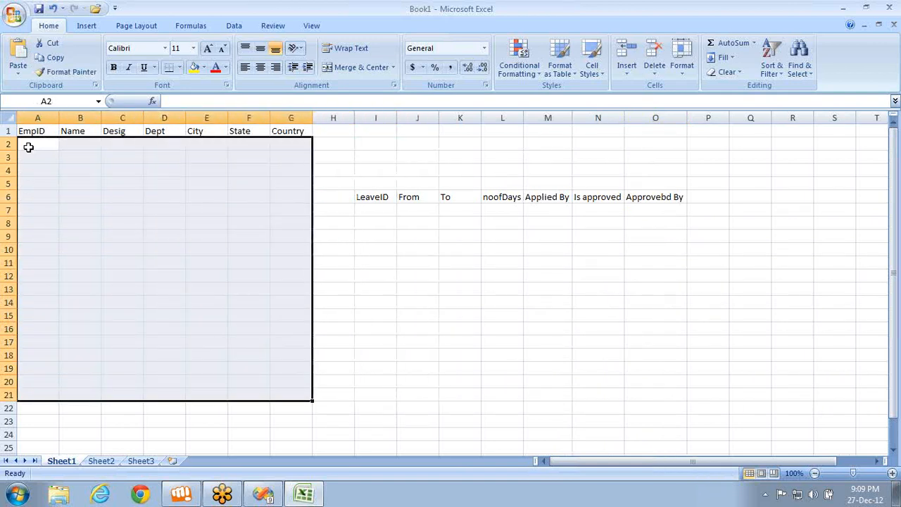
Start the first employee record in row 2 with EmpID 1, the employee's name, Desig PL and Dept IT
left_click(28, 145)
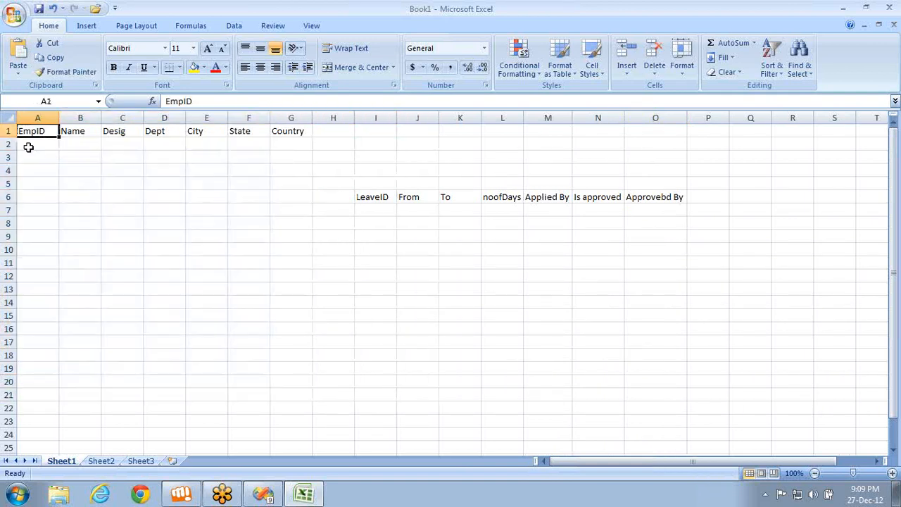
type("1")
key("Tab")
type("Roopesh")
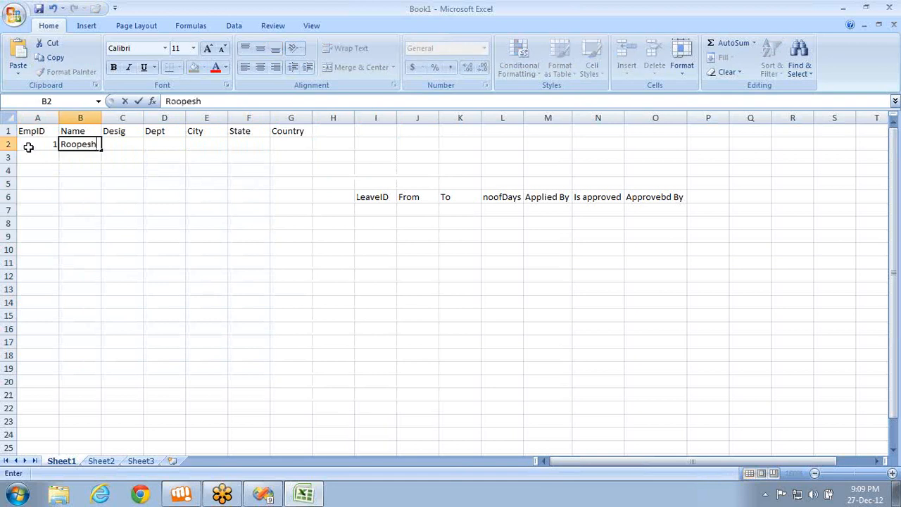
key("Tab")
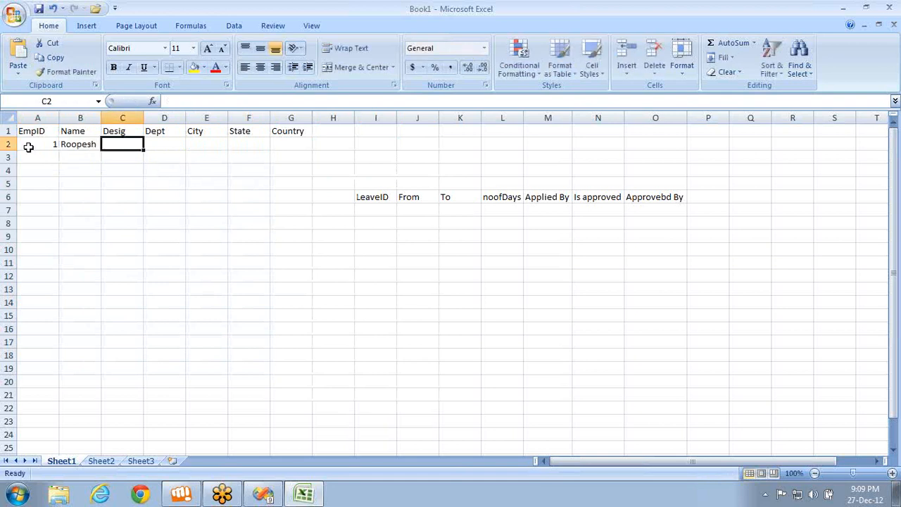
type("PL")
key("Tab")
type("IT")
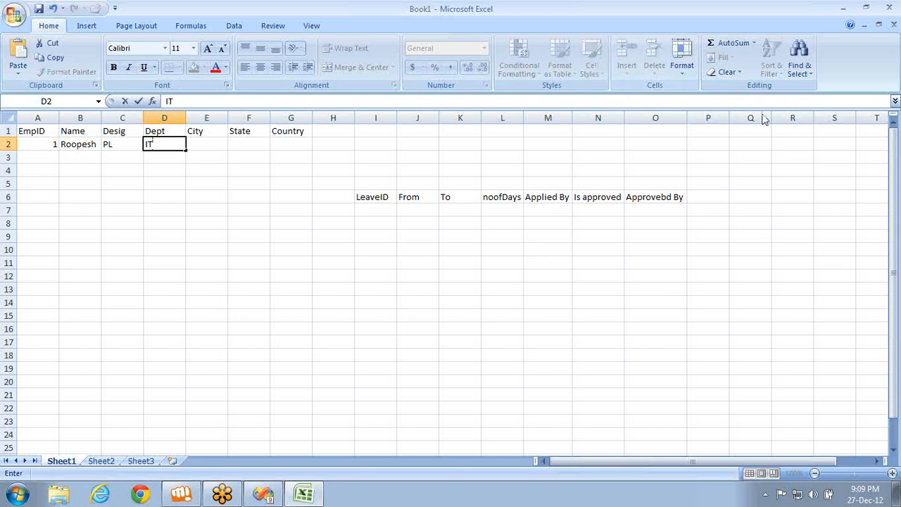
key("Tab")
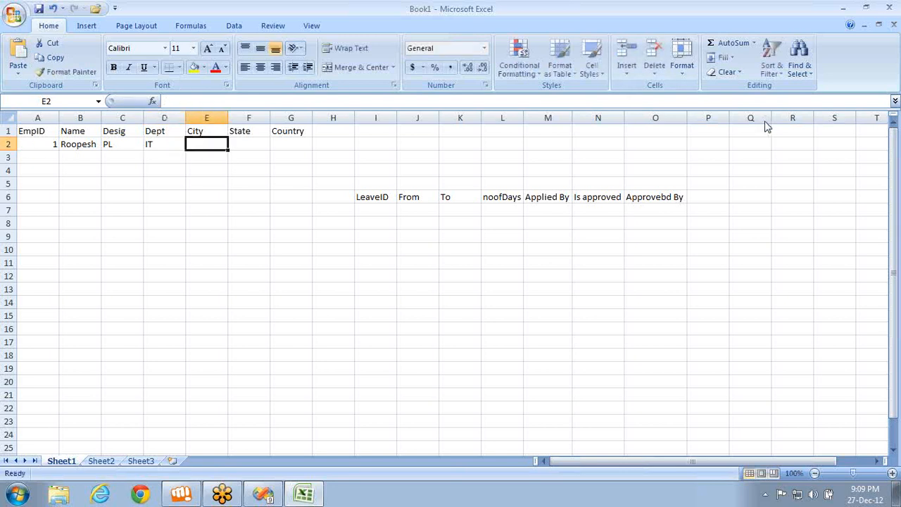
Complete the first employee record with City Bang, State KA and Country India in cells E2 to G2
type("Bang")
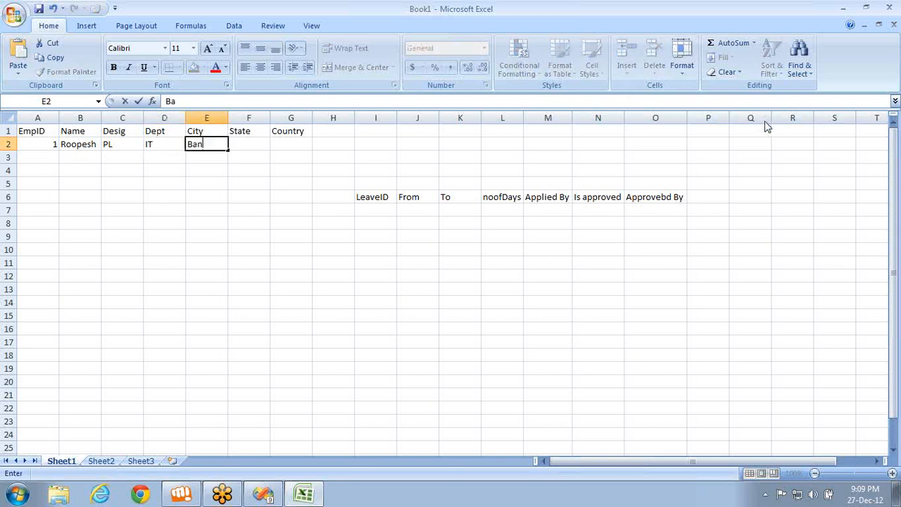
key("Tab")
type("KA")
key("Tab")
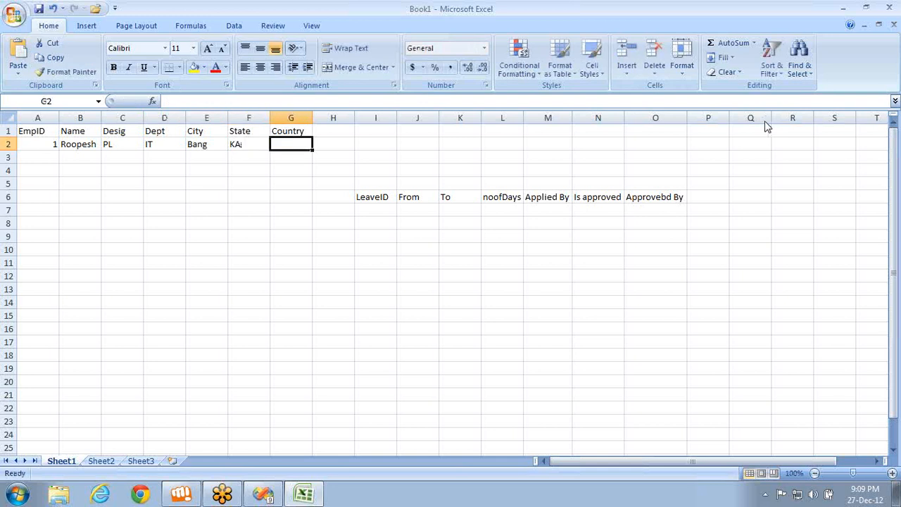
type("India")
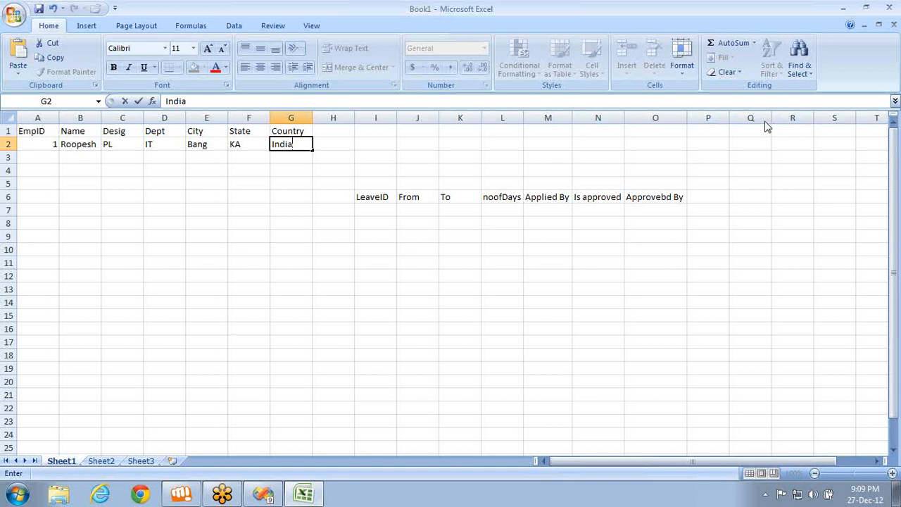
left_click(388, 208)
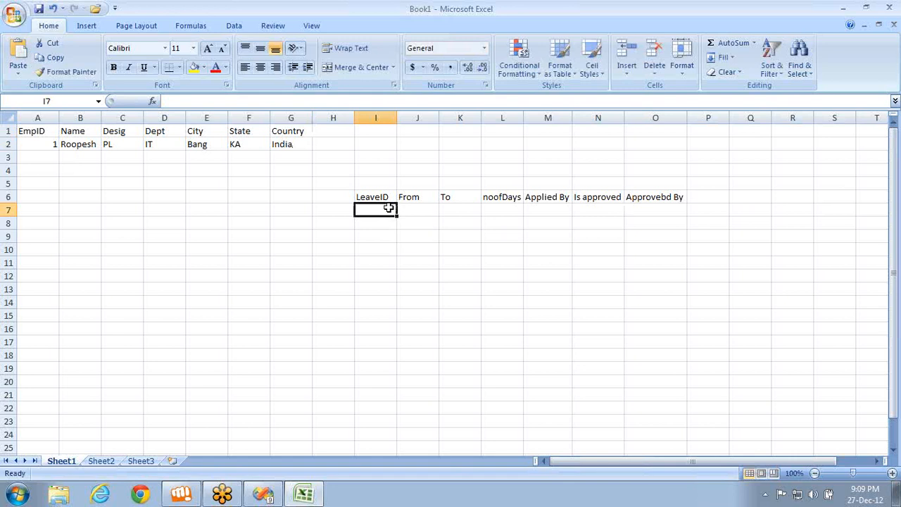
key("shift+Down")
key("shift+Down")
key("shift+Down")
key("shift+Down")
key("shift+Down")
key("shift+Down")
key("shift+Down")
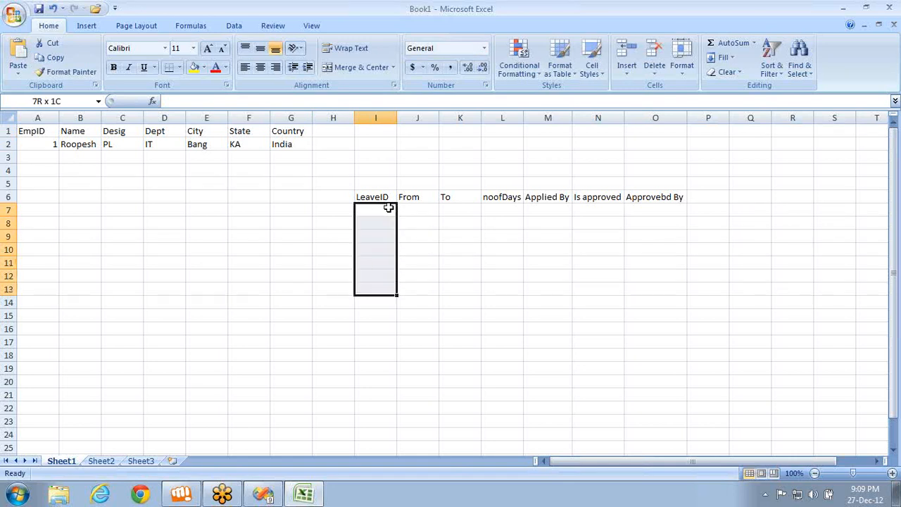
key("shift+Right")
key("shift+Right")
key("shift+Right")
key("shift+Right")
key("shift+Right")
key("shift+Right")
key("shift+Right")
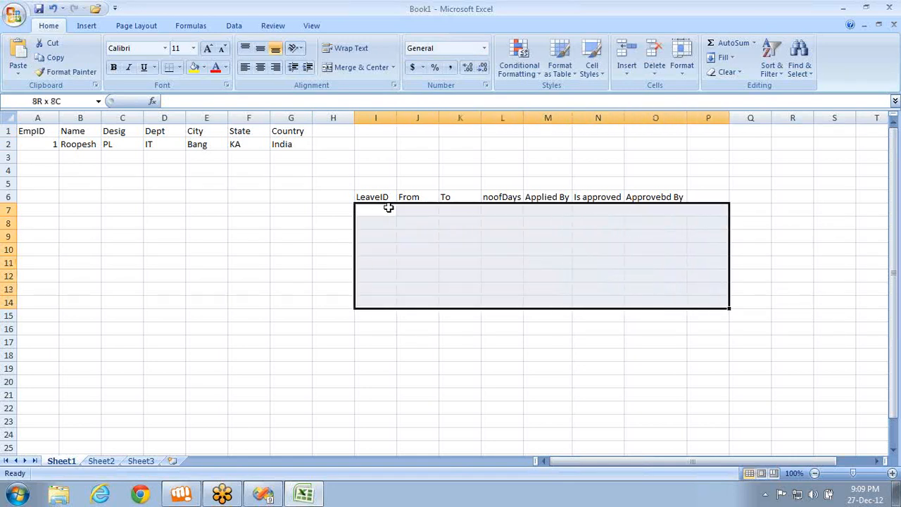
key("shift+Left")
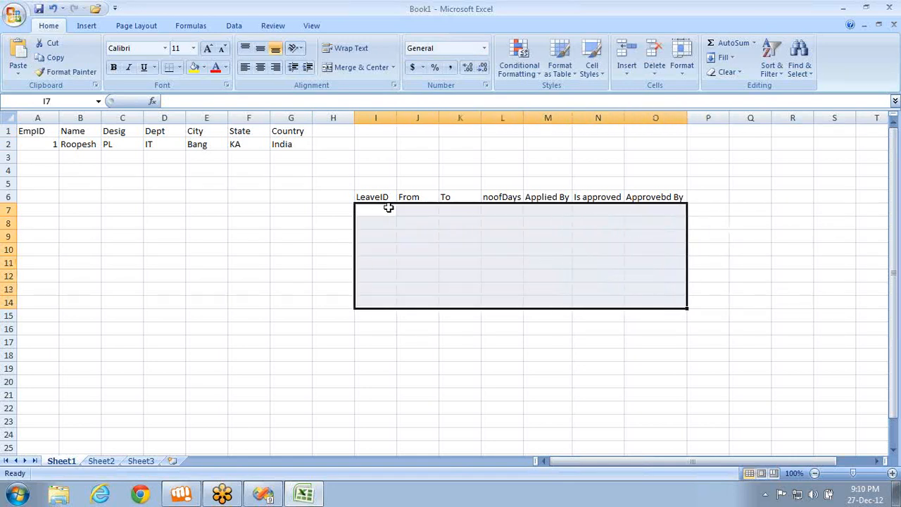
Start the first leave record in row 7 with LeaveID 1 and the From date Dec 15 2012
left_click(369, 208)
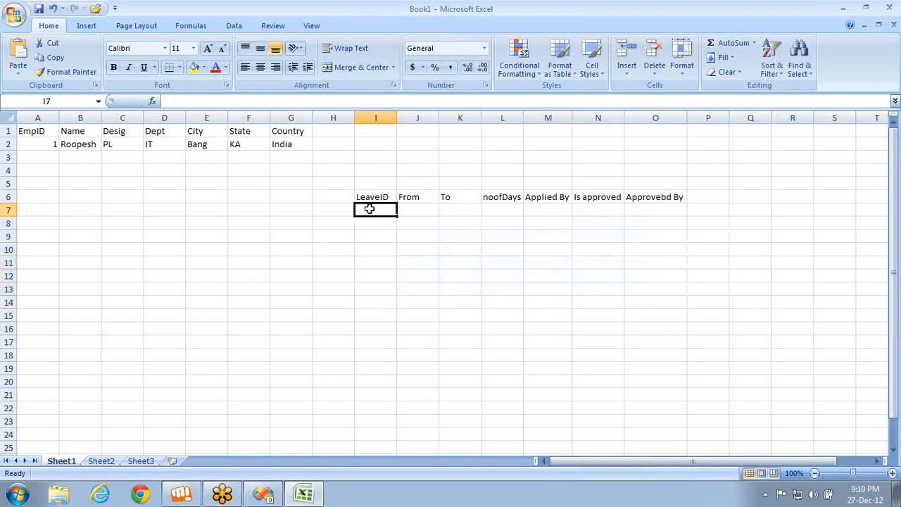
type("1")
key("Tab")
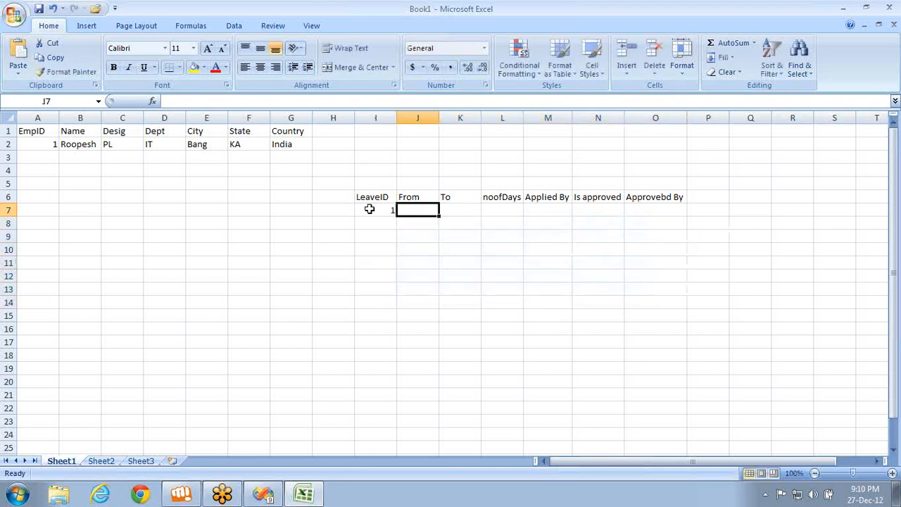
type("Dec 15")
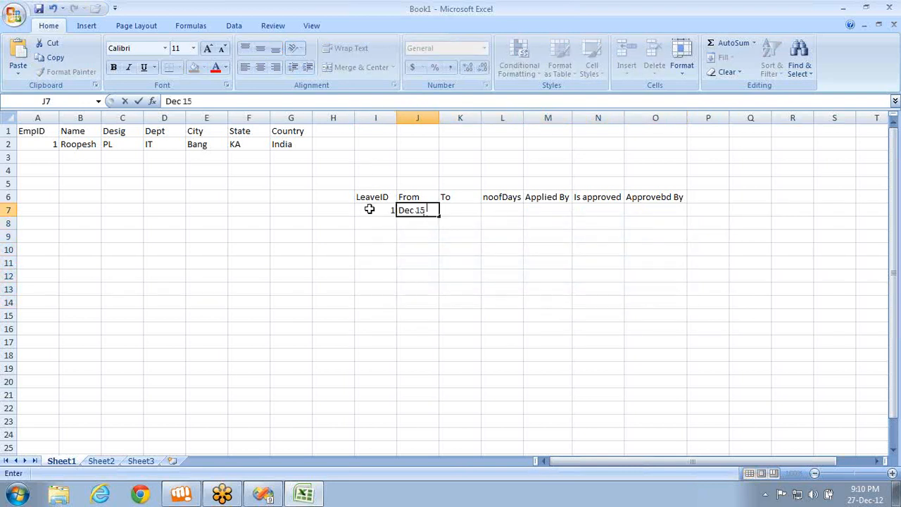
type(" 2012")
key("Tab")
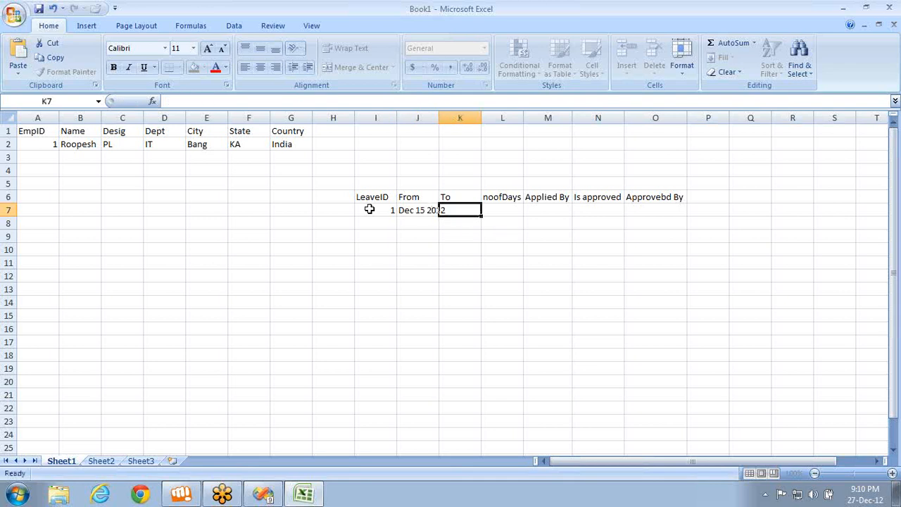
Enter the To date Dec 16 2012 in K7 and 2 under noofDays in L7
type("Dec")
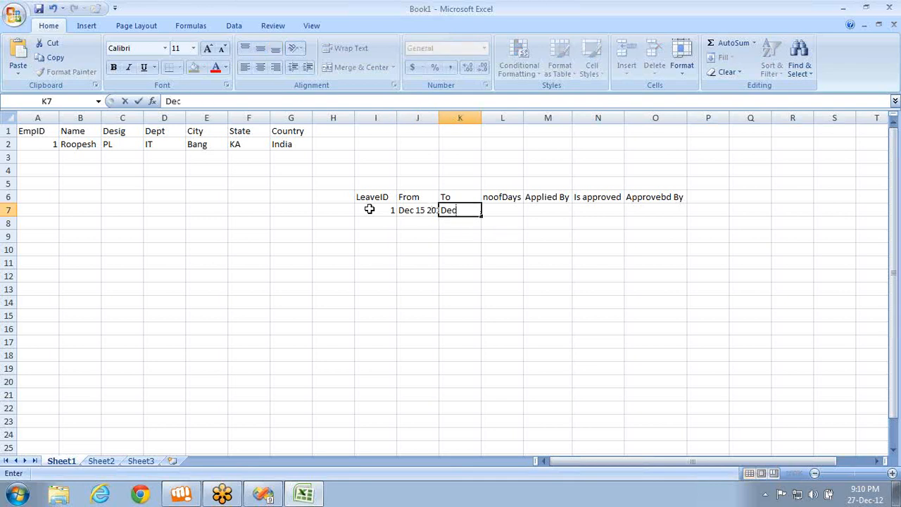
type(" 16 2012")
key("Tab")
type("2")
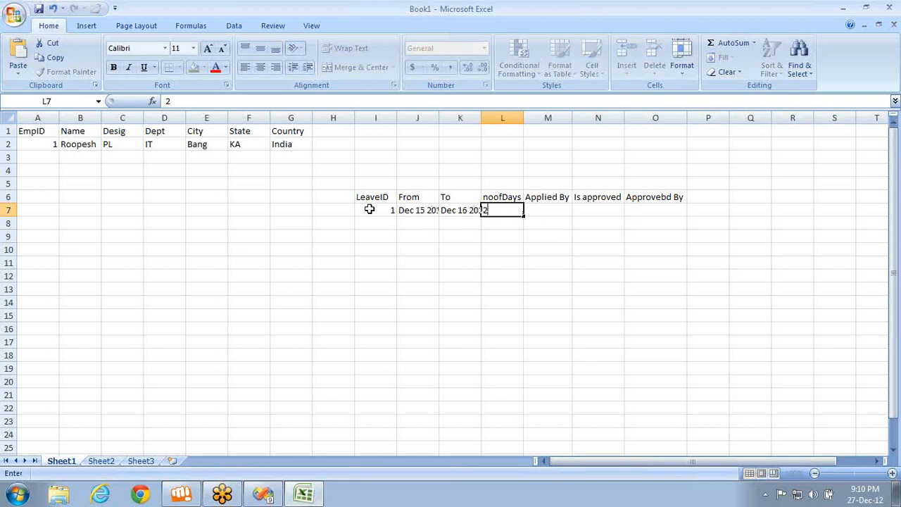
key("Tab")
Complete the leave record with Applied By 1, Is approved Y and Approvebd By 2 in cells M7 to O7
type("1")
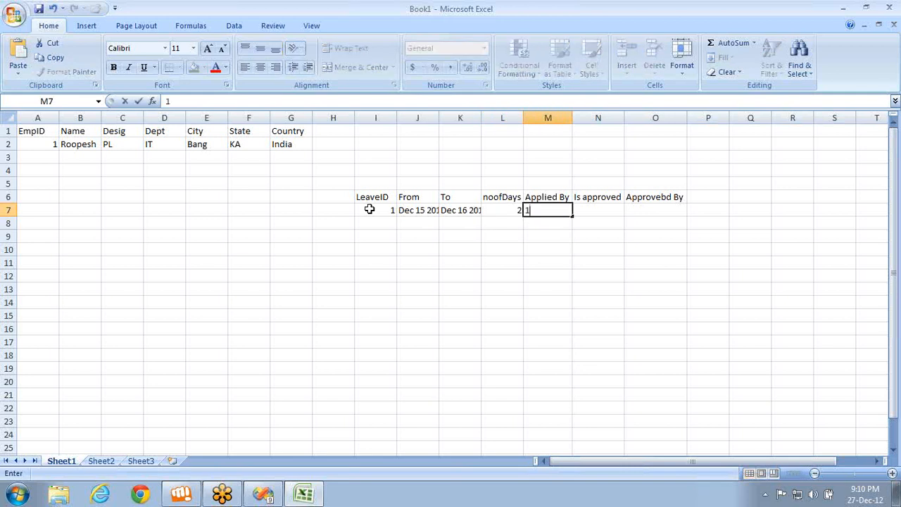
key("Tab")
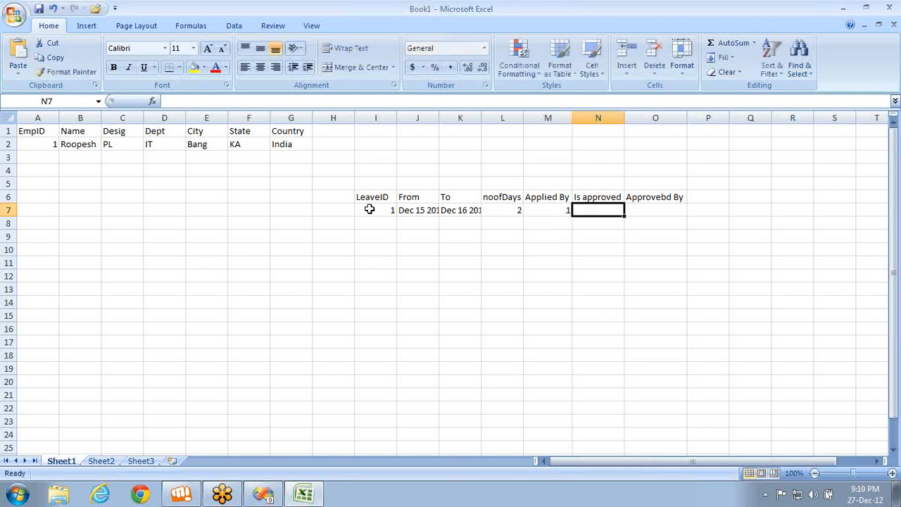
type("y")
key("Tab")
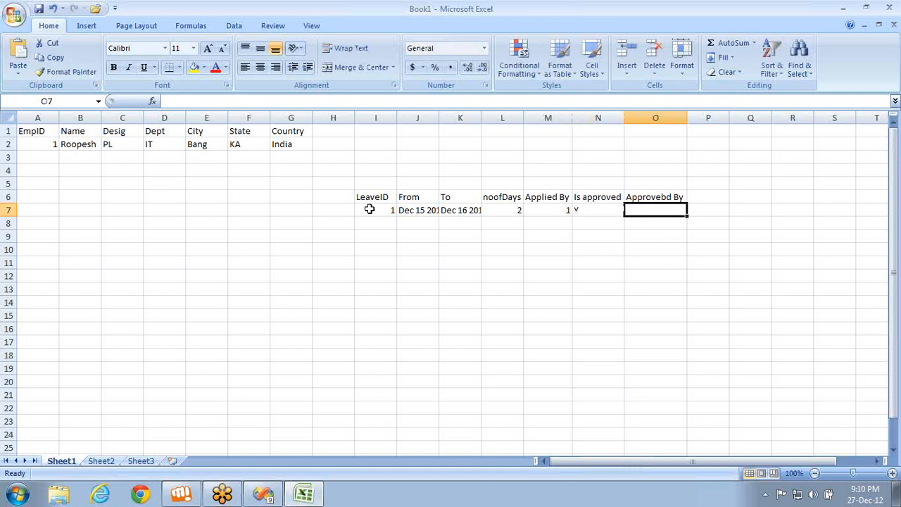
type("2")
key("Return")
key("Left")
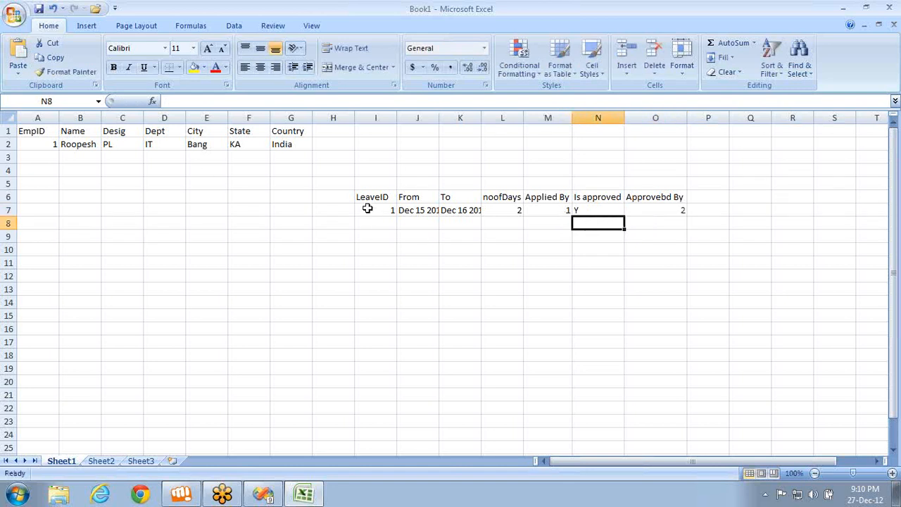
left_click(367, 208)
key("shift+Right")
key("shift+Right")
key("shift+Right")
key("shift+Right")
key("shift+Right")
key("shift+Right")
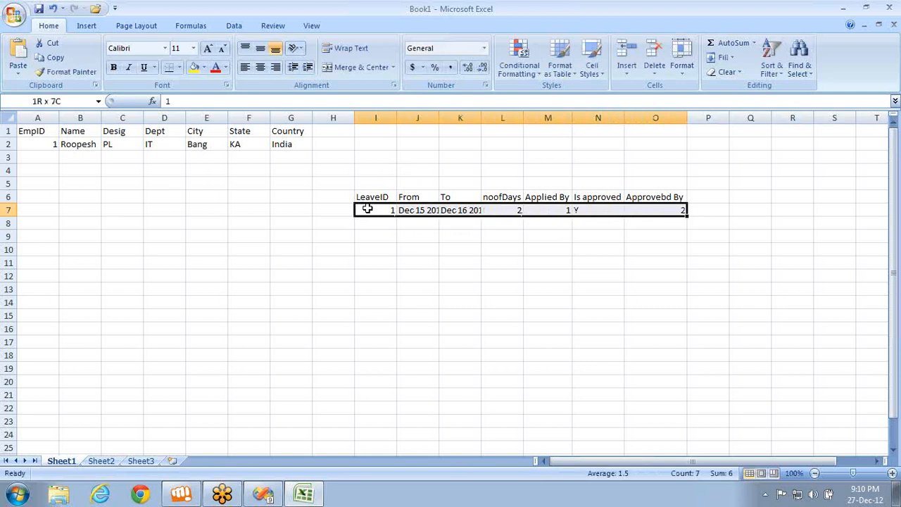
key("shift+Down")
key("shift+Down")
key("shift+Down")
key("shift+Down")
key("shift+Down")
key("shift+Down")
key("shift+Down")
key("shift+Down")
key("shift+Down")
key("shift+Down")
key("shift+Down")
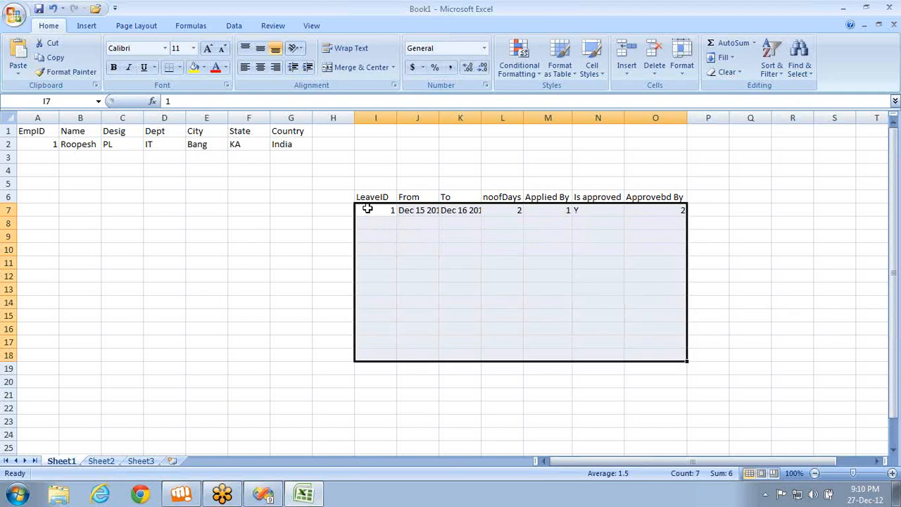
left_click(67, 71)
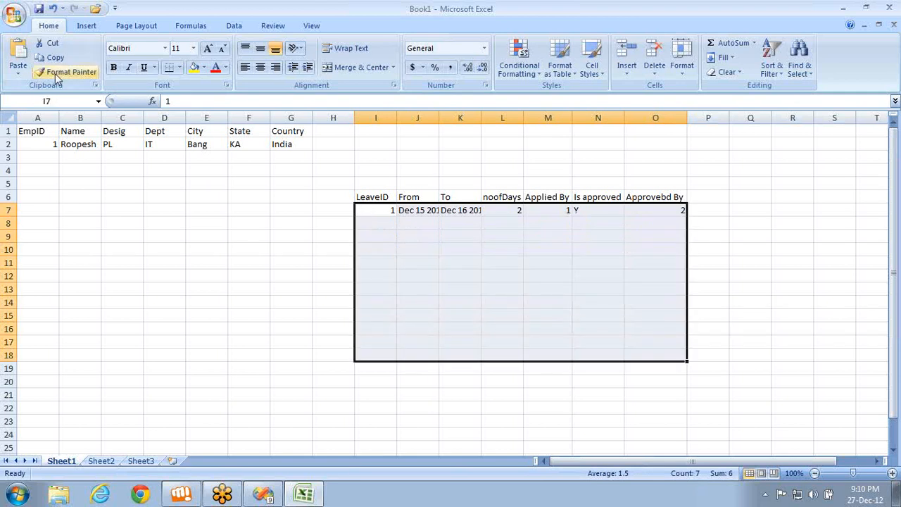
left_click(26, 147)
key("shift+Right")
key("shift+Right")
key("shift+Right")
key("shift+Right")
key("shift+Right")
key("shift+Right")
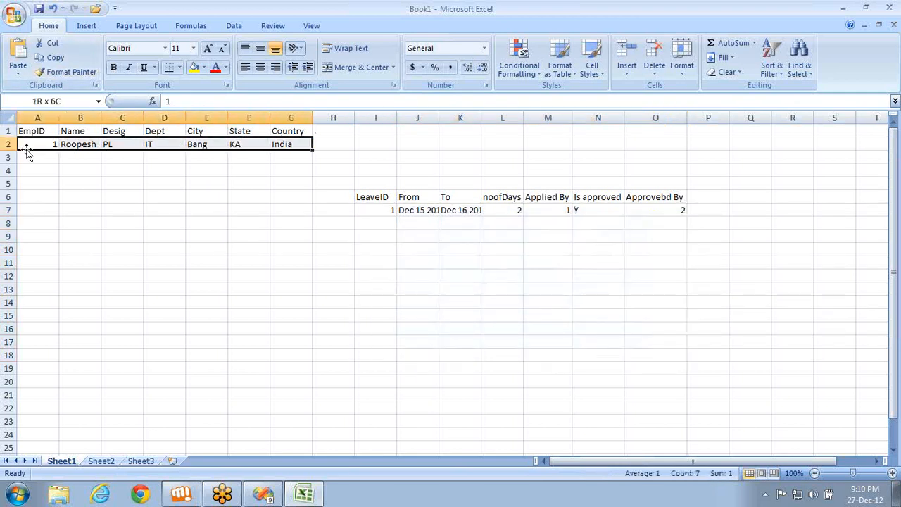
key("shift+Down")
key("shift+Down")
key("shift+Down")
key("shift+Down")
key("shift+Down")
key("shift+Down")
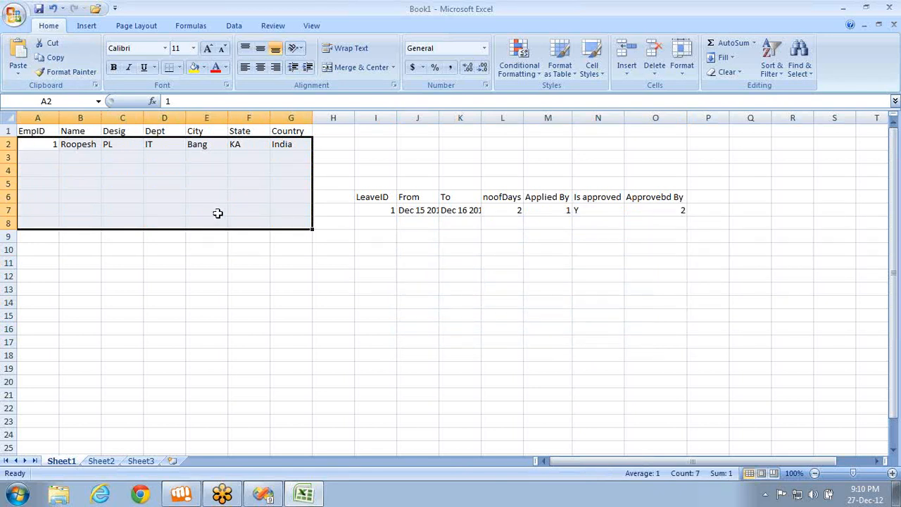
Apply outside borders to the empty range A20:N32 below the employee and leave tables
left_click(291, 371)
key("Left")
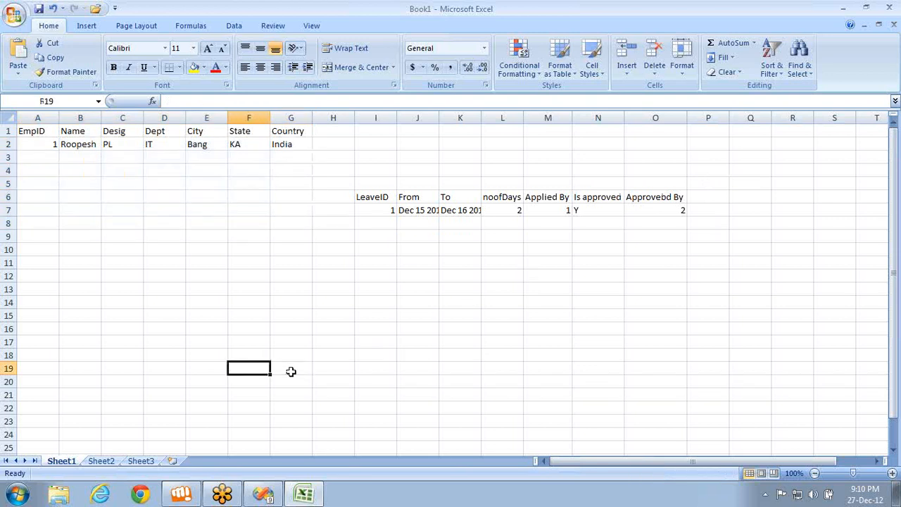
key("Home")
key("Down")
key("shift+Down")
key("shift+Right")
key("shift+Right")
key("shift+Right")
key("shift+Right")
key("shift+Right")
key("shift+Right")
key("shift+Right")
key("shift+Right")
key("shift+Right")
key("shift+Right")
key("shift+Right")
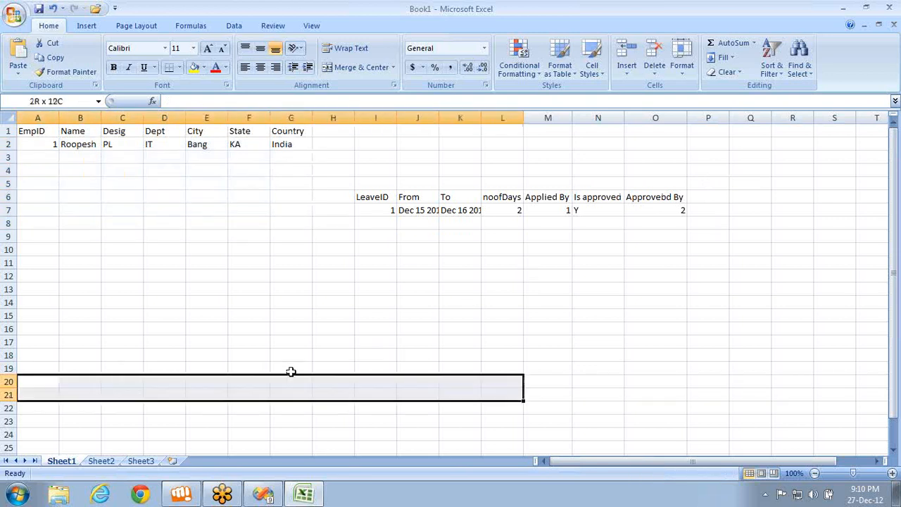
key("shift+Down")
key("shift+Down")
key("shift+Down")
key("shift+Down")
key("shift+Down")
key("shift+Down")
key("shift+Right")
key("shift+Right")
key("shift+Down")
key("shift+Down")
key("shift+Down")
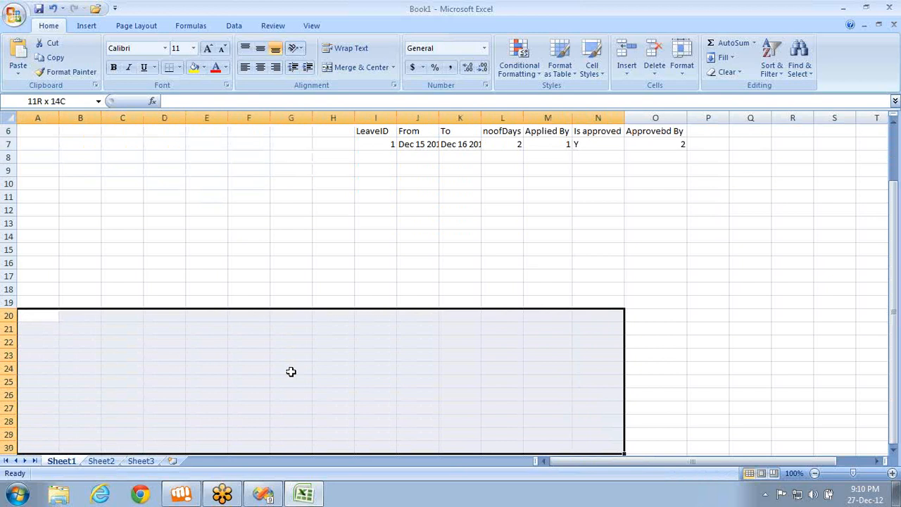
key("shift+Down")
key("shift+Down")
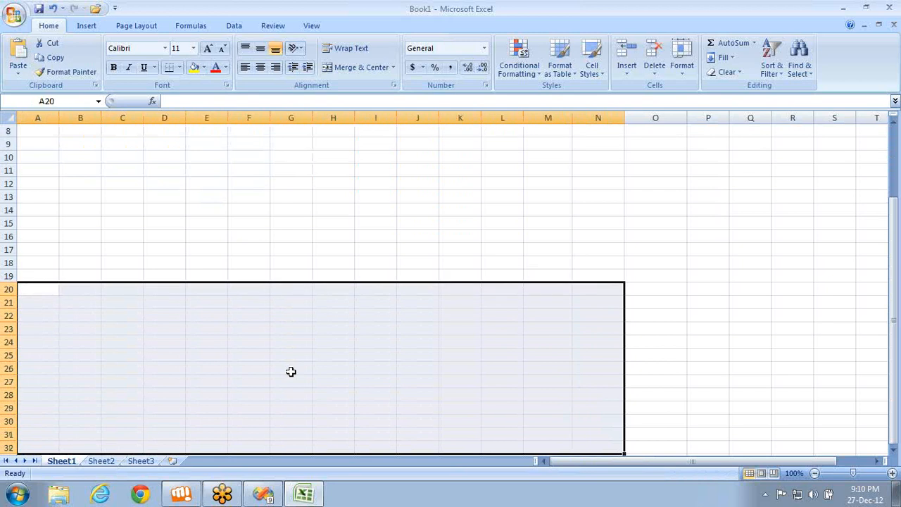
left_click(181, 67)
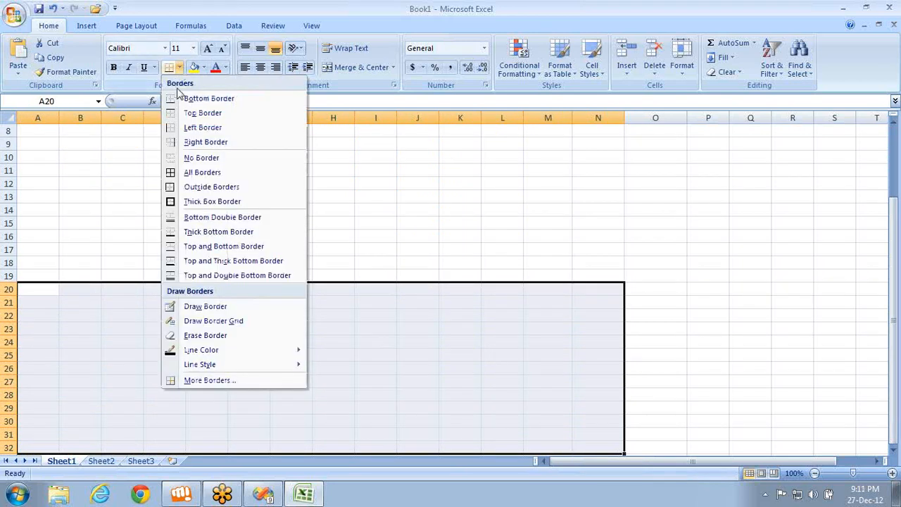
left_click(203, 187)
left_click(304, 318)
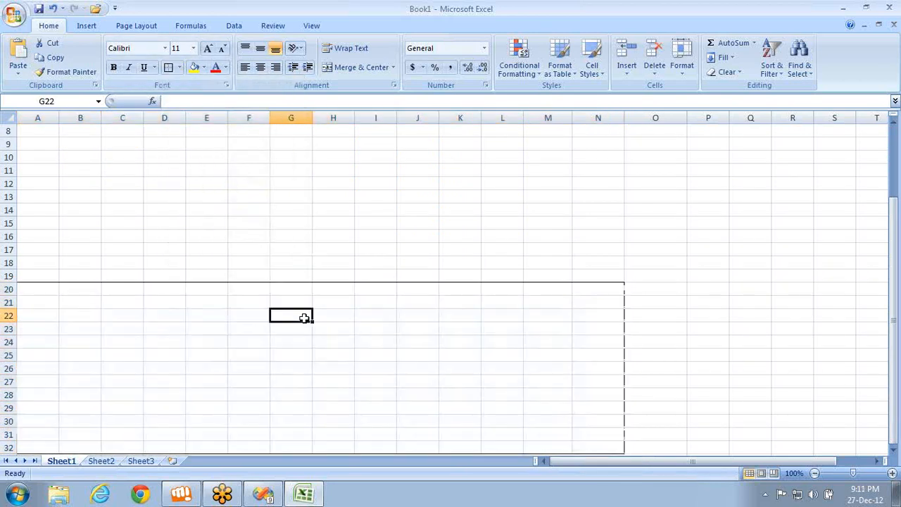
key("Up")
key("Up")
key("Up")
key("Up")
key("Up")
key("Up")
key("Up")
key("Up")
key("Up")
key("Up")
key("Up")
key("Up")
key("Up")
key("Up")
key("Up")
key("Up")
key("Up")
key("Up")
key("Up")
key("Up")
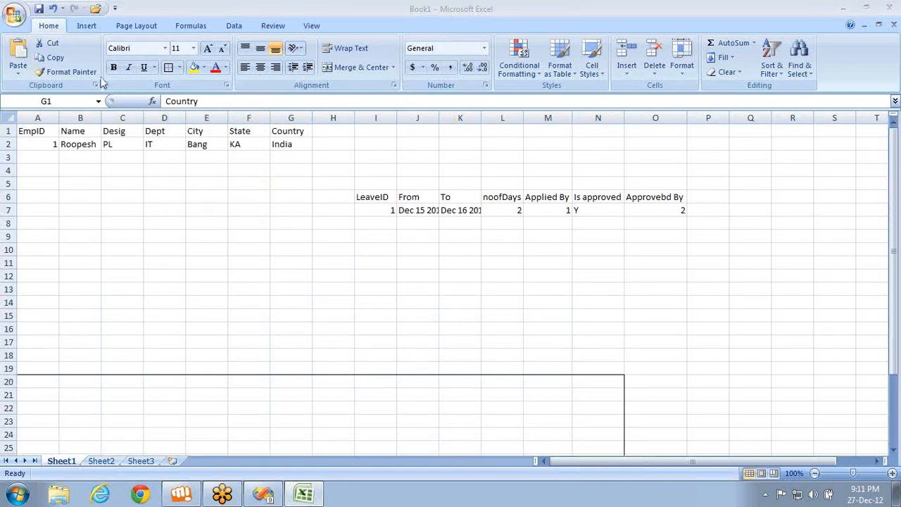
left_click(463, 222)
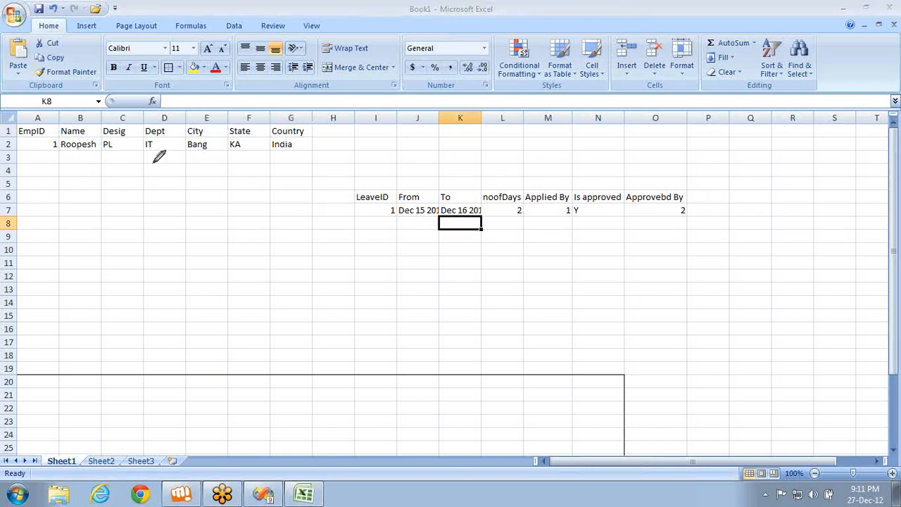
Draw annotation arrows from the employee record down to the bordered area and onto the Name, Desig, Dept and City headers
mouse_move(147, 156)
left_mouse_down()
mouse_move(178, 230)
mouse_move(187, 381)
left_mouse_up()
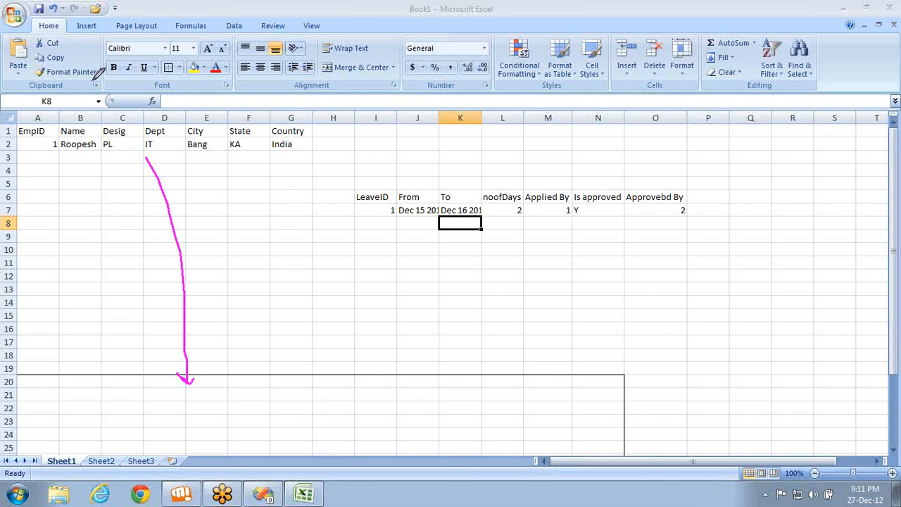
mouse_move(94, 80)
left_mouse_down()
mouse_move(79, 119)
mouse_move(74, 111)
mouse_move(79, 120)
mouse_move(85, 111)
left_mouse_up()
mouse_move(146, 71)
left_mouse_down()
mouse_move(119, 130)
mouse_move(114, 121)
left_mouse_up()
left_click_drag(114, 121, 127, 120)
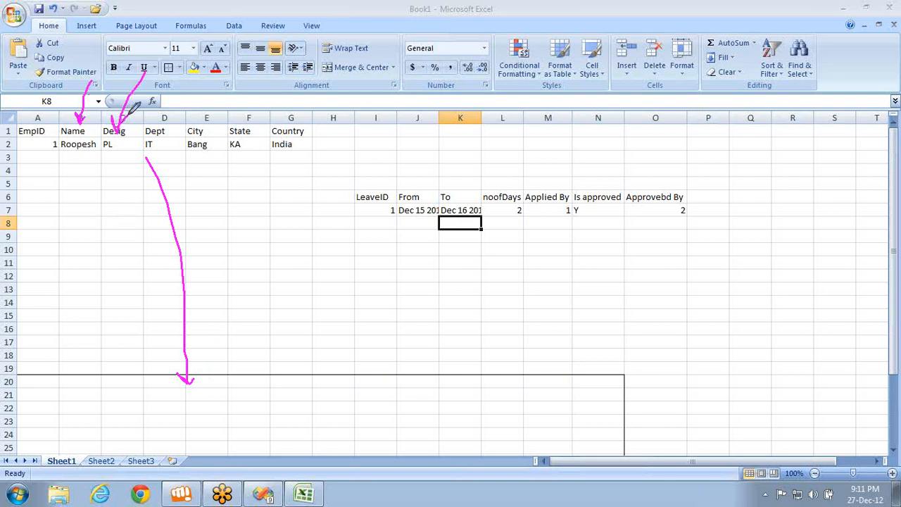
mouse_move(179, 79)
left_mouse_down()
mouse_move(166, 116)
mouse_move(174, 105)
left_mouse_up()
mouse_move(215, 84)
left_mouse_down()
mouse_move(187, 123)
mouse_move(197, 123)
left_mouse_up()
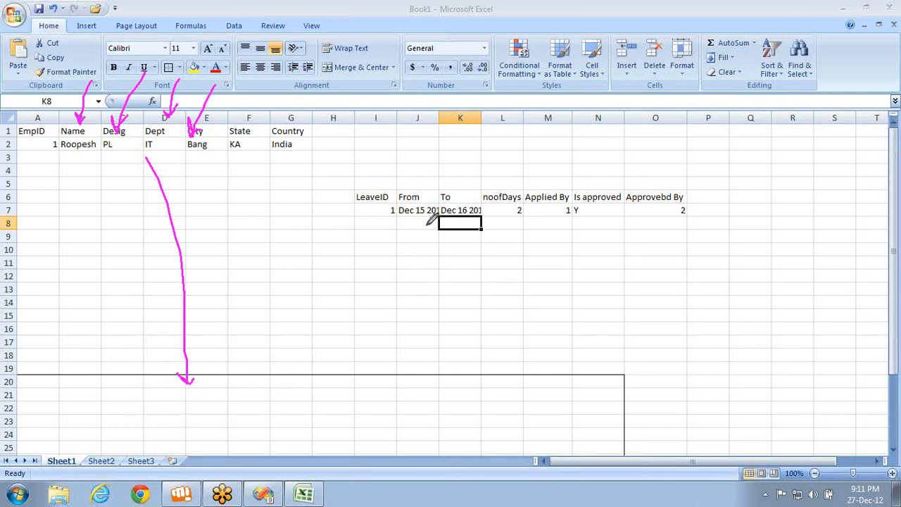
Draw annotation arrows from the leave record to the bordered area, from EmpID to Applied By, and towards Name and noofDays
mouse_move(427, 225)
left_mouse_down()
mouse_move(388, 346)
mouse_move(410, 352)
left_mouse_up()
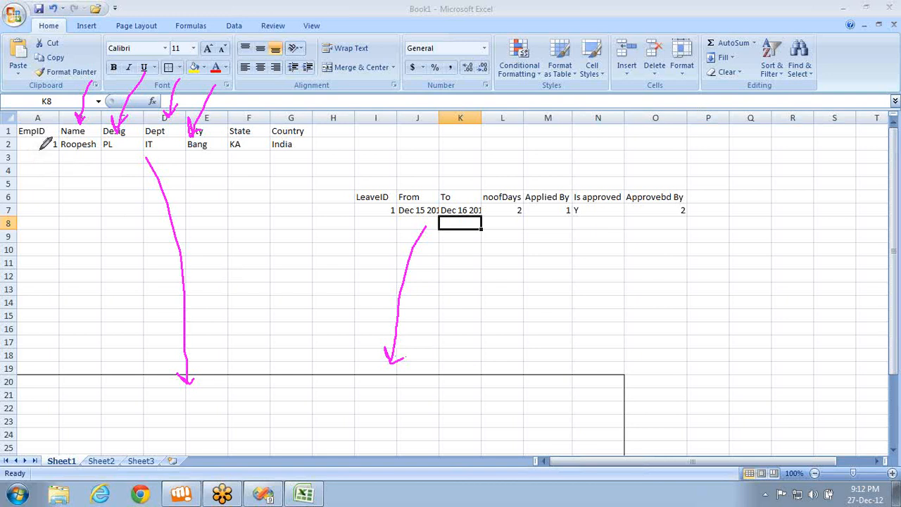
mouse_move(39, 150)
left_mouse_down()
mouse_move(168, 184)
mouse_move(317, 168)
mouse_move(470, 107)
mouse_move(536, 116)
mouse_move(551, 180)
left_mouse_up()
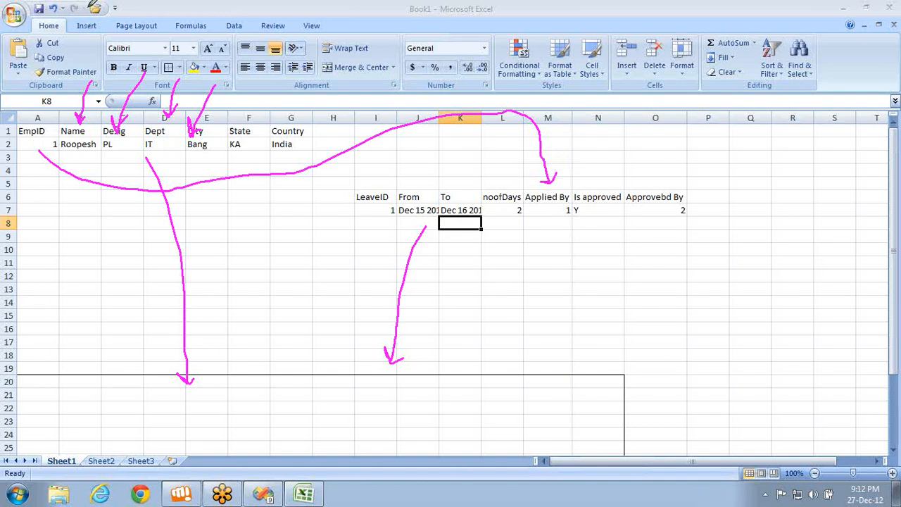
left_click_drag(87, 16, 83, 90)
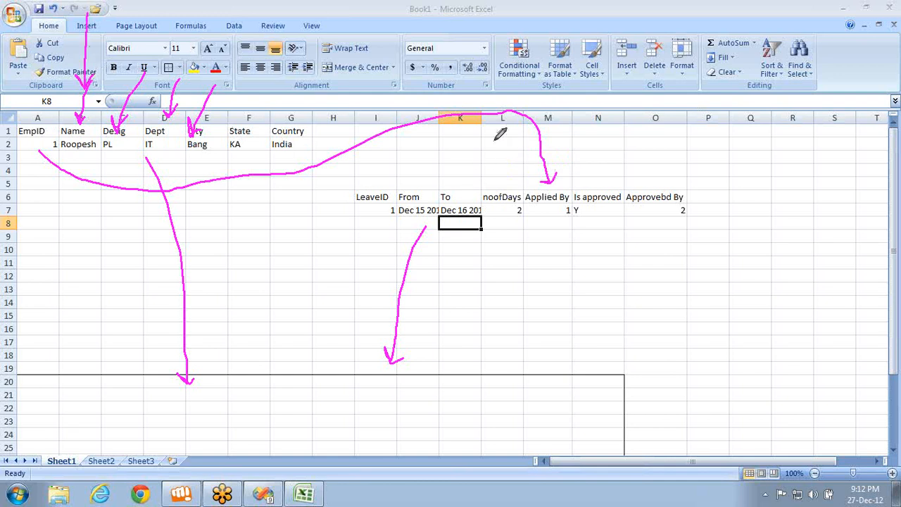
mouse_move(494, 139)
left_mouse_down()
mouse_move(508, 187)
mouse_move(518, 176)
left_mouse_up()
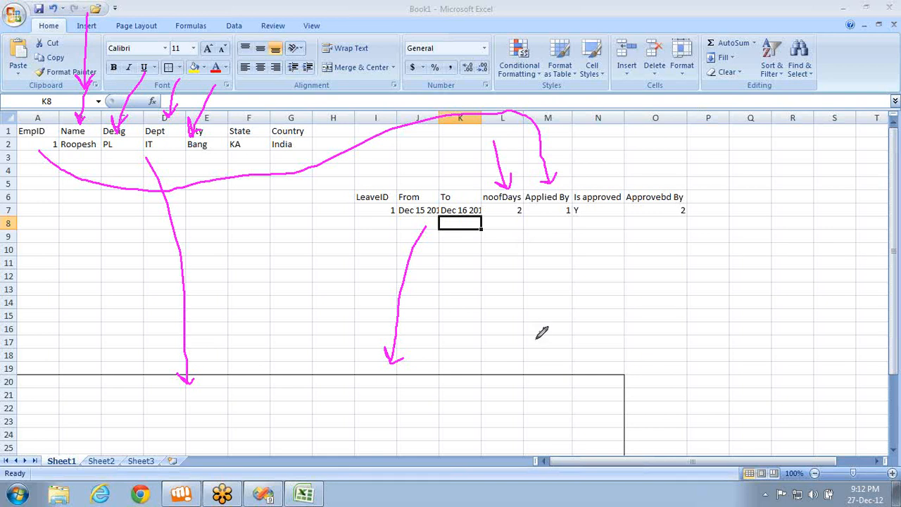
Sketch four rough annotation boxes across the bordered area and a stroke from the employee record towards the leave table
mouse_move(457, 375)
left_mouse_down()
mouse_move(597, 424)
mouse_move(475, 388)
mouse_move(454, 394)
left_mouse_up()
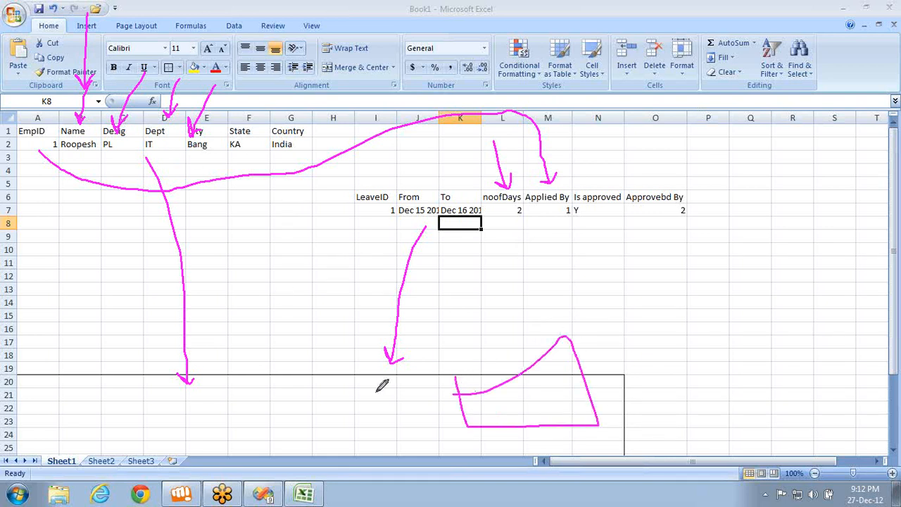
mouse_move(324, 392)
left_mouse_down()
mouse_move(332, 424)
mouse_move(424, 408)
mouse_move(307, 391)
left_mouse_up()
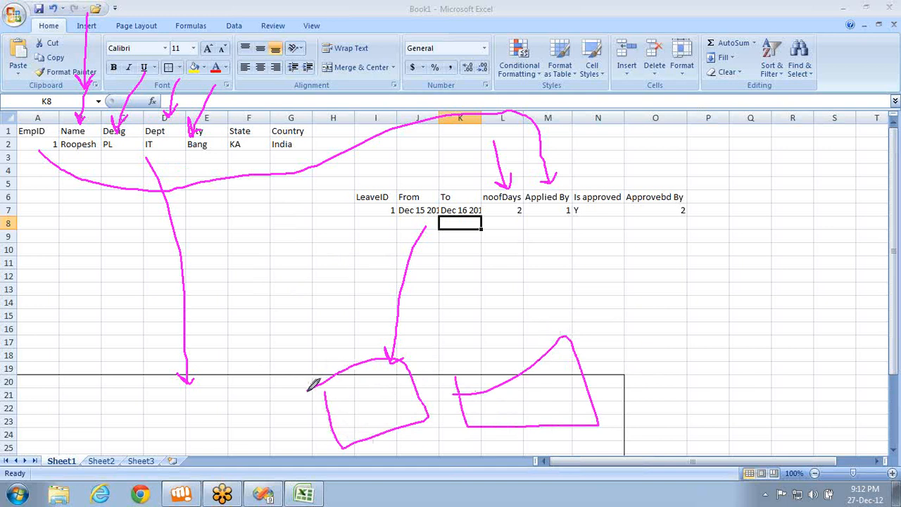
mouse_move(206, 385)
left_mouse_down()
mouse_move(222, 461)
mouse_move(262, 364)
mouse_move(190, 401)
left_mouse_up()
mouse_move(83, 377)
left_mouse_down()
mouse_move(101, 443)
mouse_move(115, 374)
mouse_move(56, 397)
left_mouse_up()
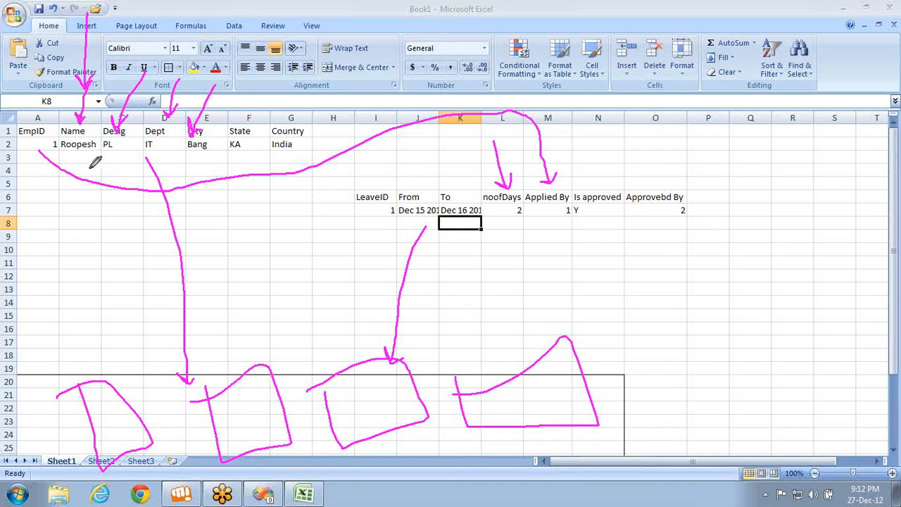
mouse_move(48, 143)
left_mouse_down()
mouse_move(267, 290)
mouse_move(454, 243)
mouse_move(524, 215)
mouse_move(519, 252)
left_mouse_up()
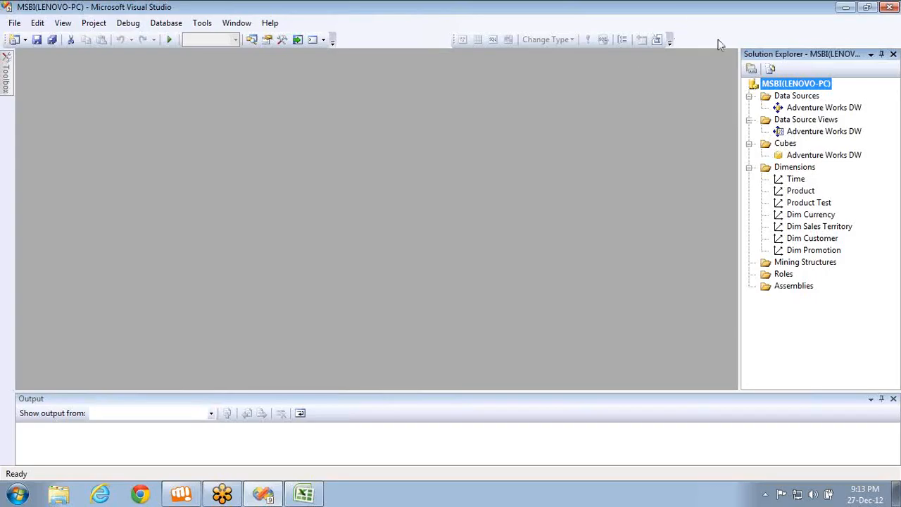
In the MSBI project in Visual Studio, open the Time dimension and examine its Calendar Quarter and Calendar Semester attributes
left_click(715, 172)
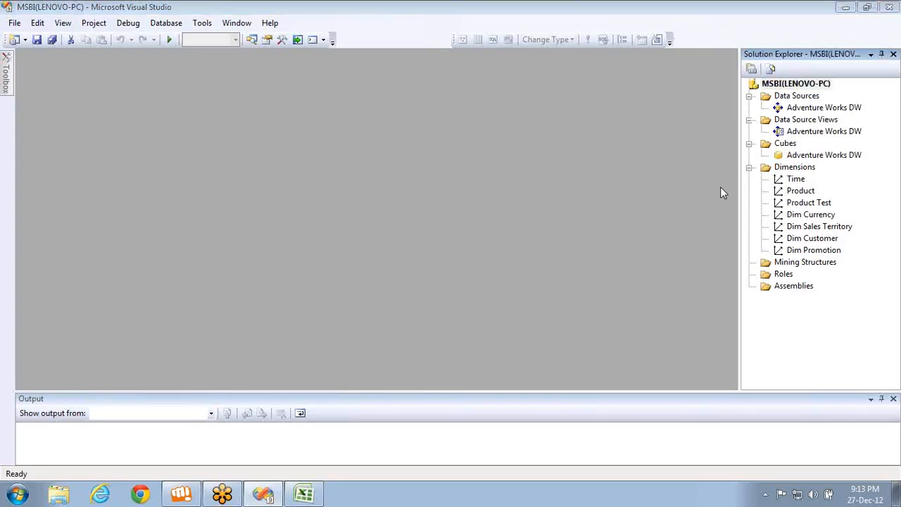
left_click(709, 67)
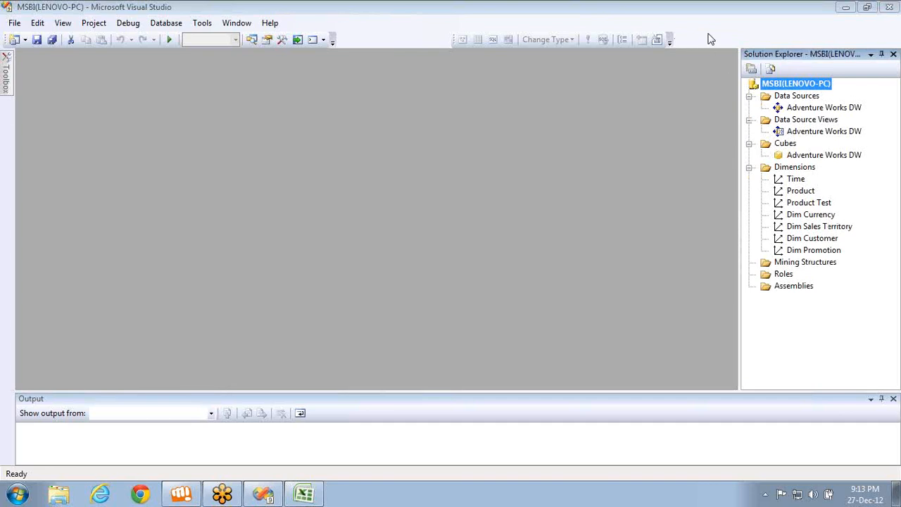
left_click(796, 180)
left_click(796, 180)
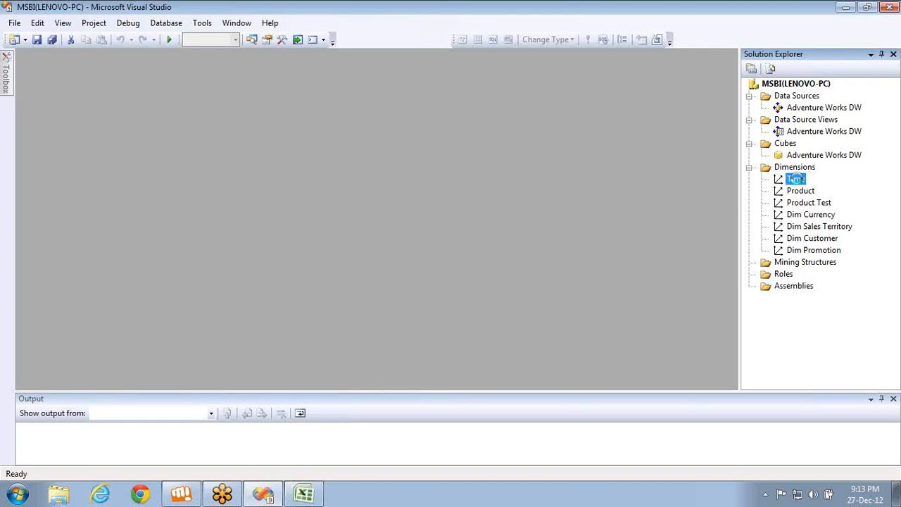
double_click(796, 180)
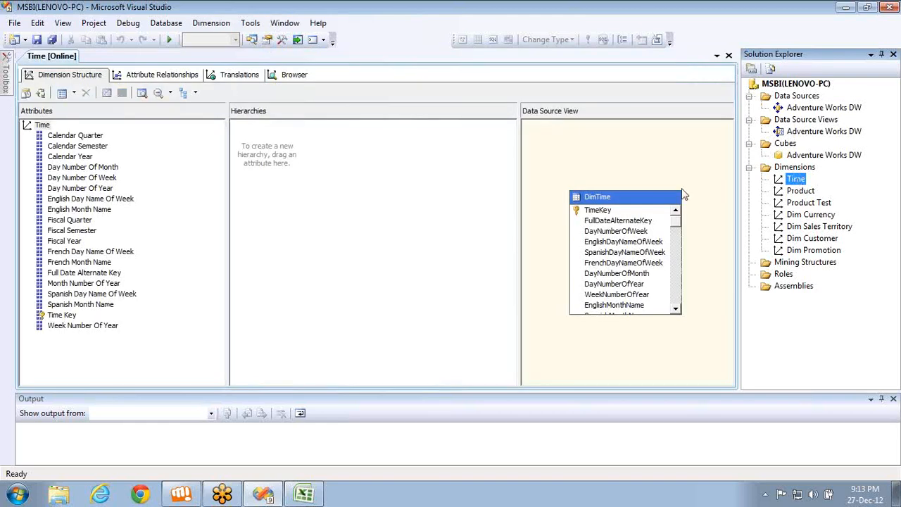
left_click(78, 135)
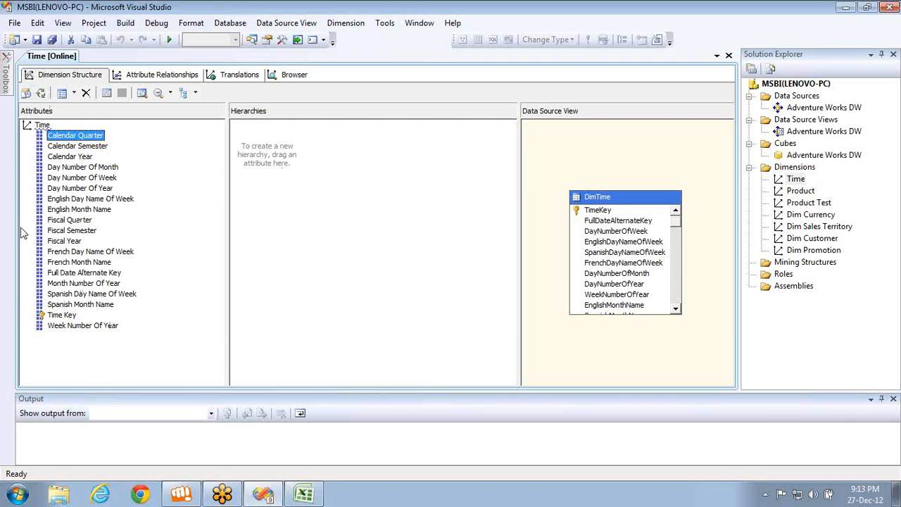
left_click(68, 149)
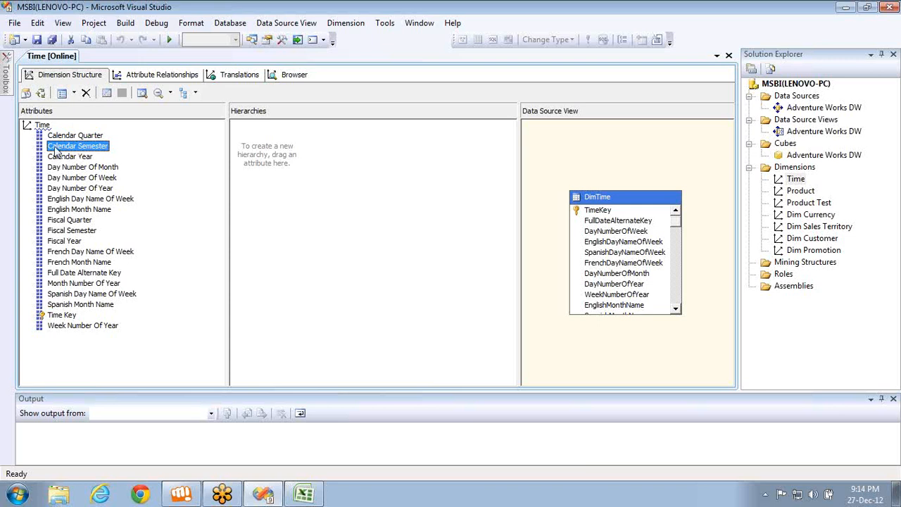
Open the Adventure Works DW cube's dimension usage and examine how Time (Ship Date) relates to the Fact Internet Sales measure group
left_click(799, 155)
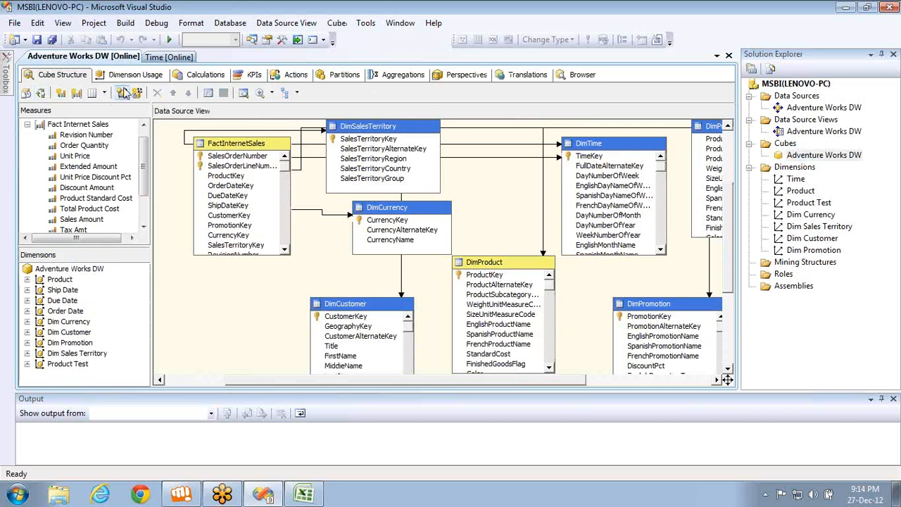
left_click(132, 74)
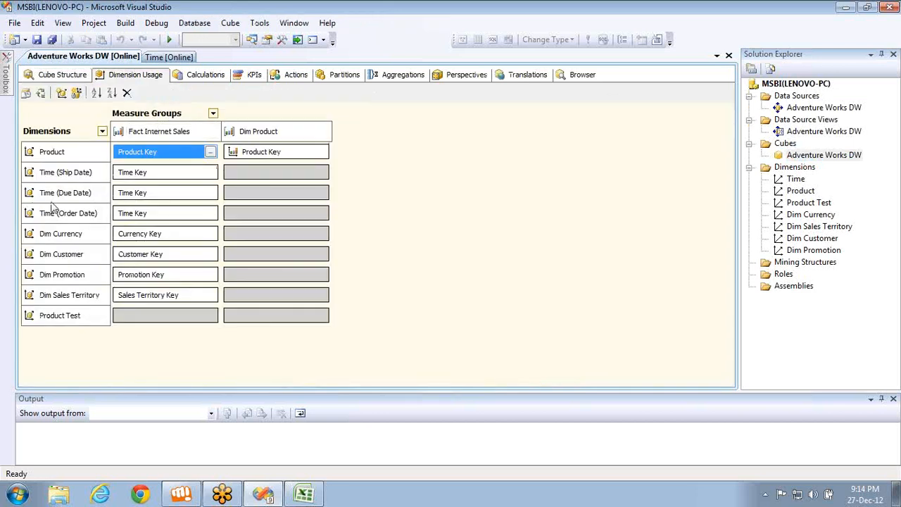
left_click(50, 172)
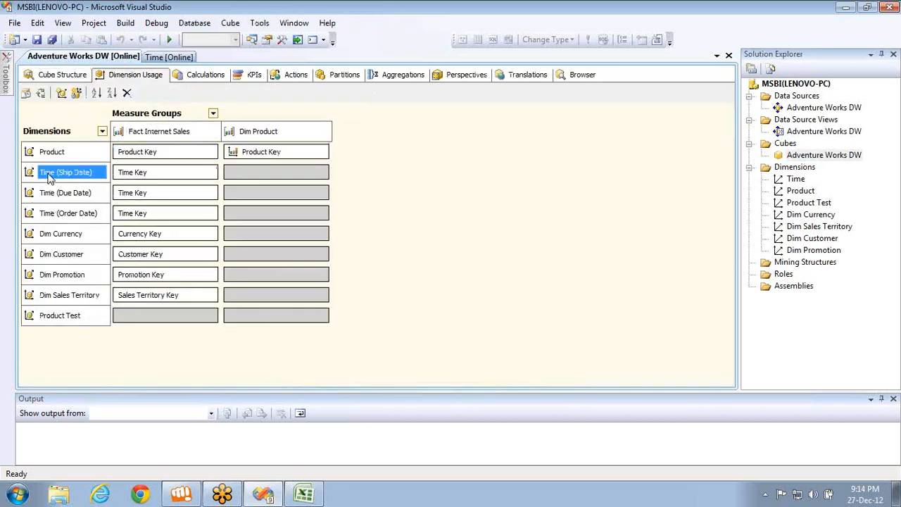
left_click(157, 175)
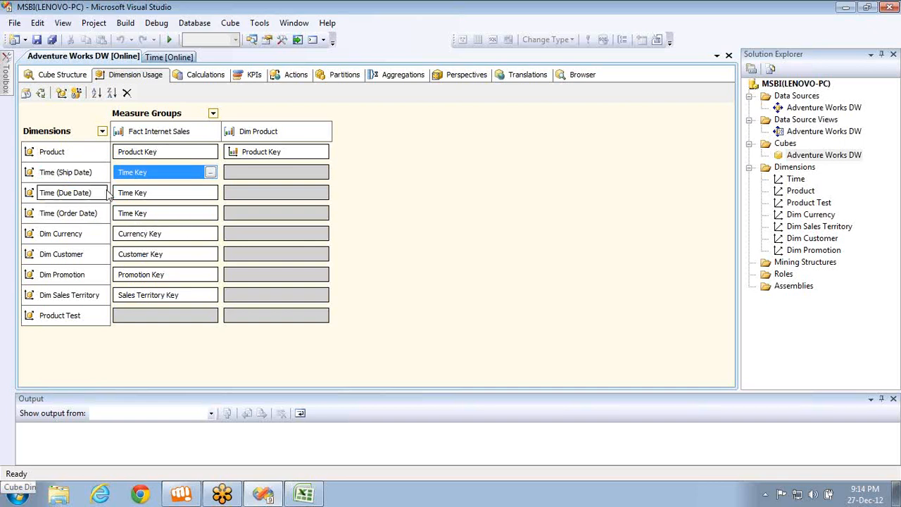
left_click(53, 176)
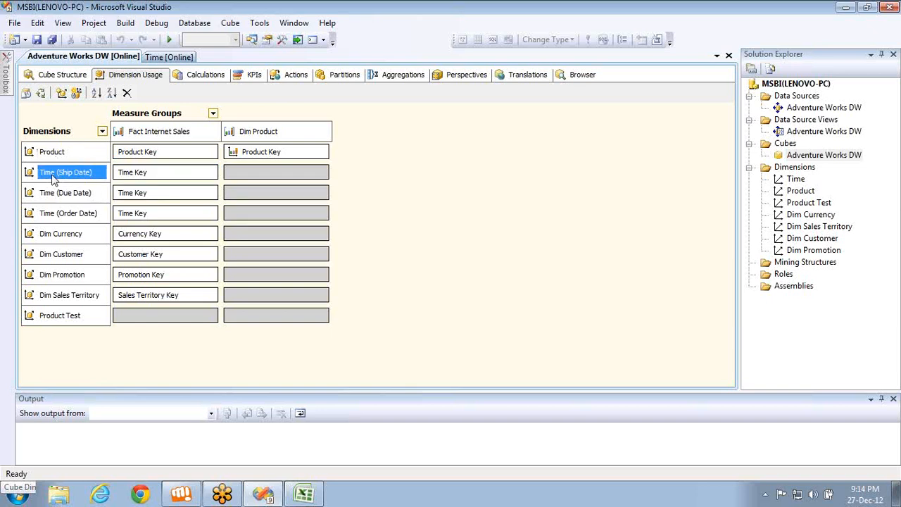
left_click(152, 134)
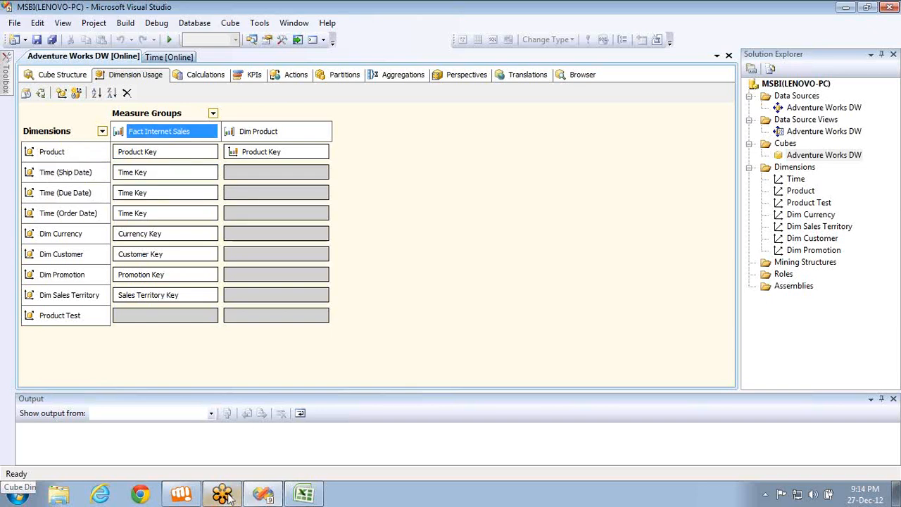
Switch to the Excel workbook and begin a sample query in cell H15 with select
left_click(302, 496)
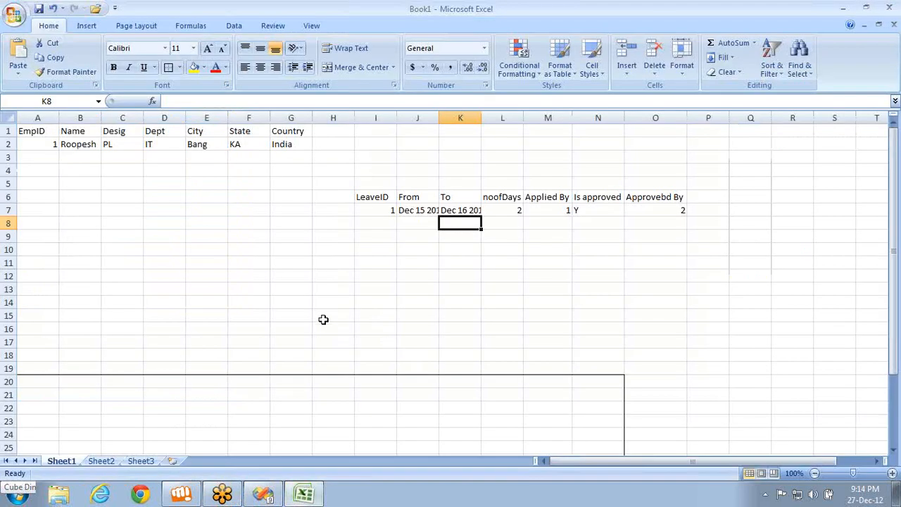
left_click(323, 317)
type("select")
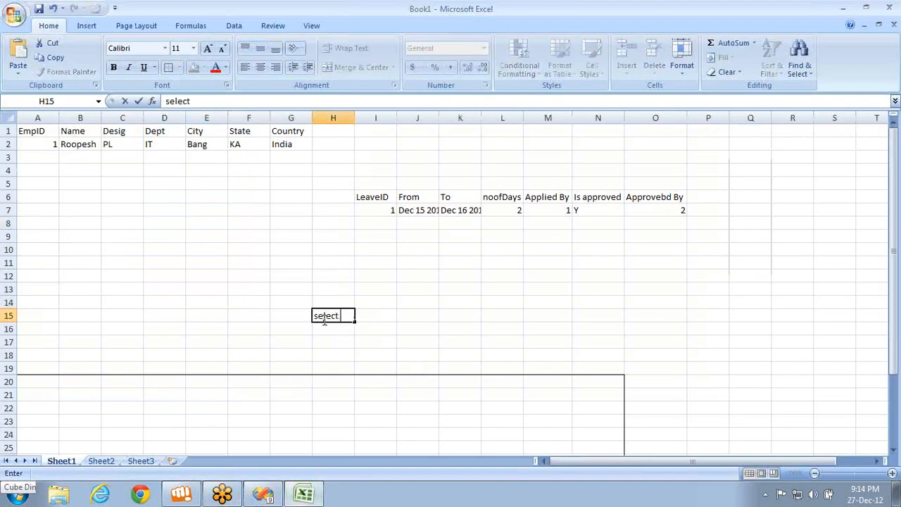
Check the Fact Internet Sales measures in the cube structure and extend the H15 query with sum(taxamt),sum(salesamount),.......,
key("alt+Tab")
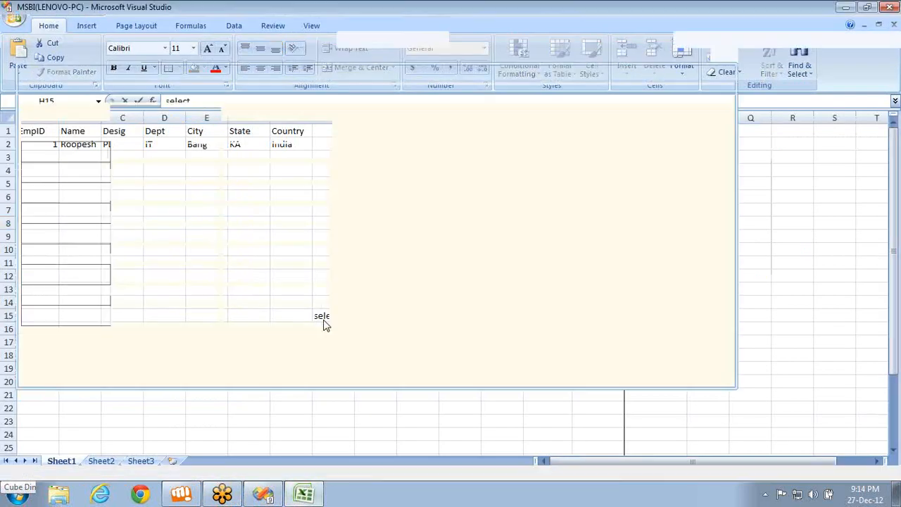
left_click(52, 76)
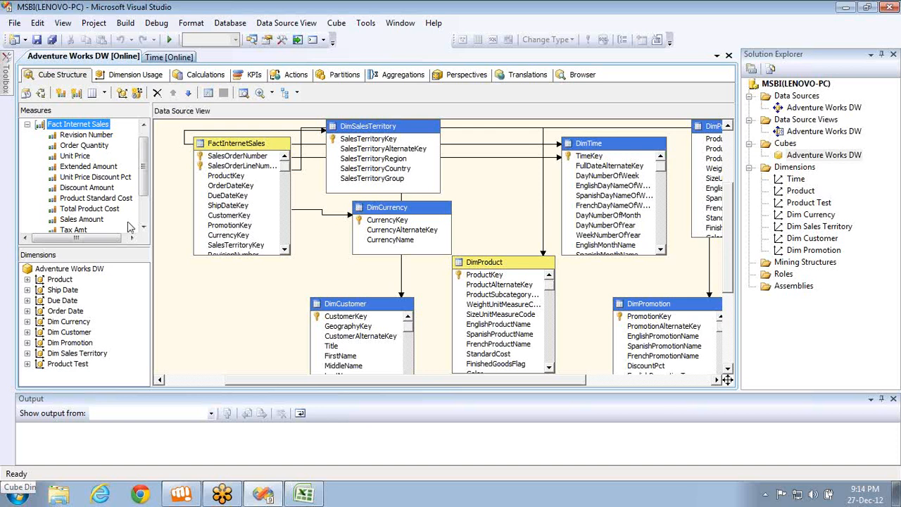
key("alt+Tab")
type("t")
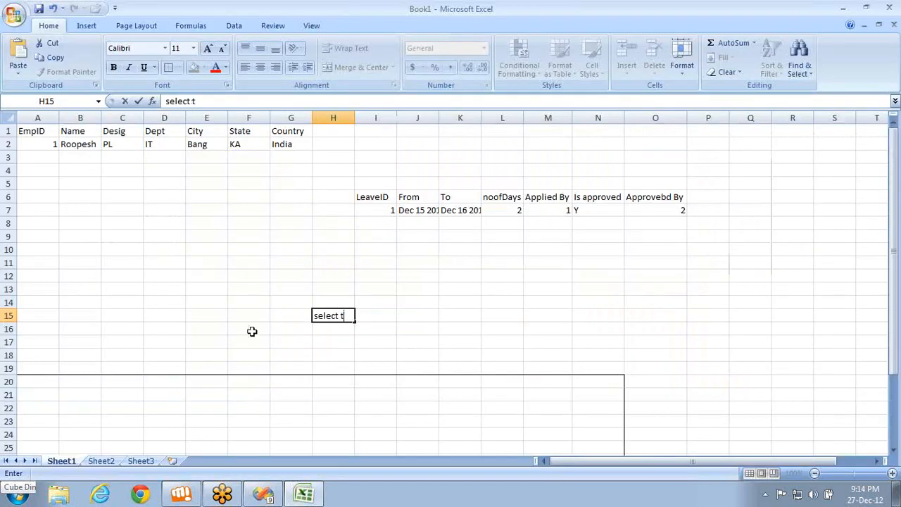
type("ax")
key("BackSpace")
key("BackSpace")
key("BackSpace")
type("sum(taxam")
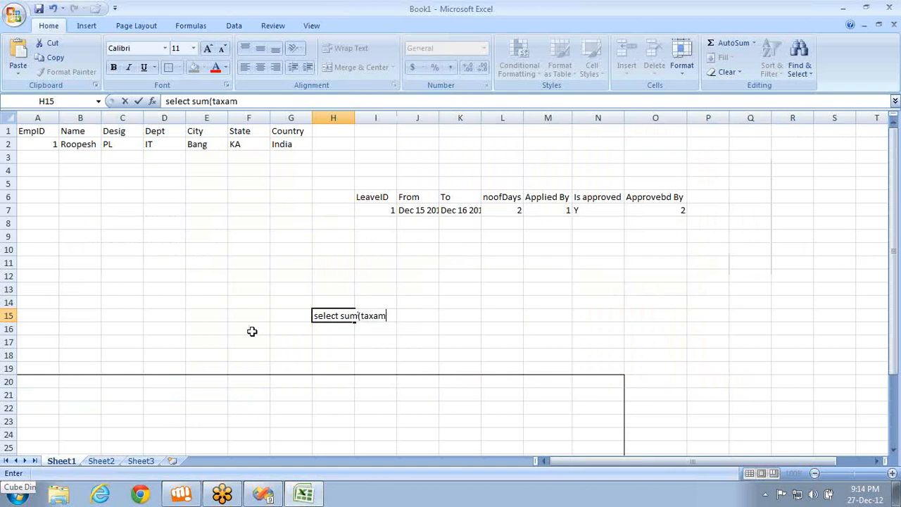
type("t),sum(salesamount")
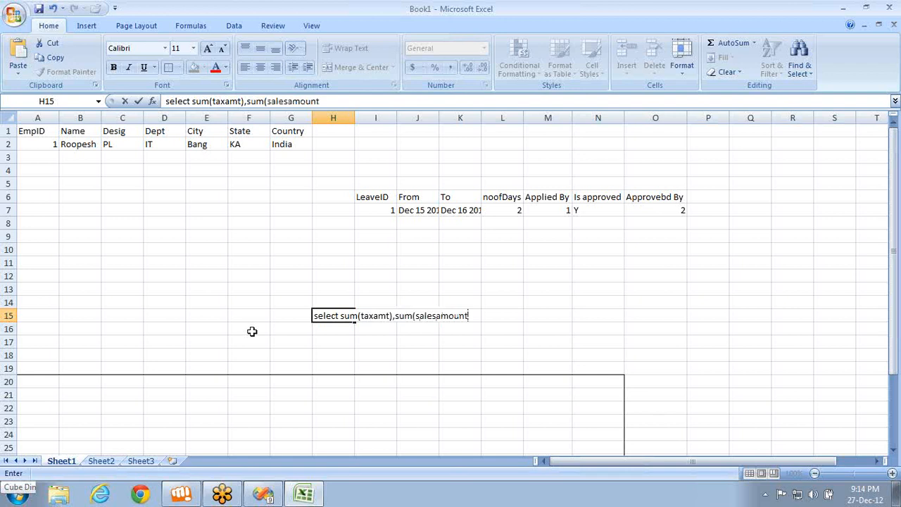
type("),.......,")
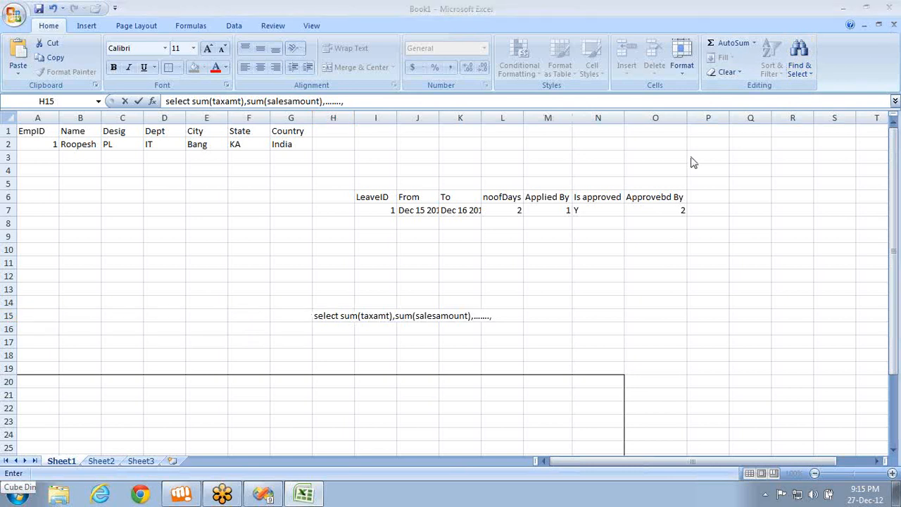
Complete the query line in H15 with calendaryear from fact
left_click(496, 316)
type("cal")
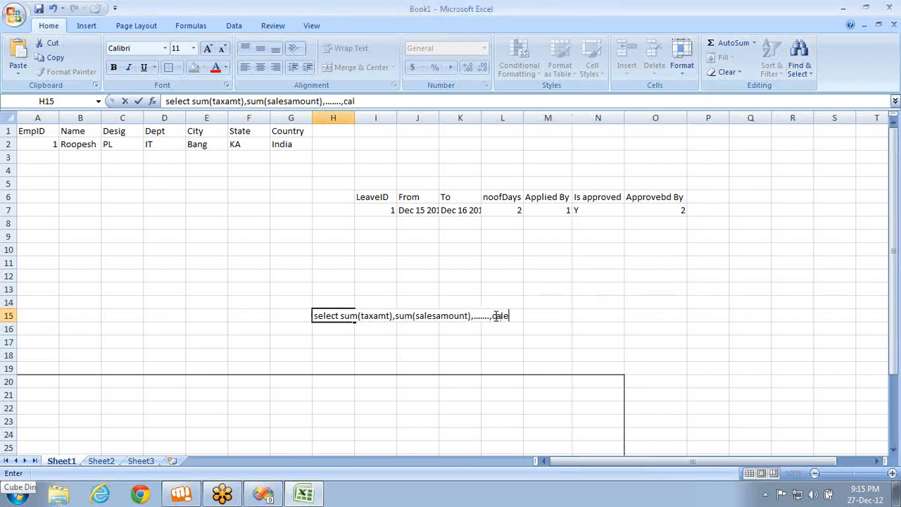
type("endaryear ")
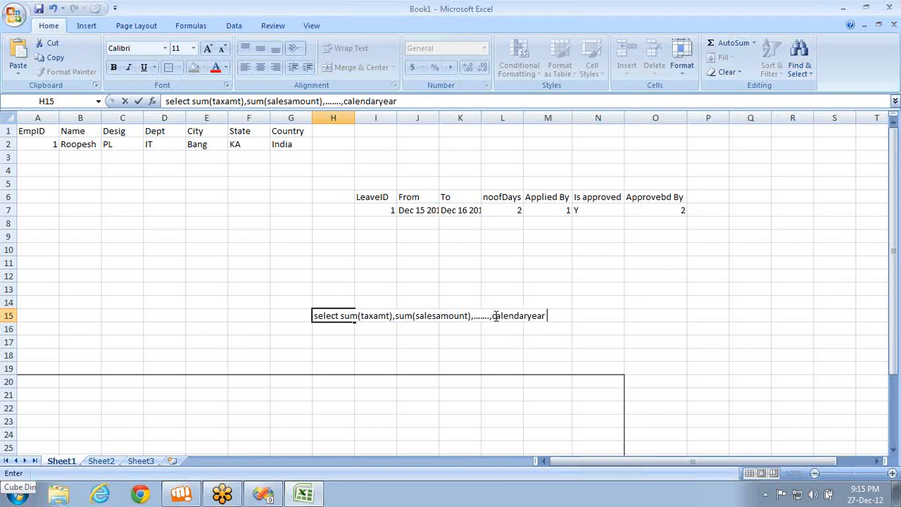
type("from fact")
key("Return")
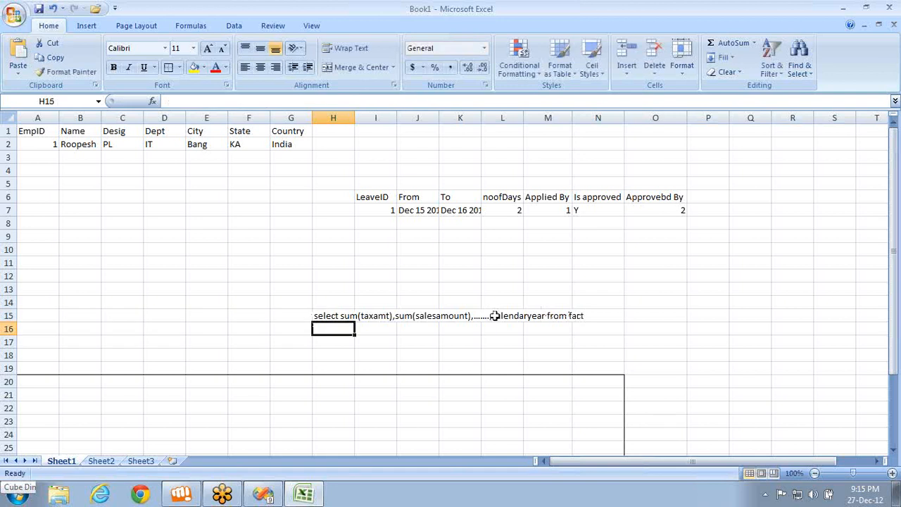
Continue the sample query with join dimtime on ....... in H16 and group by calendaryear in H17
type("join")
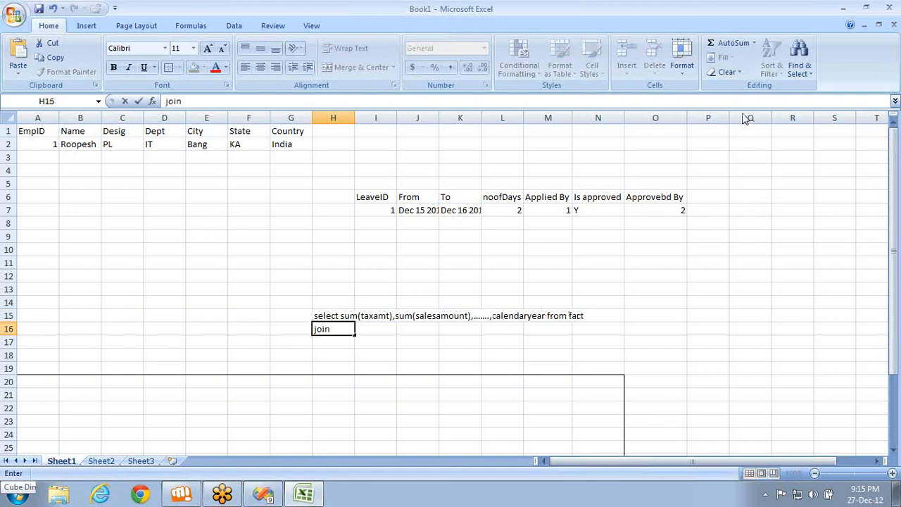
left_click(339, 329)
type("dimtime")
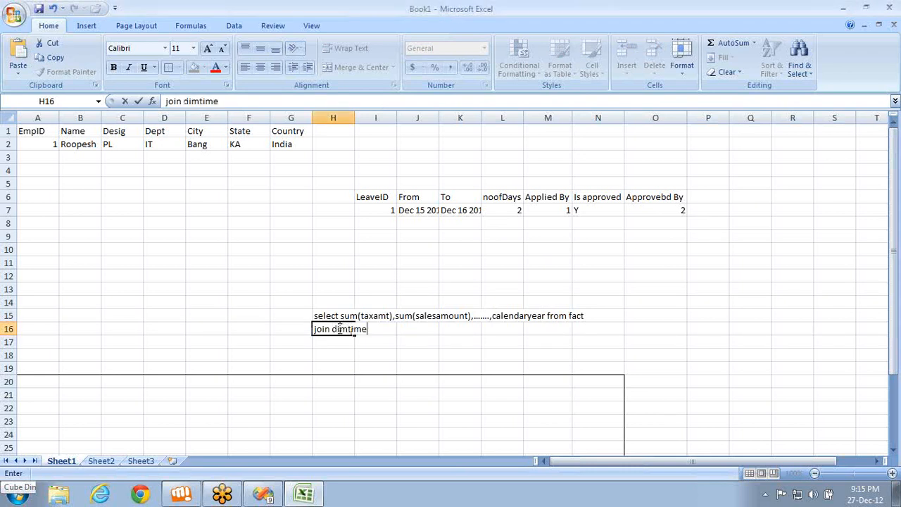
type(" on .......")
key("Return")
type("grou")
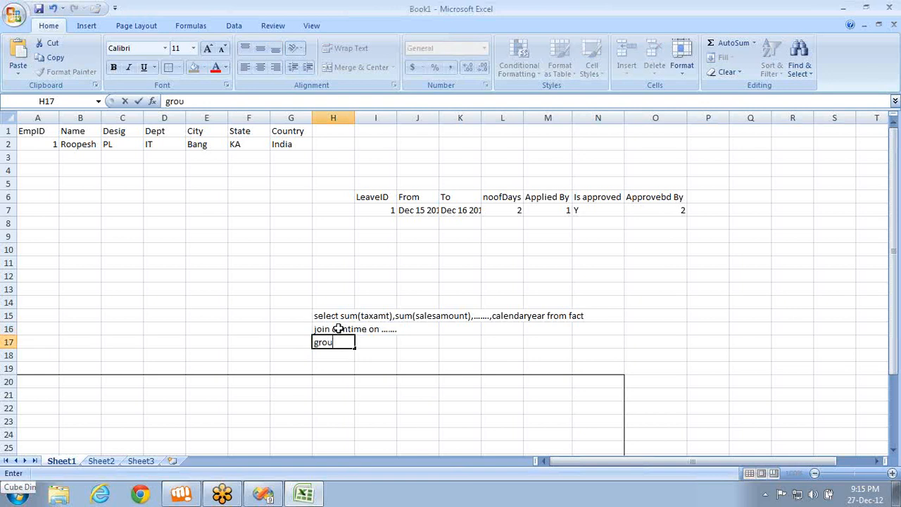
type("p by calendaryear")
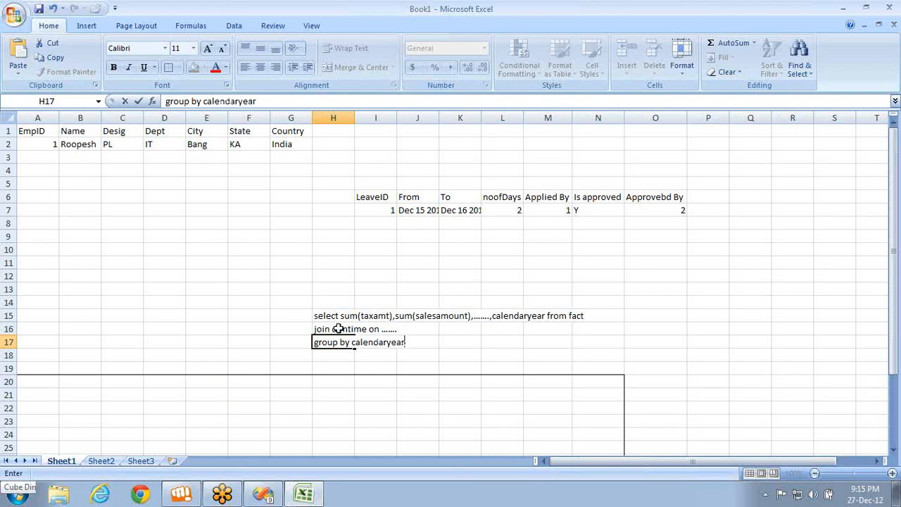
left_click(529, 317)
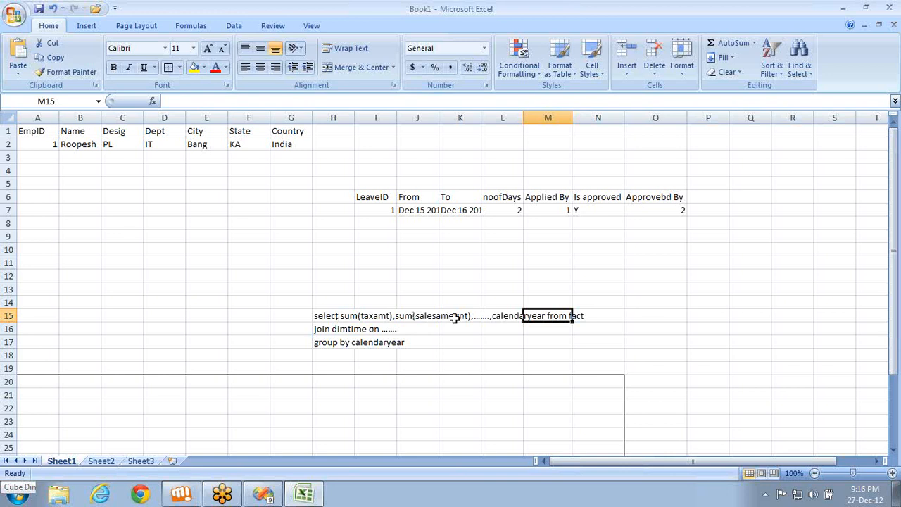
Compare the sample query's summed columns and calendaryear grouping with the measures in the Adventure Works DW cube structure
key("alt+Tab")
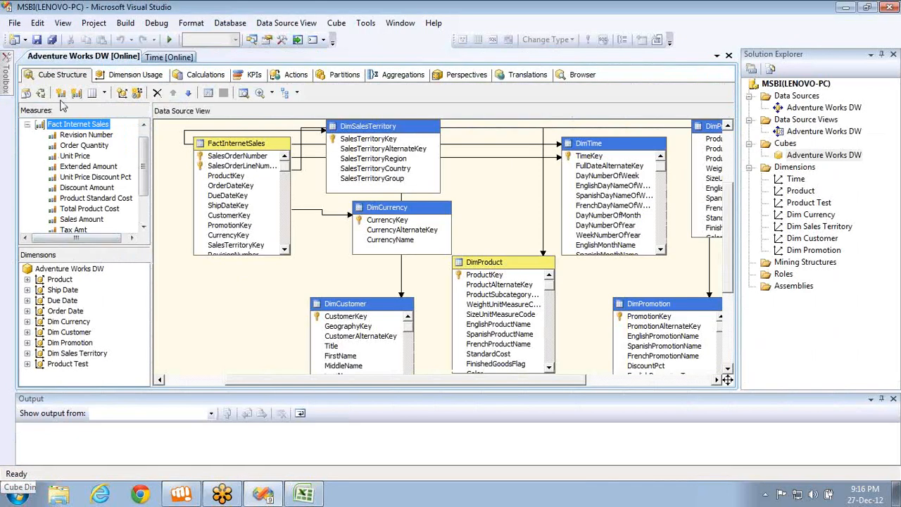
key("alt+Tab")
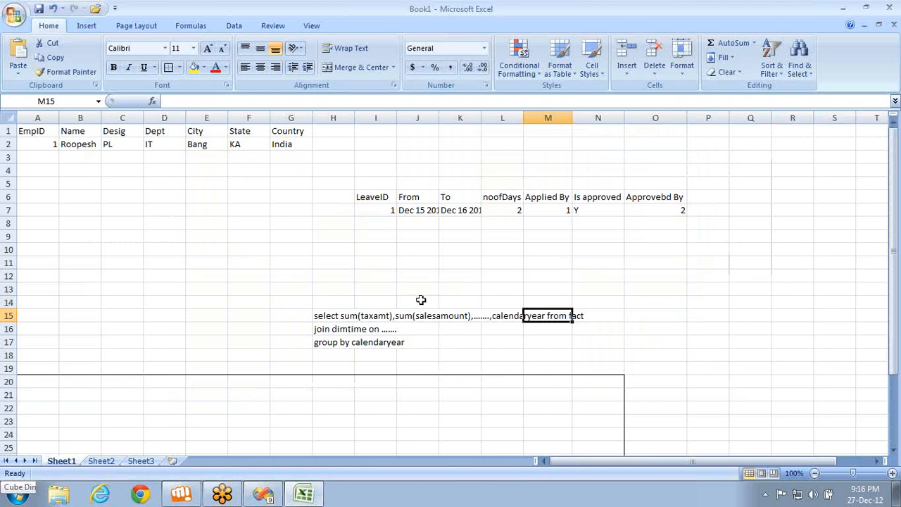
left_click(514, 317)
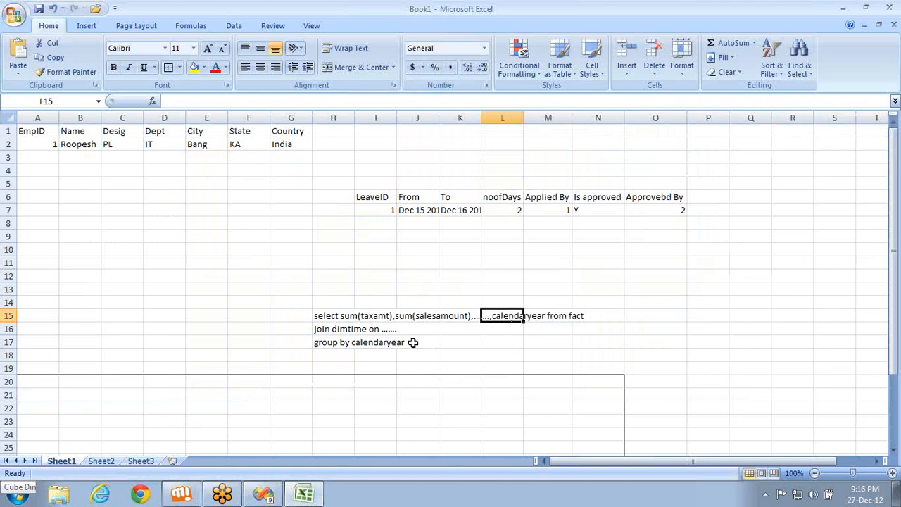
left_click(343, 342)
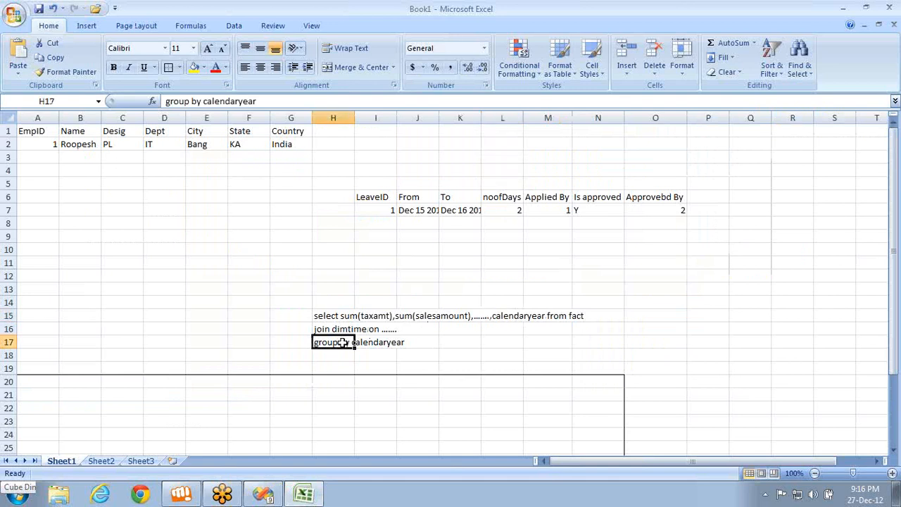
left_click(506, 317)
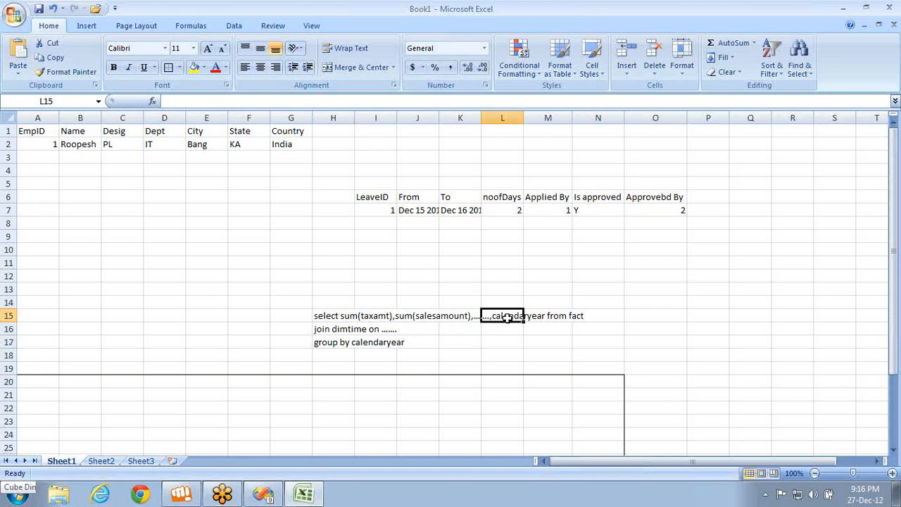
left_click(388, 316)
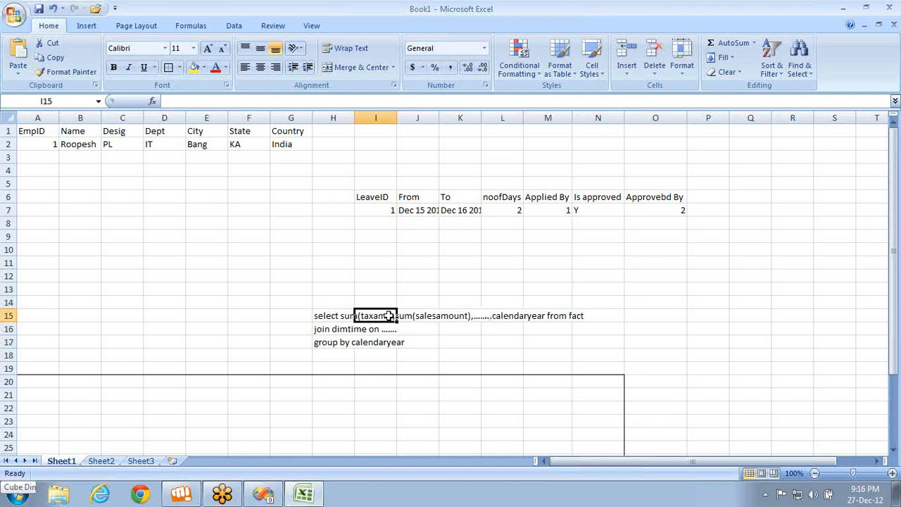
Switch to the cube project in Visual Studio, check the cube's dimension usage, and examine the Time dimension's calendar and month attributes
key("alt+Tab")
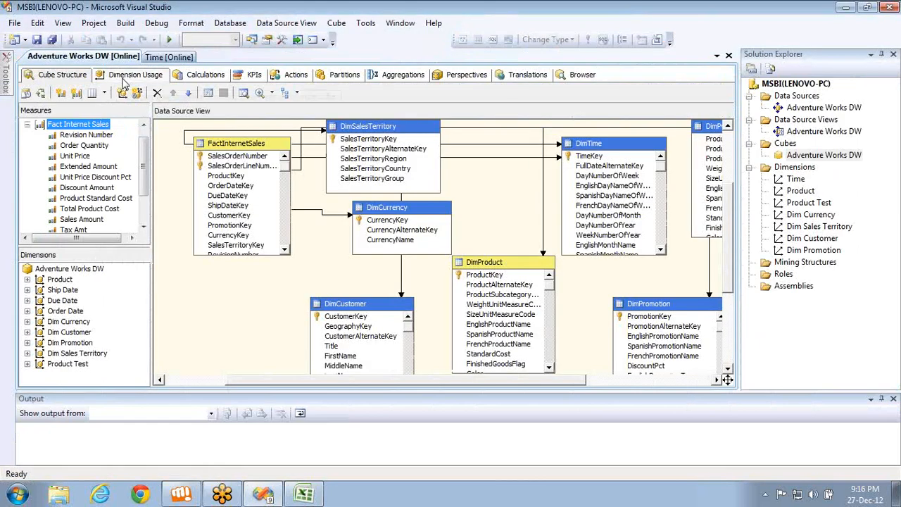
left_click(127, 75)
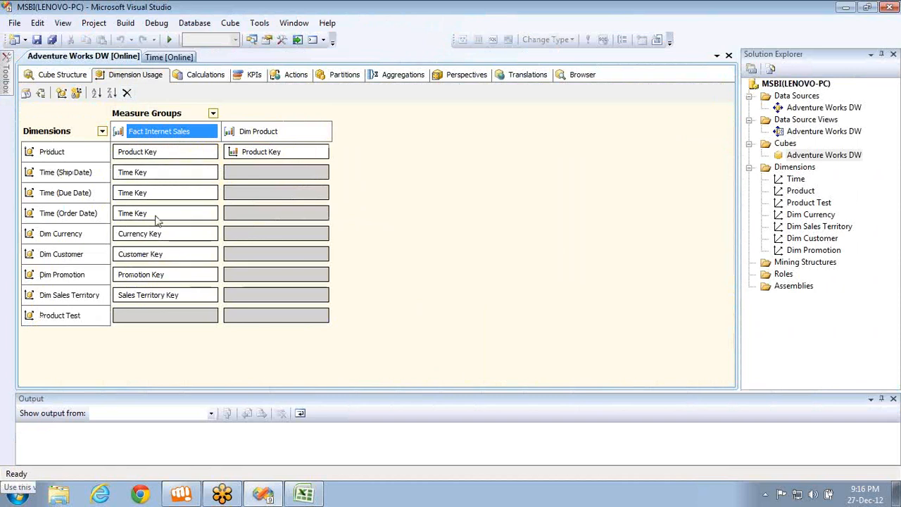
mouse_move(159, 235)
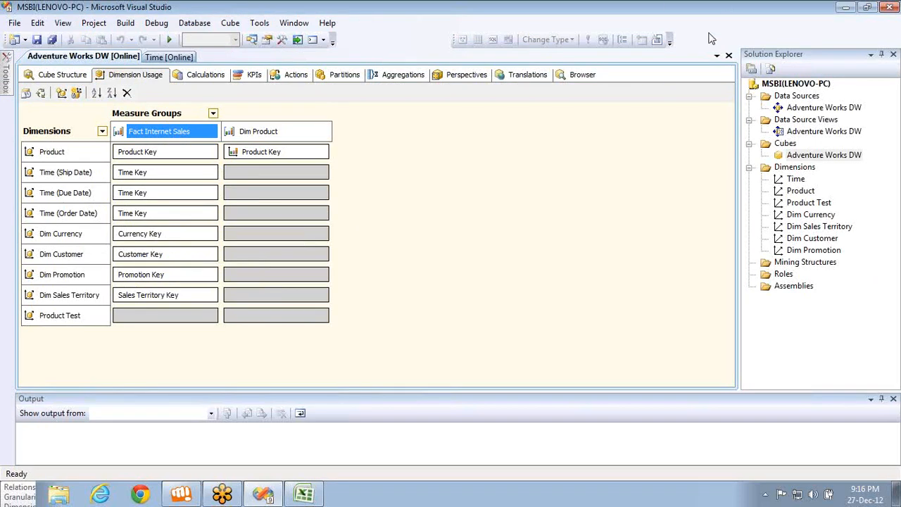
double_click(795, 179)
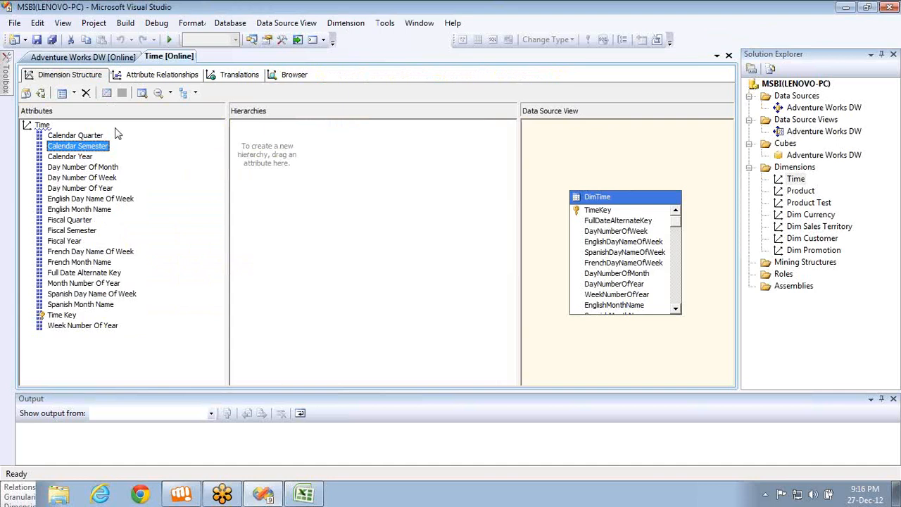
left_click(92, 138)
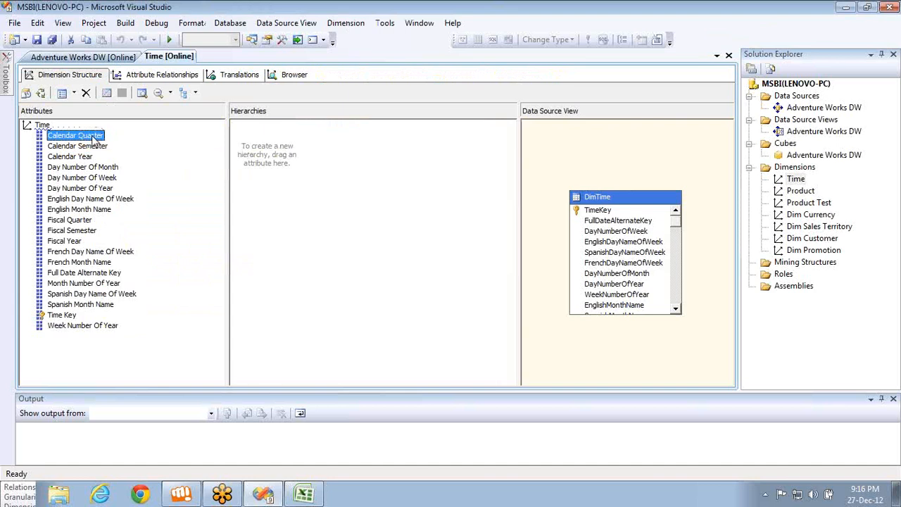
left_click(92, 157)
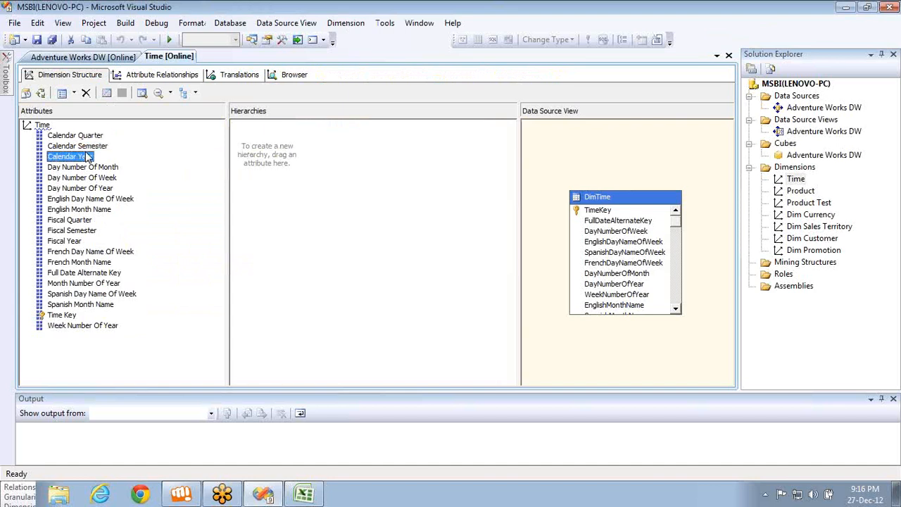
key("Up")
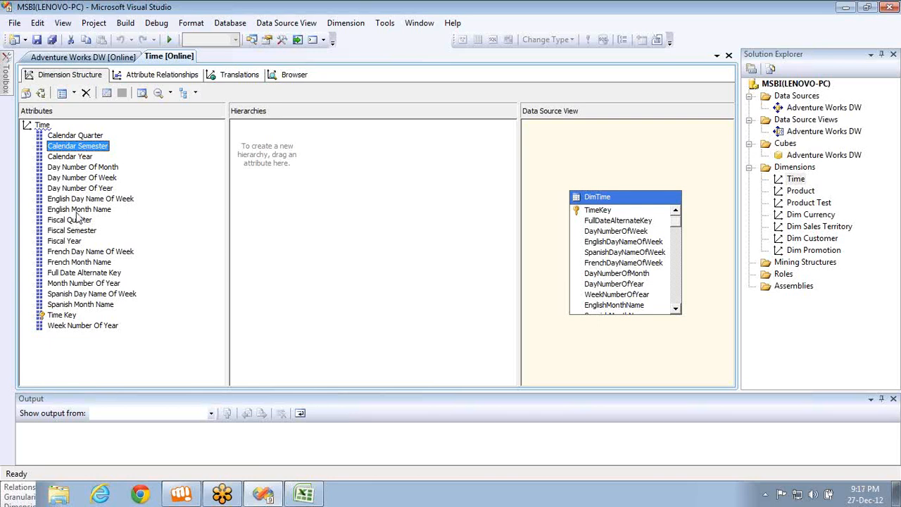
left_click(77, 210)
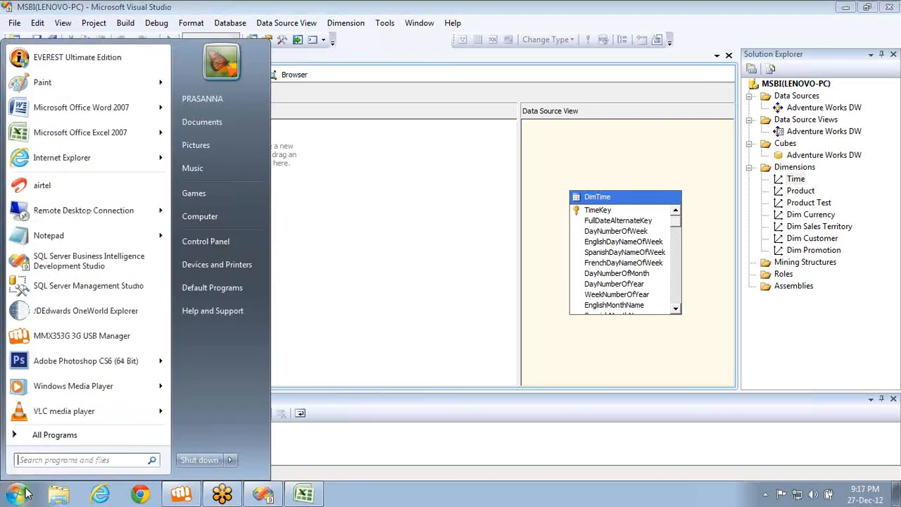
Launch SQL Server Management Studio and return to the Time dimension in Visual Studio
left_click(18, 494)
left_click(101, 292)
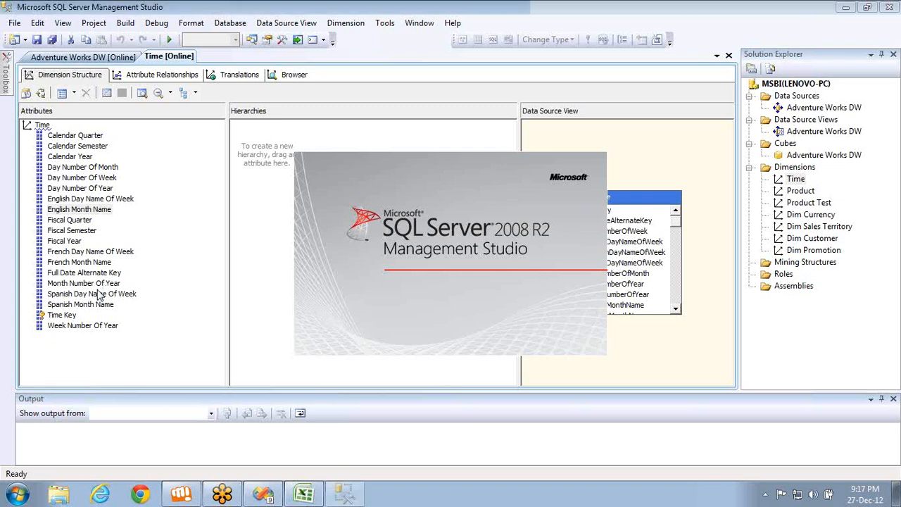
key("alt+Tab")
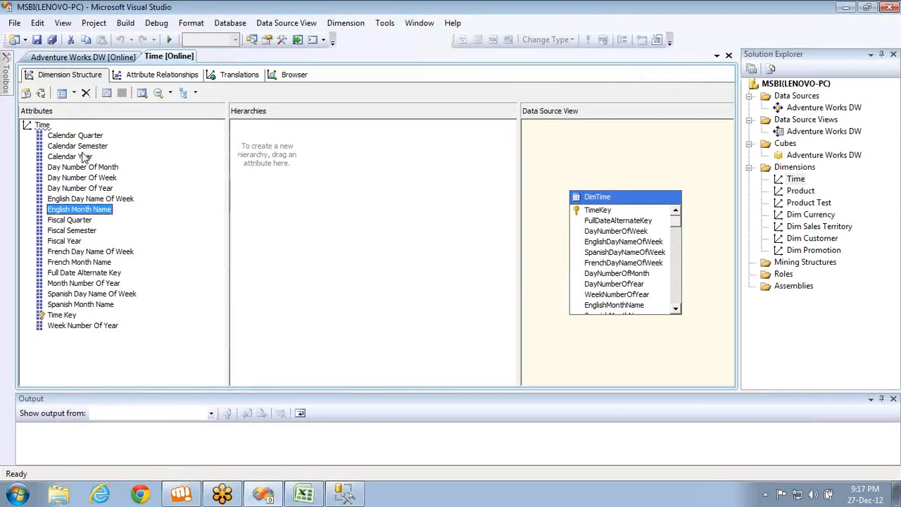
Delete the Time attributes Day Number Of Month, Day Number Of Week, Day Number Of Year and English Day Name Of Week
left_click(90, 168)
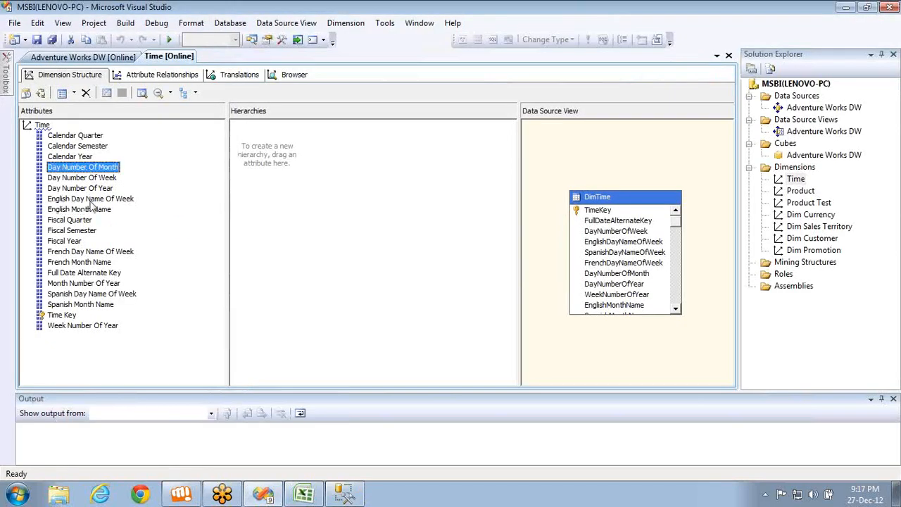
left_click(90, 201, "shift")
key("Delete")
key("Return")
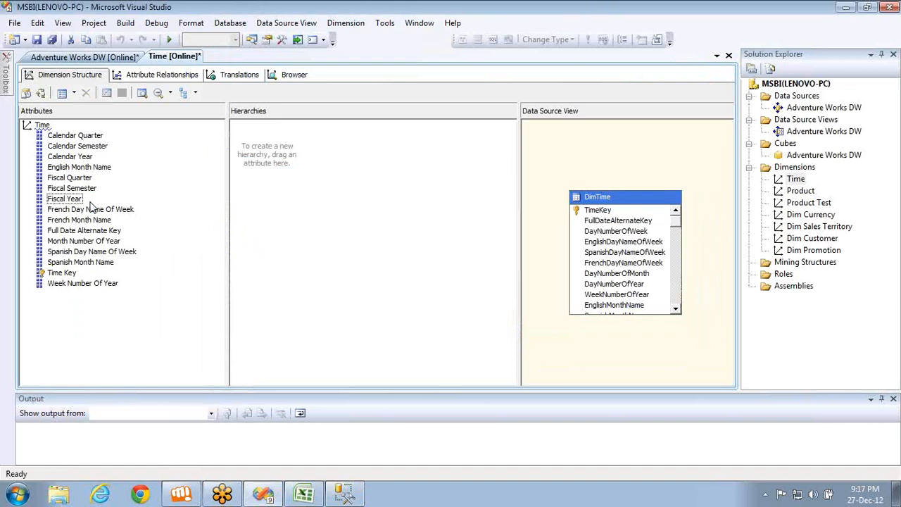
Delete the Time attributes from Fiscal Quarter through Spanish Month Name, along with Week Number Of Year
left_click(73, 189)
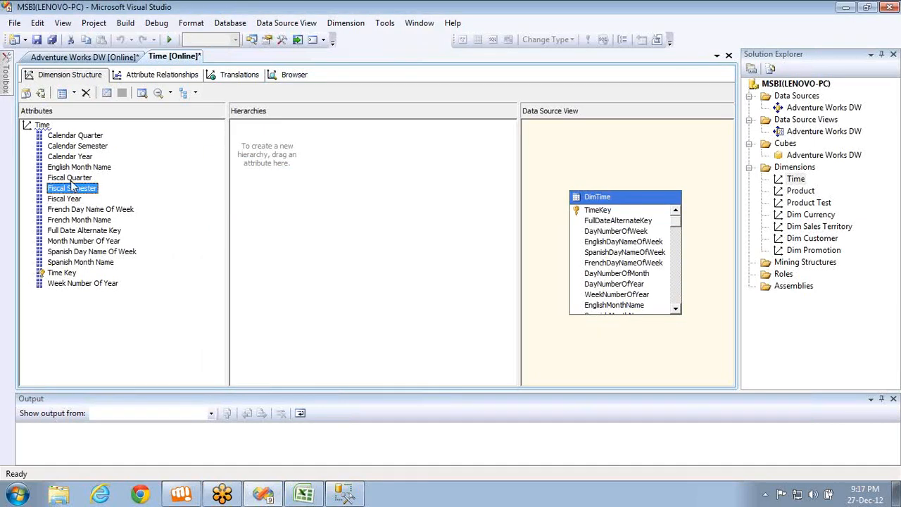
left_click(74, 178)
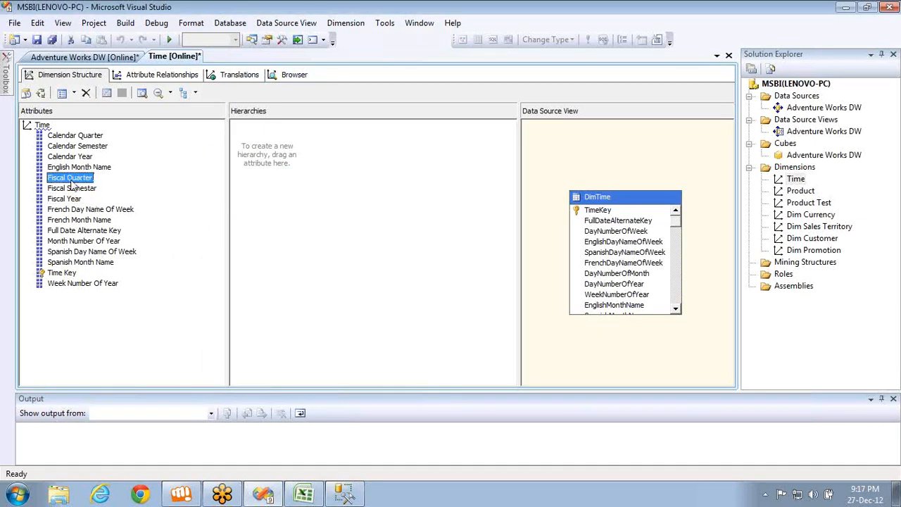
left_click(74, 265, "shift")
key("Delete")
key("Return")
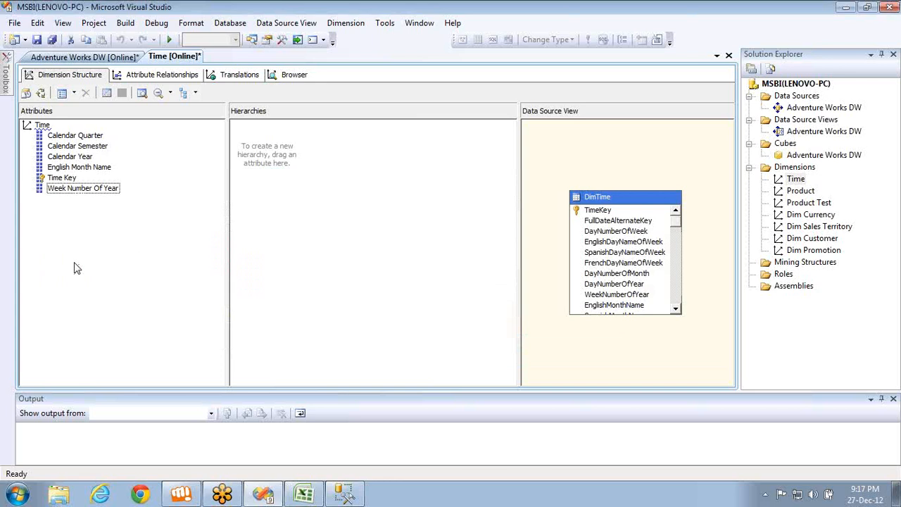
left_click(74, 189)
key("Delete")
key("Return")
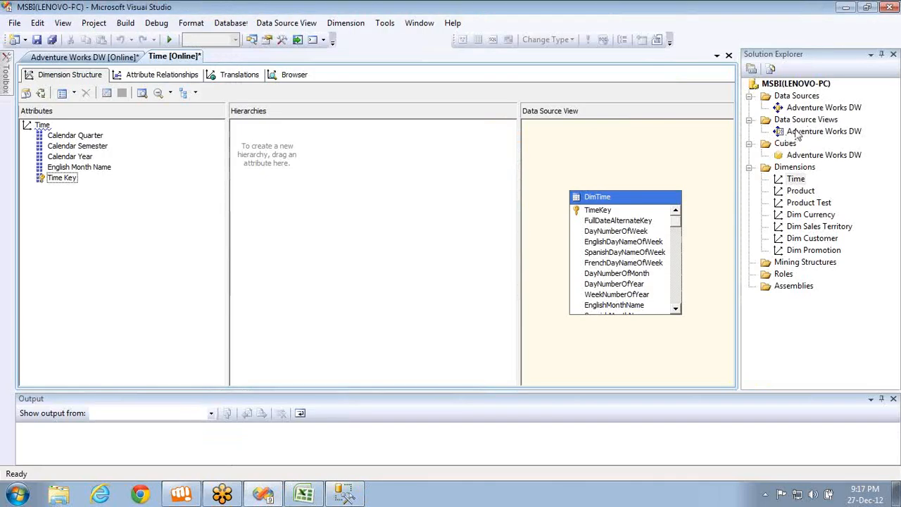
Open the Adventure Works DW cube's structure and delete the Total Product Cost measure from Fact Internet Sales
double_click(798, 132)
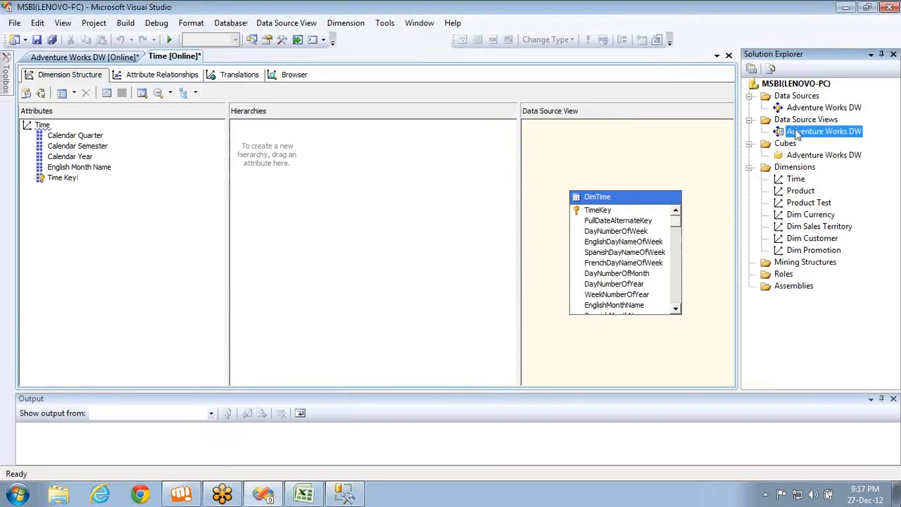
double_click(798, 155)
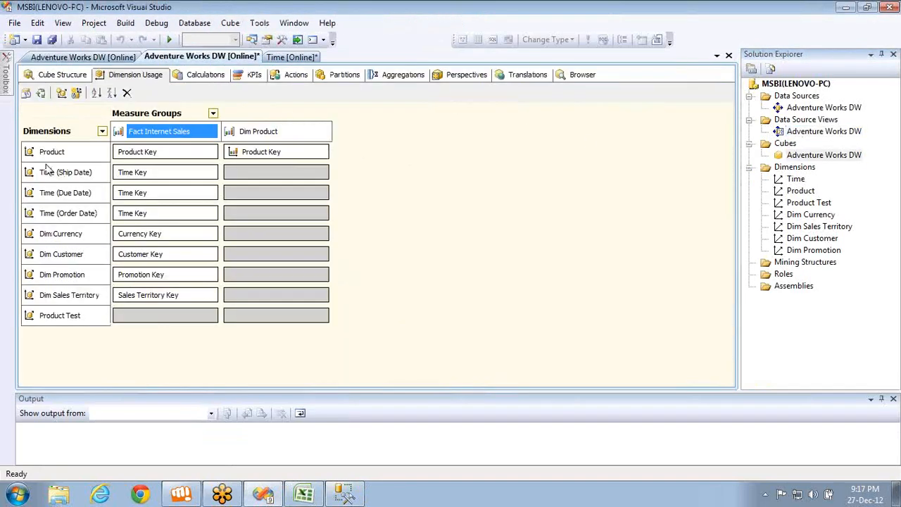
left_click(43, 76)
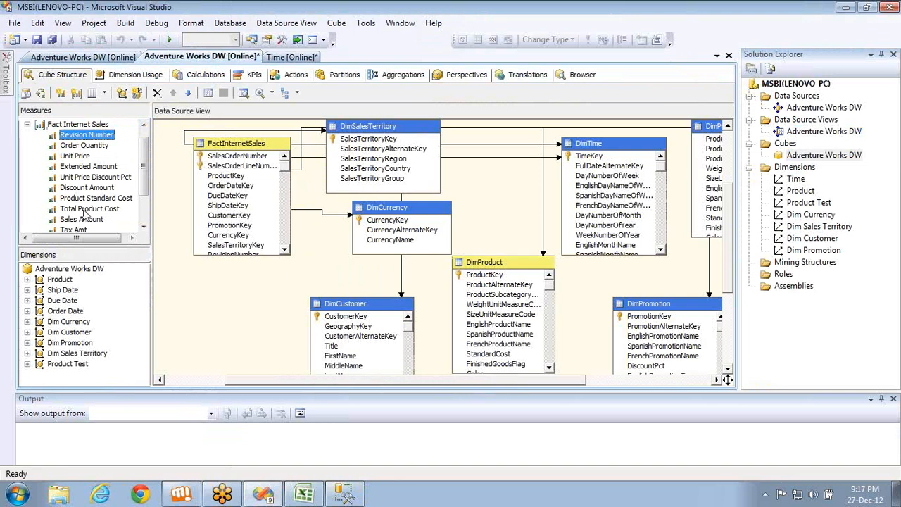
left_click(83, 209)
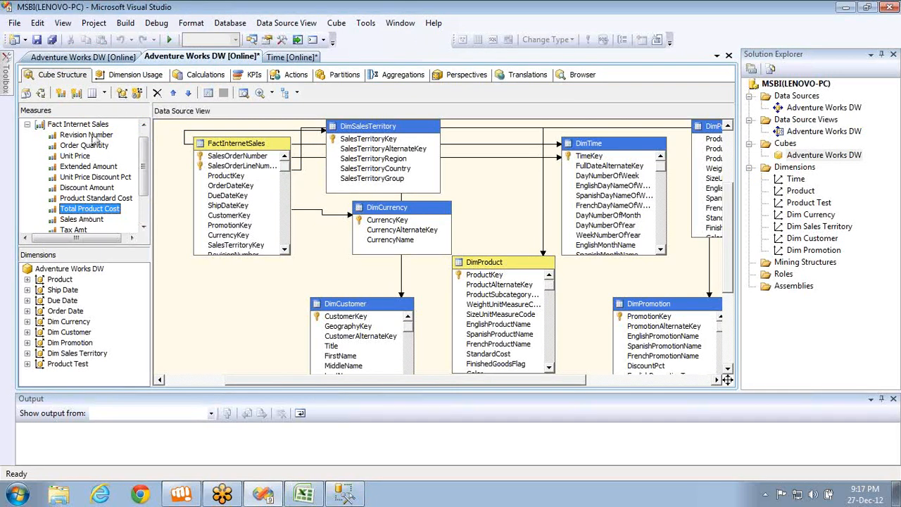
left_click(93, 136)
key("Delete")
key("Return")
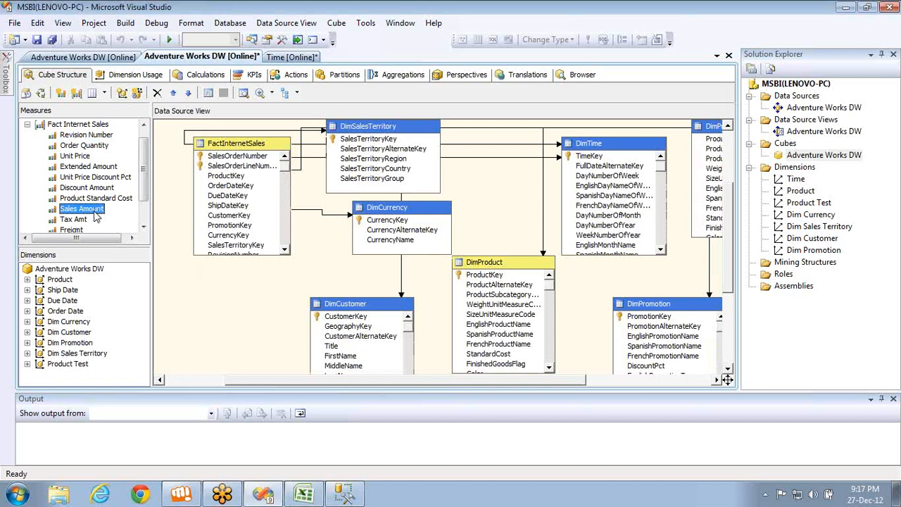
Delete the Fact Internet Sales measures Revision Number, Order Quantity, Unit Price, Extended Amount and Unit Price Discount Pct
key("Up")
key("Up")
key("Up")
key("Up")
key("Up")
key("Up")
key("Up")
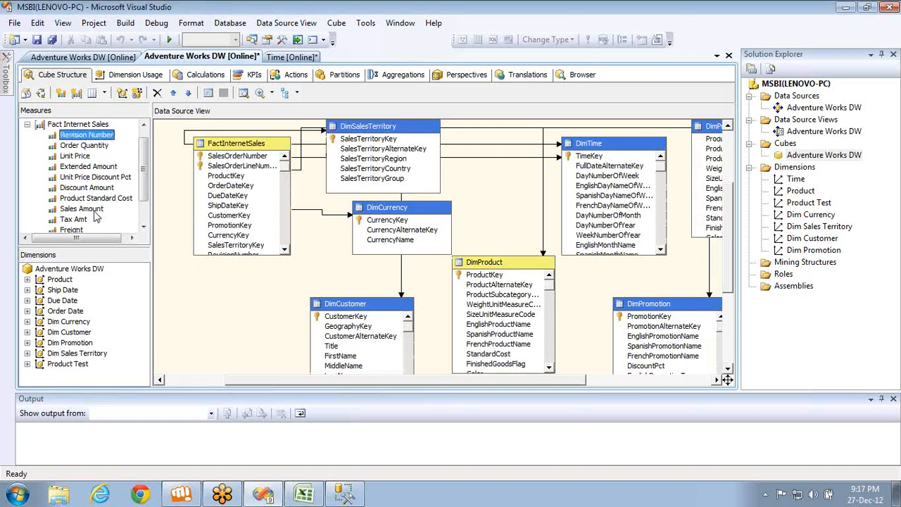
key("Delete")
key("Return")
key("Delete")
key("Return")
key("Delete")
key("Return")
key("Delete")
key("Return")
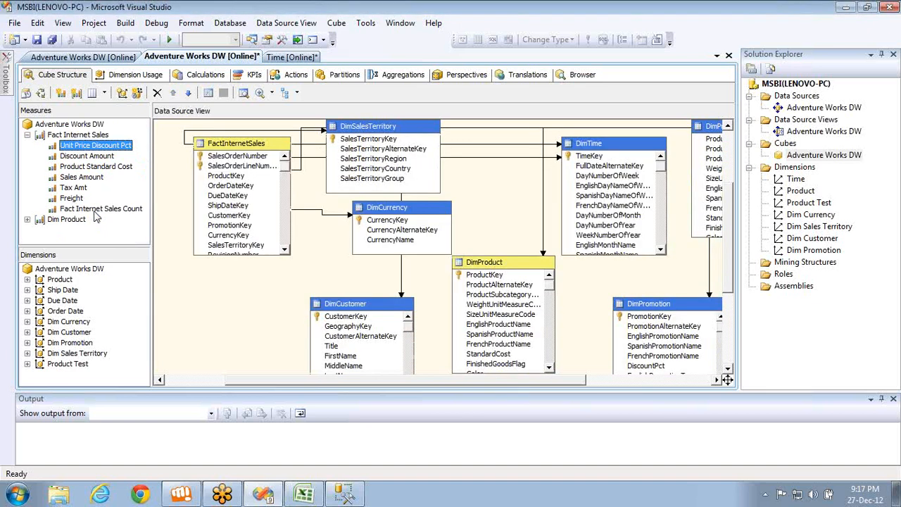
key("Return")
key("Escape")
key("Delete")
key("Return")
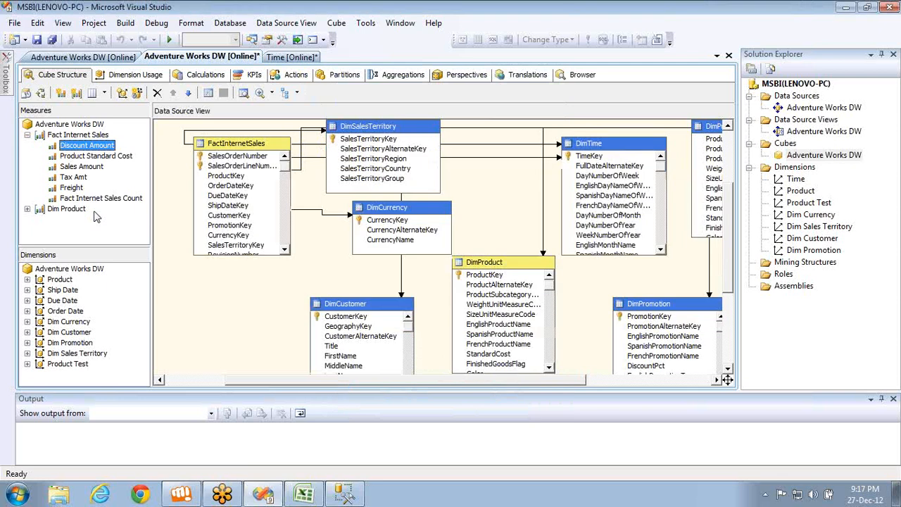
Delete the Fact Internet Sales measures Discount Amount, Product Standard Cost, Freight and Fact Internet Sales Count
key("Delete")
key("Return")
key("Delete")
key("Return")
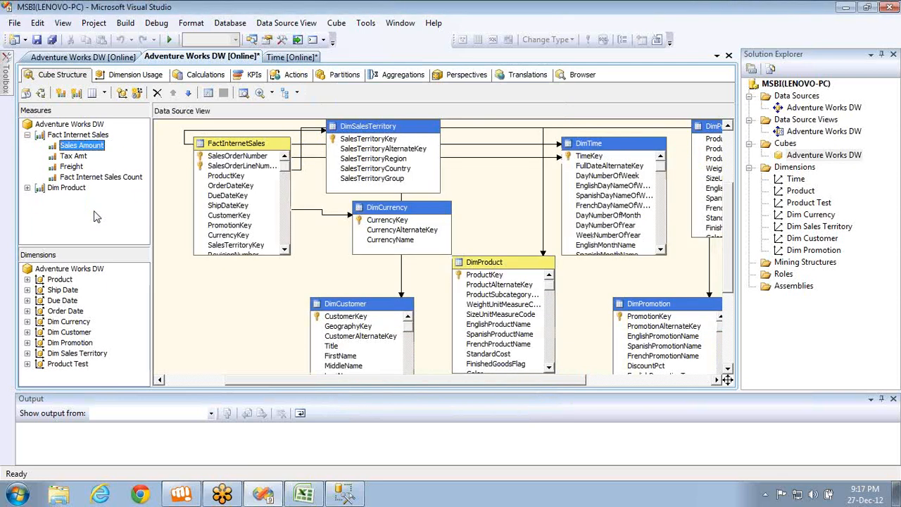
key("Down")
key("Down")
key("Delete")
key("Return")
key("Delete")
key("Return")
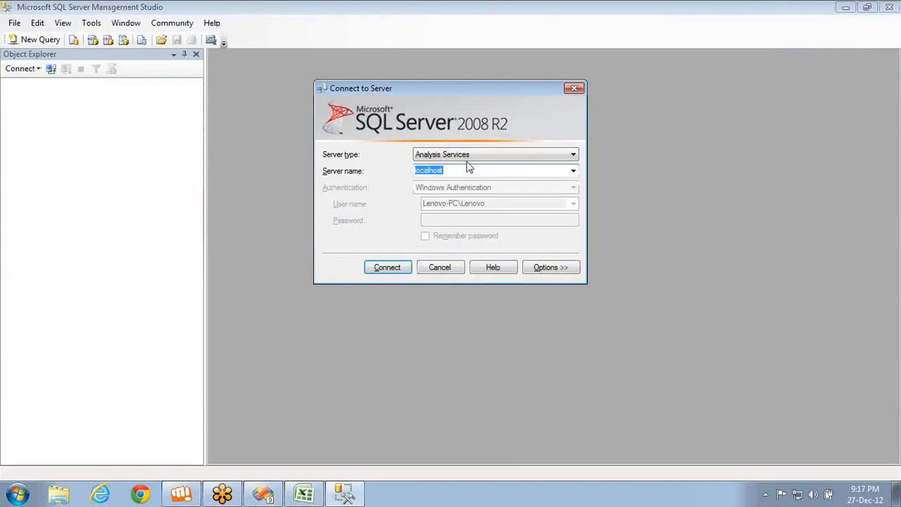
Connect SQL Server Management Studio to the Database Engine on localhost
left_click(464, 158)
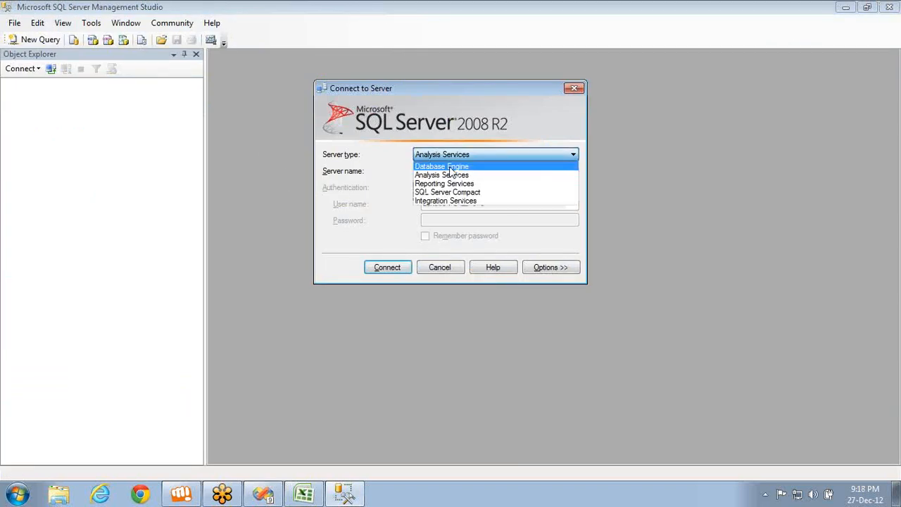
left_click(451, 167)
left_click(389, 271)
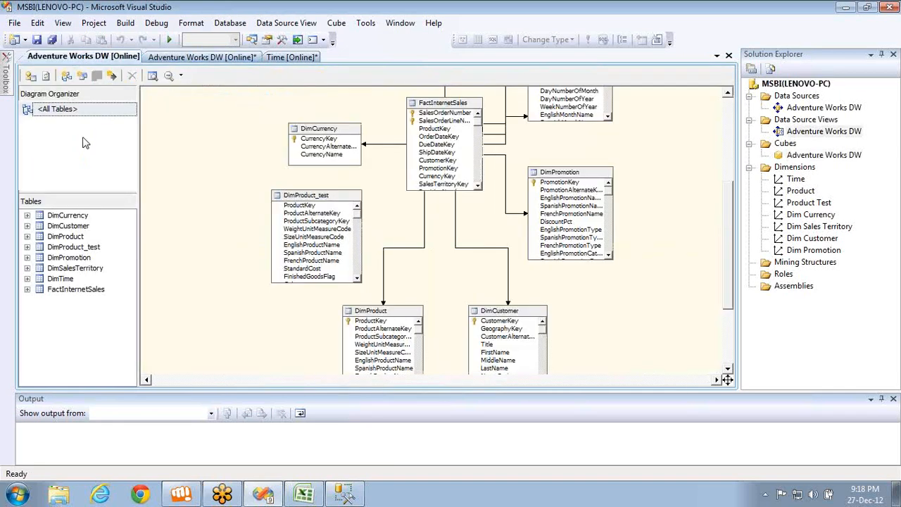
Switch to Visual Studio and review the cube's remaining measures and the Time dimension's remaining attributes
left_click(67, 226)
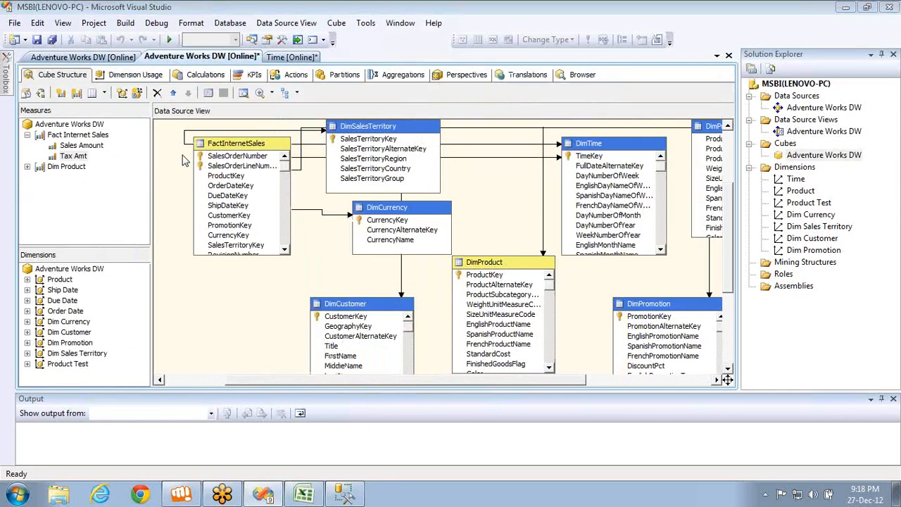
key("ctrl+Tab")
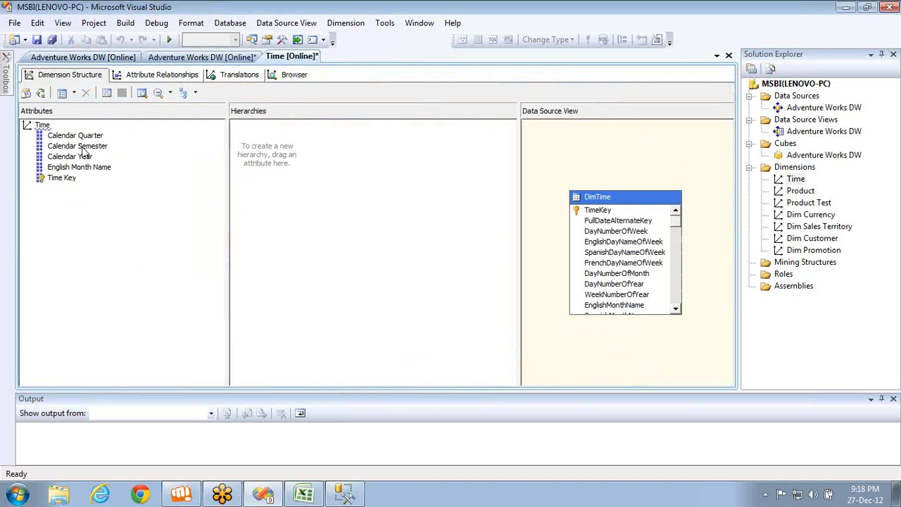
key("alt+Tab")
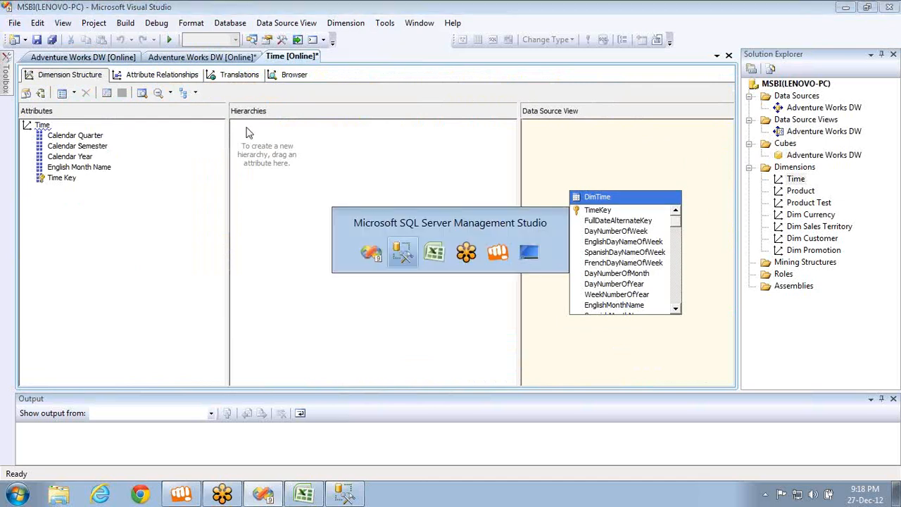
key("alt+Tab")
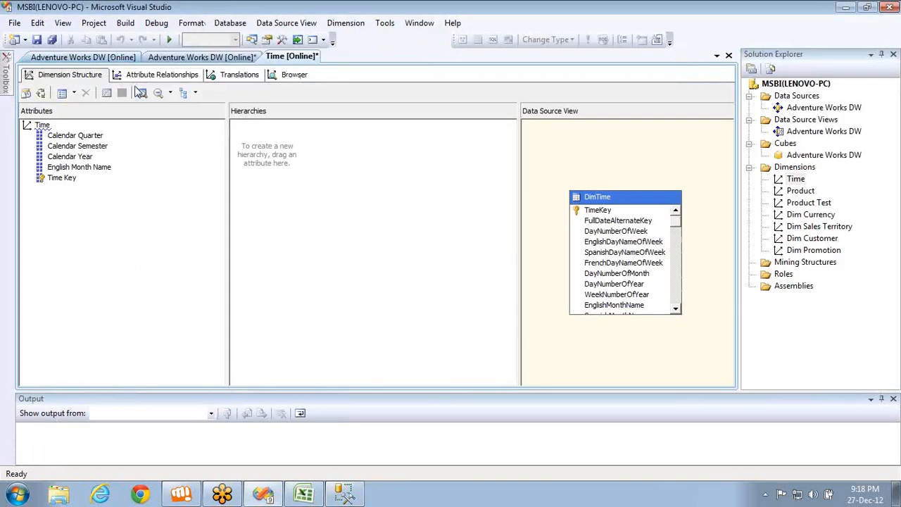
key("ctrl+Tab")
Examine how the Ship Date, Due Date and Order Date roles of Time relate to Fact Internet Sales in the cube's dimension usage
left_click(125, 74)
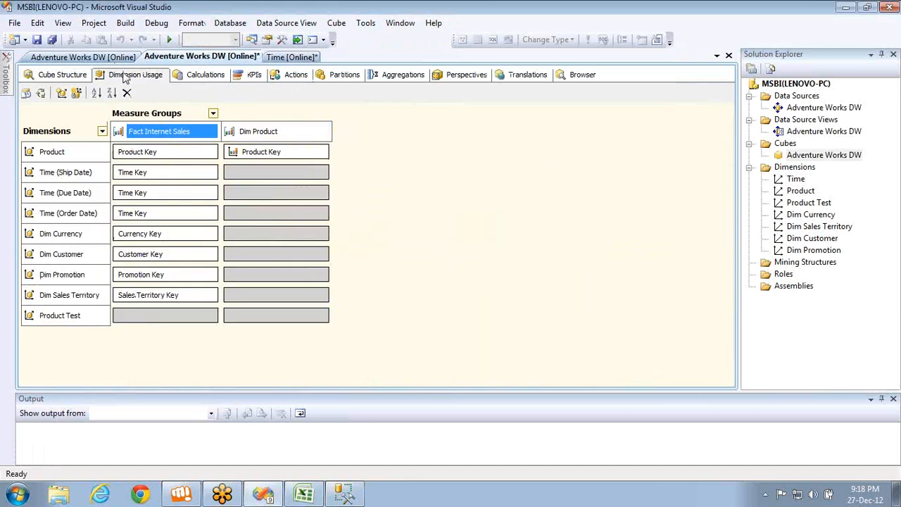
left_click(191, 175)
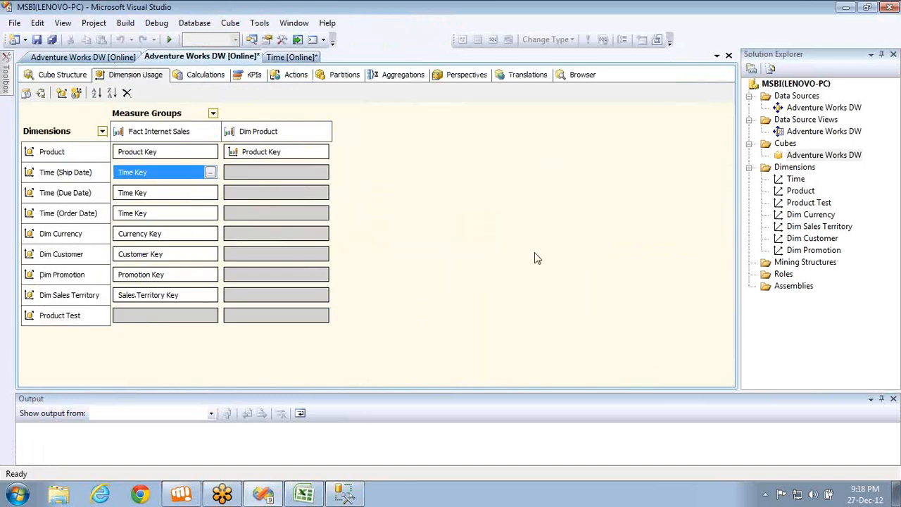
left_click(211, 173)
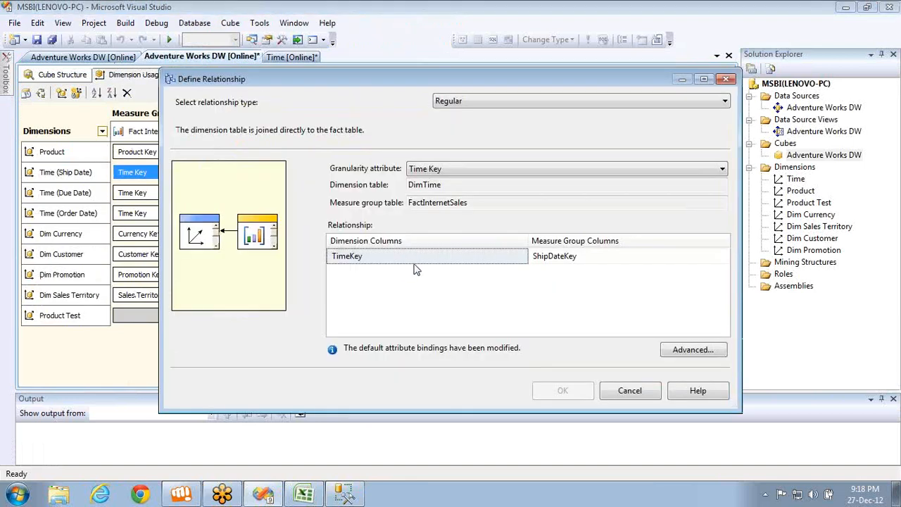
left_click(644, 390)
left_click(213, 200)
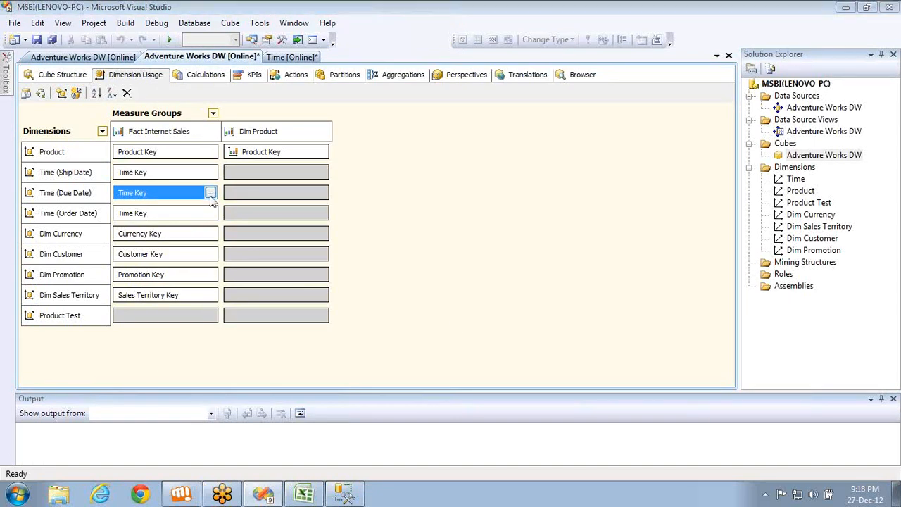
left_click(210, 193)
left_click(628, 391)
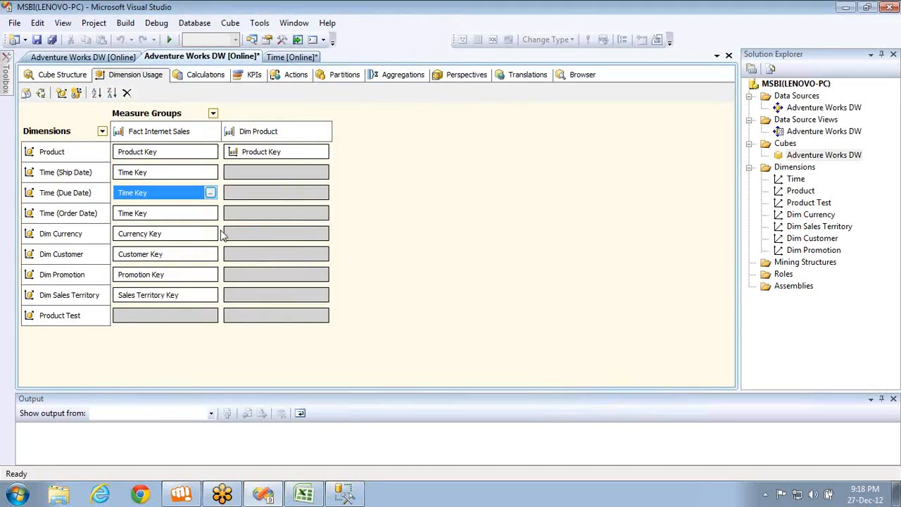
left_click(211, 213)
left_click(214, 212)
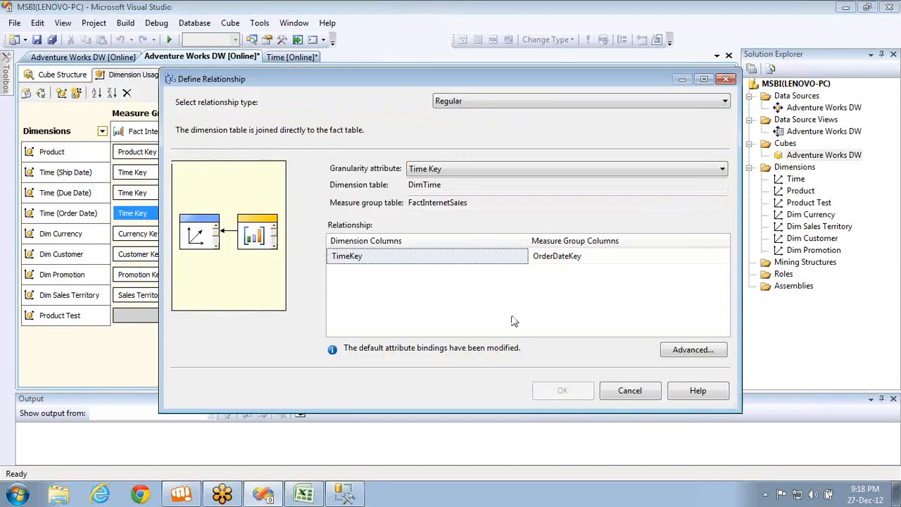
left_click(629, 391)
Open a new query window in SQL Server Management Studio, then return to Visual Studio
key("alt+Tab")
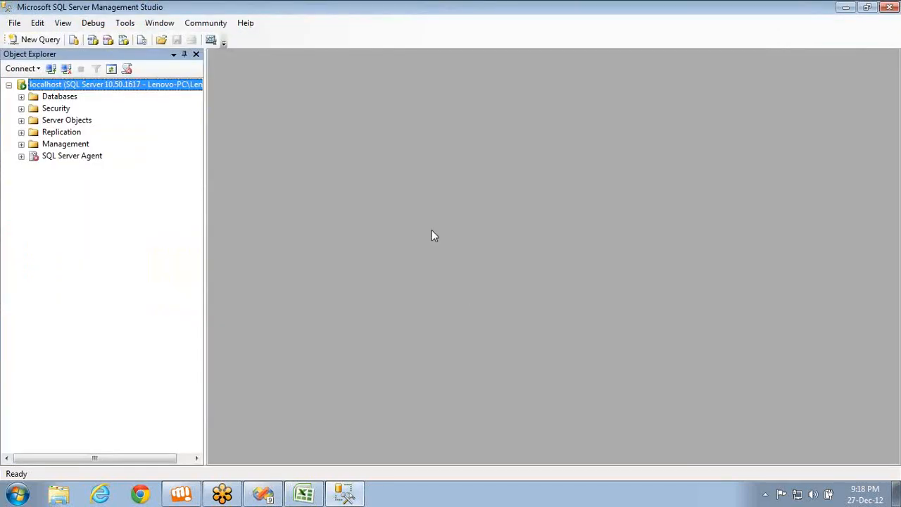
left_click(29, 39)
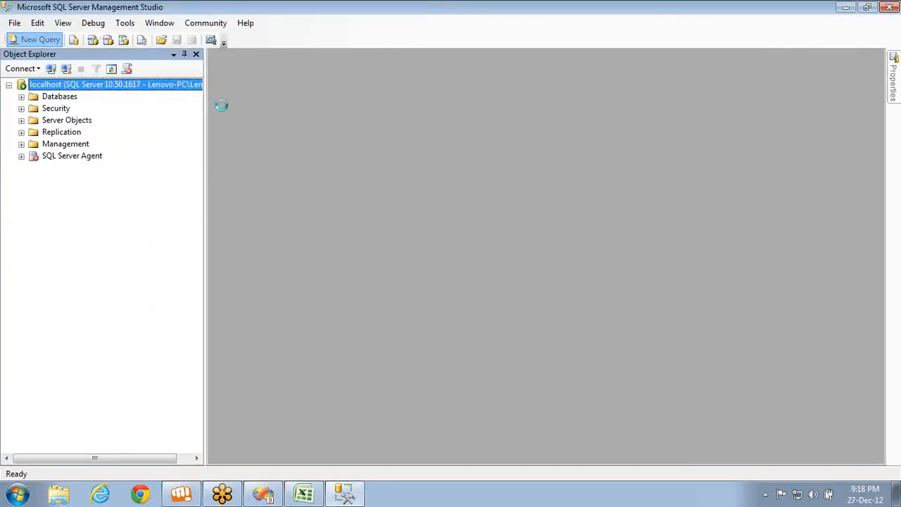
key("alt+Tab")
Match the Time roles Ship Date, Due Date and Order Date against the Fact Internet Sales measure group in dimension usage
left_click(83, 176)
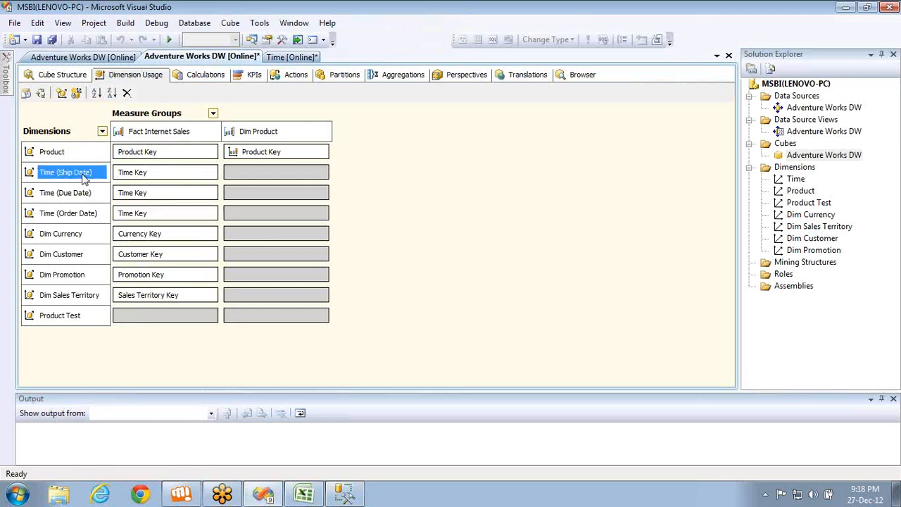
left_click(157, 134)
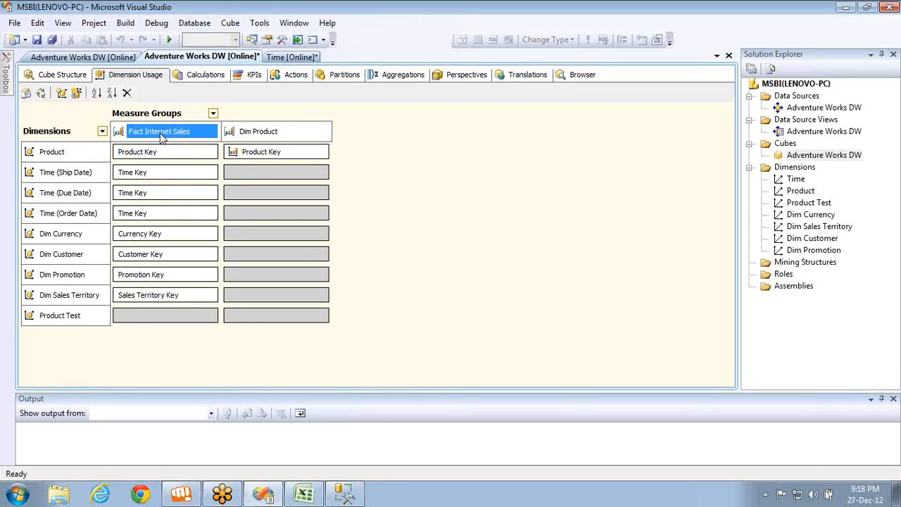
left_click(64, 194)
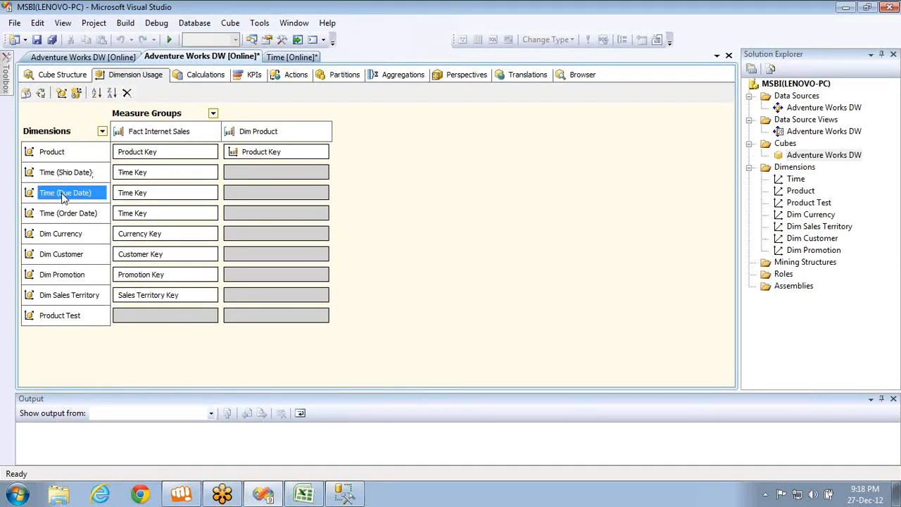
left_click(157, 138)
left_click(82, 217)
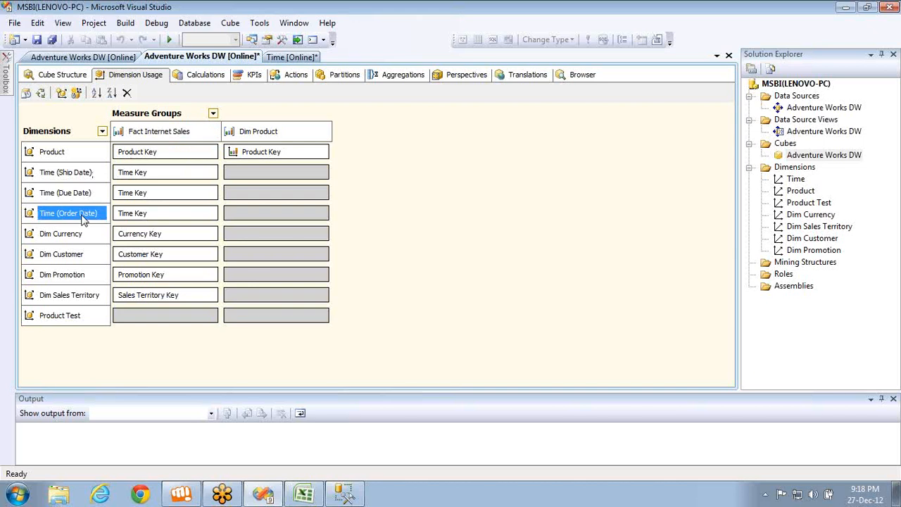
Switch to SQL Server Management Studio and set the query's database to AdventureWorksDW
key("alt+Tab")
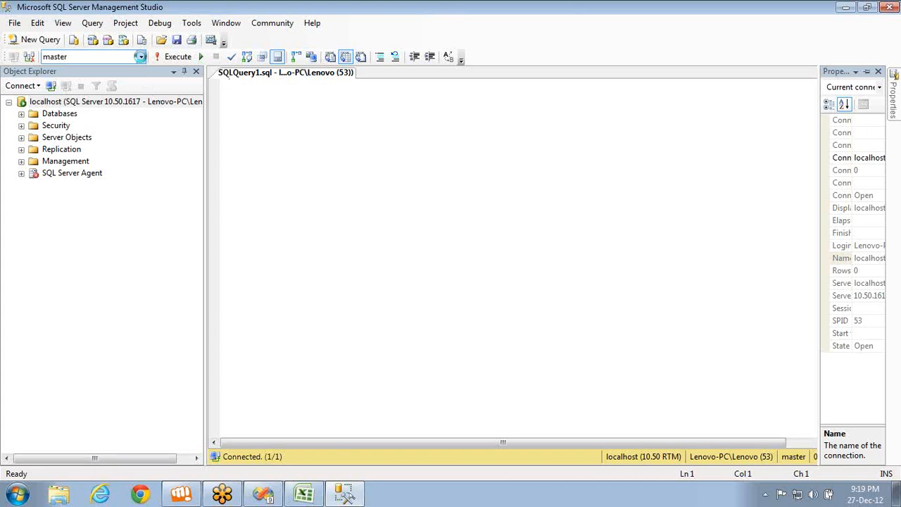
left_click(141, 57)
left_click(99, 81)
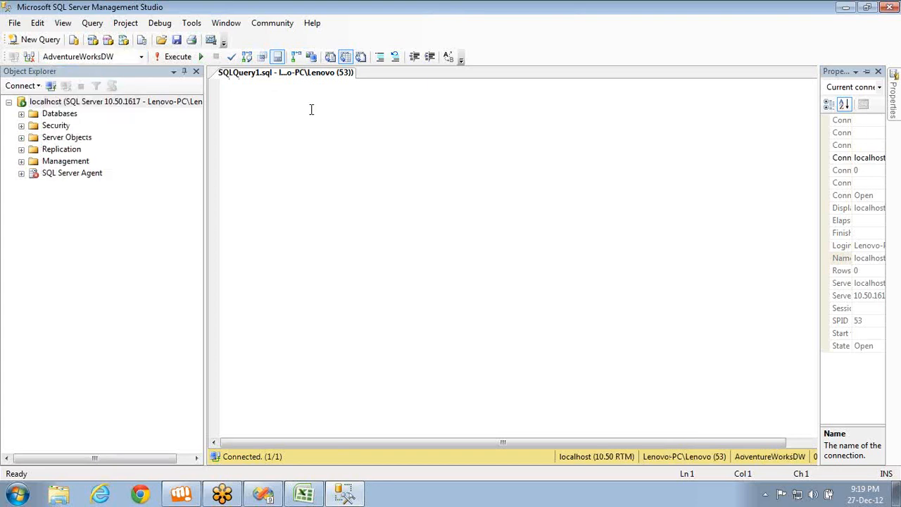
Switch to Visual Studio and inspect the properties of the Sales Amount and Tax Amt measures in the cube structure
key("alt+Tab")
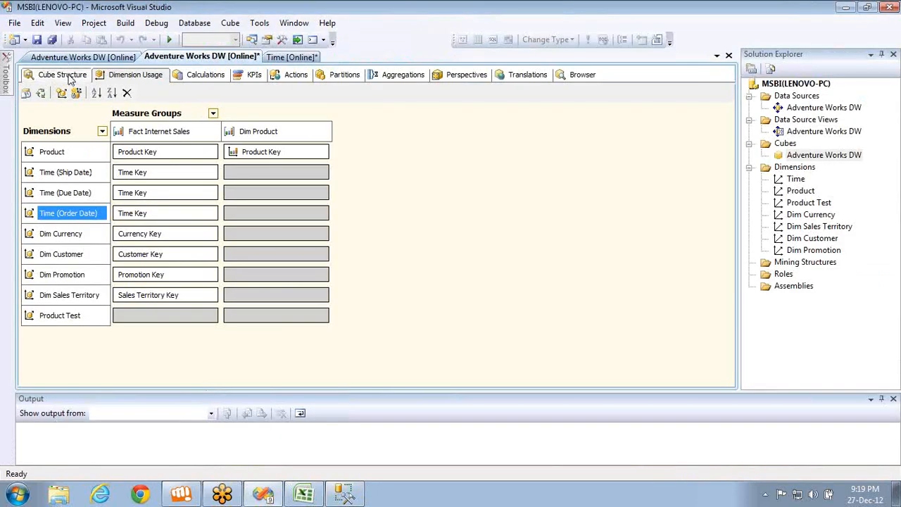
left_click(62, 74)
left_click(72, 145)
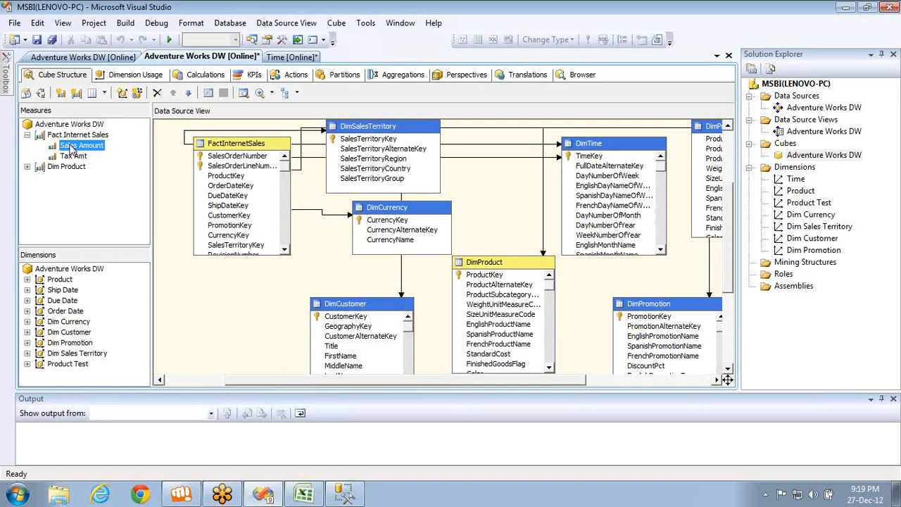
key("F4")
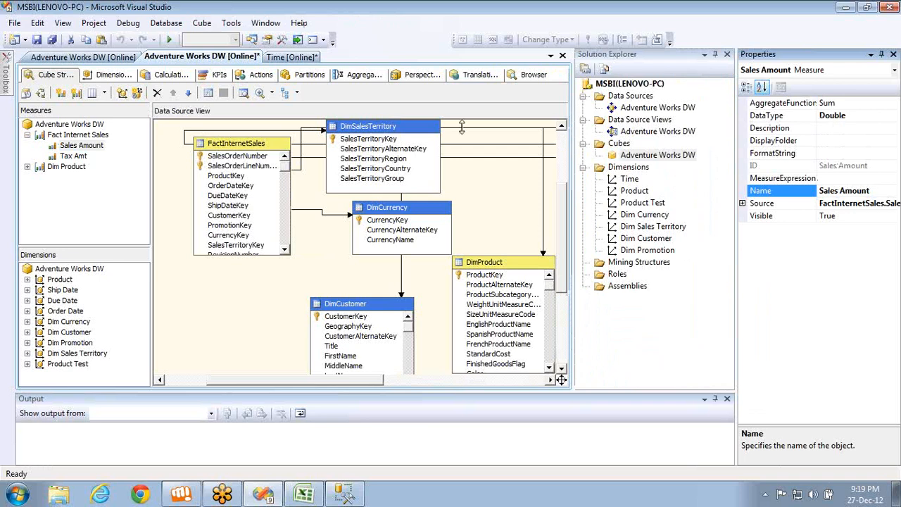
left_click(70, 155)
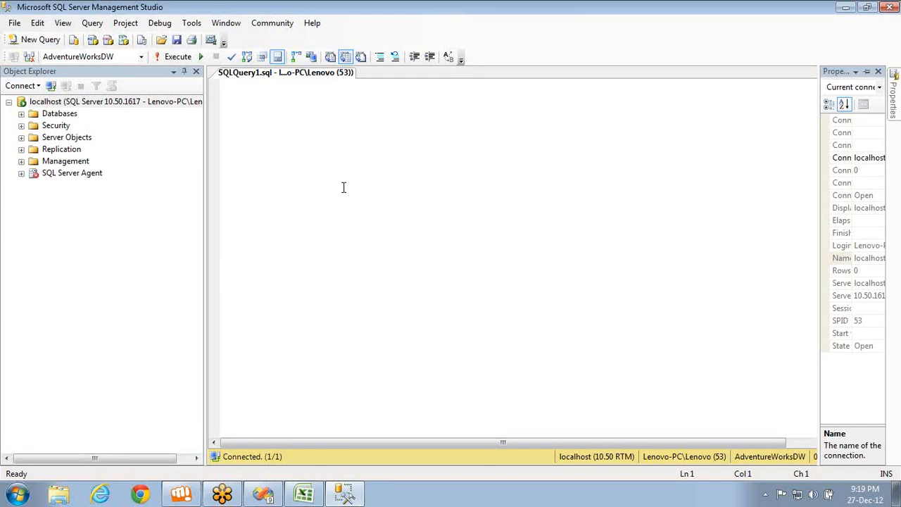
In SQL Server Management Studio, write and run "select SUM(salesamount),SUM(taxamt) from FactInternetSales", and return to Visual Studio
type("select")
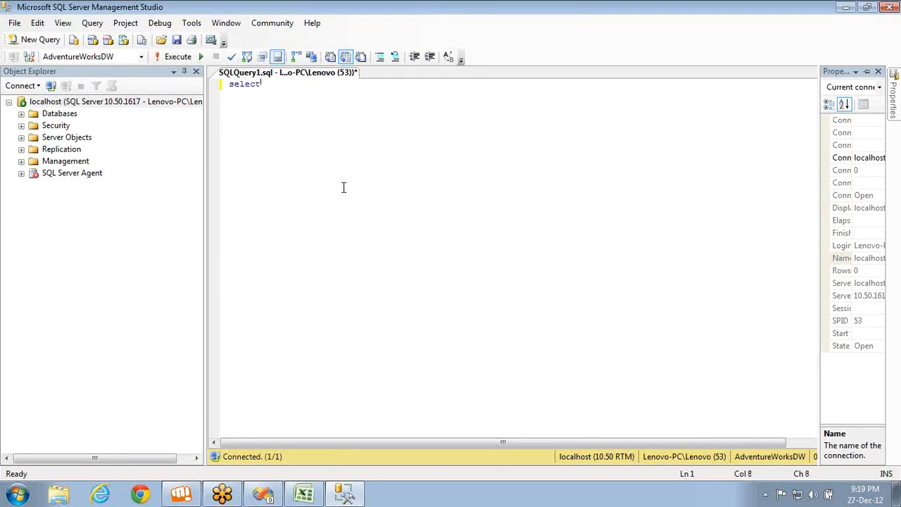
type(" SUM(salesa")
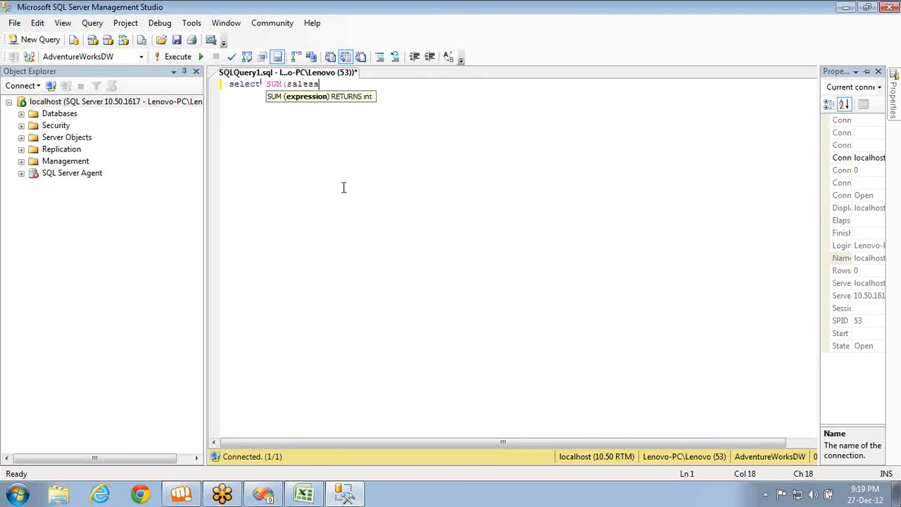
type("mount)")
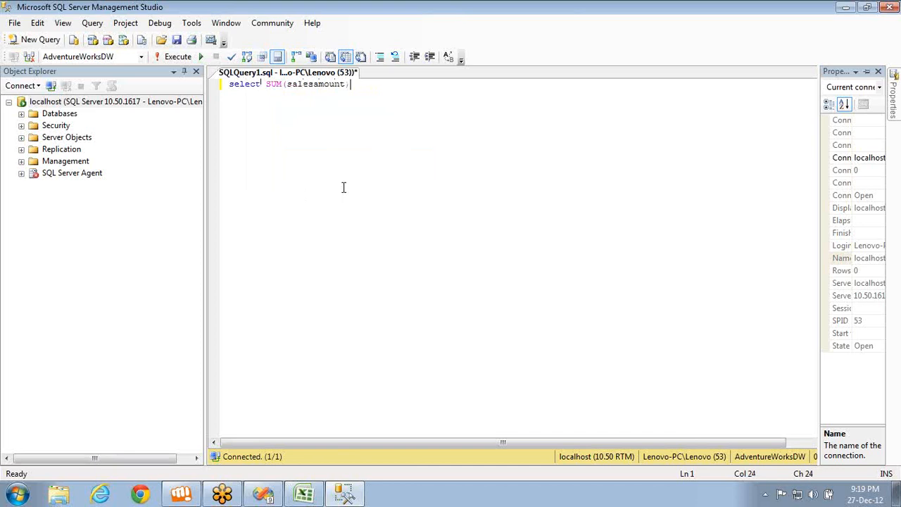
type(",sum(ta")
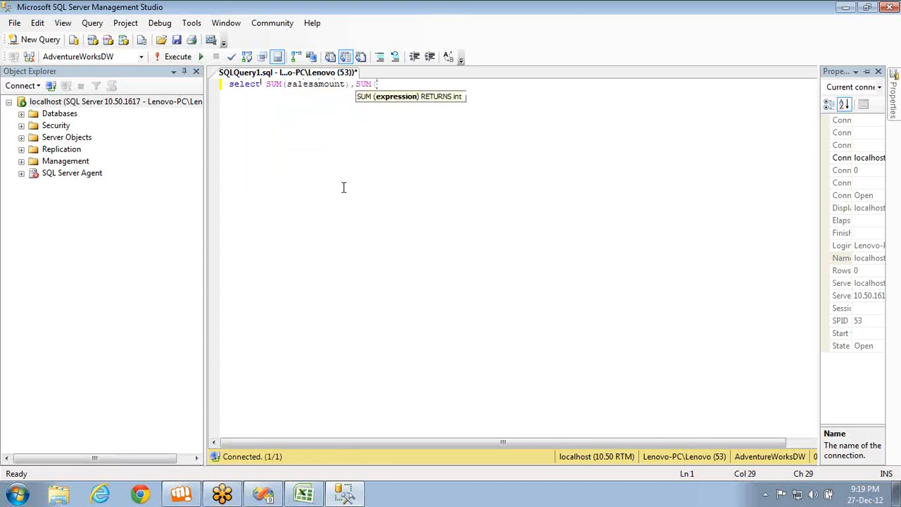
type("xamt)")
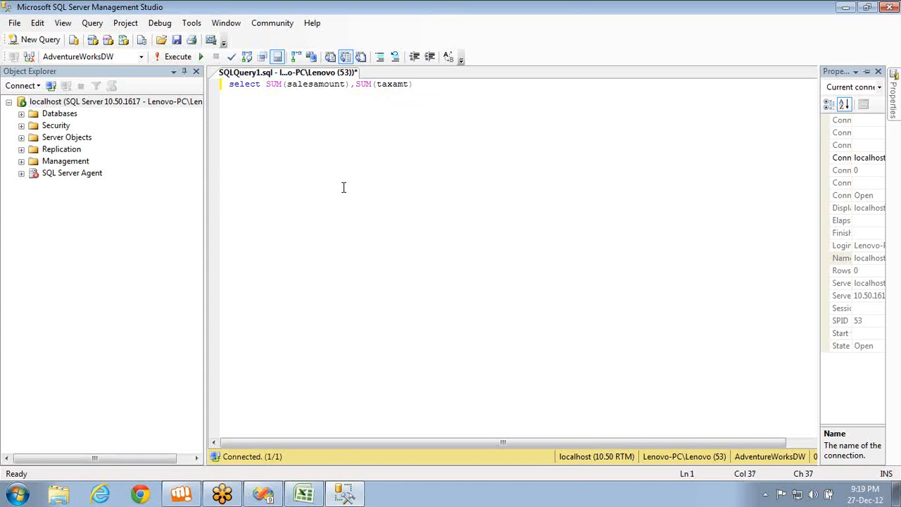
type(" from fact")
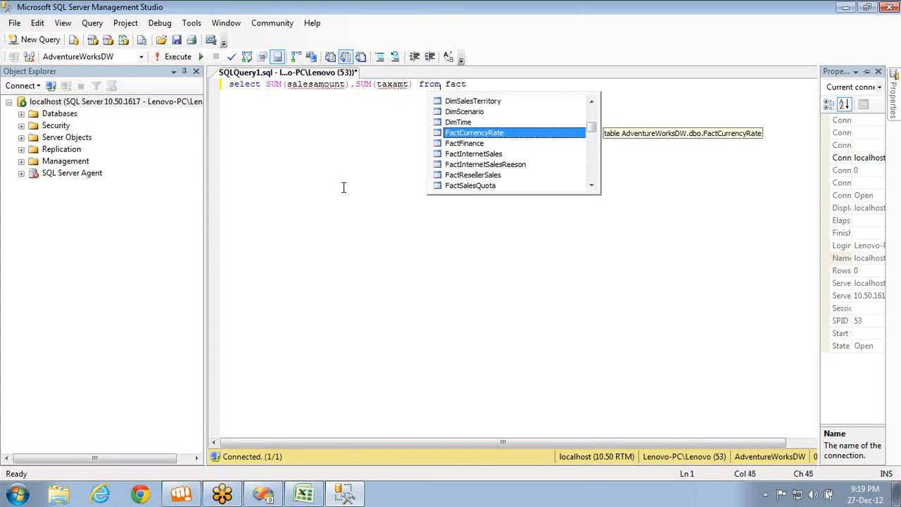
key("Down")
key("Down")
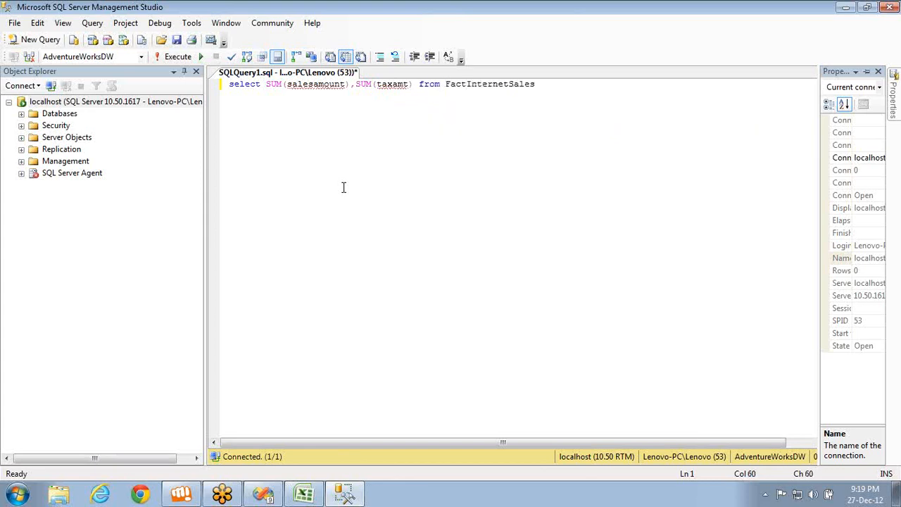
key("F5")
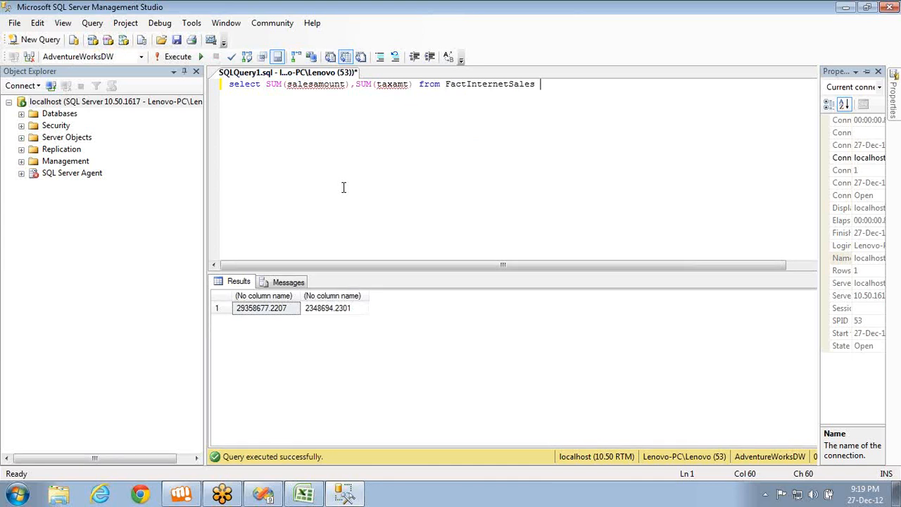
key("alt+Tab")
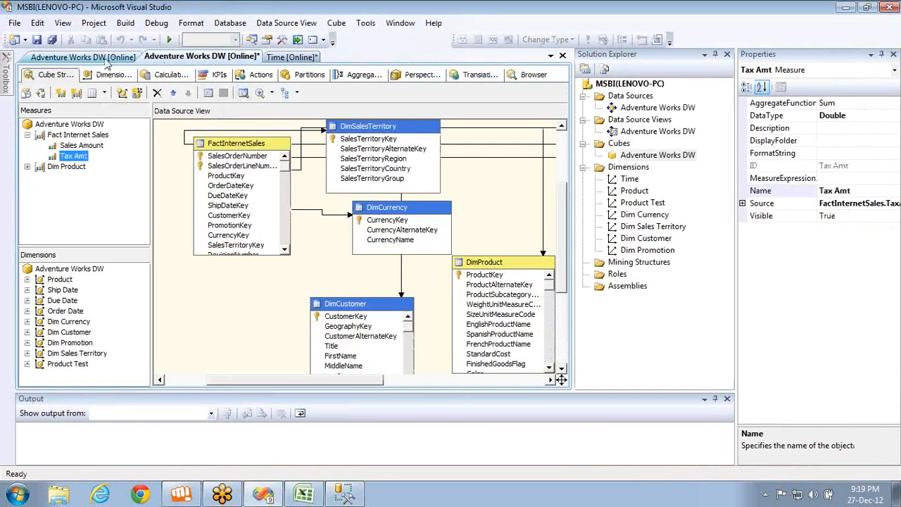
Examine the Time dimension's English Month Name attribute, and check the cube's dimension usage for the Time (Ship Date) role
left_click(292, 56)
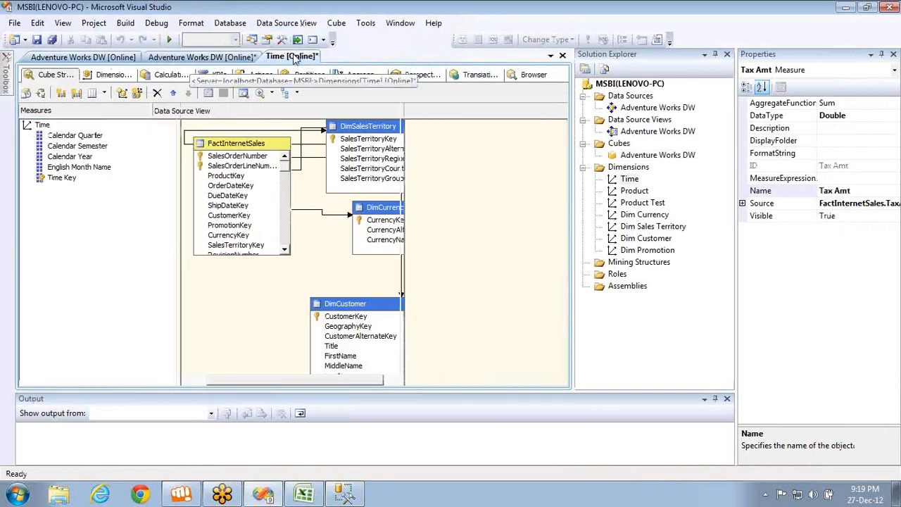
left_click(69, 167)
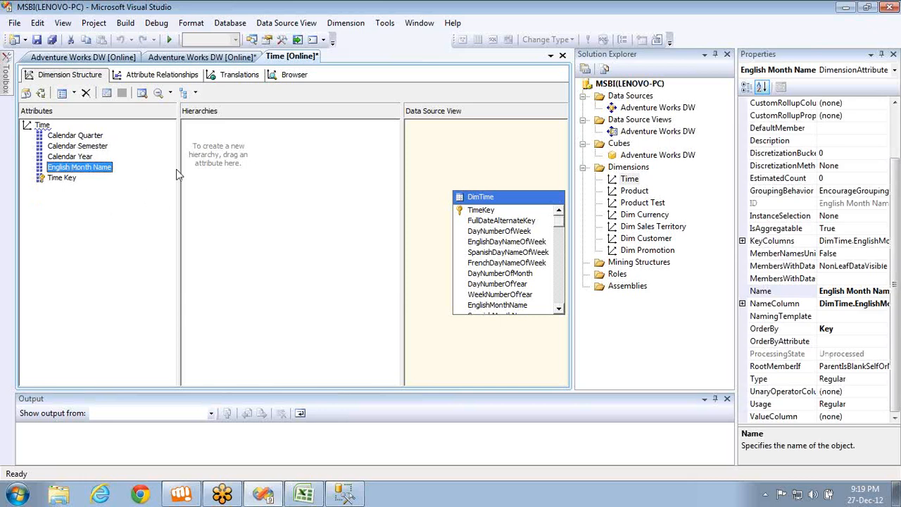
key("ctrl+Tab")
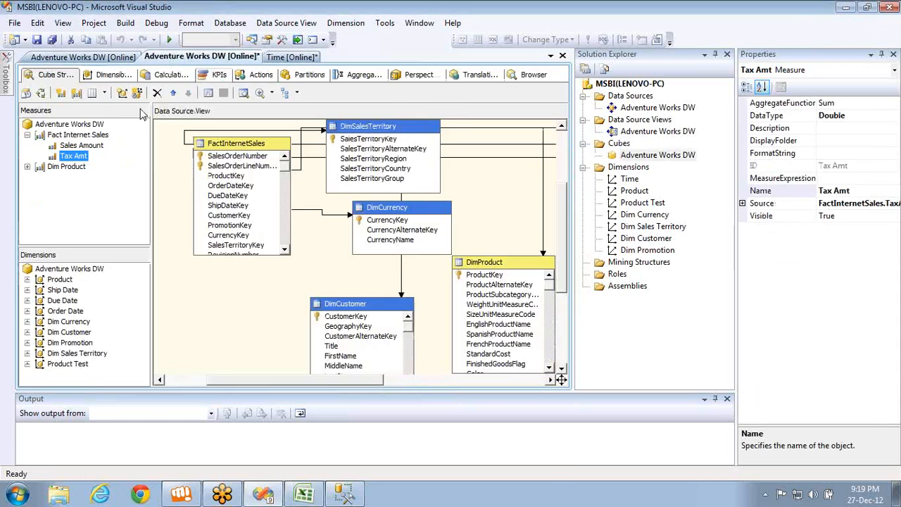
left_click(113, 75)
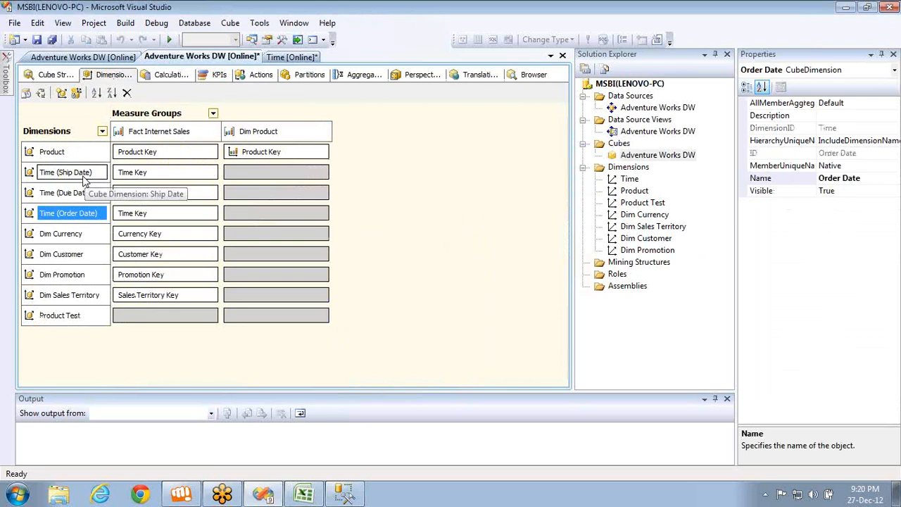
Switch to SQL Server Management Studio and start an "inner join DimTime on" clause on a new line of the query
key("alt+Tab")
key("Return")
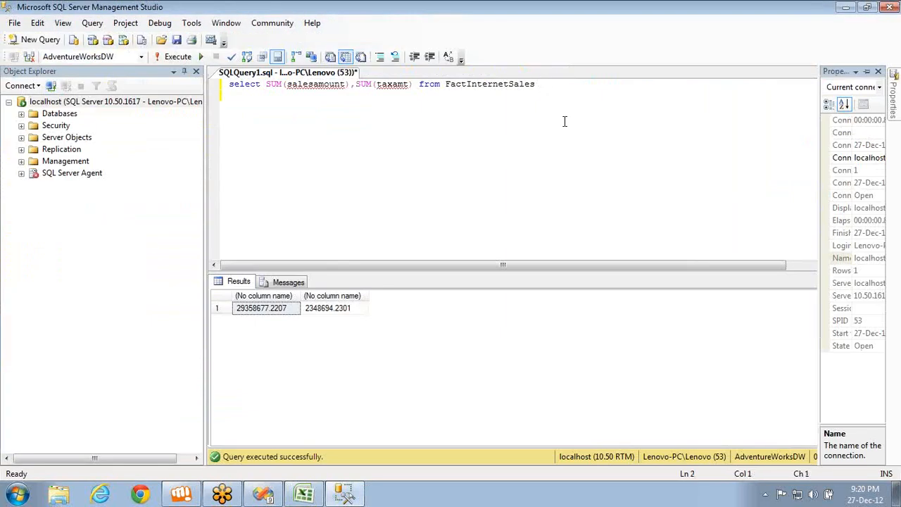
type("inner jo")
type("in dimtim")
type(" on")
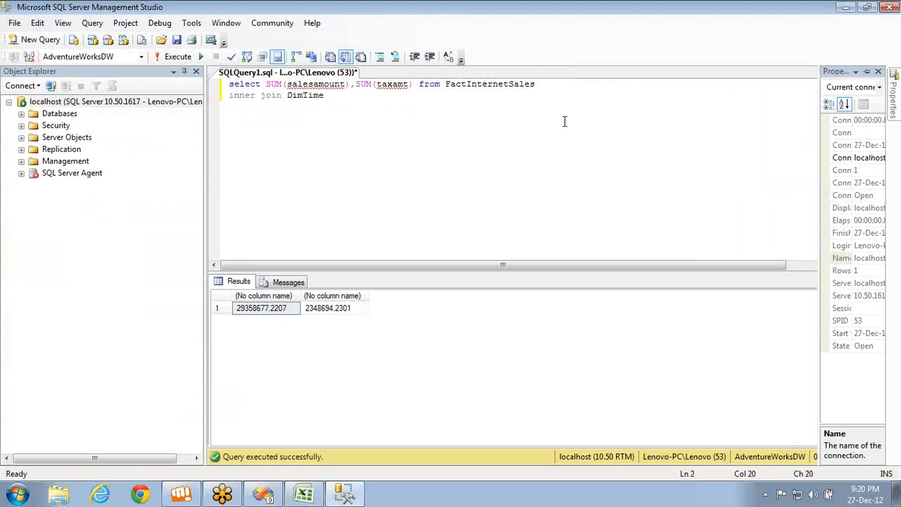
Complete the join condition as "DimTime.TimeKey = FactInternetSales.ShipDateKey"
type(" dimt")
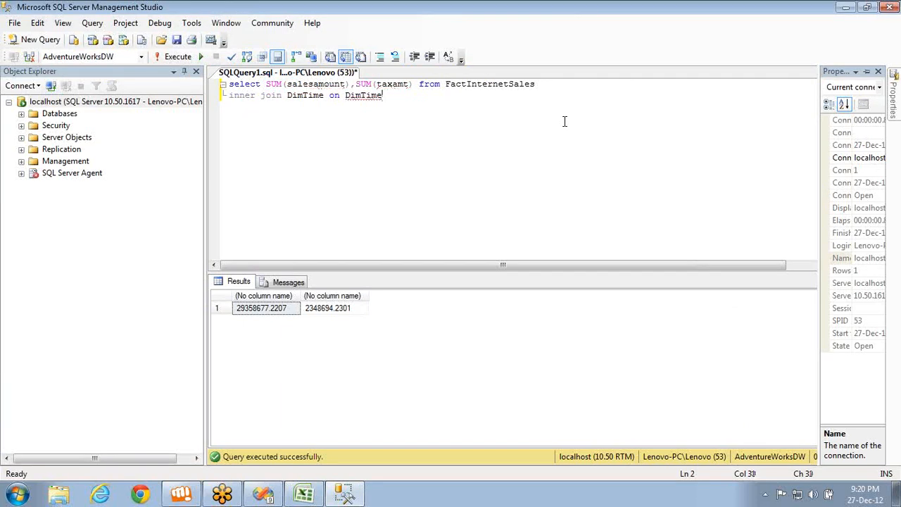
type(" .tim = fact")
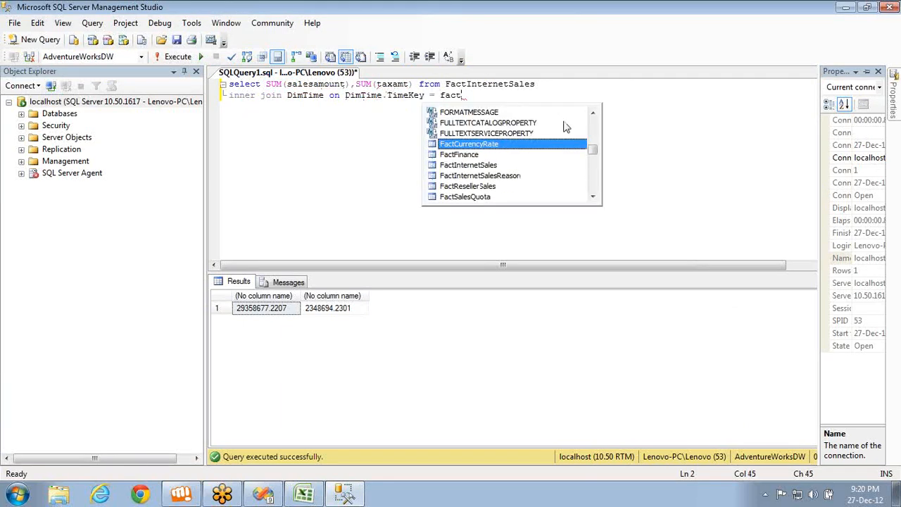
type(".shi")
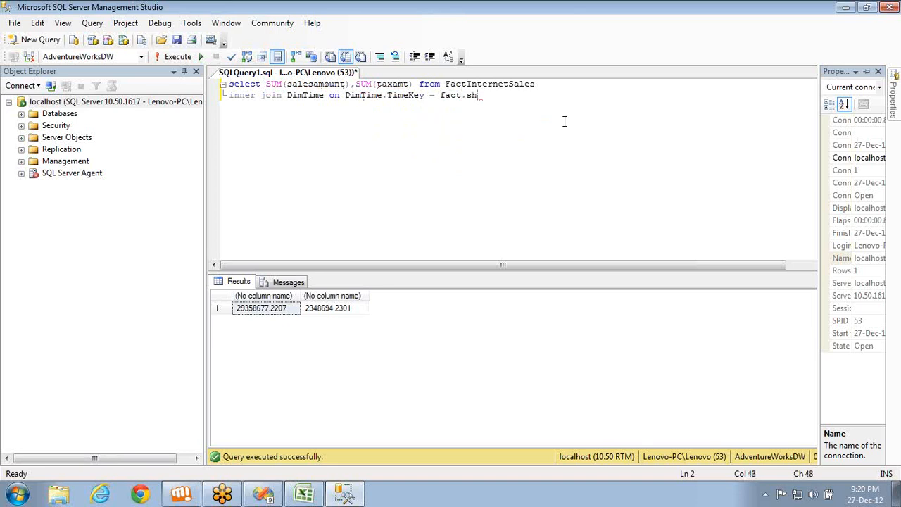
key("BackSpace")
key("BackSpace")
key("BackSpace")
key("ctrl+space")
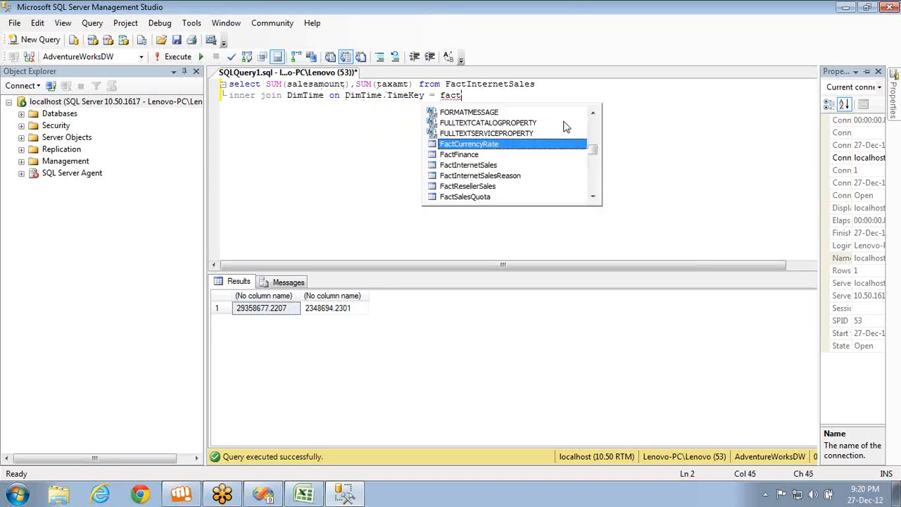
key("Down")
key("Tab")
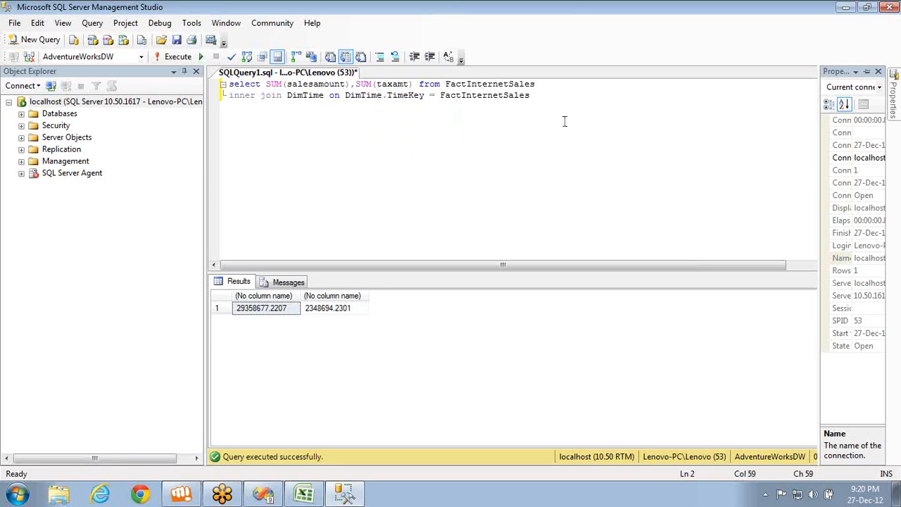
type(".ShipDateKey")
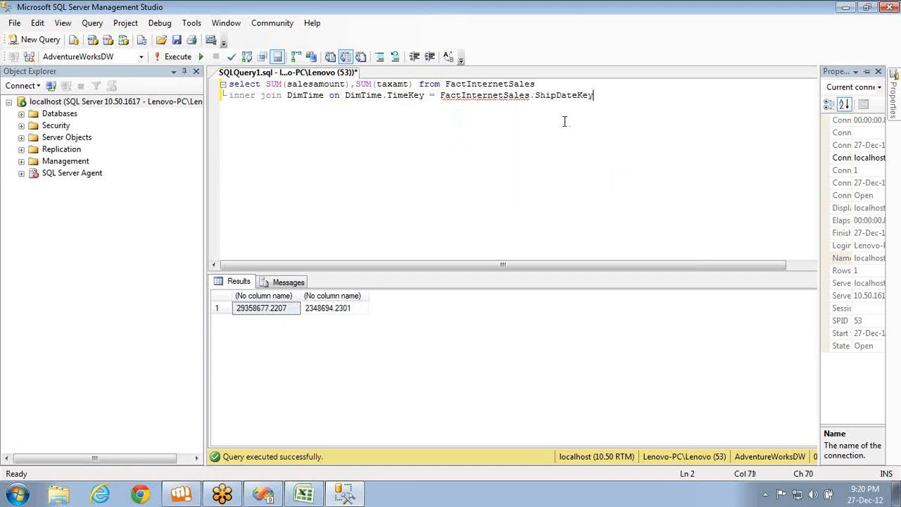
key("Return")
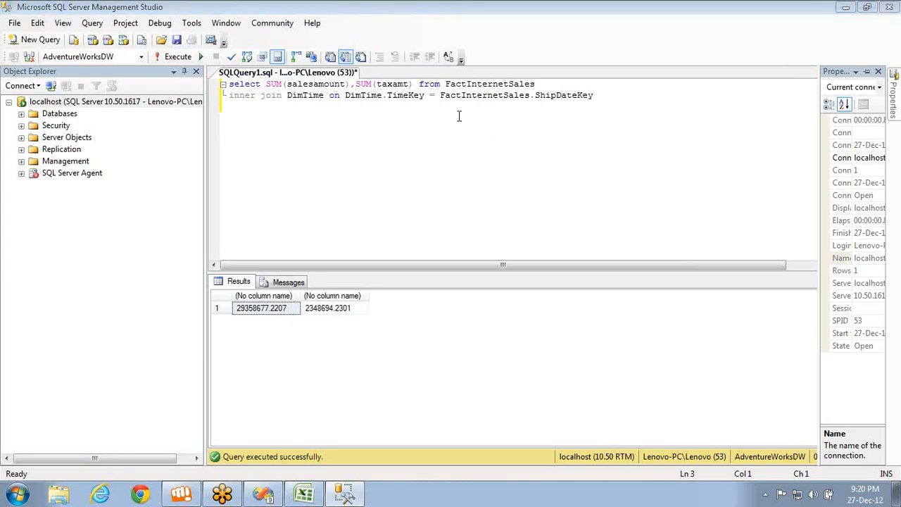
Add EnglishMonthName to the query's select list after SUM(taxamt)
left_click(413, 83)
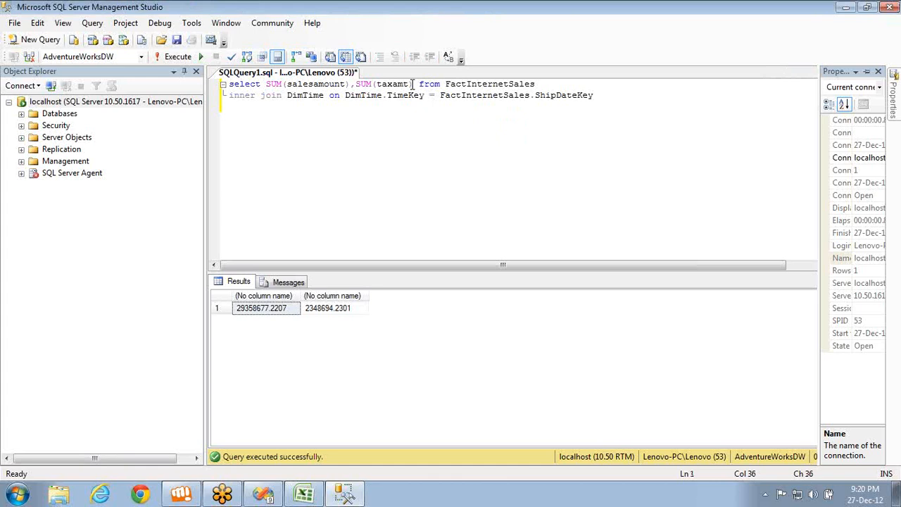
type(",eng")
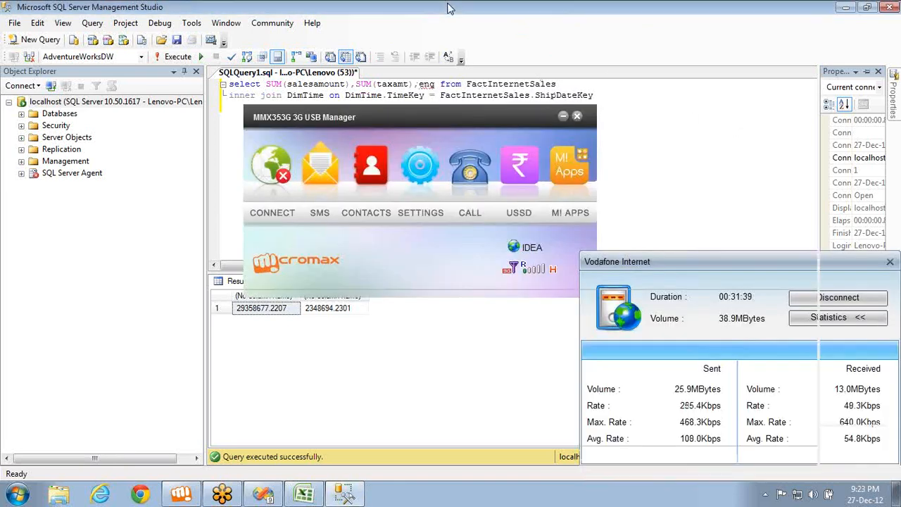
left_click(449, 8)
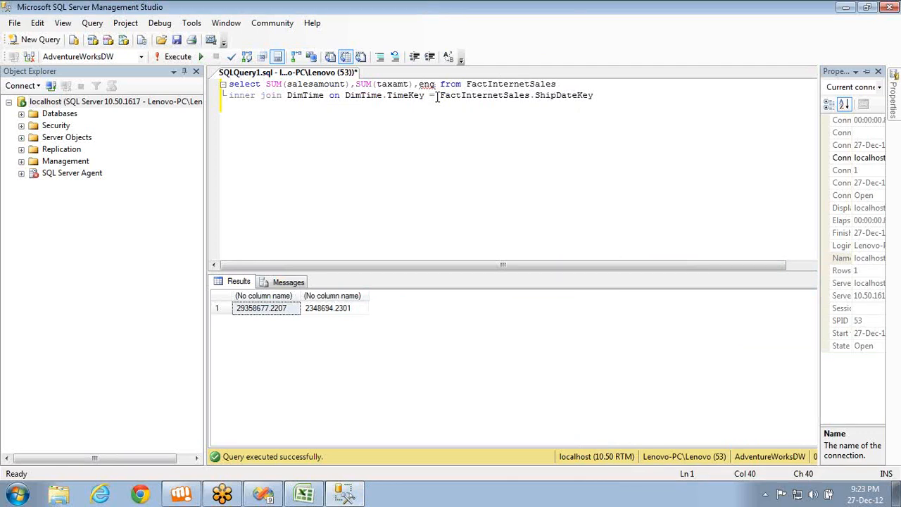
key("ctrl+space")
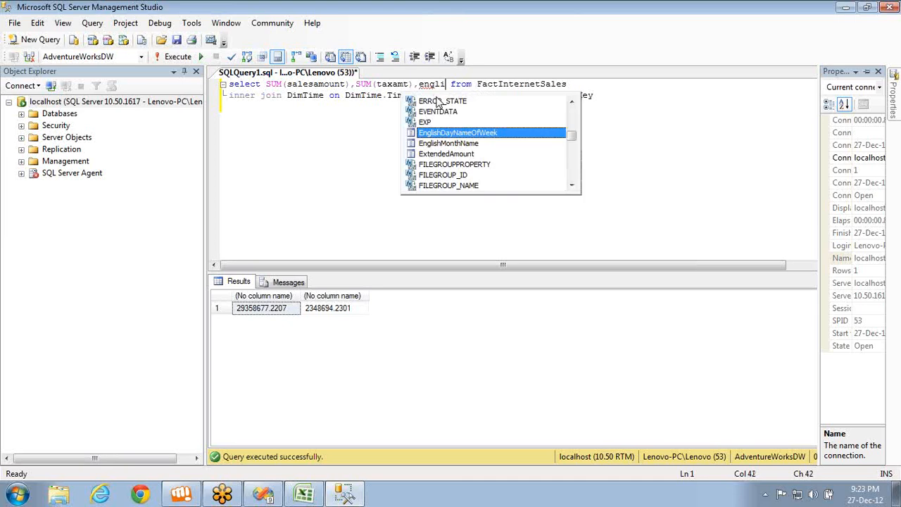
key("Down")
key("space")
key("BackSpace")
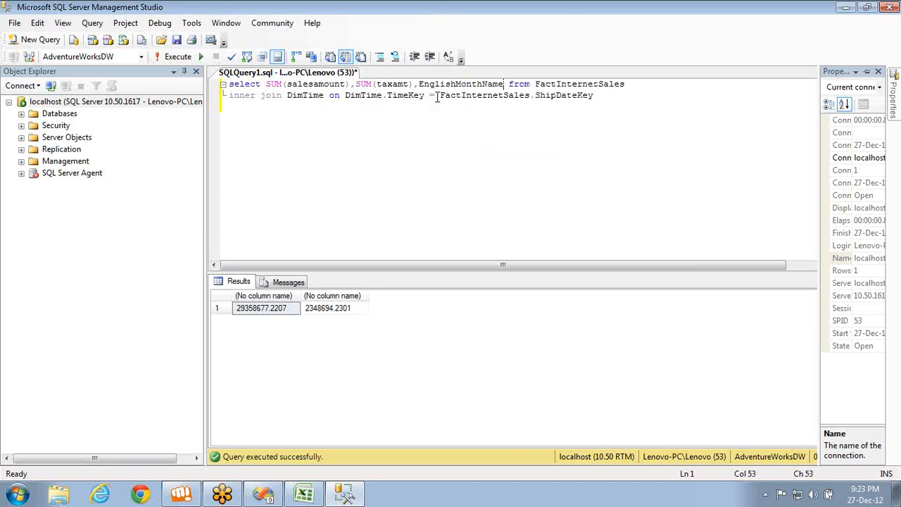
Add "group by EnglishMonthName" to the query and run it, checking both sum columns in the results
key("ctrl+shift+Left")
key("Return")
type("group by EnglishMonthName")
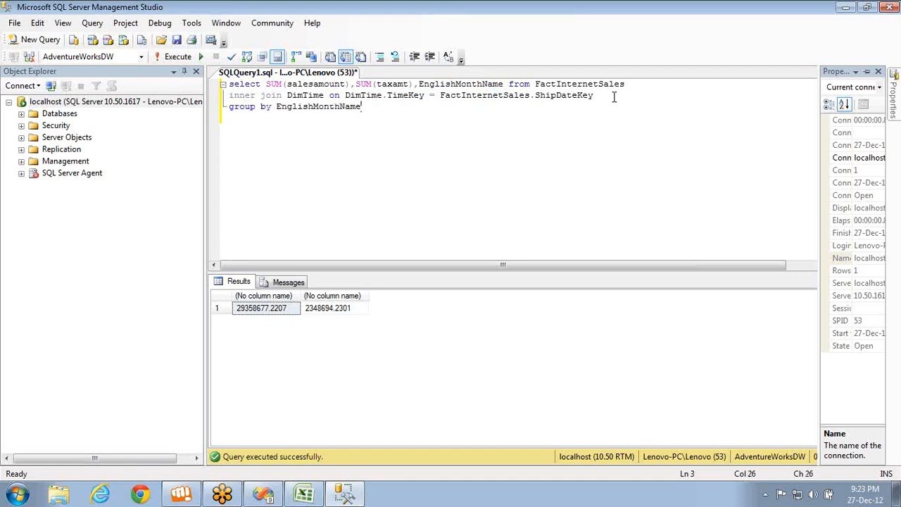
key("F5")
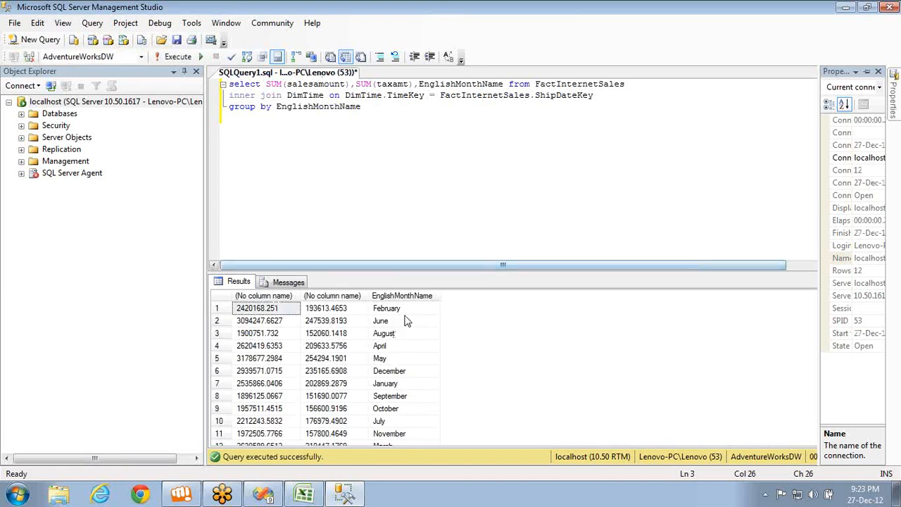
left_click(269, 299)
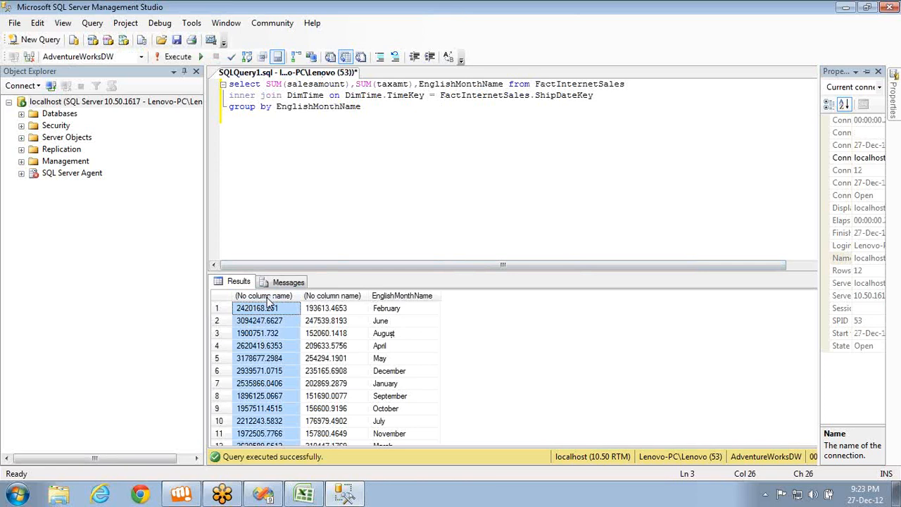
left_click(326, 298)
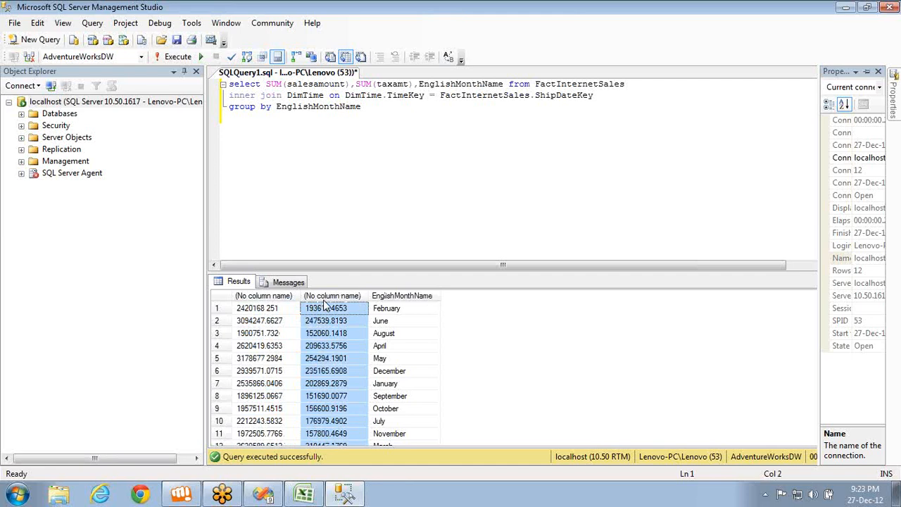
Duplicate the whole EnglishMonthName query below the original, separated by a blank line
left_click(370, 105)
key("Return")
key("ctrl+a")
key("ctrl+c")
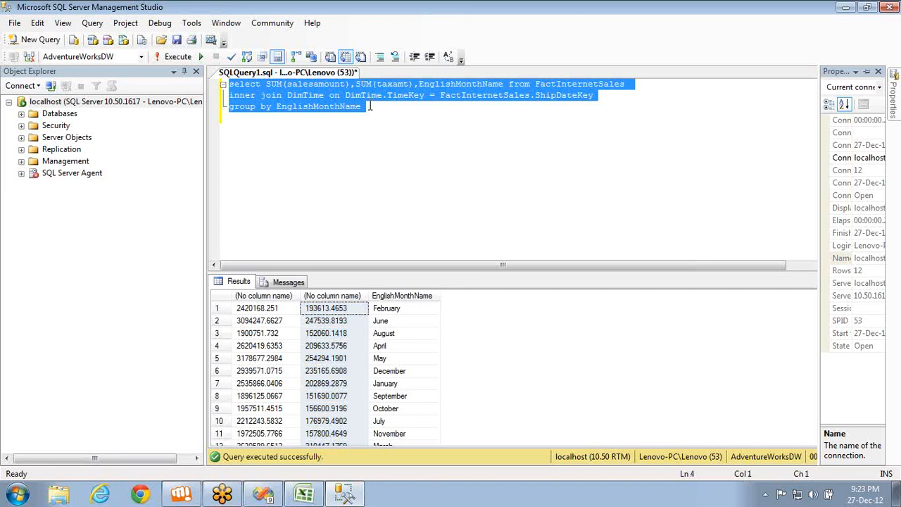
key("Right")
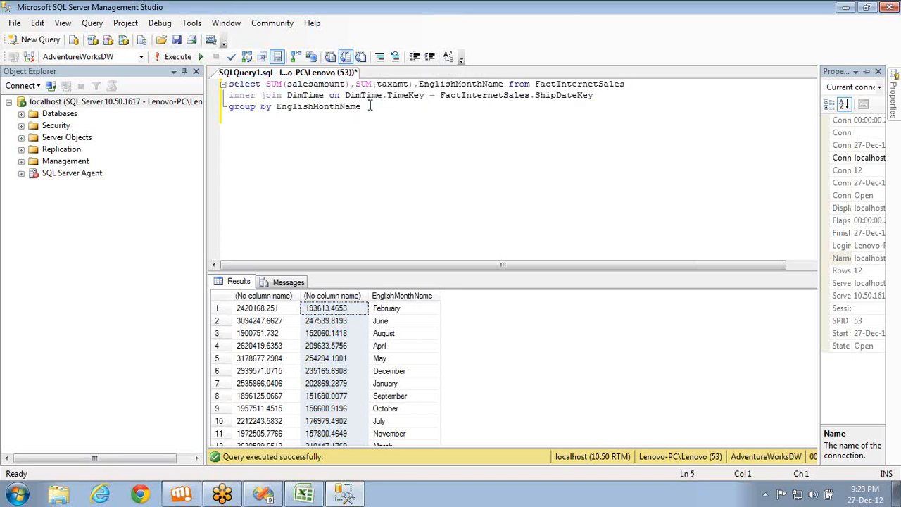
key("ctrl+v")
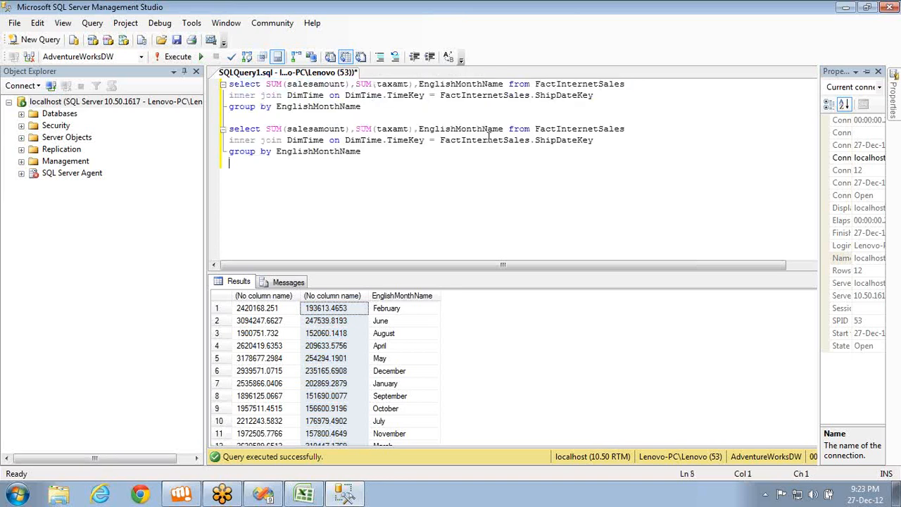
Replace EnglishMonthName with CalendarQuarter in the copied query's select list and group by clause, and run both queries
double_click(473, 131)
type("CalendarQuarter")
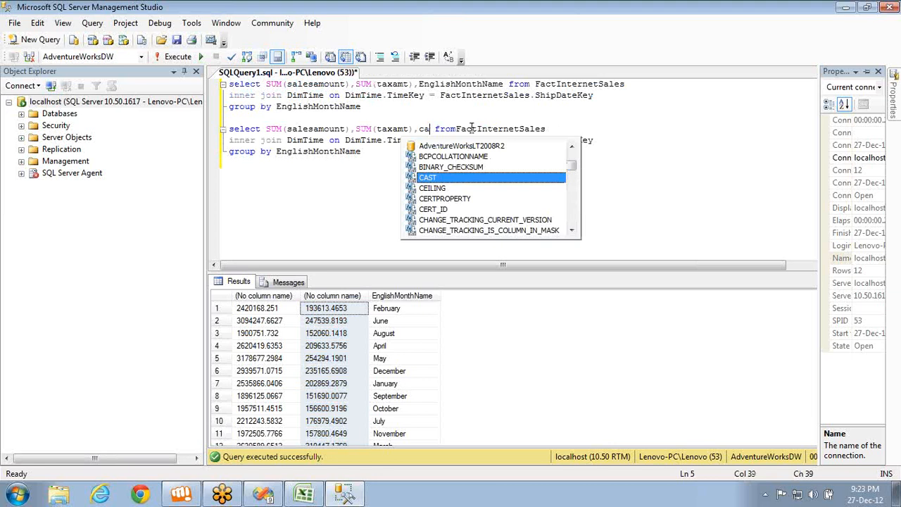
key("BackSpace")
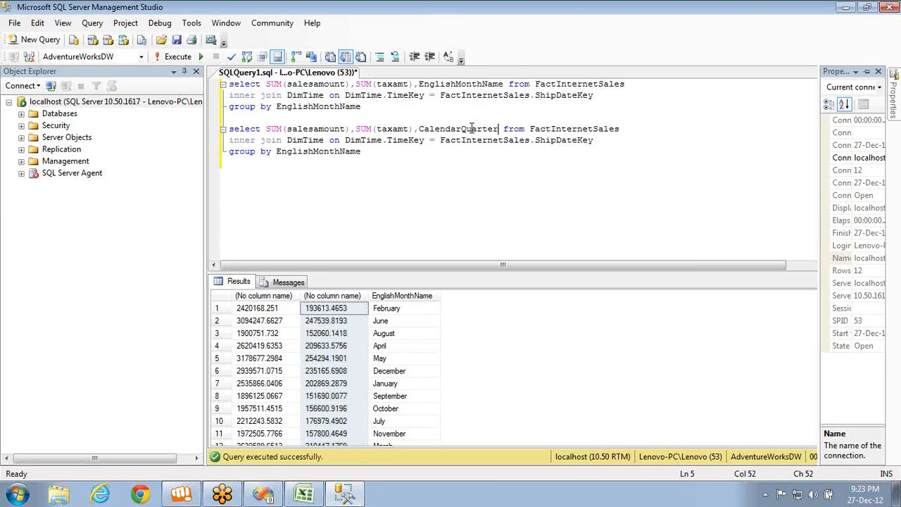
double_click(472, 128)
key("ctrl+c")
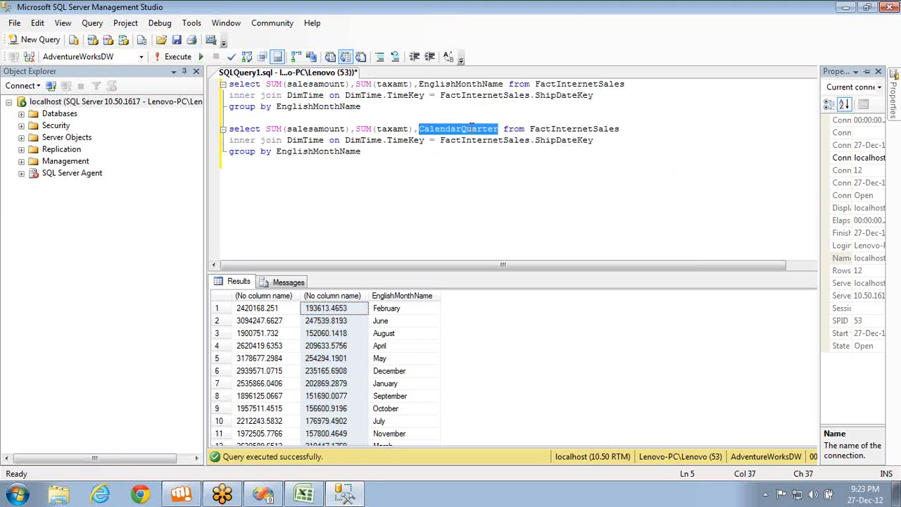
double_click(323, 153)
key("ctrl+v")
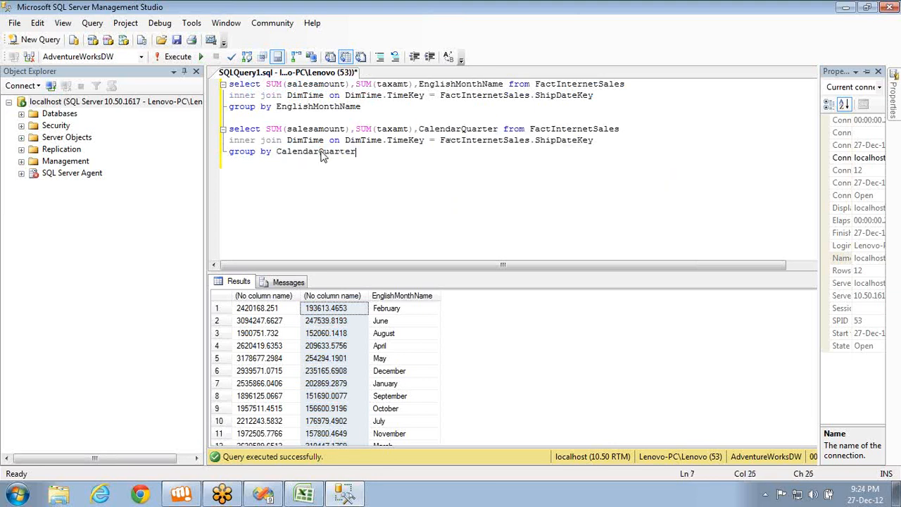
key("F5")
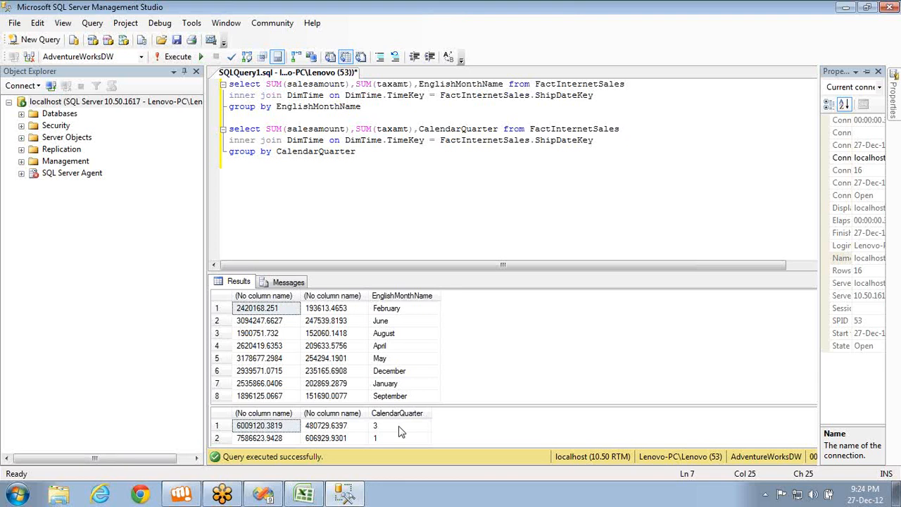
Paste two more copies of the CalendarQuarter query below it, separated by blank lines
key("shift+Home")
key("shift+Up")
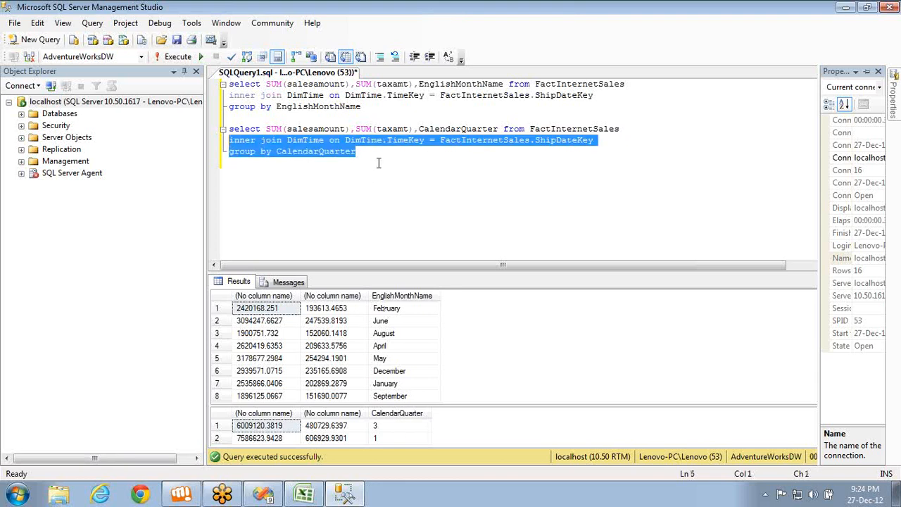
key("shift+Up")
left_click(378, 163)
key("Up")
key("shift+Down")
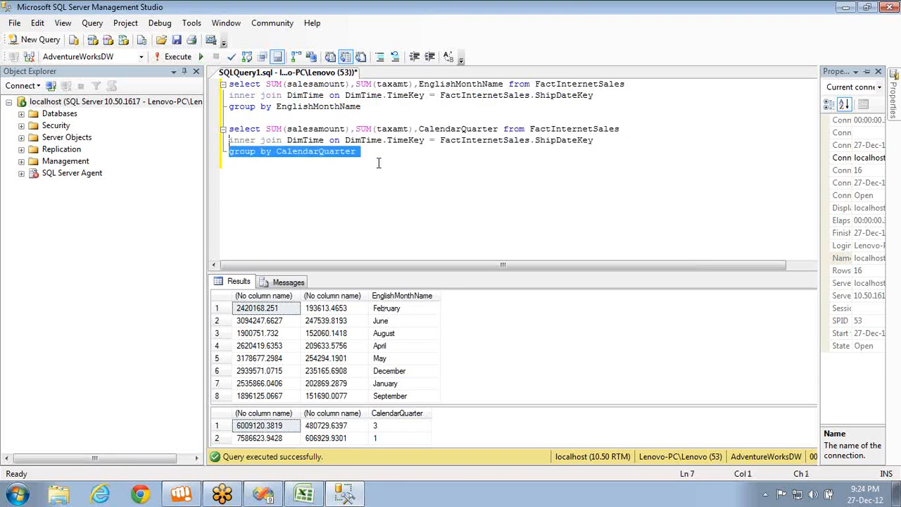
key("shift+Up")
key("shift+Up")
key("ctrl+c")
left_click(378, 163)
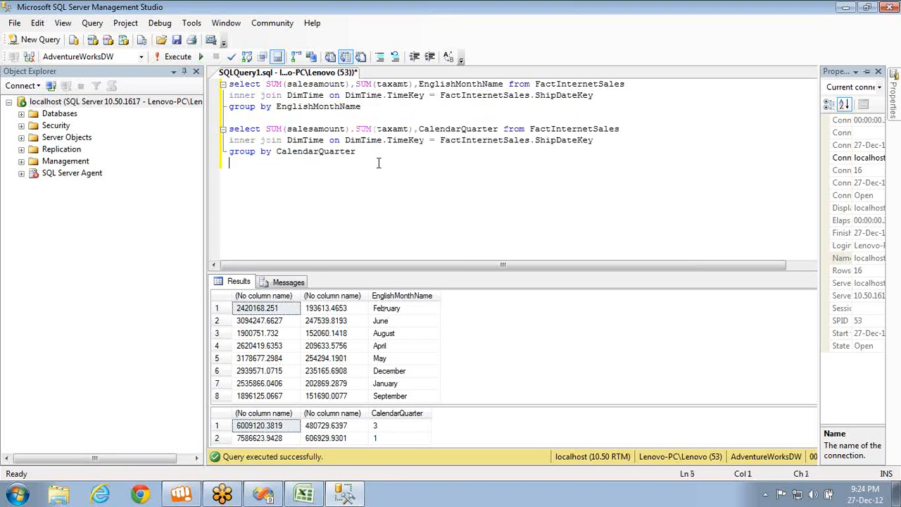
key("Return")
key("Return")
key("ctrl+v")
key("Return")
key("Return")
key("ctrl+v")
key("Return")
key("Return")
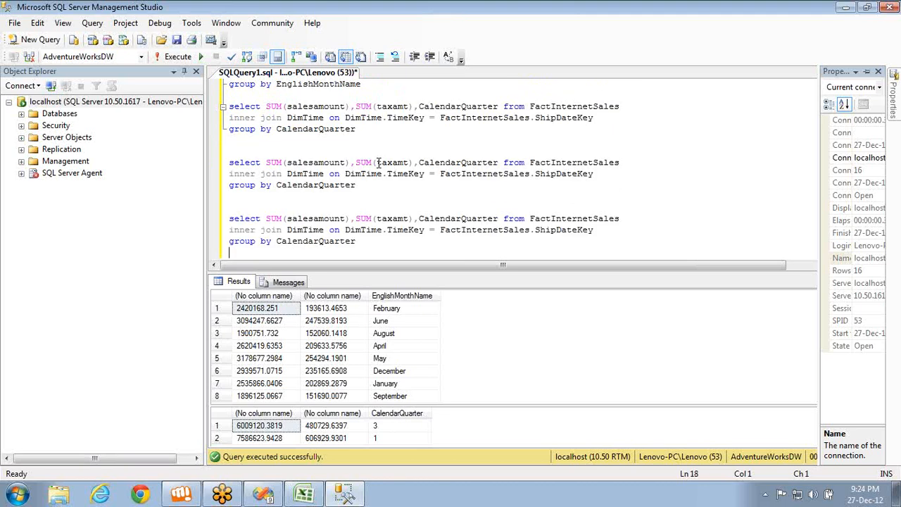
Replace CalendarQuarter with CalendarSemester in the select list and group by clause of the first newly pasted query
double_click(472, 158)
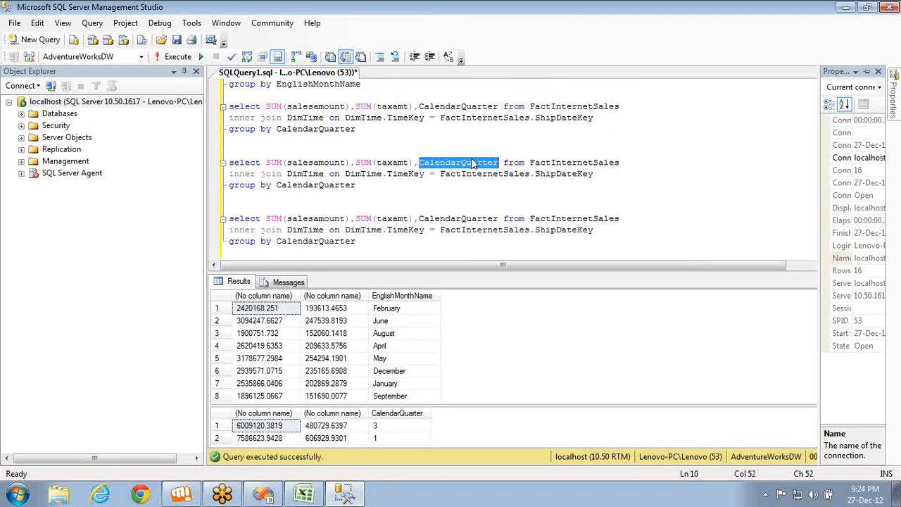
type("cal")
key("Down")
key("Tab")
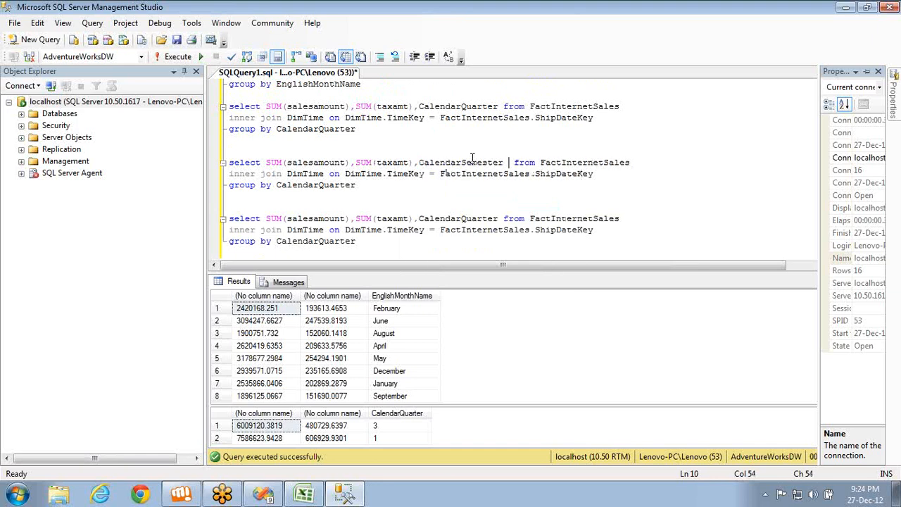
double_click(472, 158)
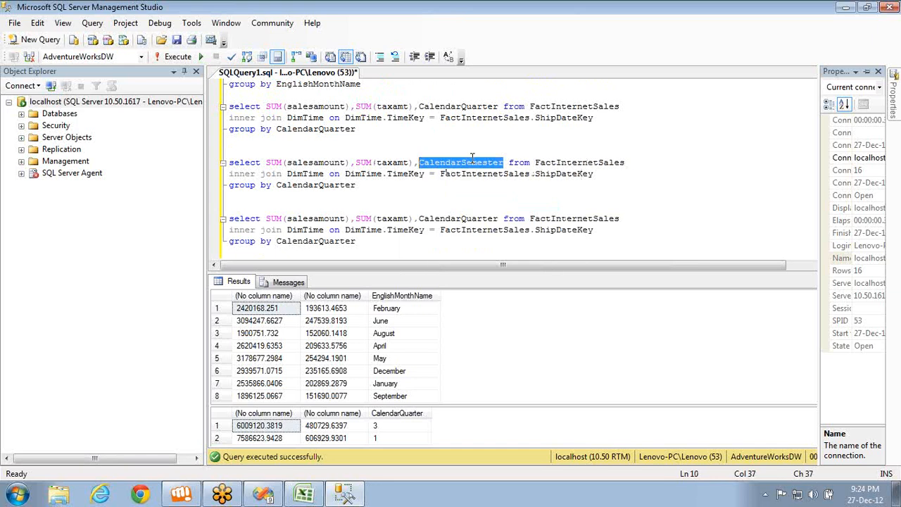
key("ctrl+c")
double_click(336, 185)
key("ctrl+v")
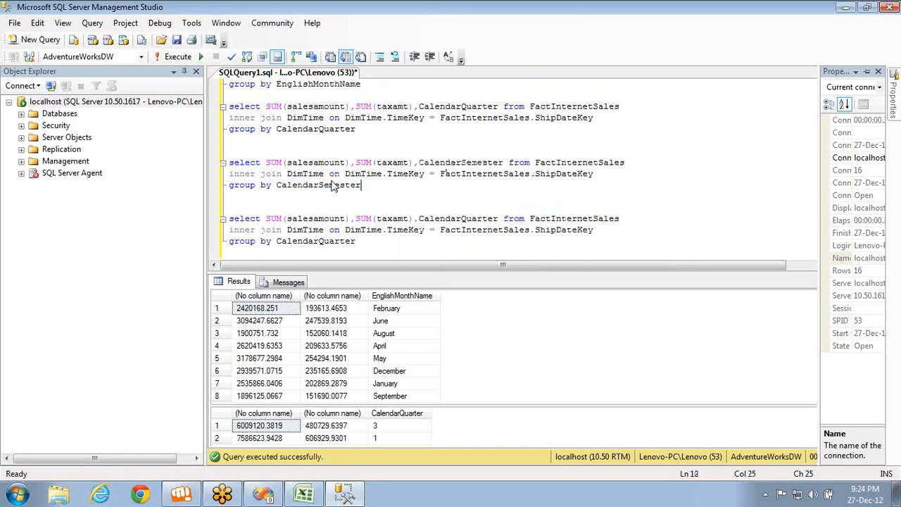
Replace CalendarQuarter with CalendarYear in the last query's select list and group by clause, and run all the queries
double_click(439, 220)
type("cal")
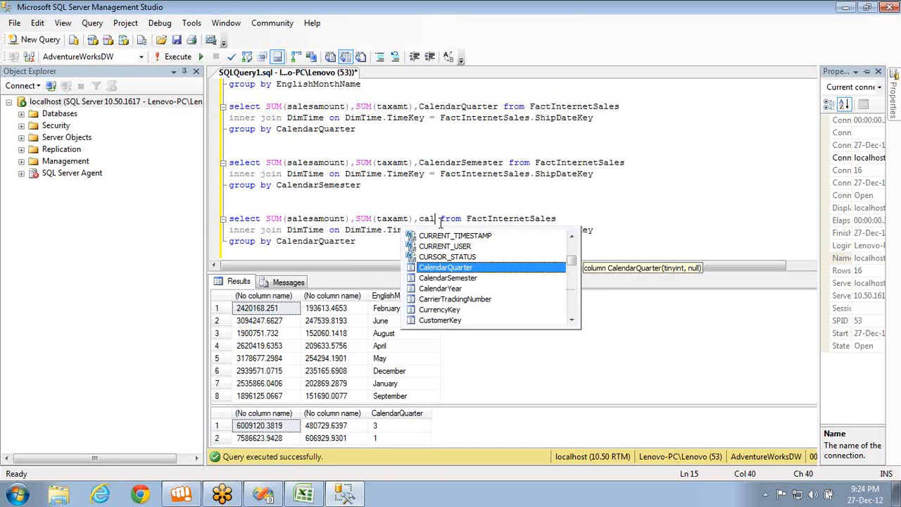
key("Down")
key("Down")
key("Tab")
double_click(440, 221)
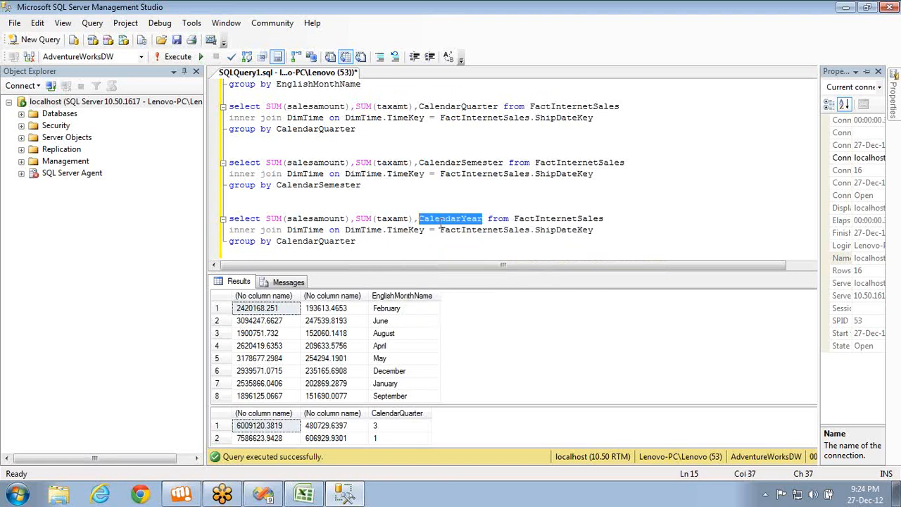
double_click(320, 242)
key("ctrl+v")
key("F5")
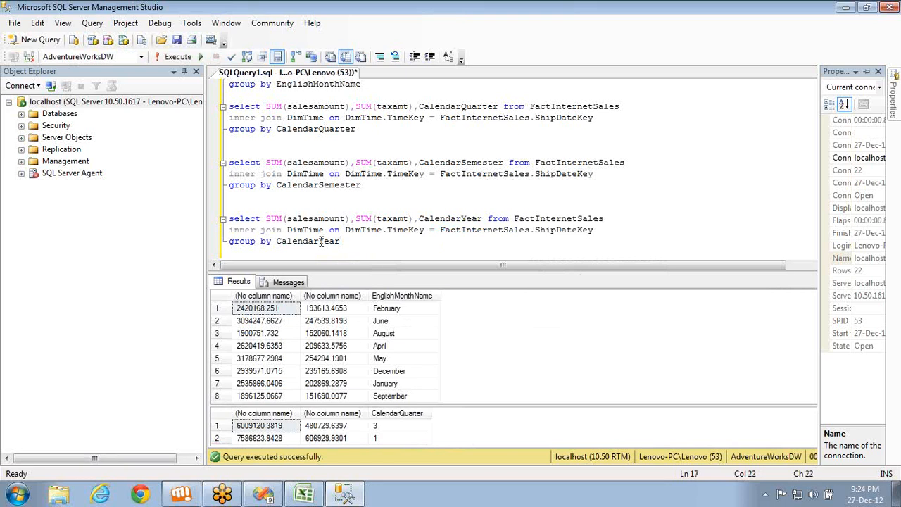
Switch to Visual Studio and review the Fact Internet Sales measures in the cube structure and the Time dimension's attributes
key("alt+Tab")
key("alt+Tab")
key("alt+Tab")
key("alt+Tab")
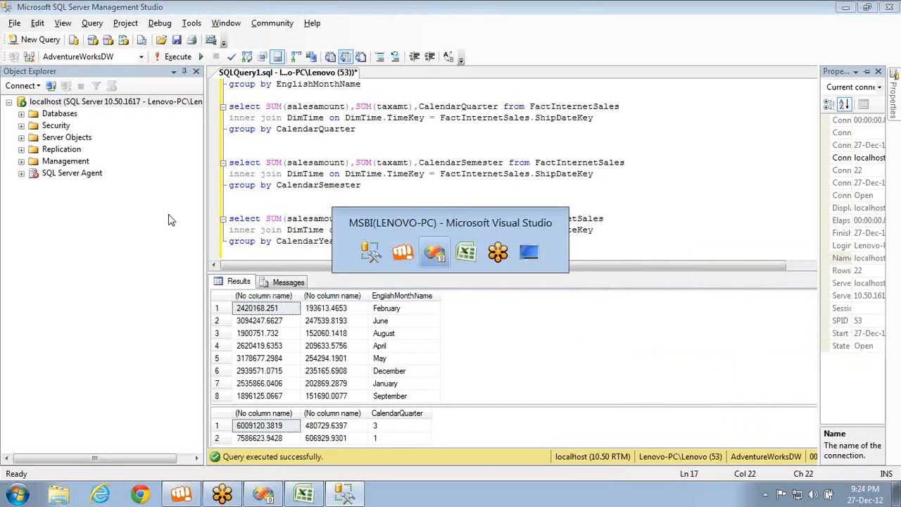
left_click(49, 74)
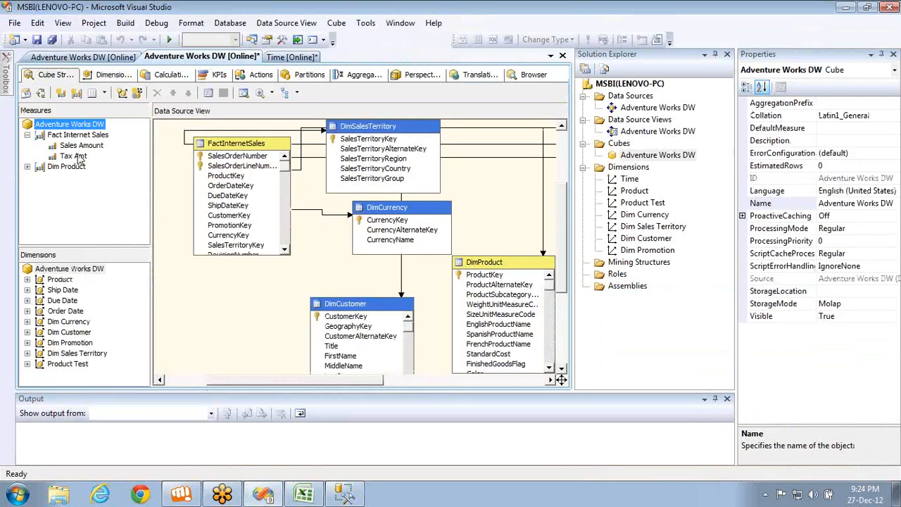
left_click(285, 57)
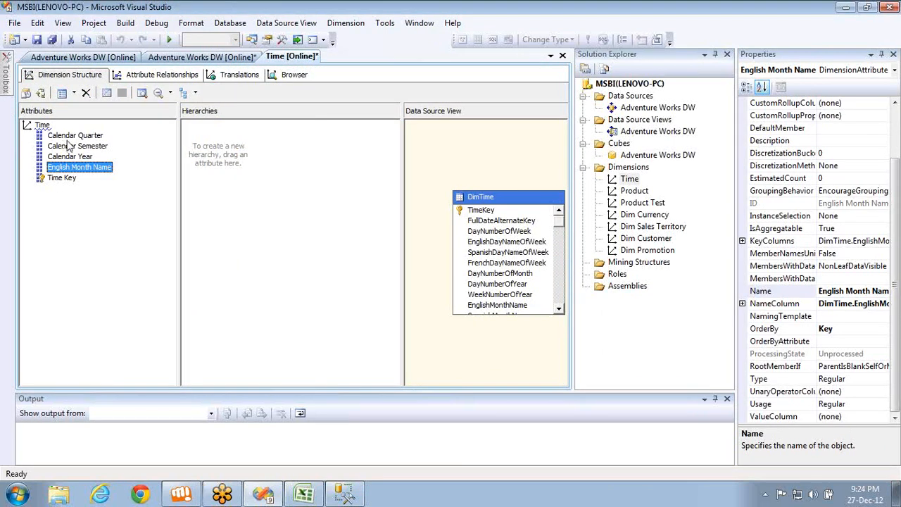
Switch back to SQL Server Management Studio and copy all four queries into a new query window
key("alt+Tab")
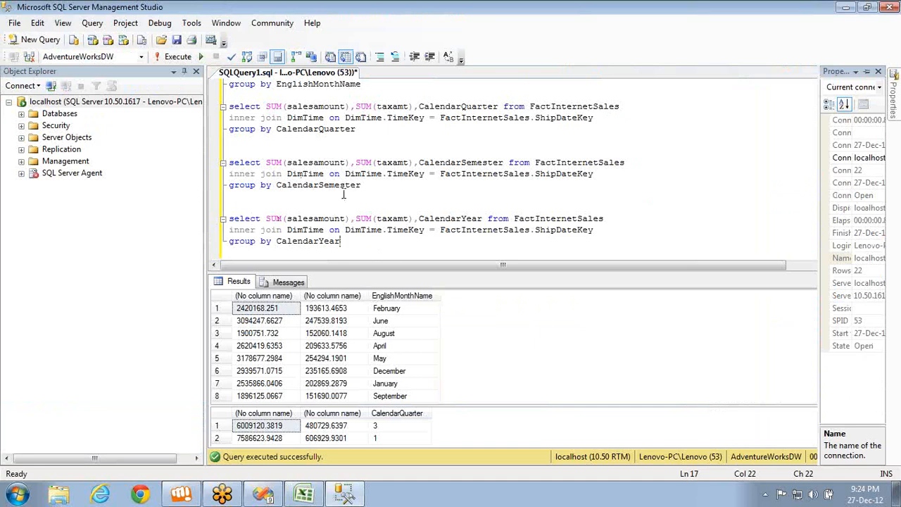
key("ctrl+a")
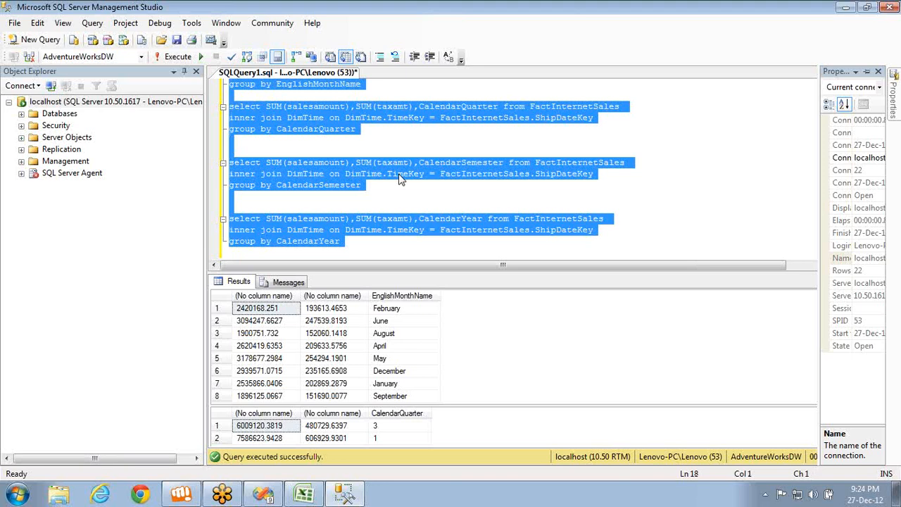
key("ctrl+n")
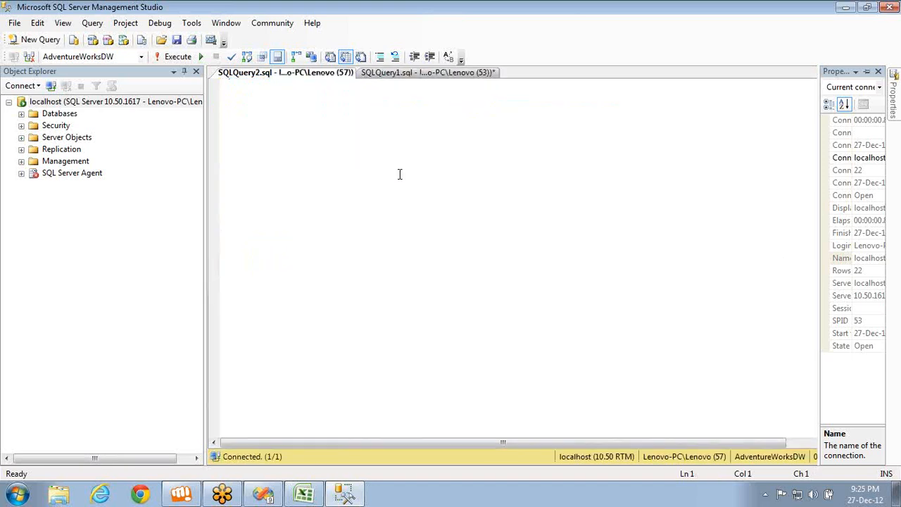
key("ctrl+v")
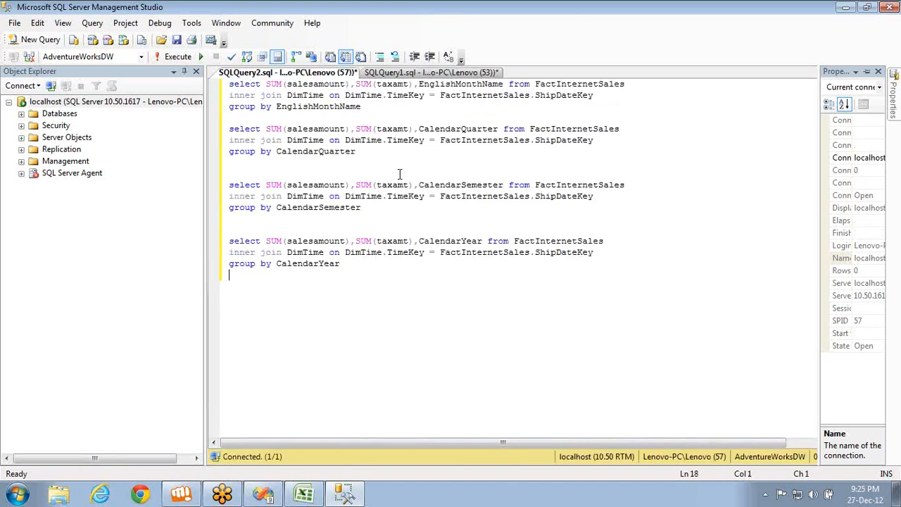
Replace every occurrence of ShipDateKey with DuedateKey across the entire solution, and close the find and replace dialog
double_click(560, 141)
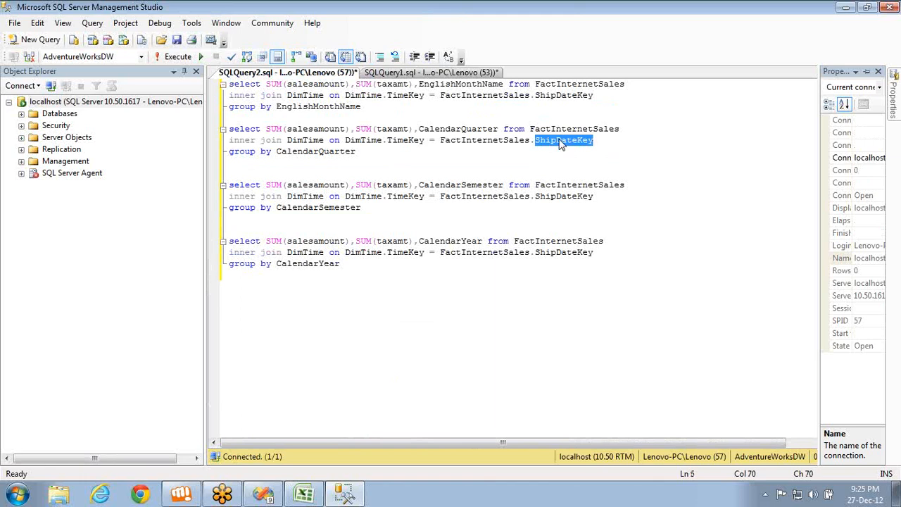
key("ctrl+h")
key("Tab")
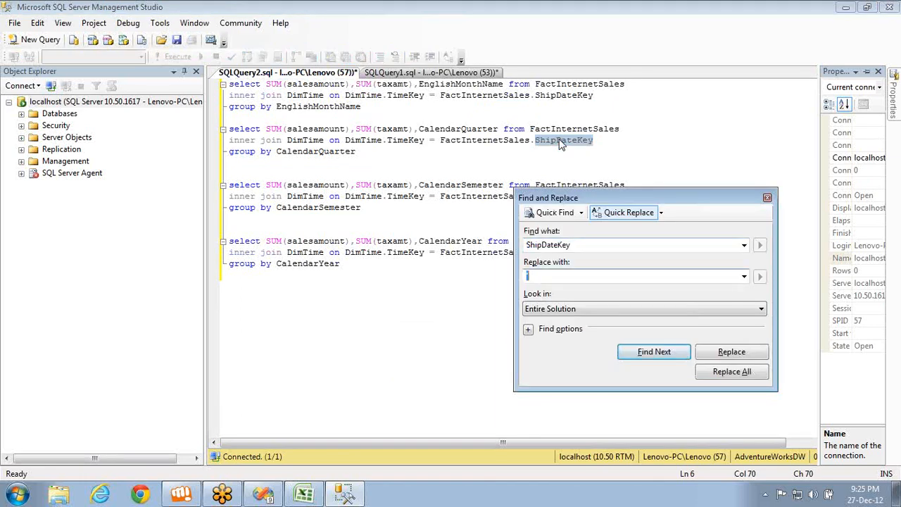
type("DuedateKey")
left_click(714, 356)
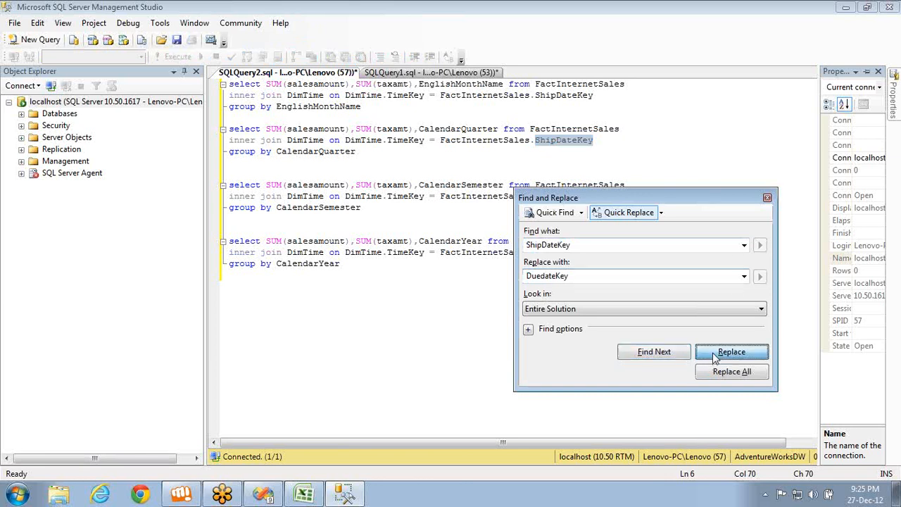
left_click(710, 39)
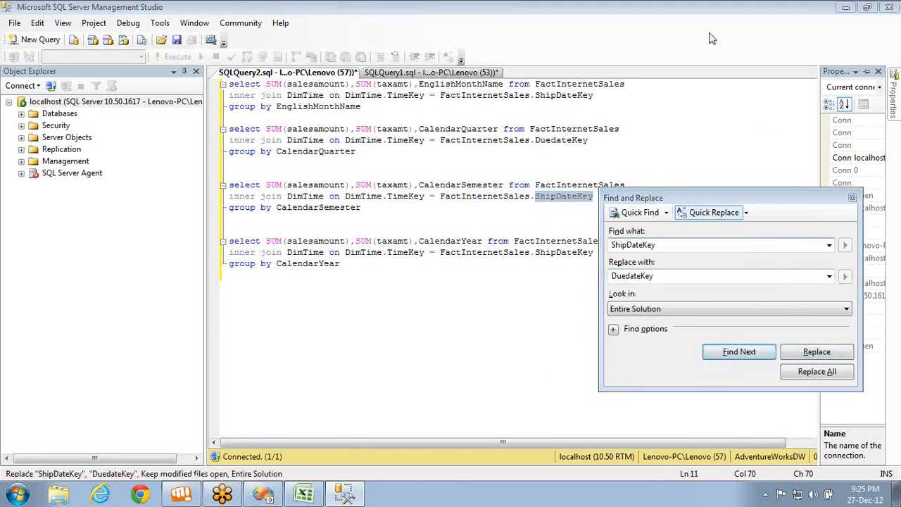
left_click(817, 374)
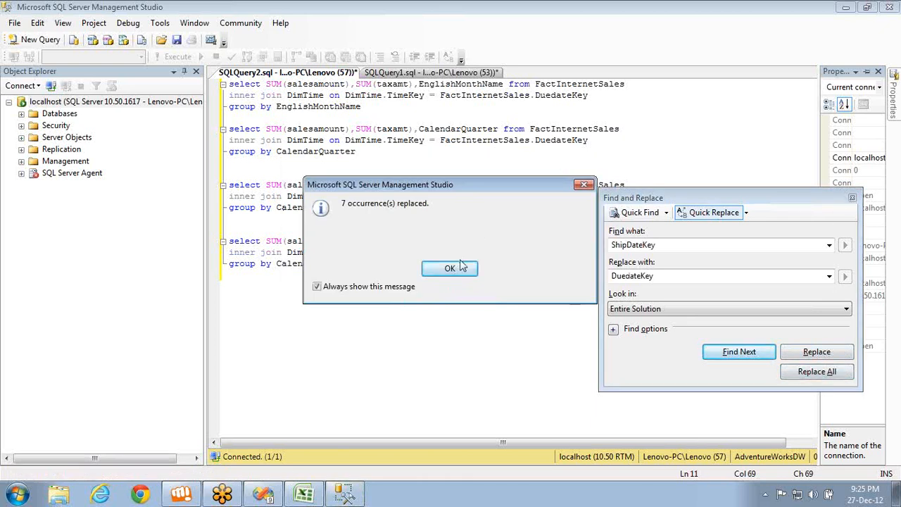
left_click(460, 268)
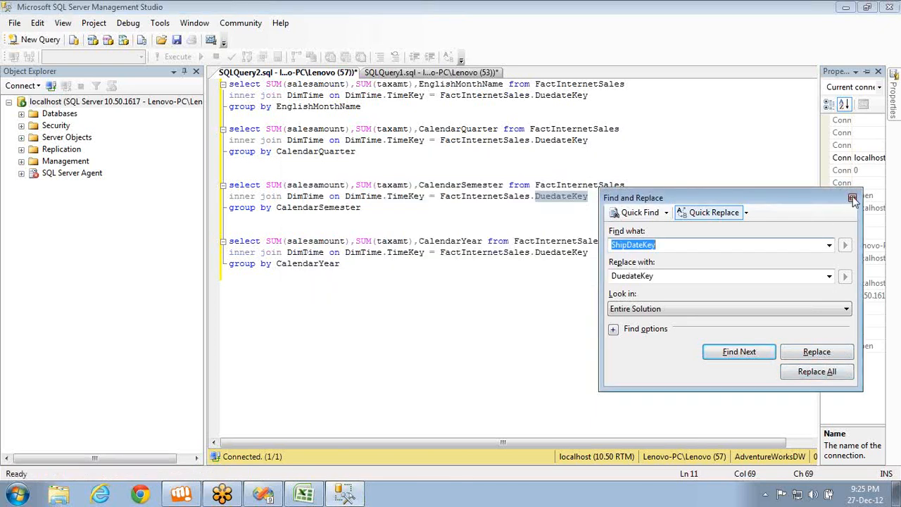
left_click(853, 199)
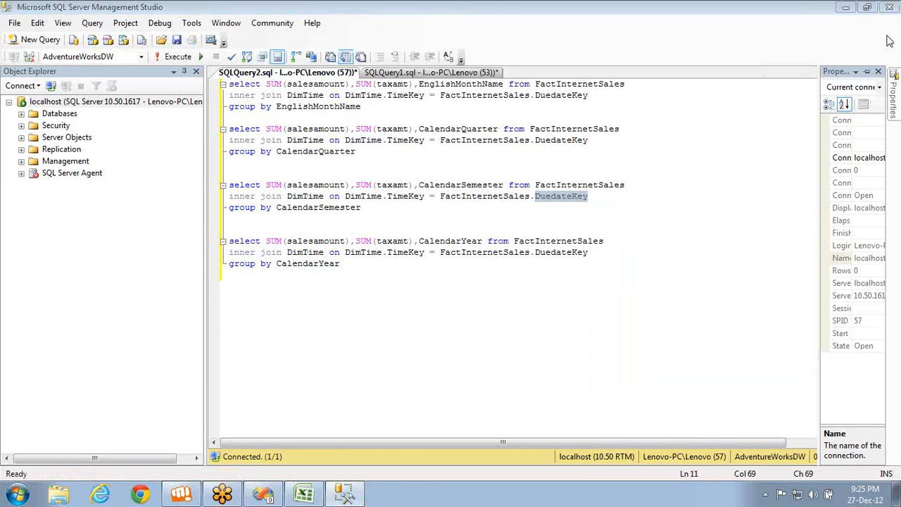
Compare the grouped queries in SQLQuery1 with the Time dimension's attributes in Visual Studio
left_click(423, 73)
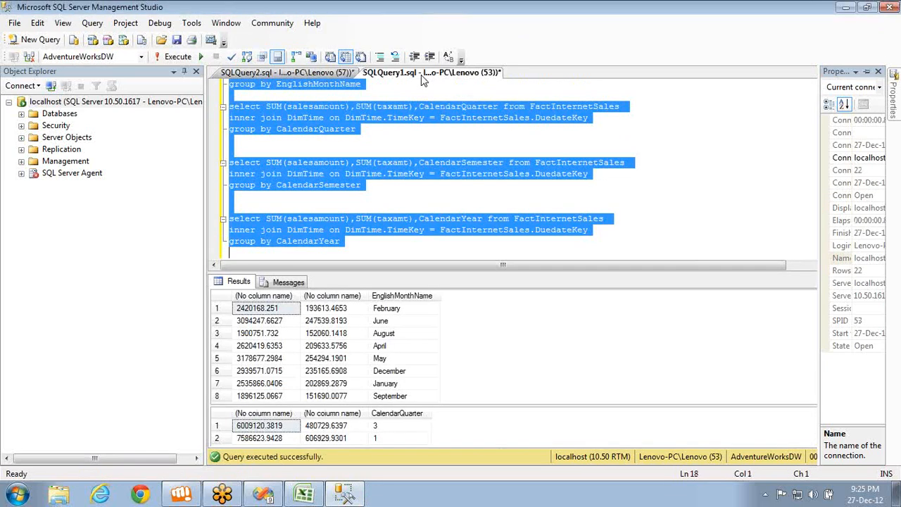
key("alt+Tab")
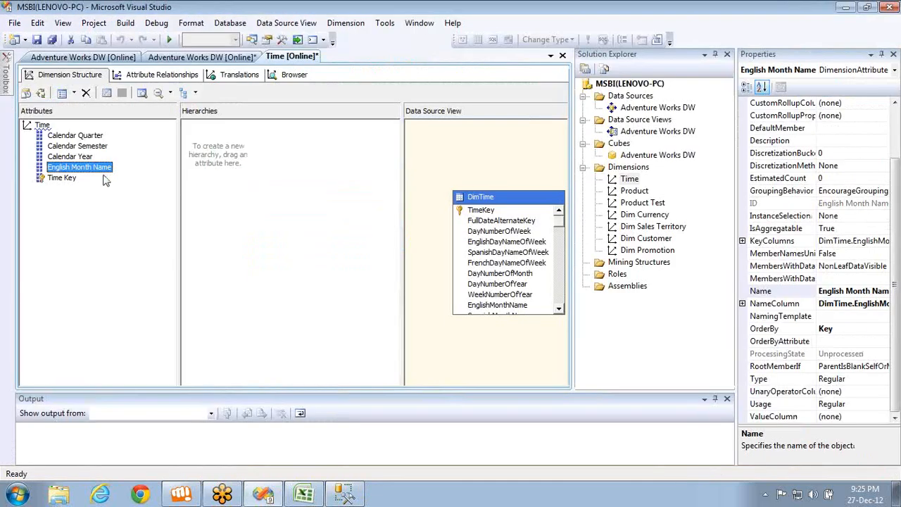
key("alt+Tab")
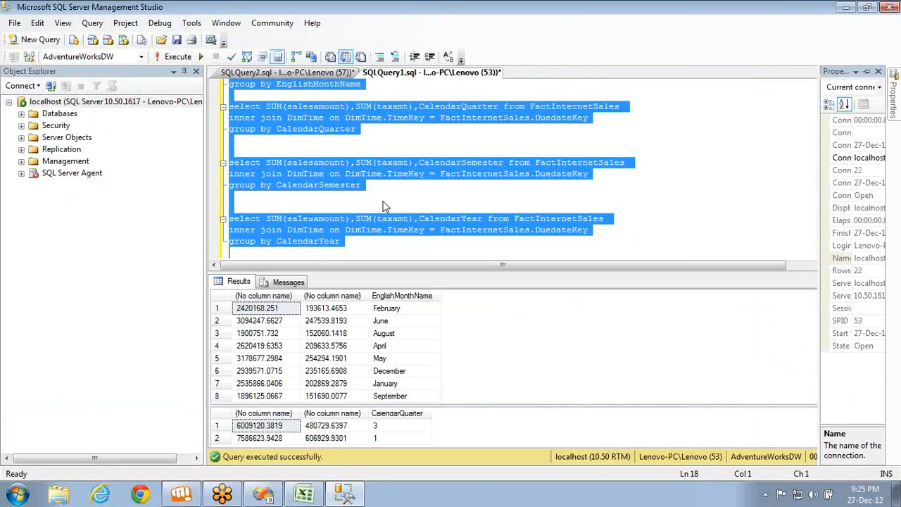
double_click(467, 218)
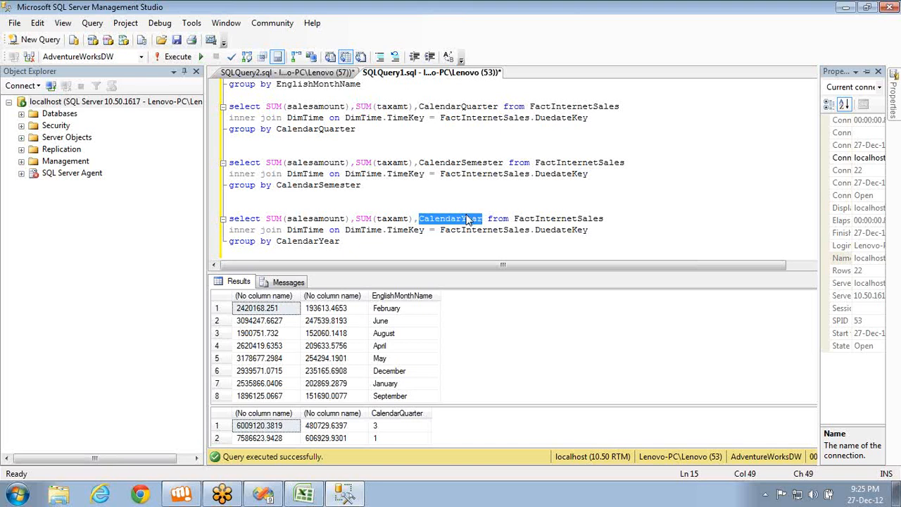
left_click(748, 124)
left_click(571, 185)
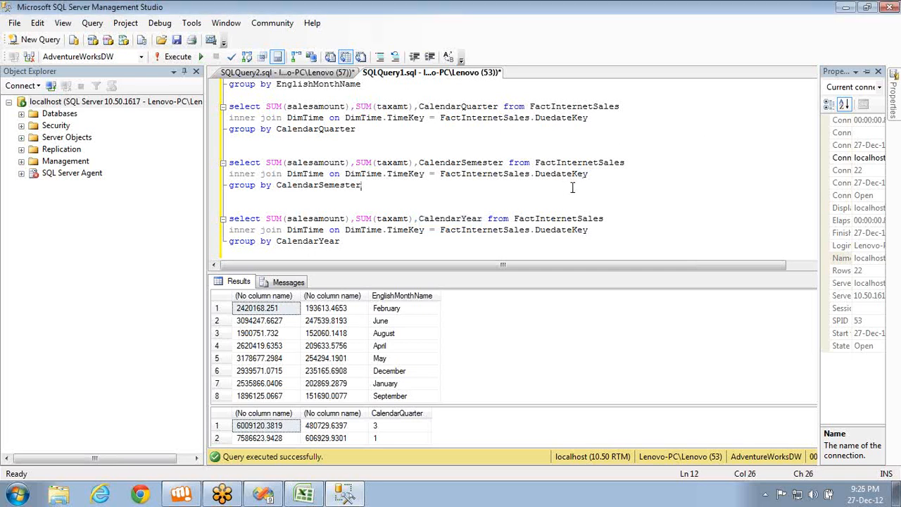
Run only the EnglishMonthName query joined on DuedateKey in SQLQuery1
key("ctrl+Home")
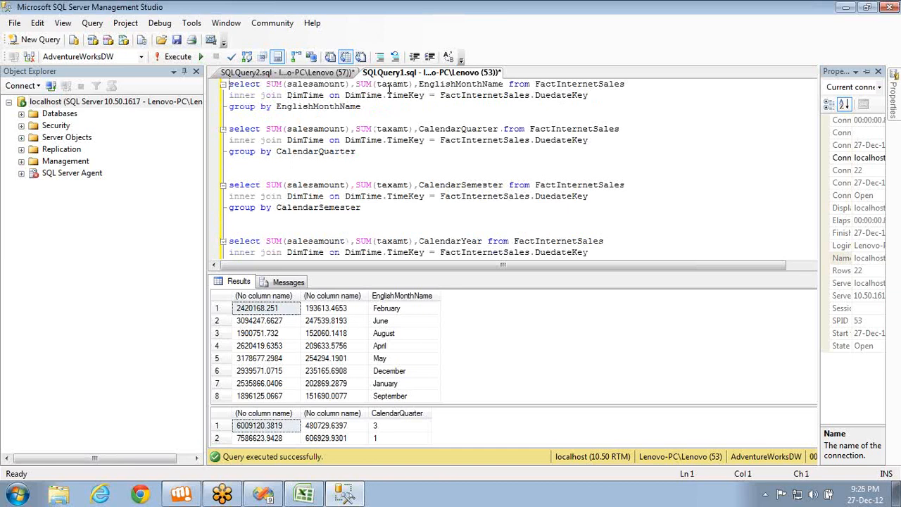
left_click(378, 108)
key("ctrl+shift+Home")
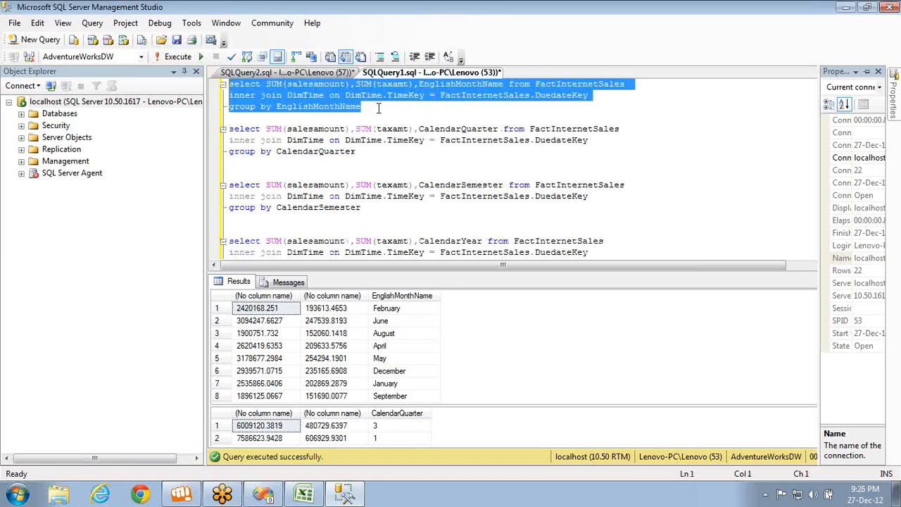
key("F5")
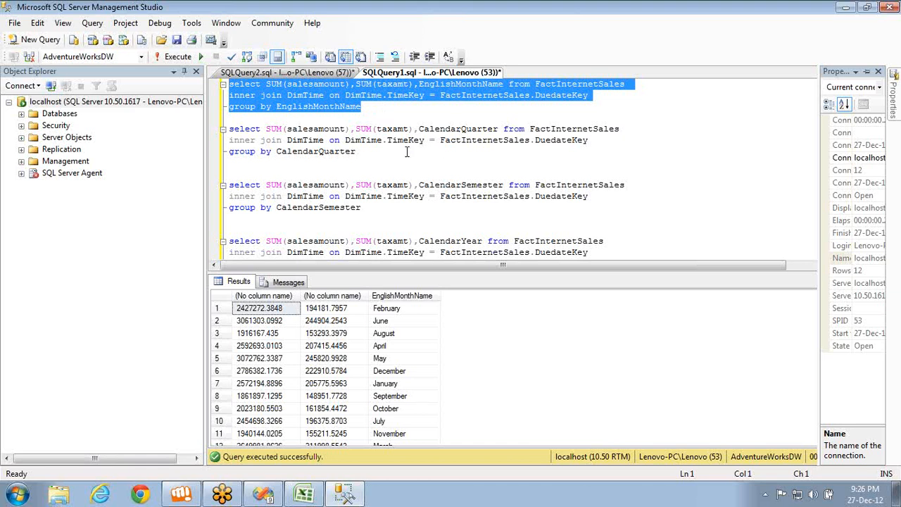
Examine the CalendarQuarter query's join between DimTime.TimeKey and FactInternetSales.DuedateKey
left_click(364, 152)
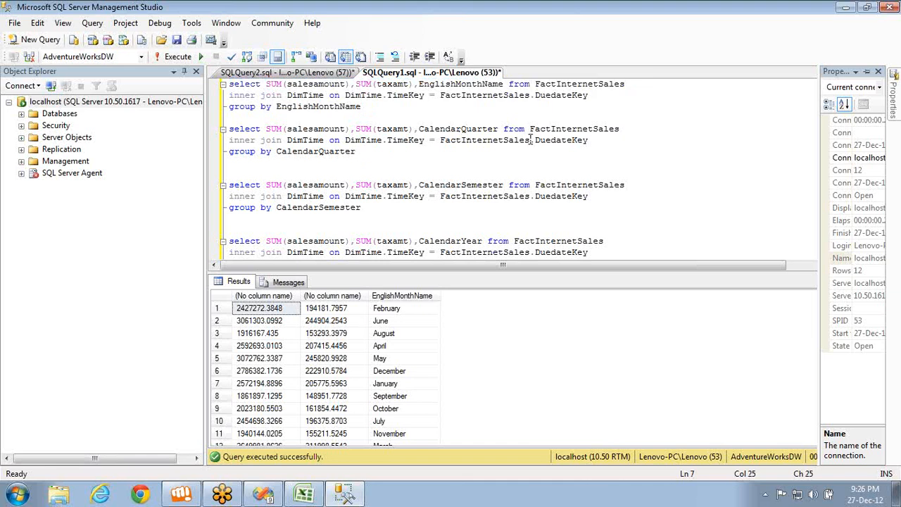
double_click(556, 140)
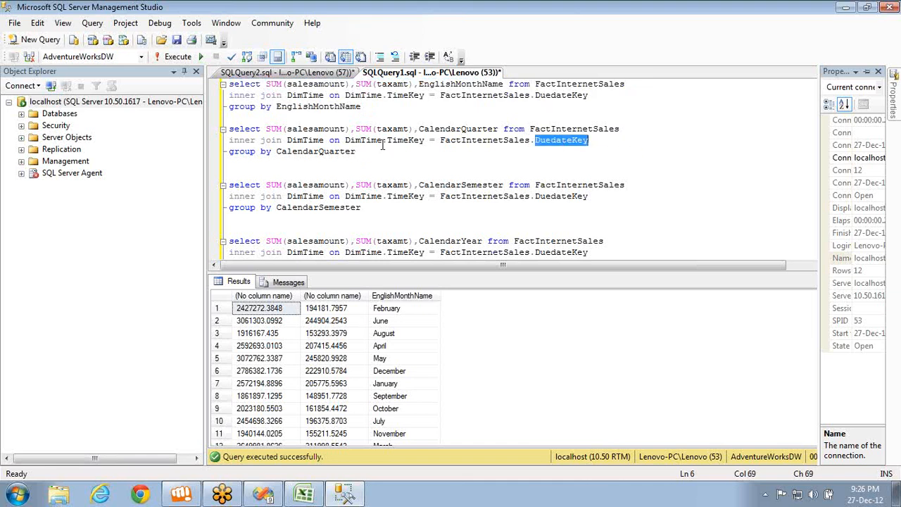
double_click(406, 143)
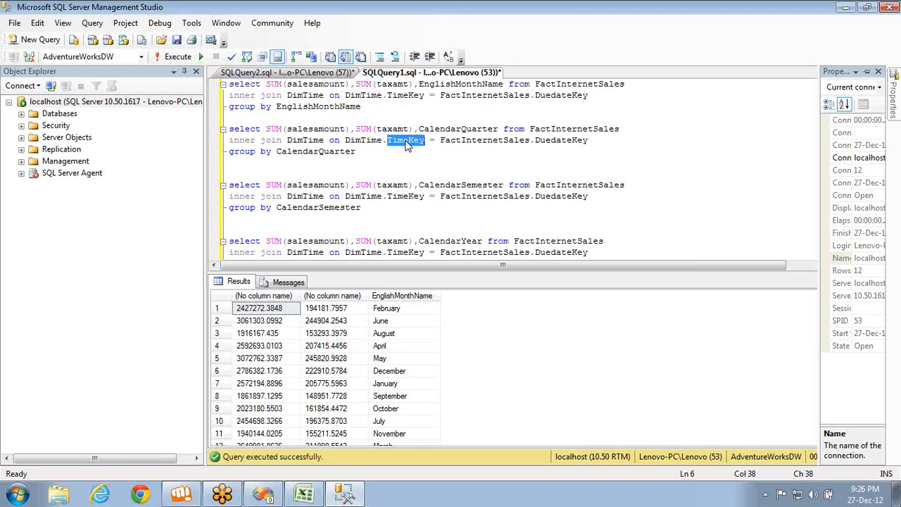
double_click(573, 131)
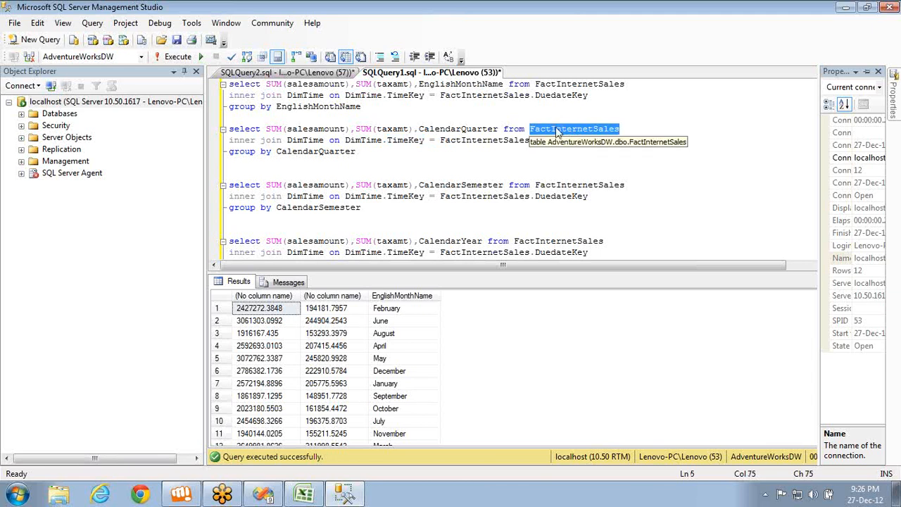
left_click(308, 137)
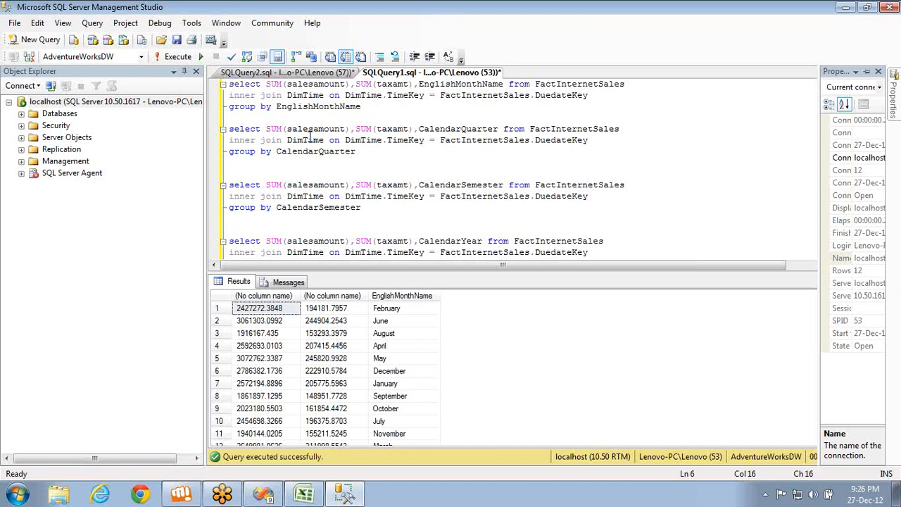
Examine the CalendarSemester and CalendarYear queries in SQLQuery1 and return to the start of the script
left_click(363, 208)
key("shift+Home")
key("shift+Up")
key("shift+Up")
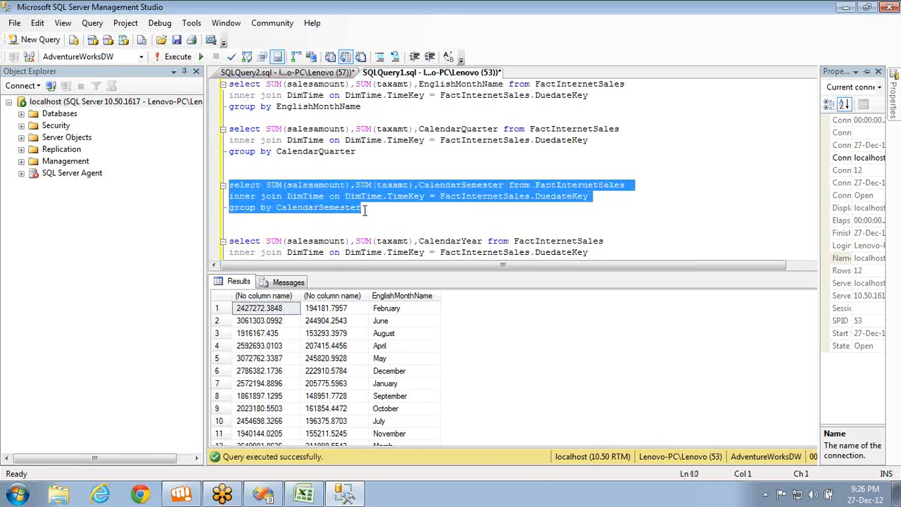
left_click(229, 240)
key("shift+Down")
key("shift+Down")
key("shift+Down")
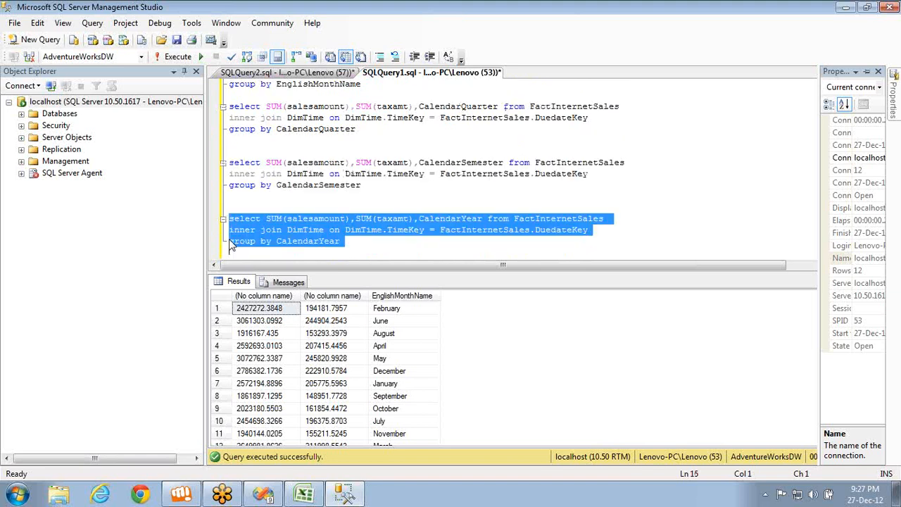
key("ctrl+Home")
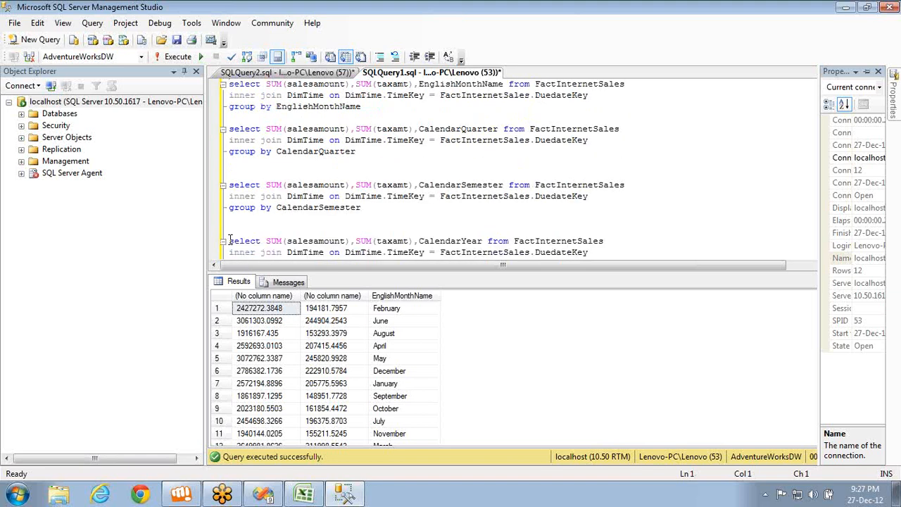
Hide the query results and examine the DuedateKey join and the EnglishMonthName and CalendarQuarter grouping columns
key("ctrl+r")
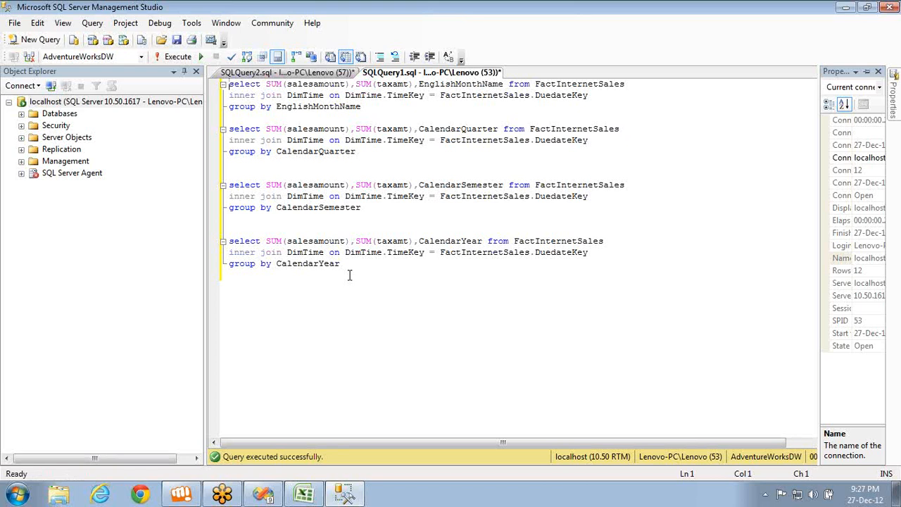
double_click(551, 96)
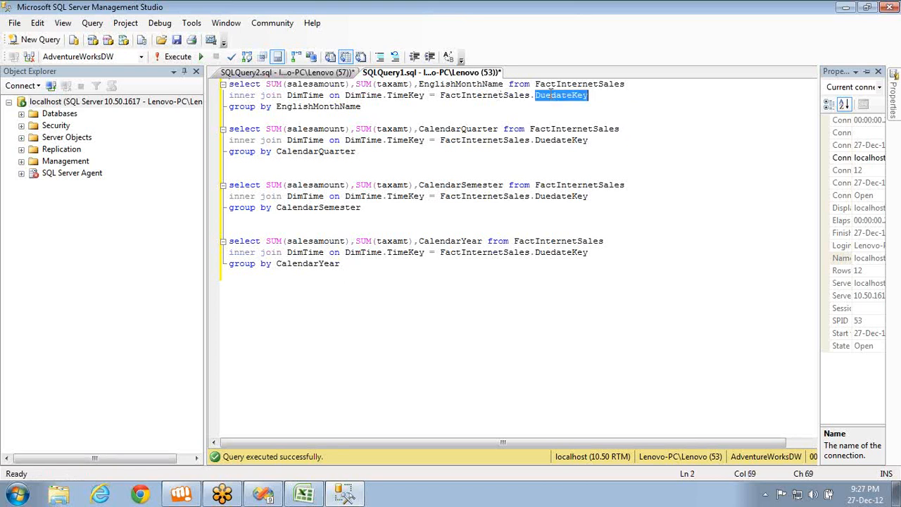
double_click(299, 106)
double_click(310, 152)
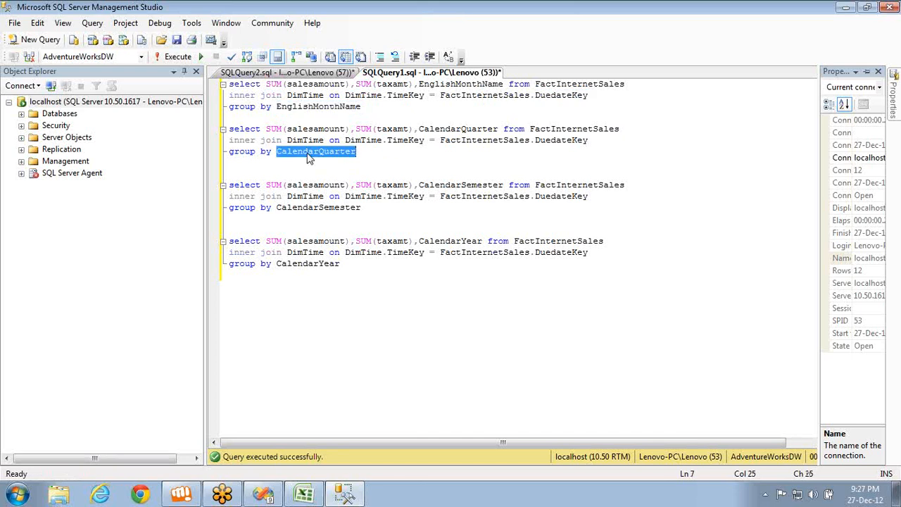
Run only the EnglishMonthName query and highlight the first three month names in its results
left_click(401, 106)
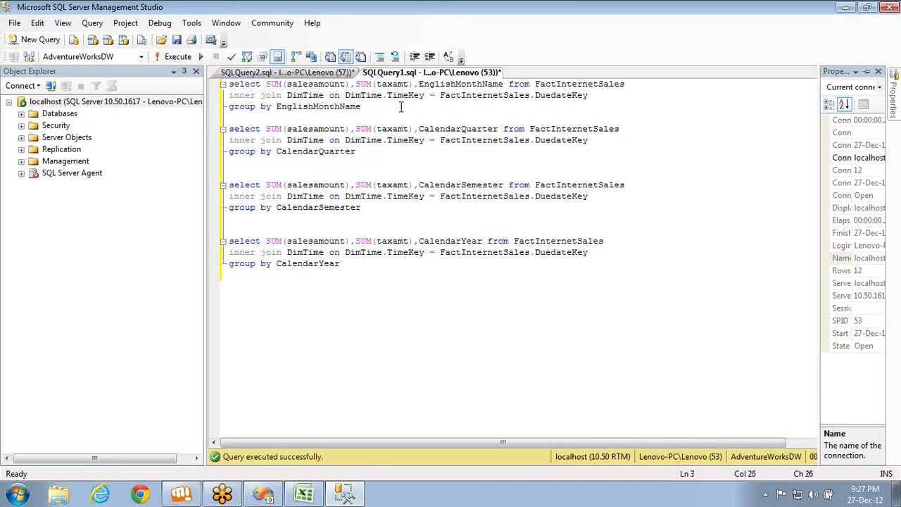
key("ctrl+shift+Home")
key("F5")
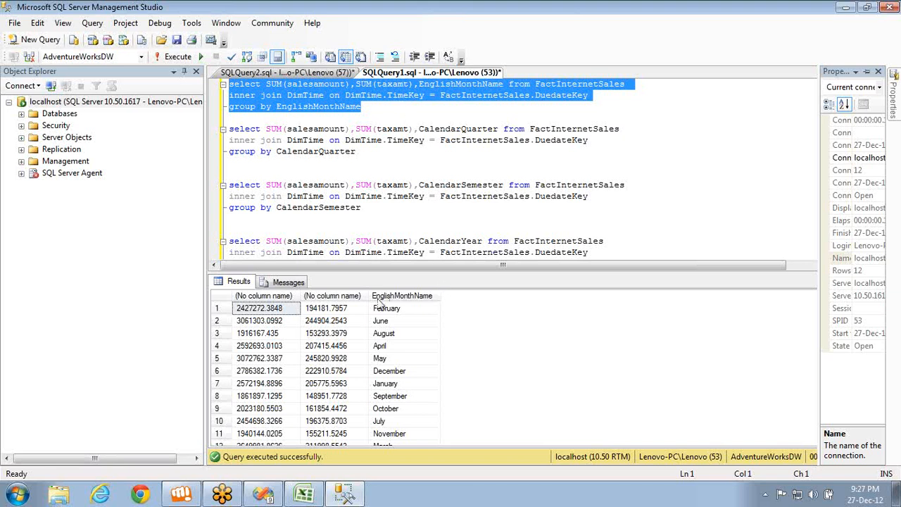
left_click_drag(380, 309, 384, 333)
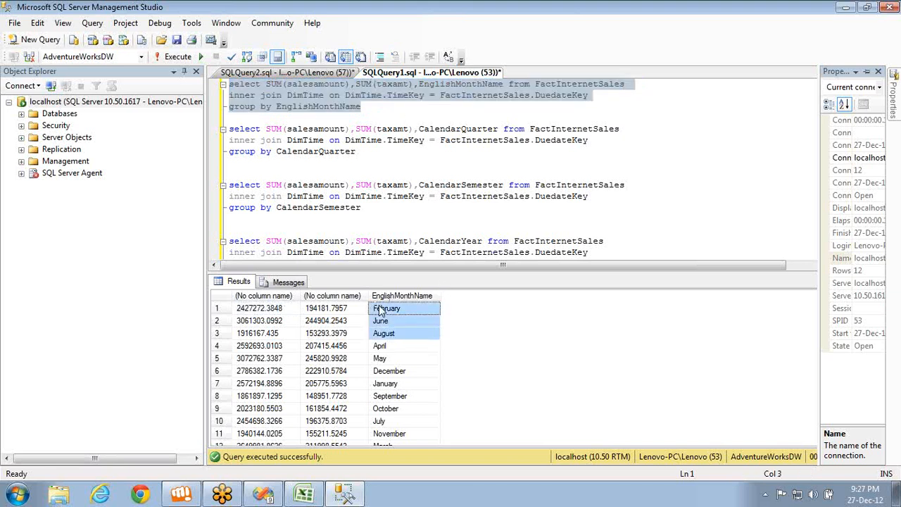
Switch to the Excel workbook Book1 and enter 100cr in C9 and 10 in D9
left_click(416, 156)
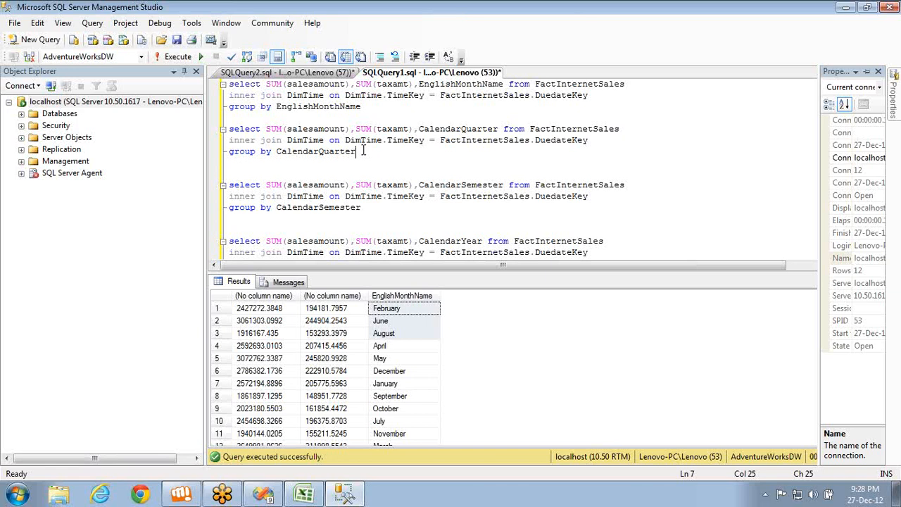
key("alt+Tab")
key("alt+Tab")
key("alt+Tab")
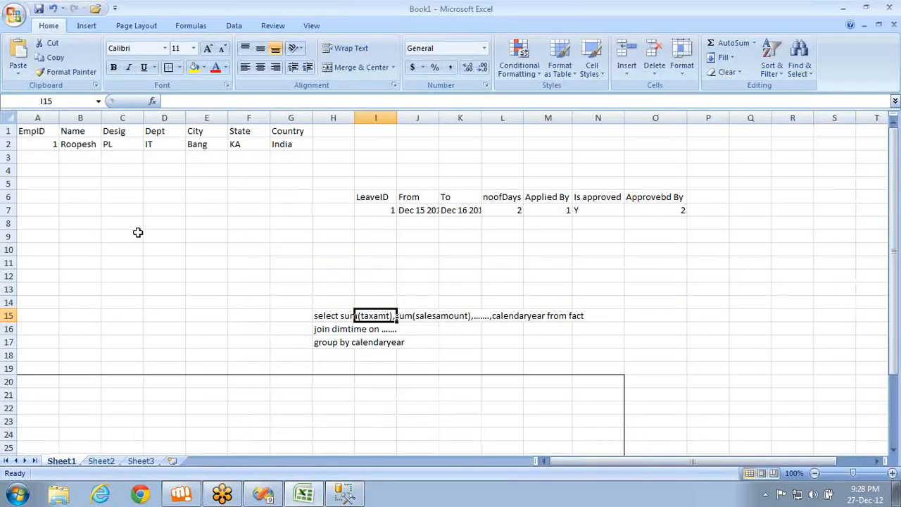
left_click(130, 233)
type("100cr")
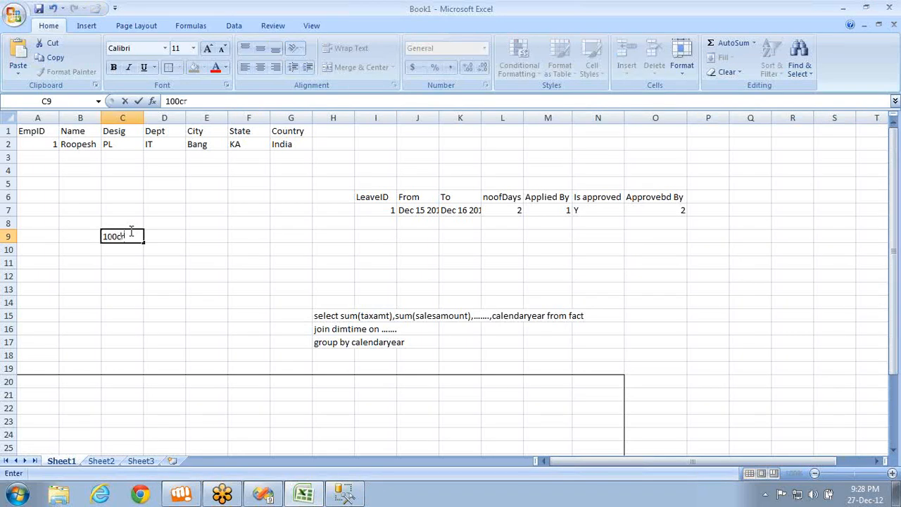
key("Tab")
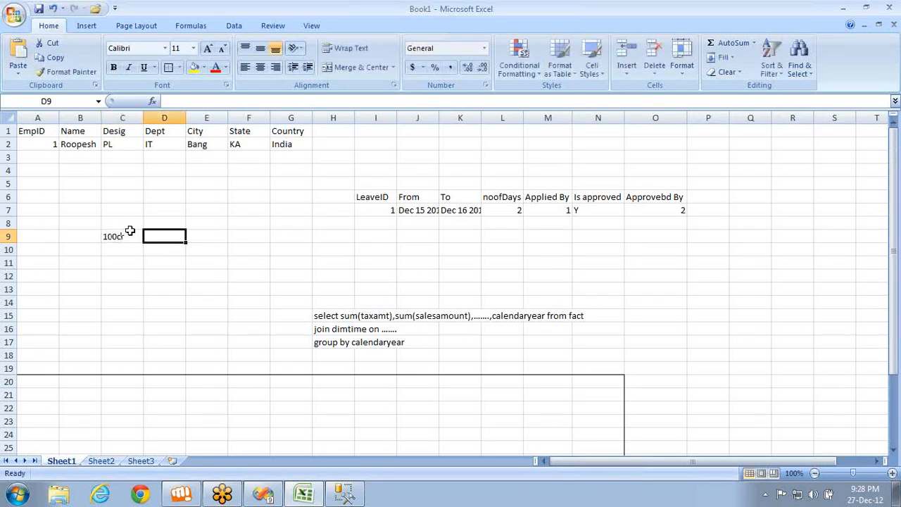
type("10")
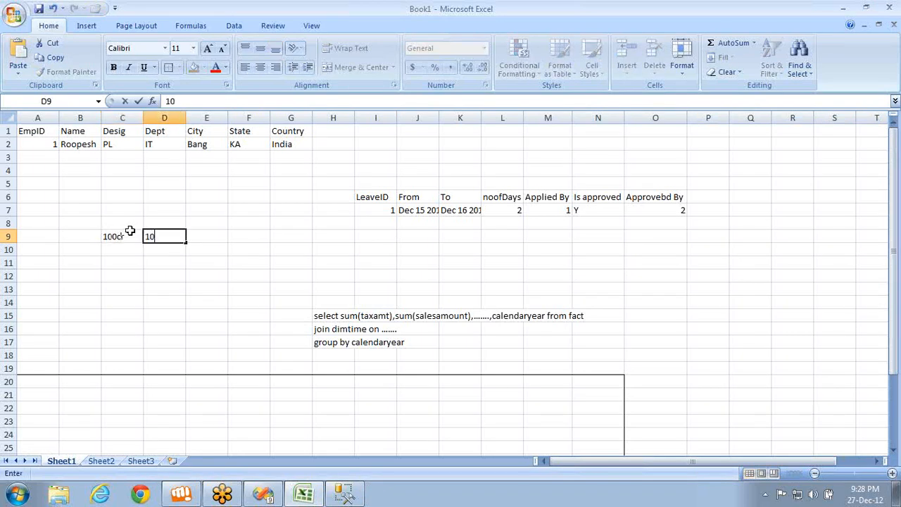
key("Return")
Enter 1000cr, Months and 1000crs in C11 to E11, and Quarters in D12
key("Left")
key("Down")
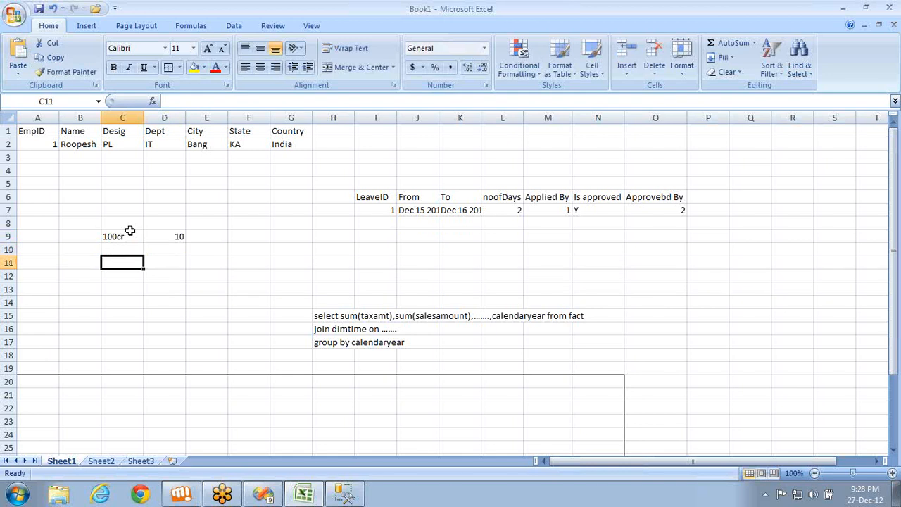
type("1000cr")
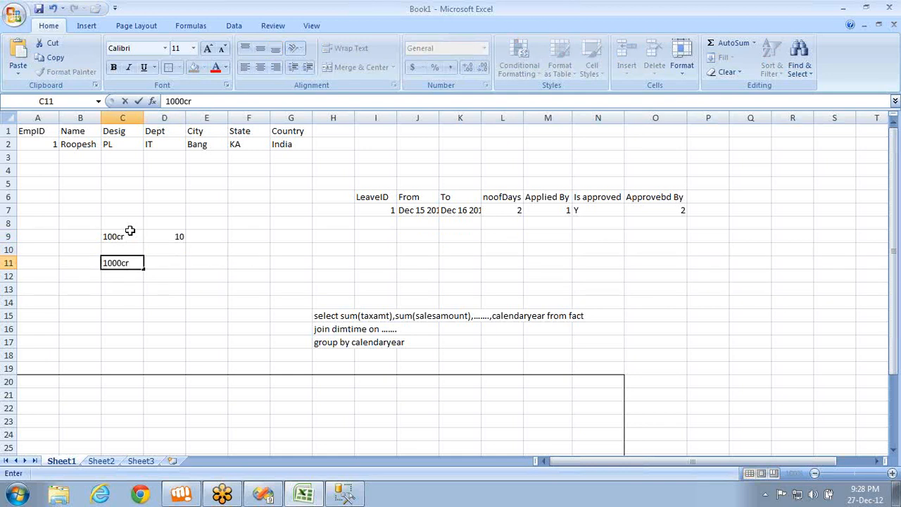
key("Tab")
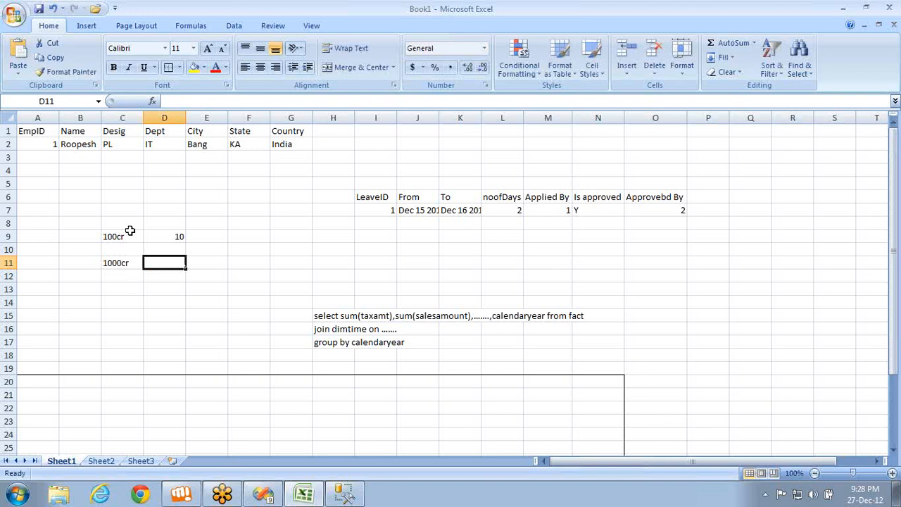
type("Months")
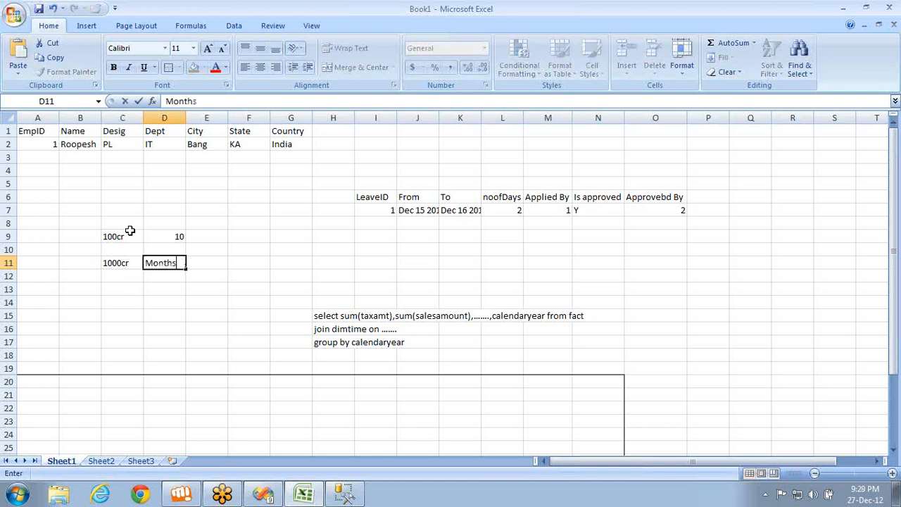
key("Tab")
type("1000crs")
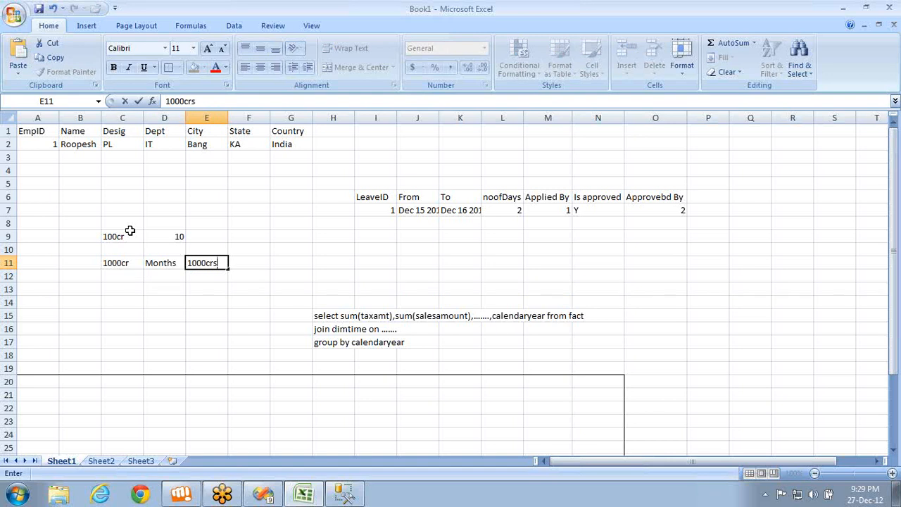
key("Return")
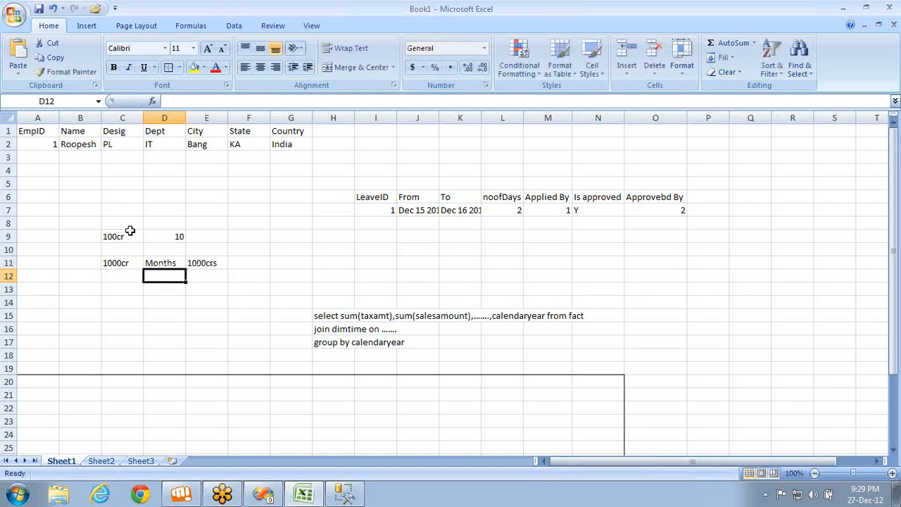
type("Quarters")
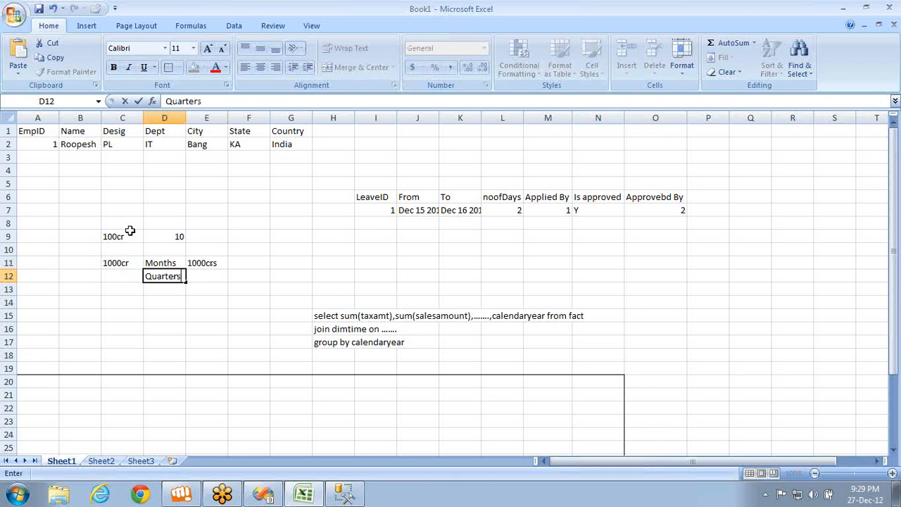
key("Tab")
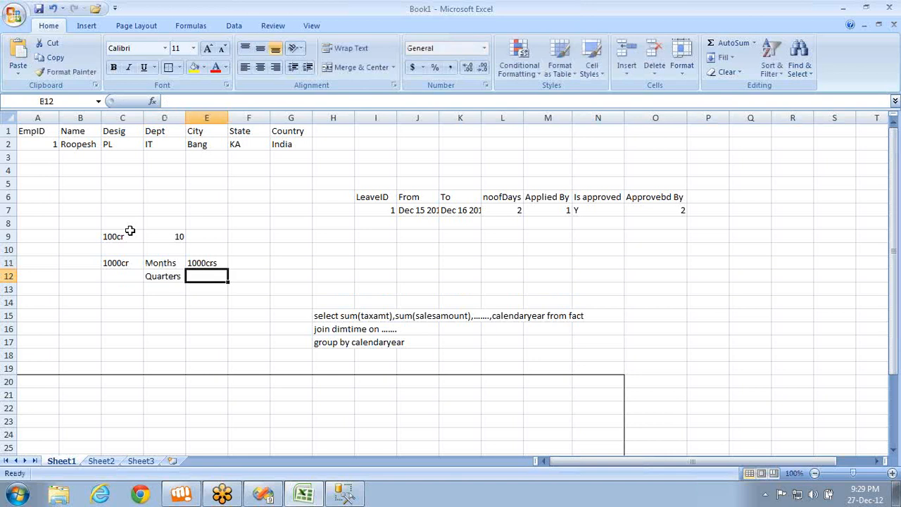
Enter 10*12 as text in H10 and 120 in I10
left_click(331, 250)
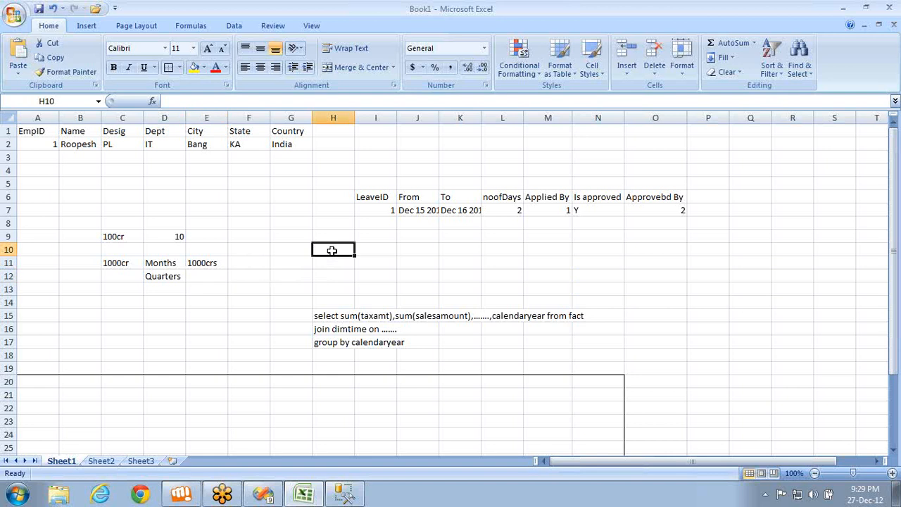
type("10")
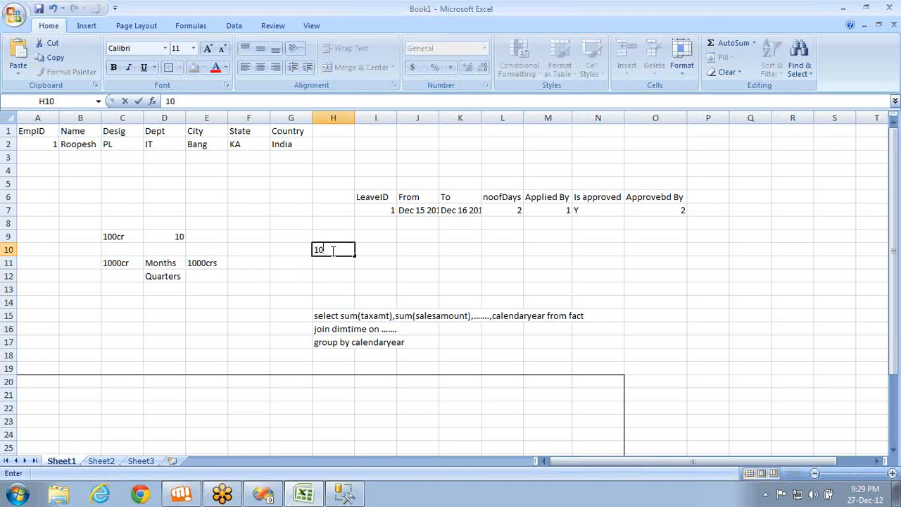
type("*12")
key("Tab")
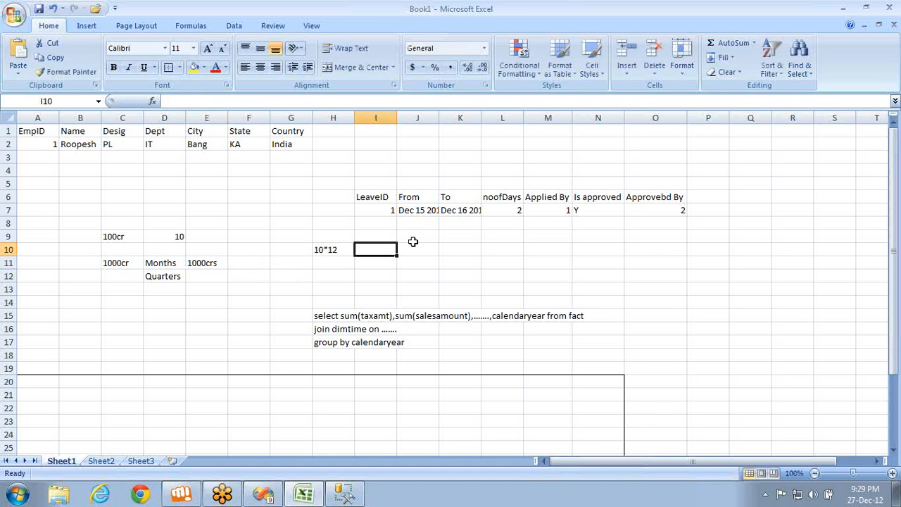
type("120")
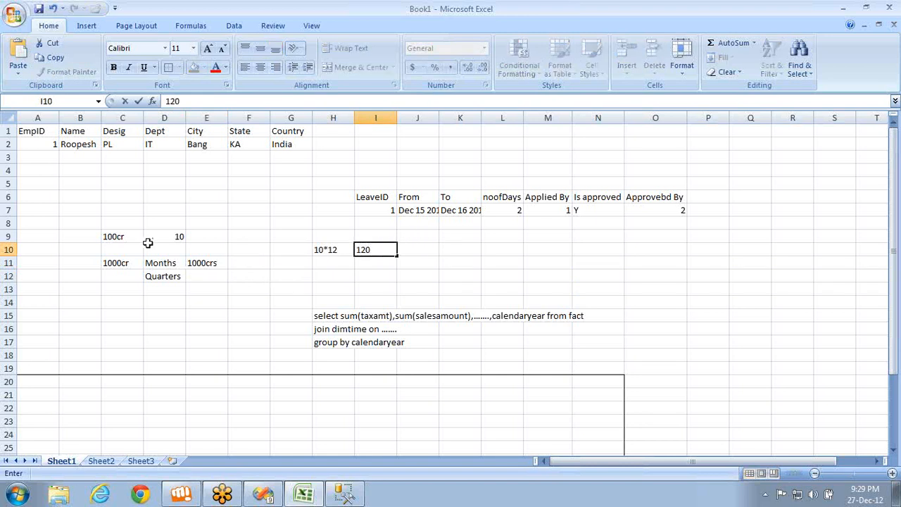
left_click(159, 262)
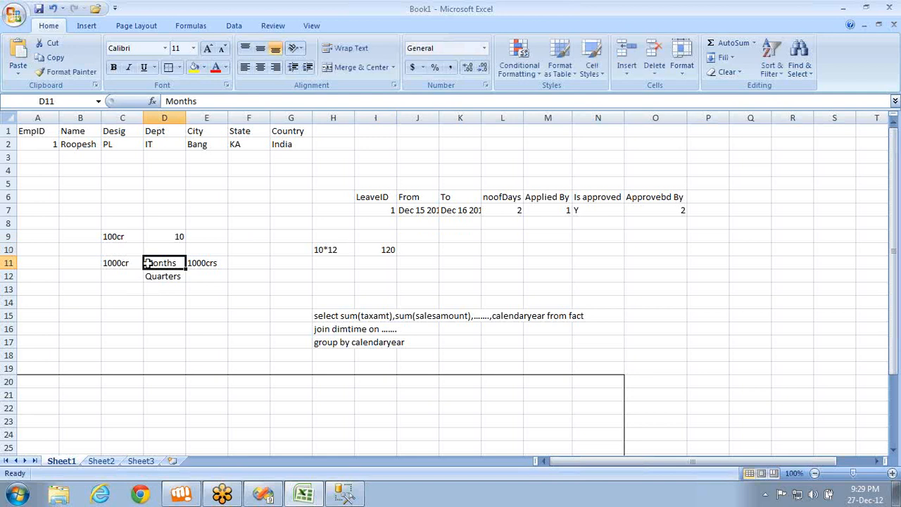
Switch to SQL Server Management Studio and rerun only the EnglishMonthName query
key("alt+Tab")
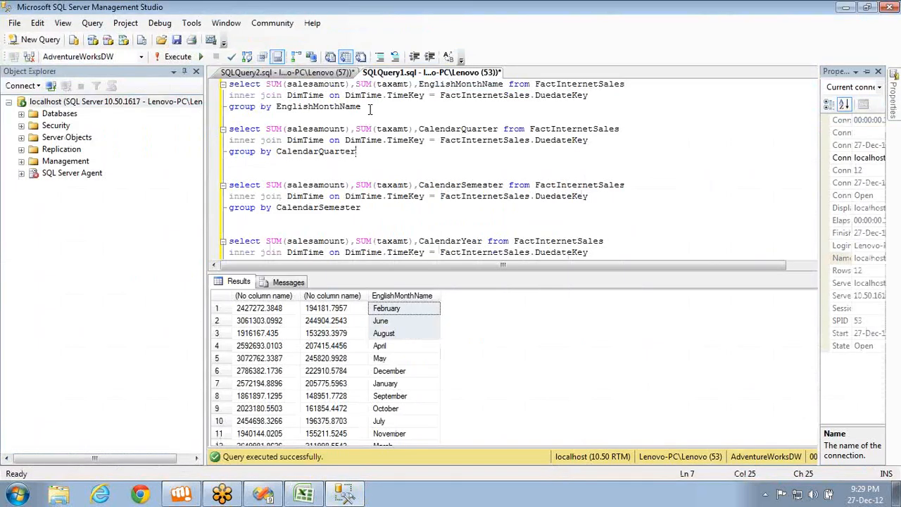
key("ctrl+shift+Home")
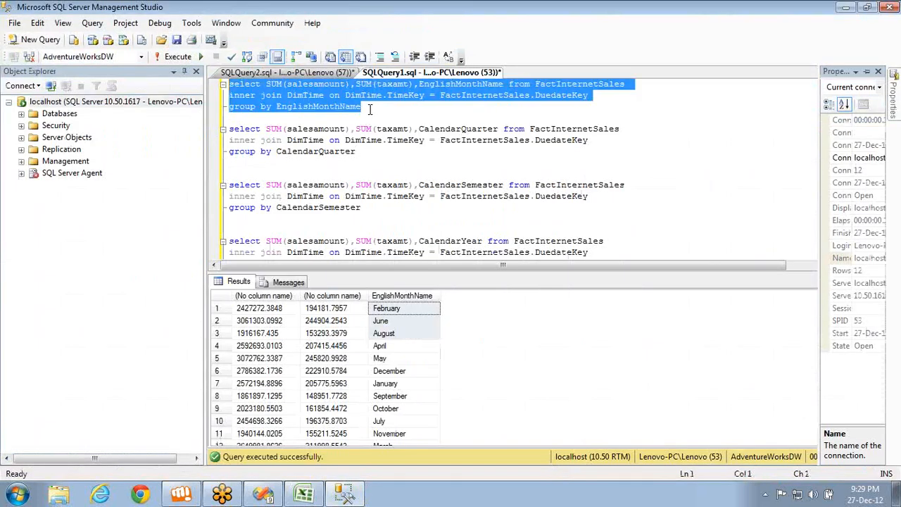
key("F5")
Return to the Excel sheet and enter 120 records in E12 beside Quarters, and Sem in D13 below it
key("alt+Tab")
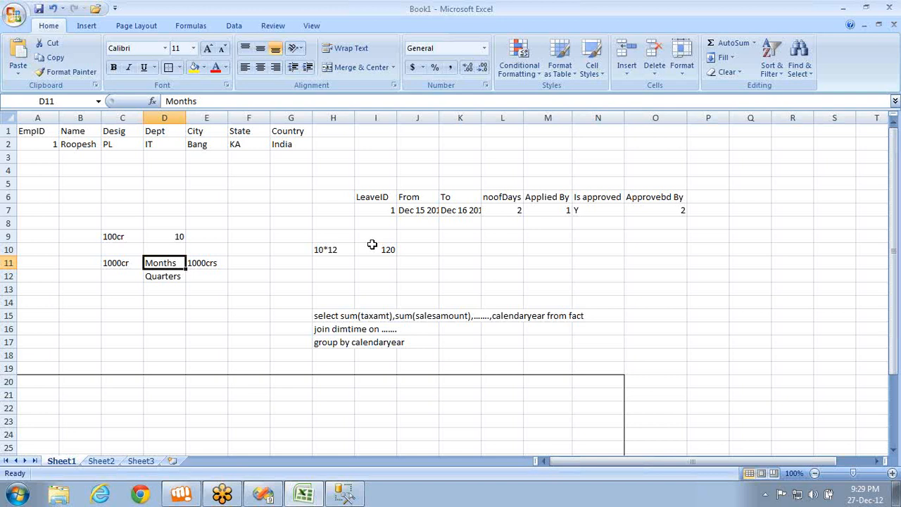
left_click(372, 249)
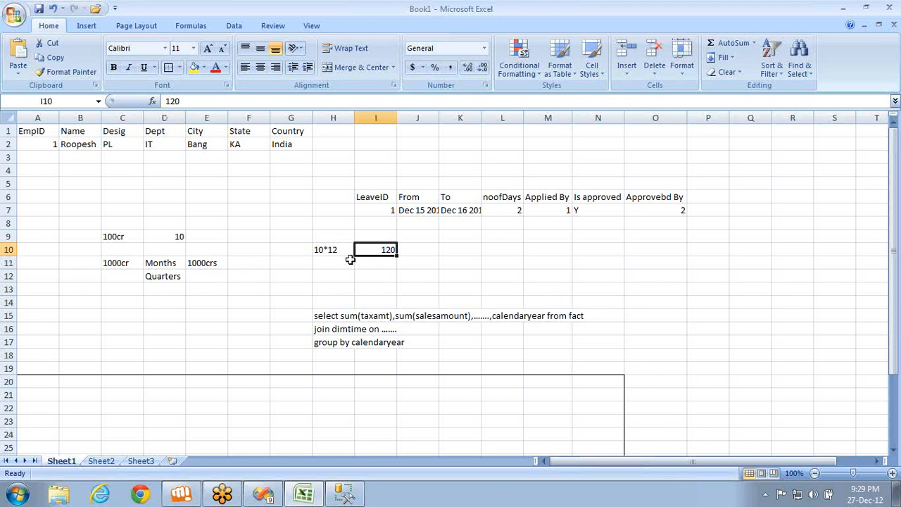
left_click(203, 278)
type("120 records")
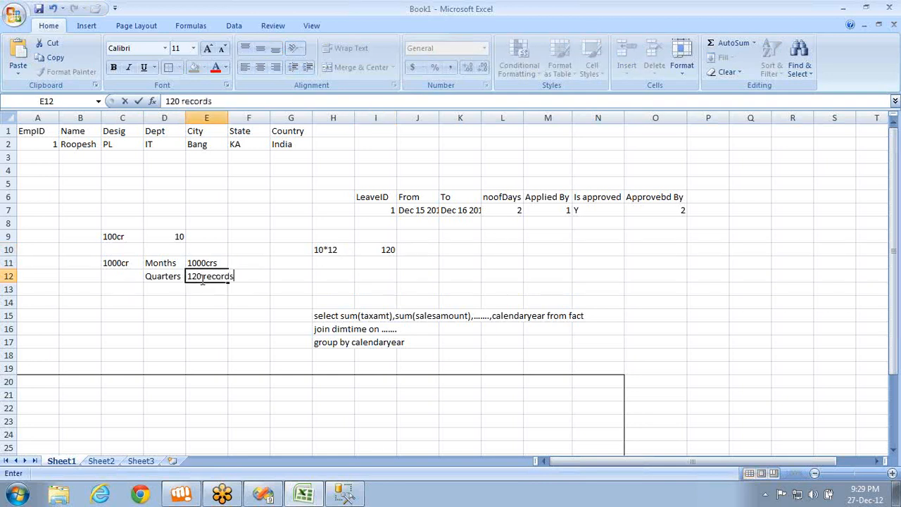
key("Return")
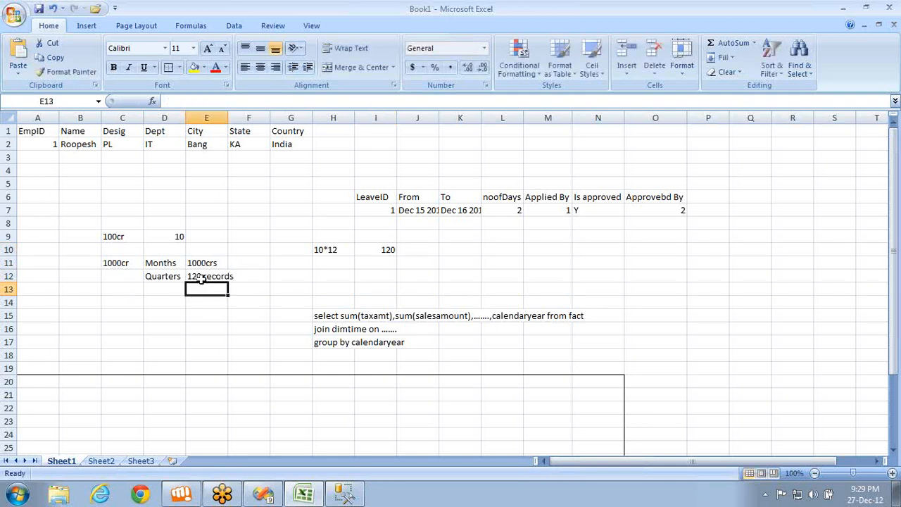
key("Left")
type("Sem")
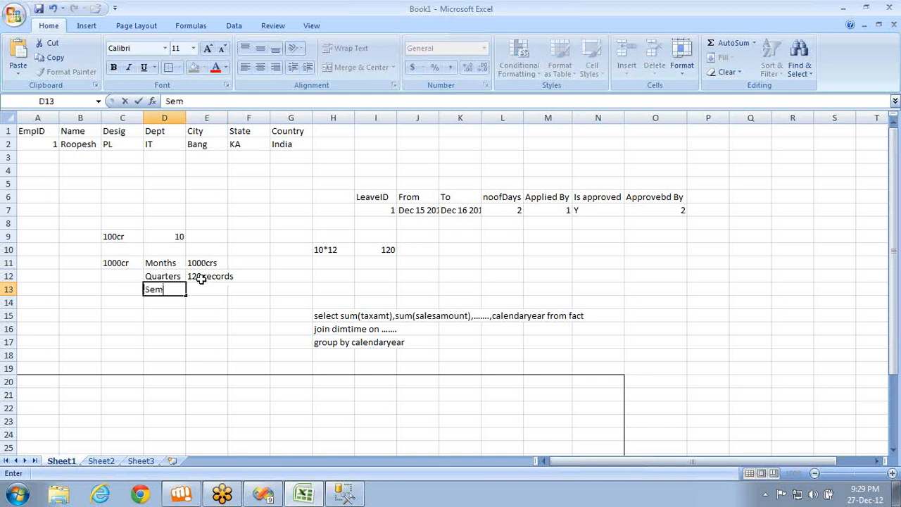
key("Tab")
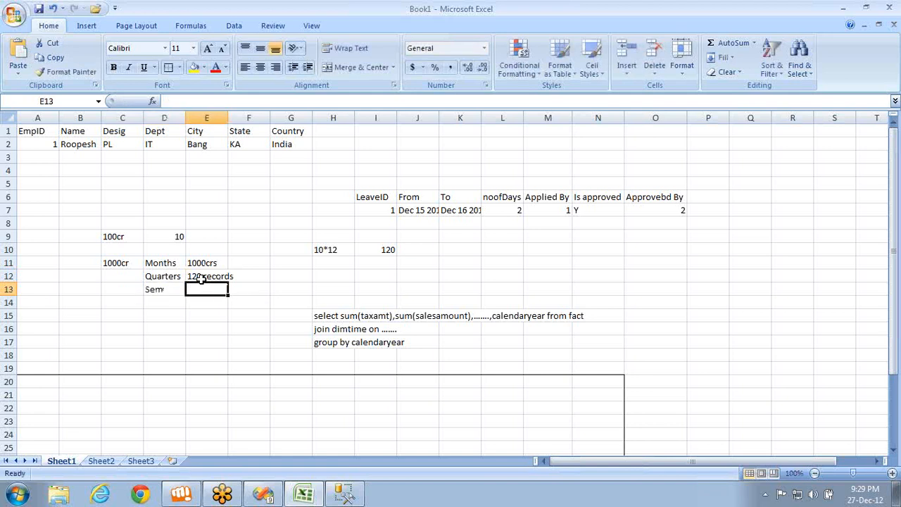
type("4")
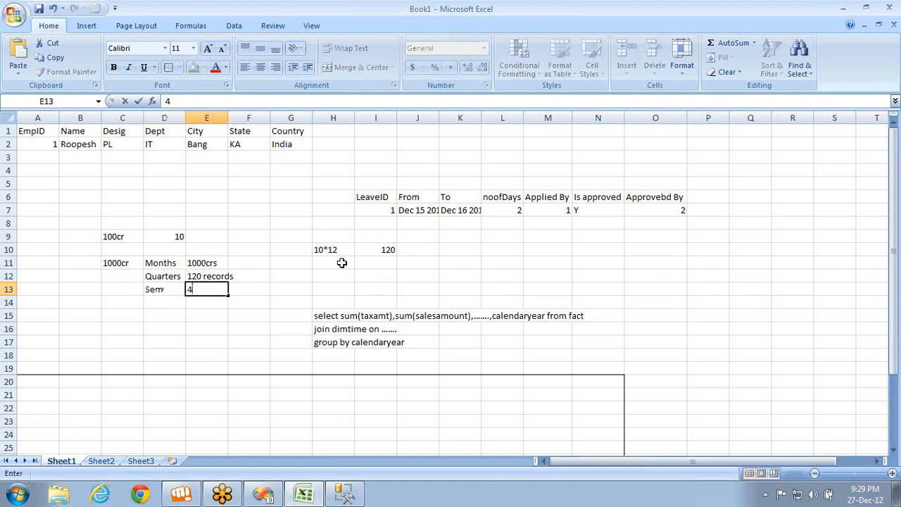
type("*1")
key("BackSpace")
key("BackSpace")
key("BackSpace")
Enter 4*10 as text in H11 and 40 in I11
left_click(341, 263)
type("4")
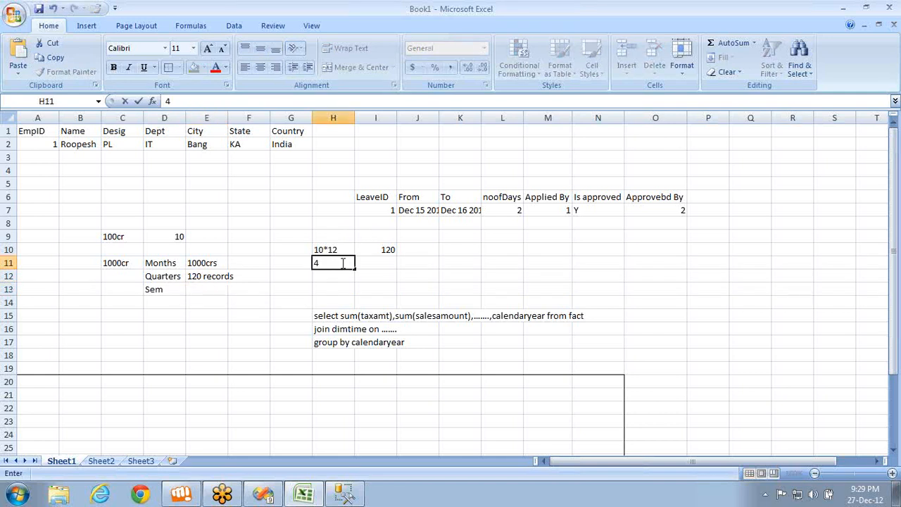
type("*10")
key("Tab")
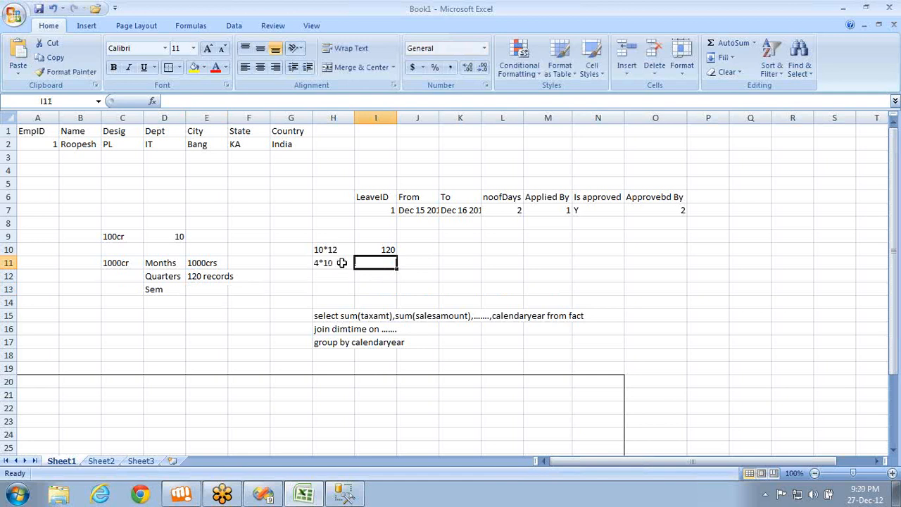
type("40")
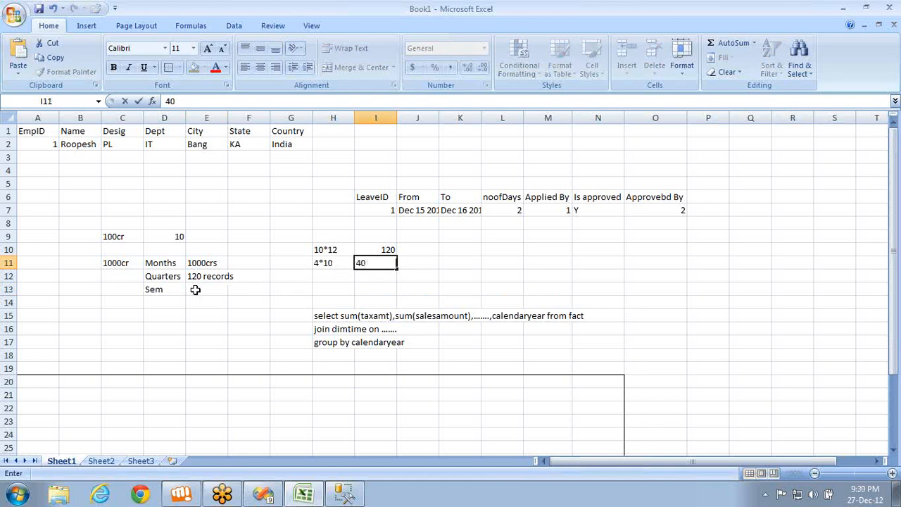
Enter 40 in E13 beside Sem
left_click(195, 290)
type("40")
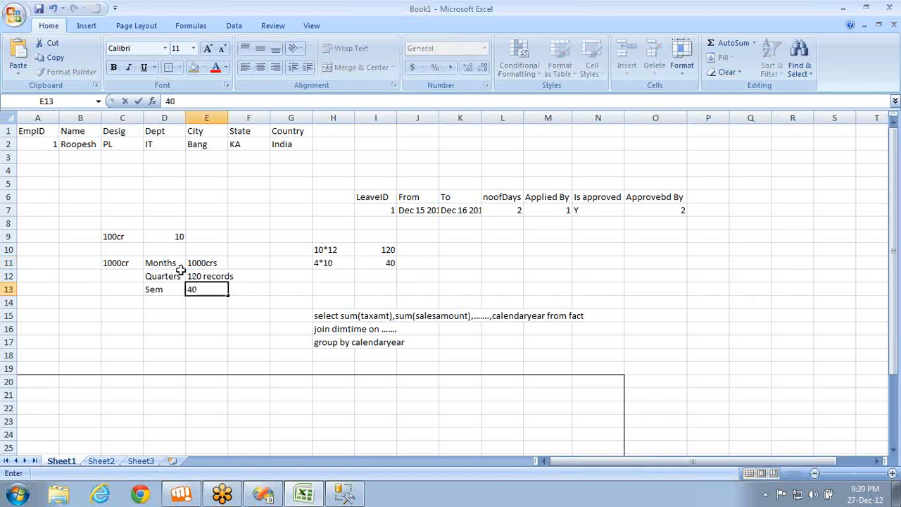
left_click(164, 277)
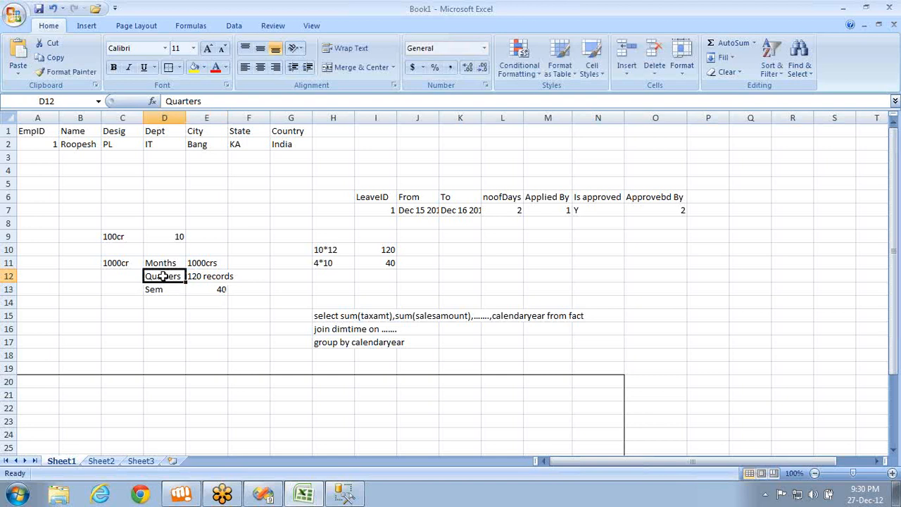
Add a Years row below Sem, with Years in D14 and 20 in E14
left_click(163, 302)
type("Y")
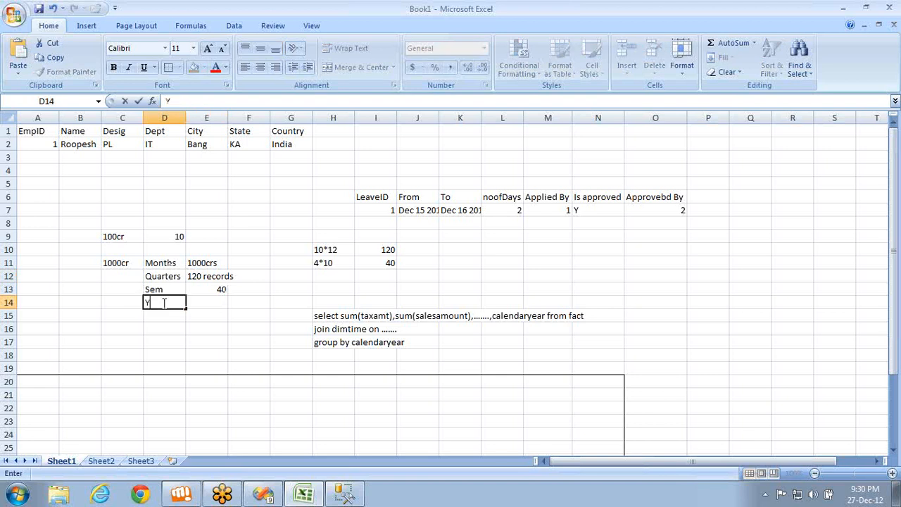
type("ears")
key("Tab")
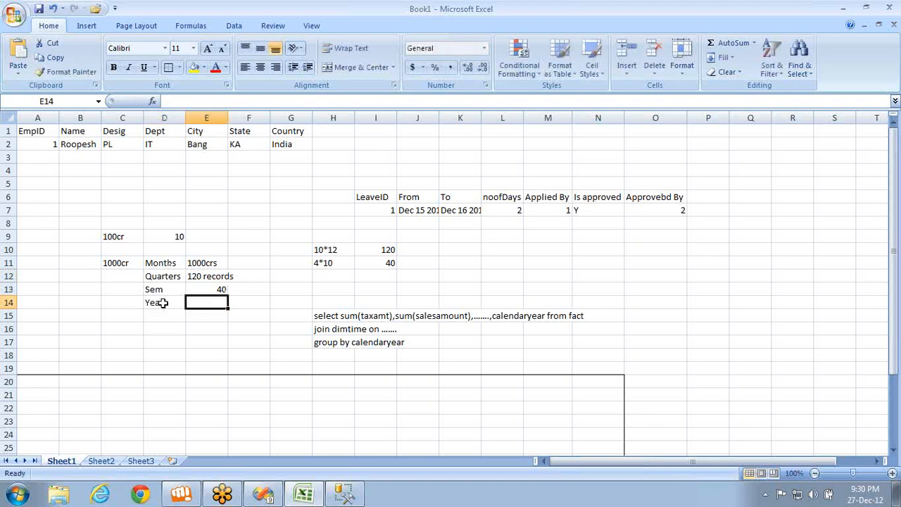
type("20")
key("Return")
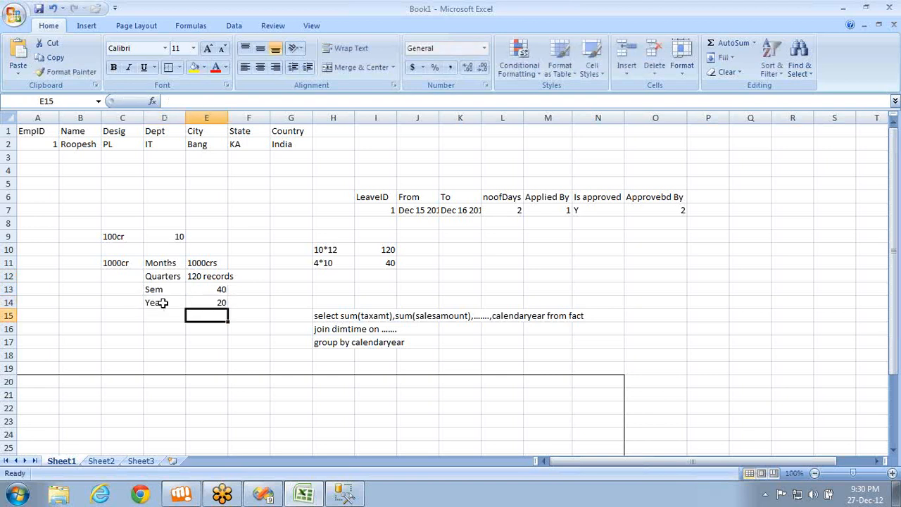
Highlight the record counts for Quarters, Sem and Years in E12 to E14
key("Up")
key("shift+Up")
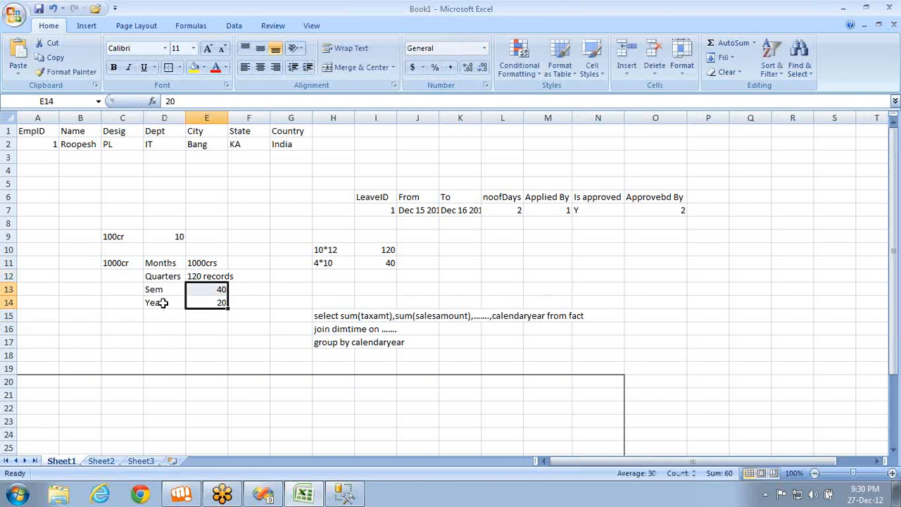
key("shift+Up")
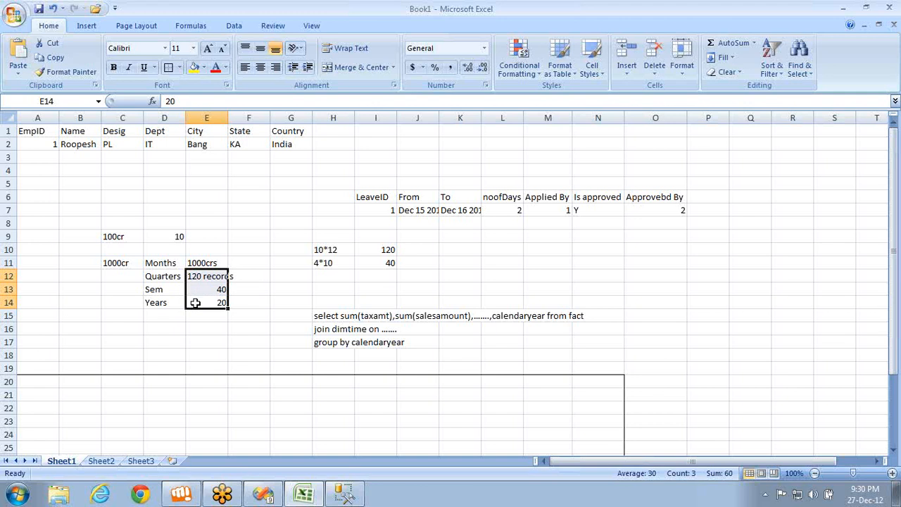
Enter 1000cr in F11 and copy it down to F12 through F14
left_click(258, 264)
type("1000cr")
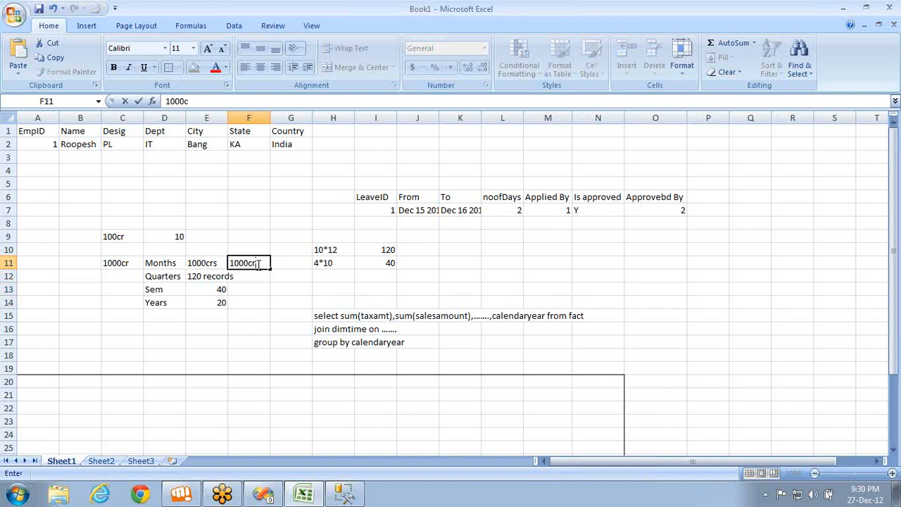
key("Return")
left_click(258, 263)
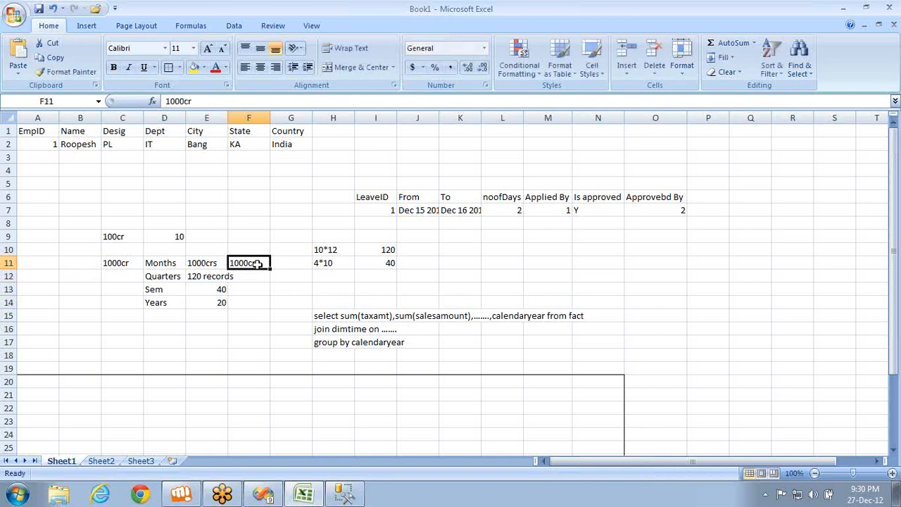
key("ctrl+c")
key("Down")
key("ctrl+v")
key("Down")
key("ctrl+v")
key("Down")
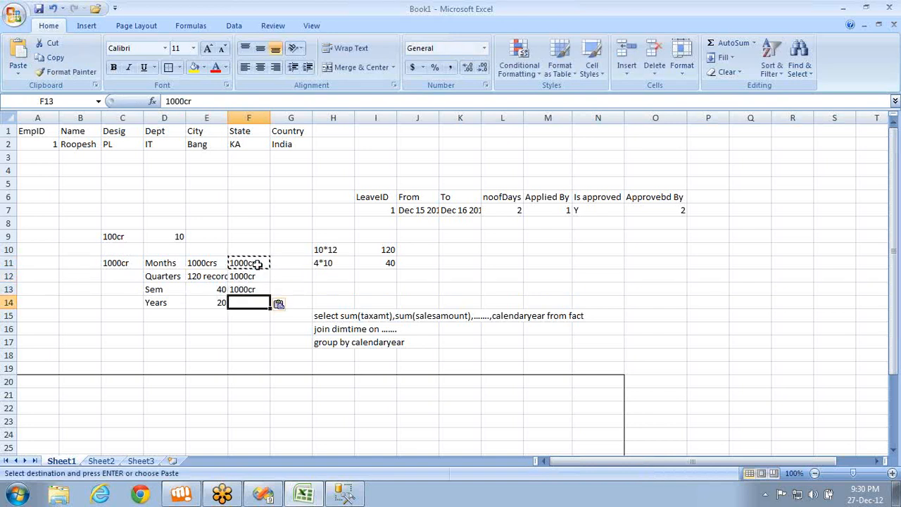
key("ctrl+v")
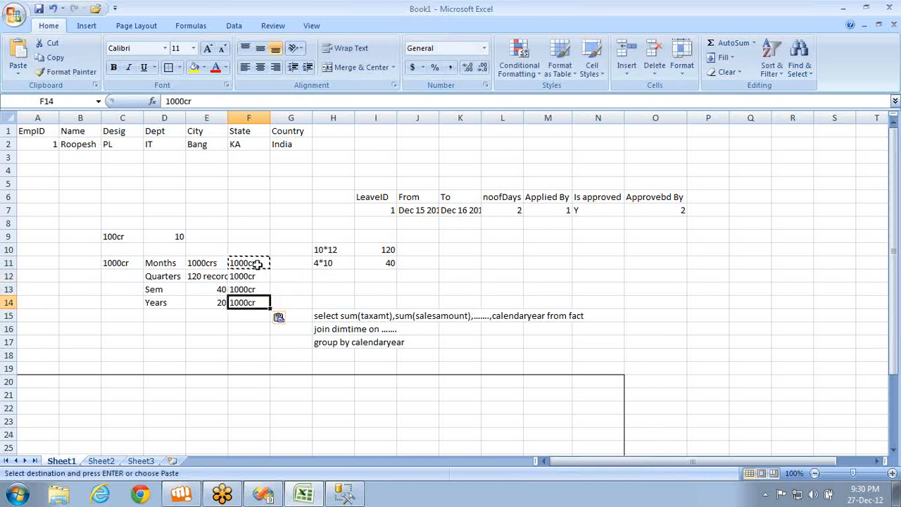
Highlight the time levels and their record counts in D11 to E14
left_click(163, 264)
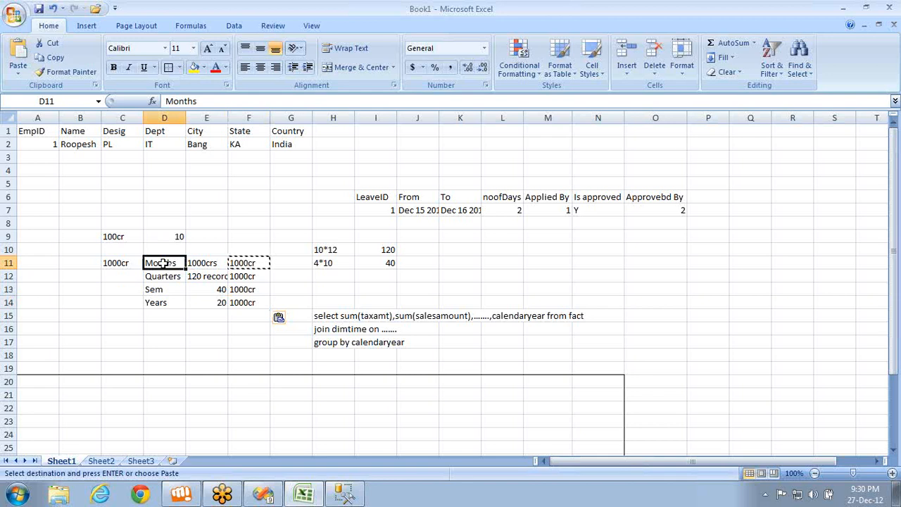
key("shift+Right")
key("shift+Down")
key("shift+Down")
key("shift+Down")
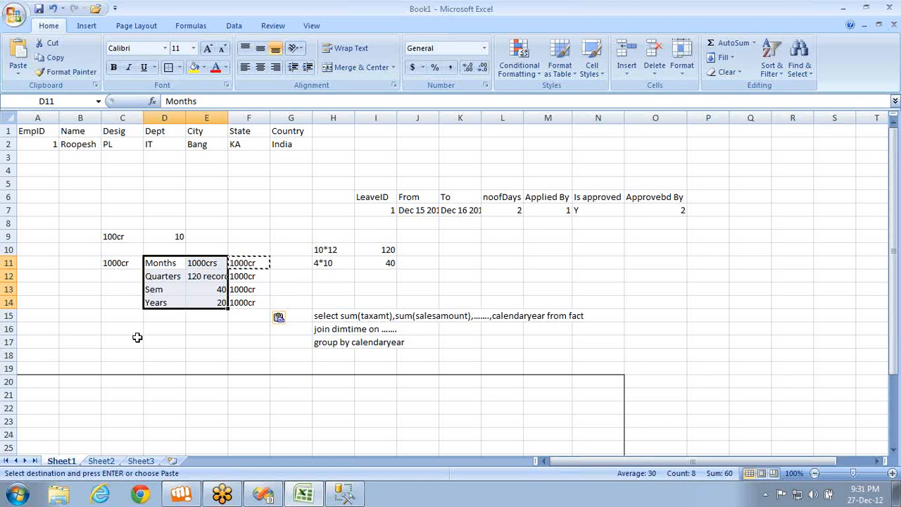
Change the Months value in E11 to 100000cr
left_click(194, 262)
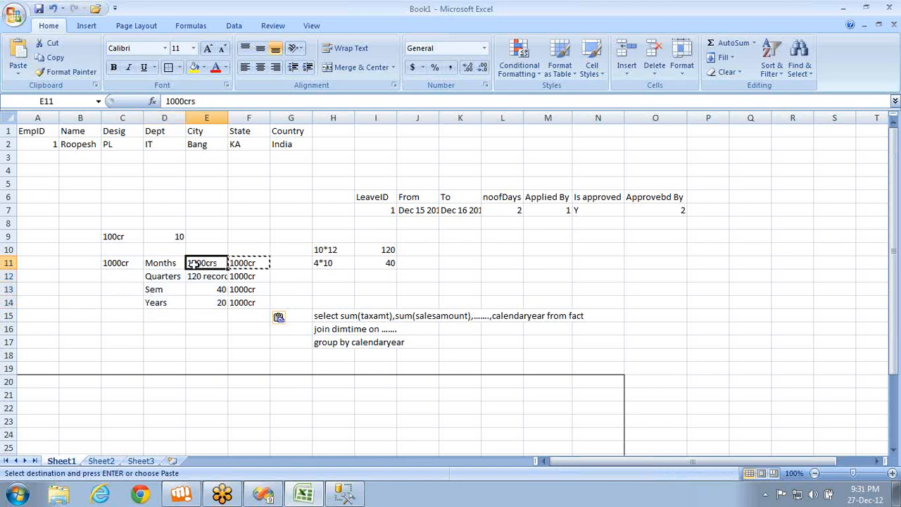
double_click(194, 263)
type("100")
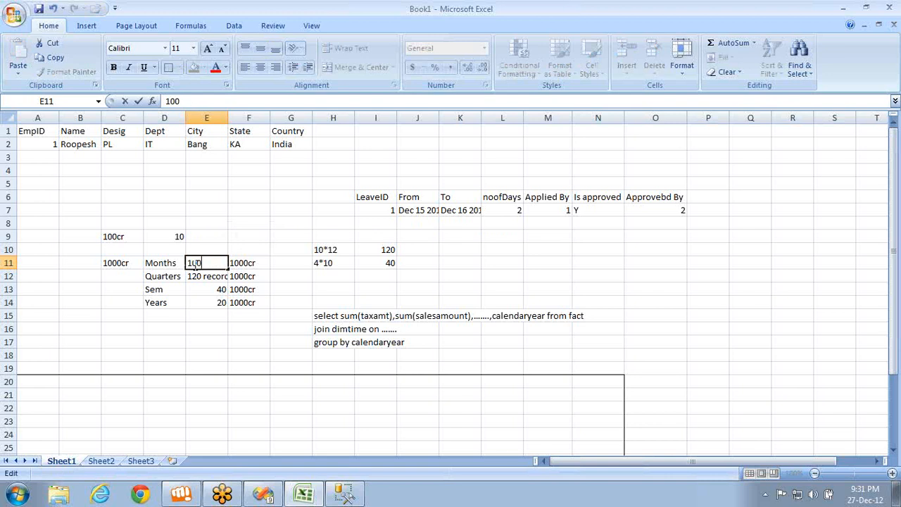
type("000cr")
key("Return")
key("shift+Down")
key("shift+Down")
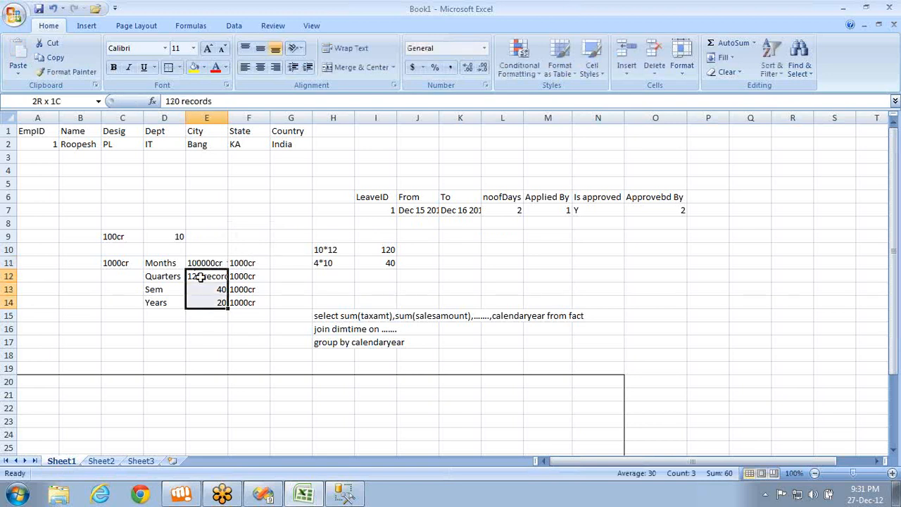
Copy the 100000cr value from E11 into F11 through F14
left_click(238, 261)
left_click(217, 262)
key("ctrl+c")
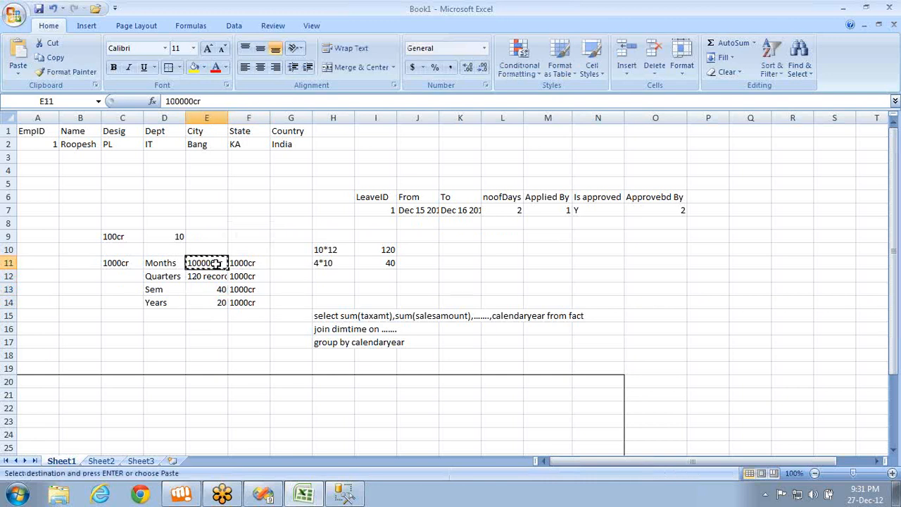
key("Right")
key("ctrl+v")
key("Down")
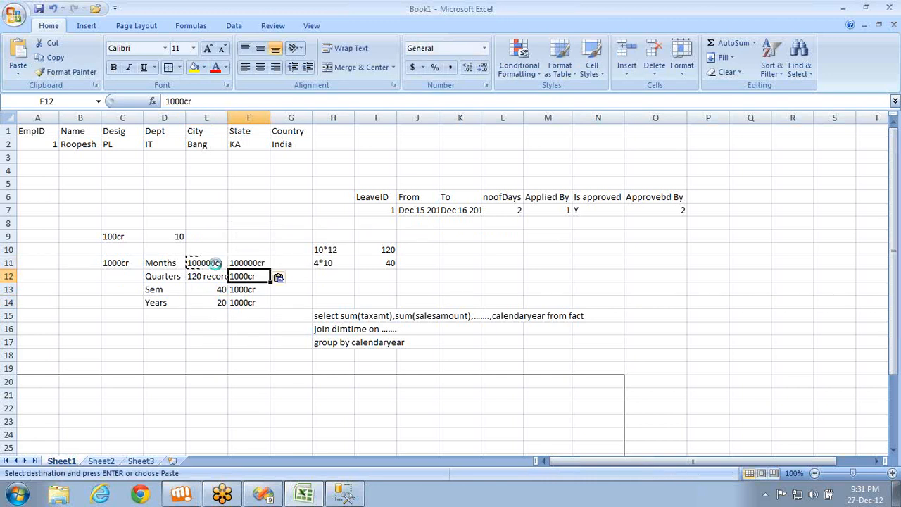
key("ctrl+v")
key("Down")
key("ctrl+v")
key("Down")
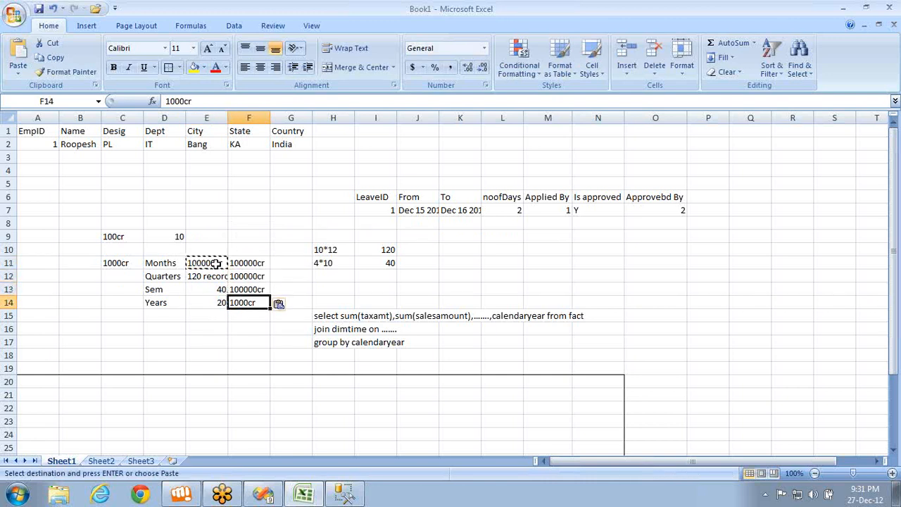
key("ctrl+v")
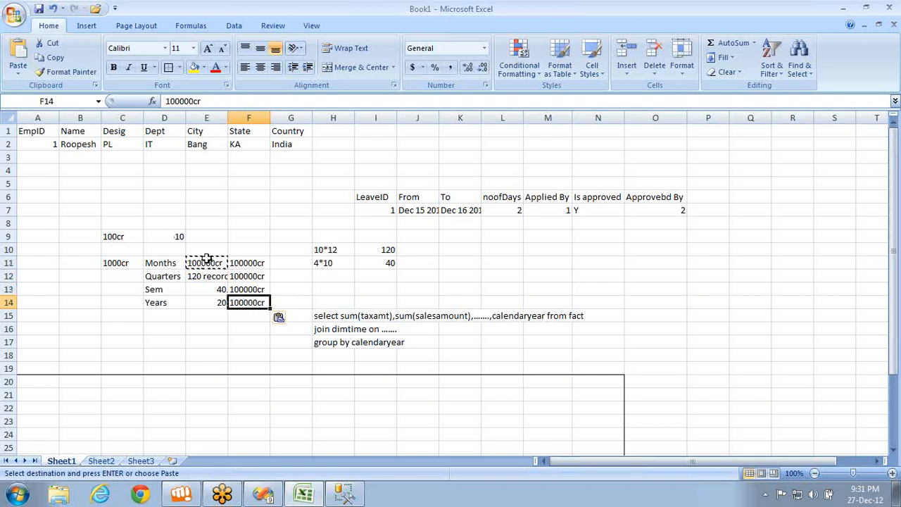
Highlight the record counts of all four time levels in E11 to E14
left_click(207, 260)
key("shift+Down")
key("shift+Down")
key("shift+Down")
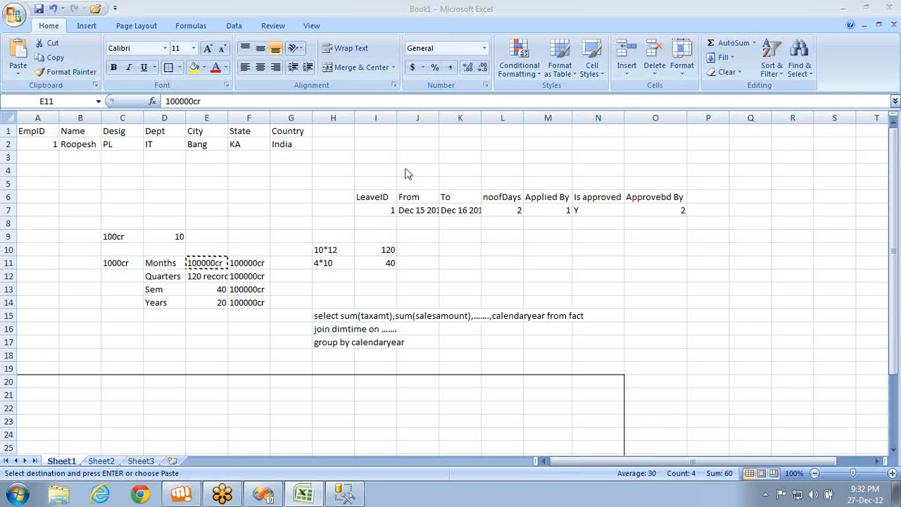
key("ctrl+shift+Down")
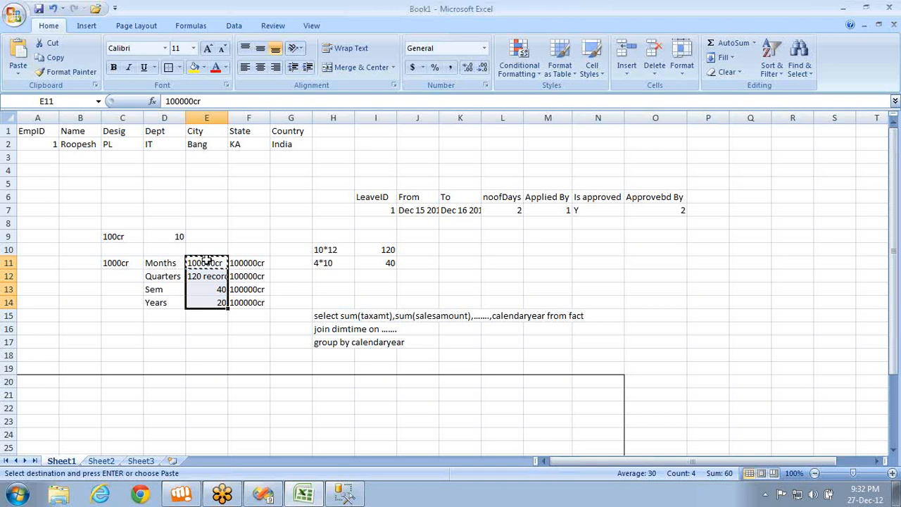
Walk through the Months, Quarters, Sem and Years labels in D11 to D14, pairing each level with the one above it
left_click(161, 264)
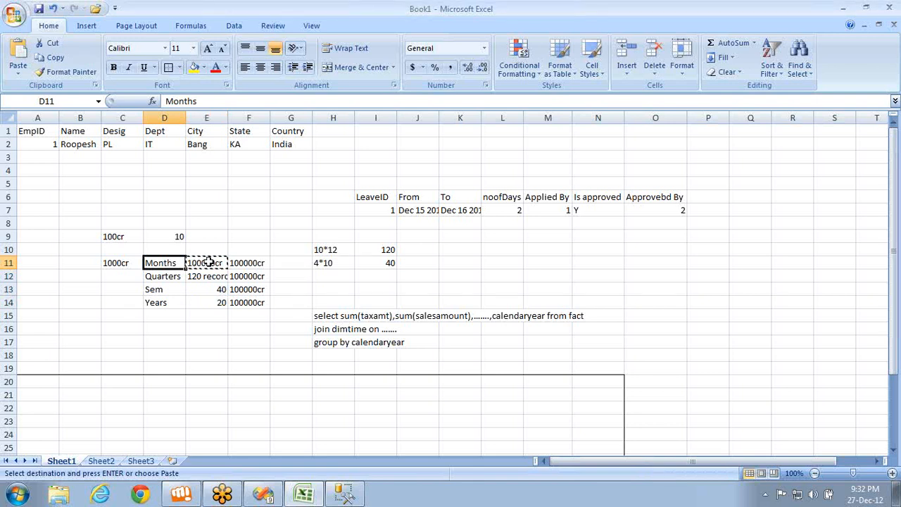
left_click(173, 276)
left_click(161, 263)
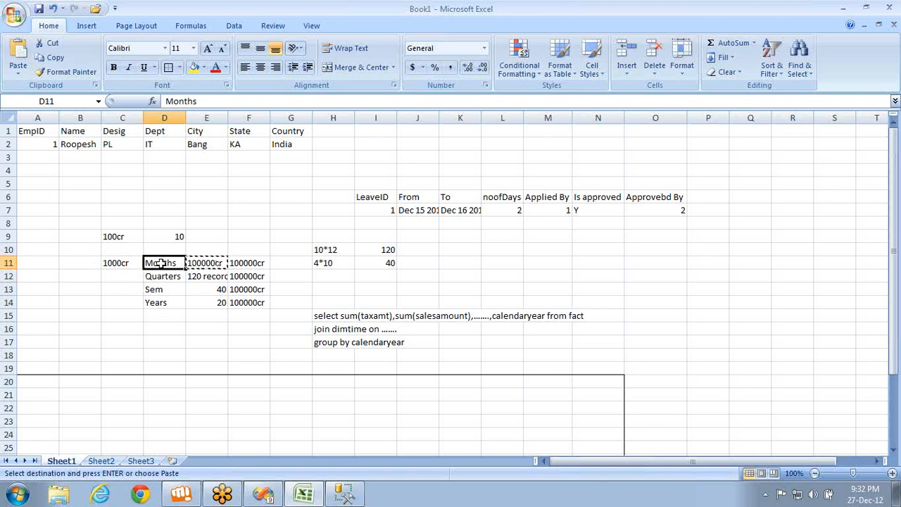
left_click(163, 276)
left_click(157, 262)
left_click(164, 291)
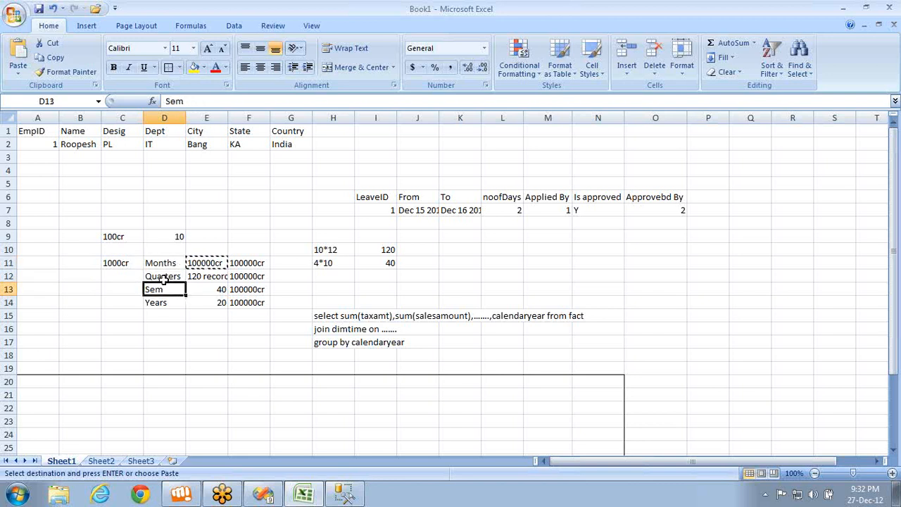
left_click(164, 276)
left_click(166, 301)
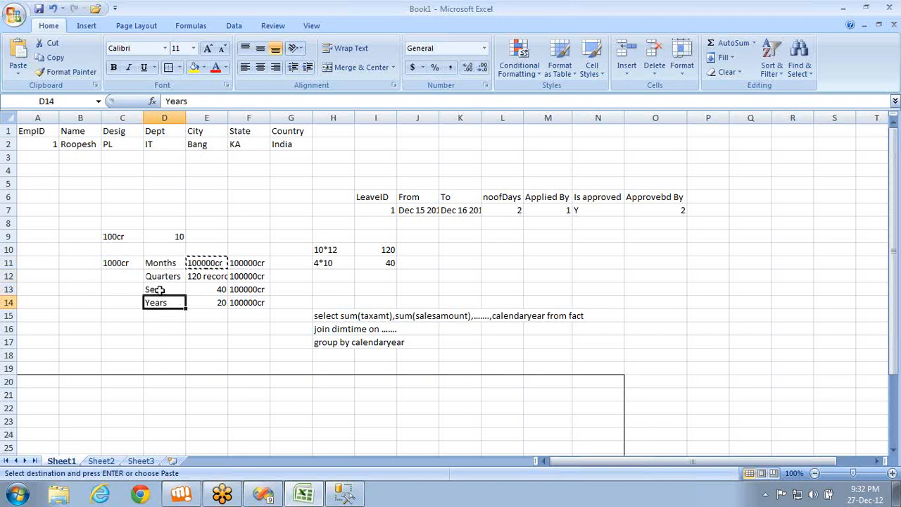
left_click(159, 290)
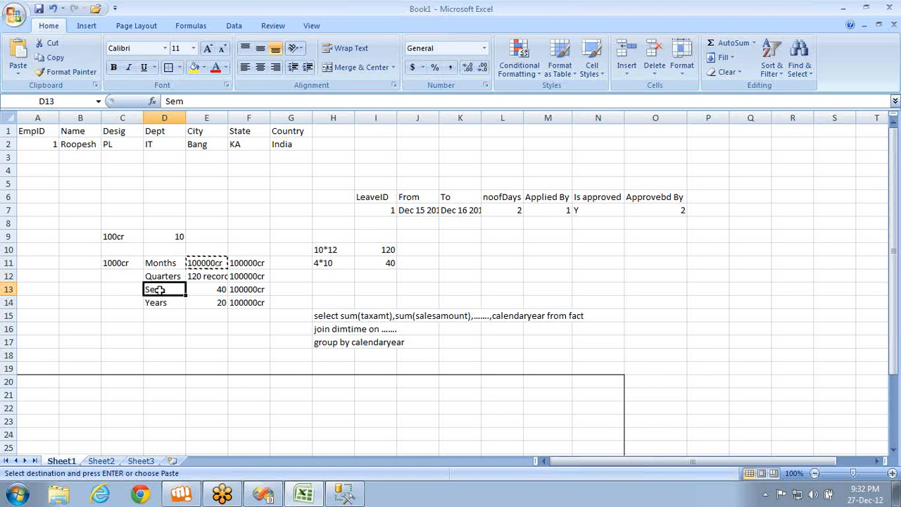
Switch to Visual Studio, show the Time dimension's attribute relationships and select Calendar Quarter under Time Key
key("alt+Tab")
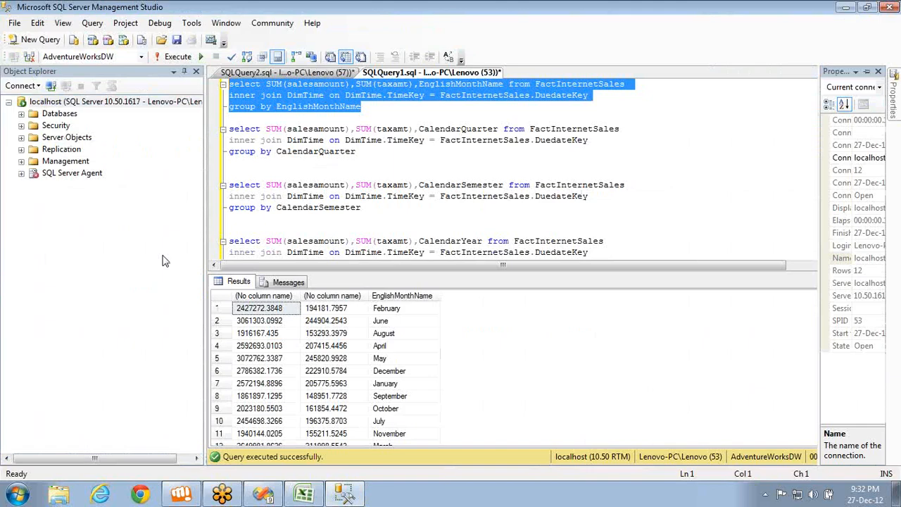
key("alt+Tab")
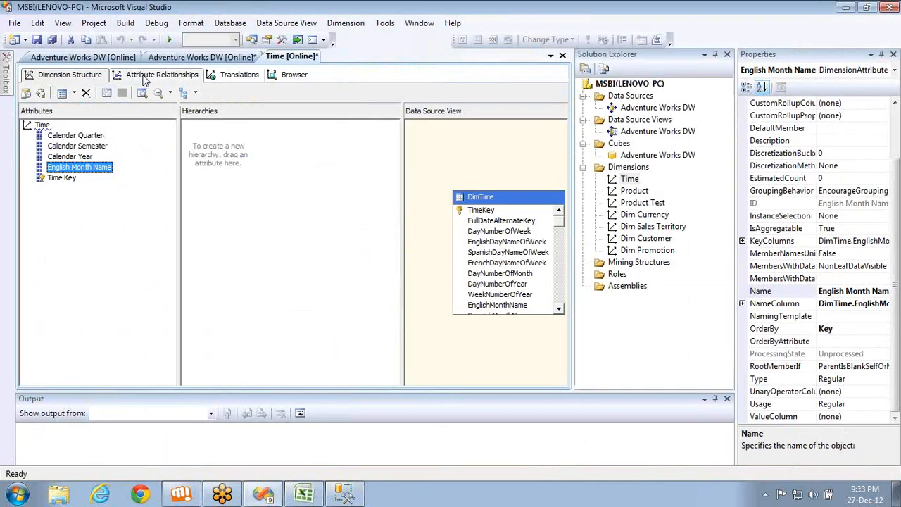
left_click(145, 78)
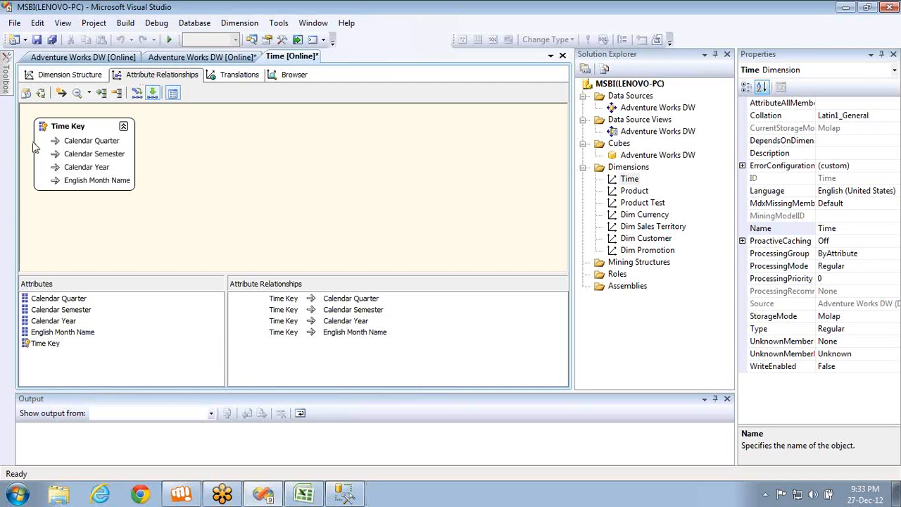
left_click(83, 143)
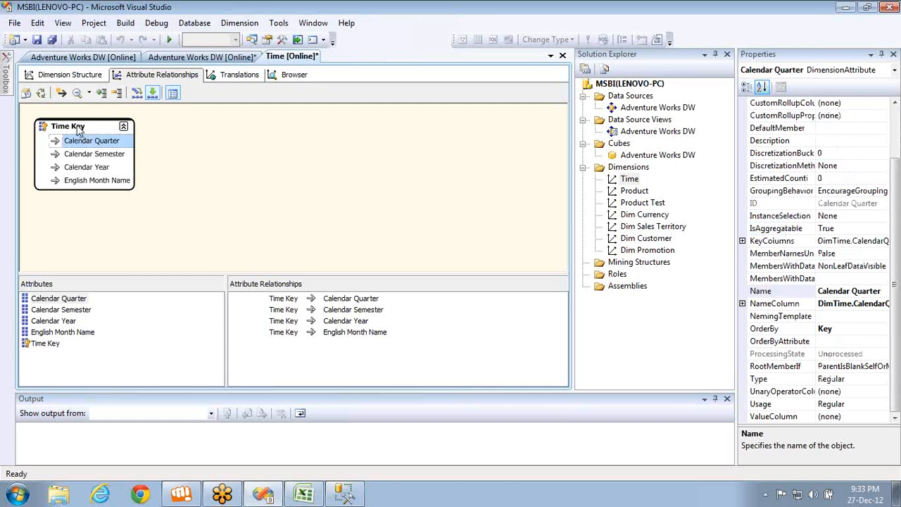
Walk through the attribute relationships by pairing Time Key with Calendar Semester, Calendar Year and English Month Name
left_click(79, 130)
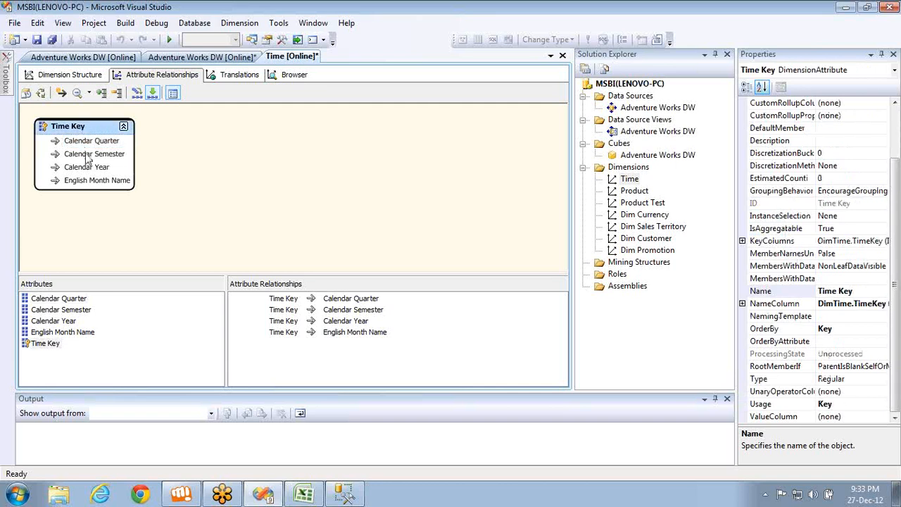
left_click(88, 155)
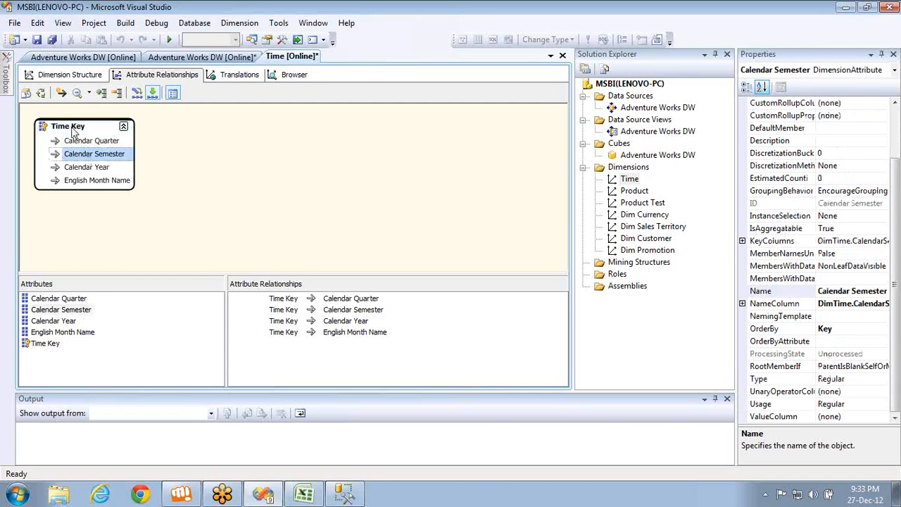
left_click(73, 130)
left_click(83, 169)
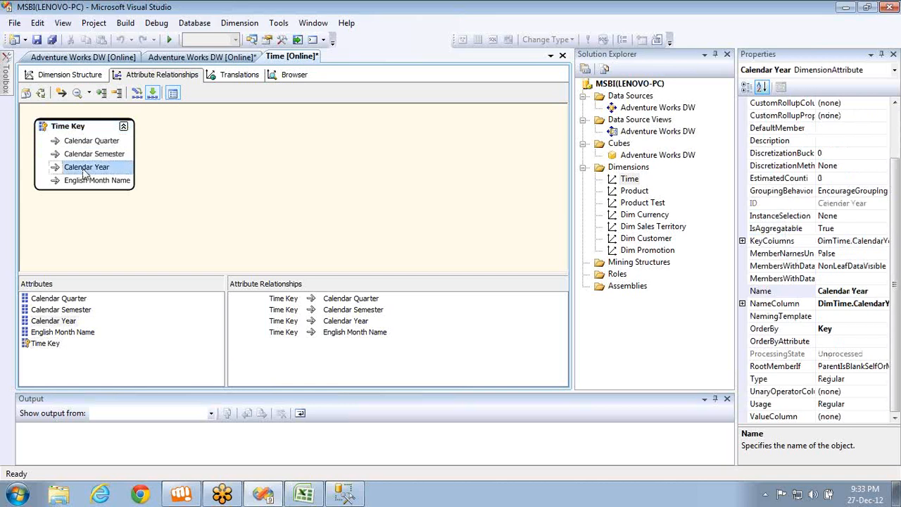
left_click(72, 131)
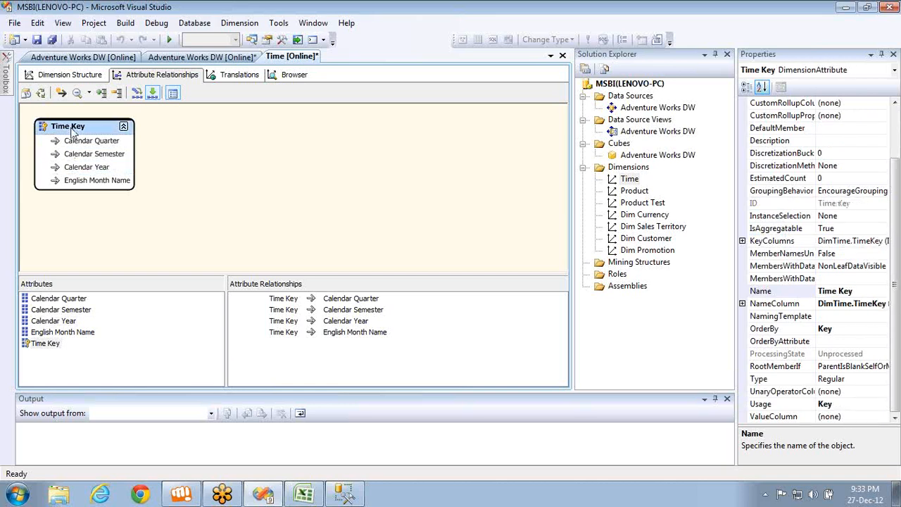
left_click(86, 181)
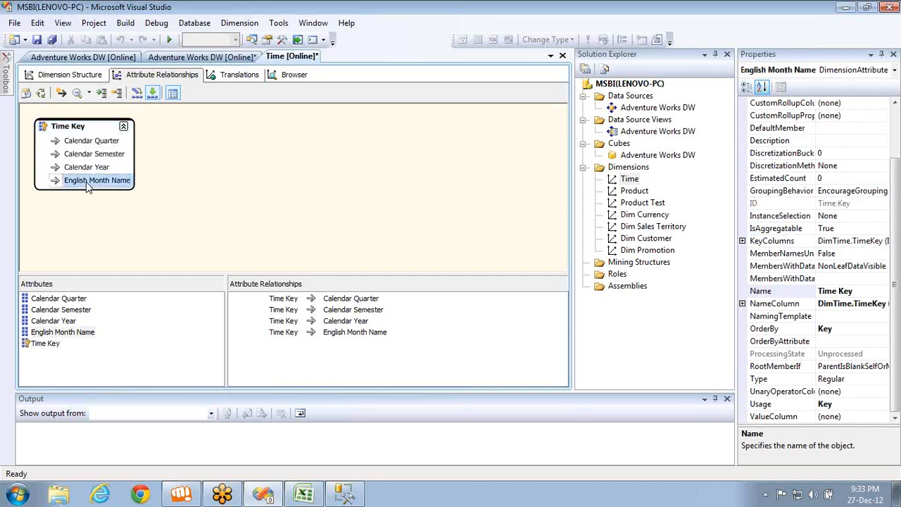
left_click(64, 131)
Switch to Excel, highlight the 100000cr values in F11 to F14 and compare them with the Time dimension's attribute relationships
key("alt+Tab")
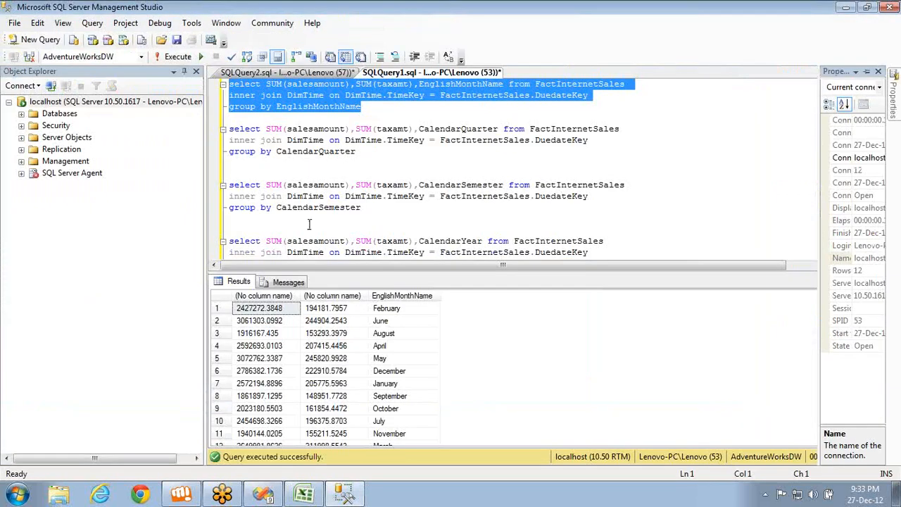
key("alt+Tab")
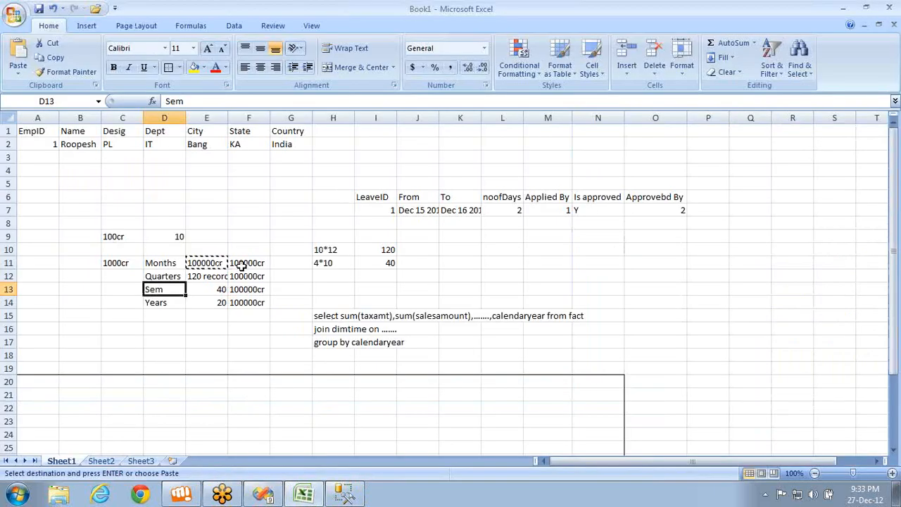
left_click(241, 265)
key("shift+Down")
key("shift+Down")
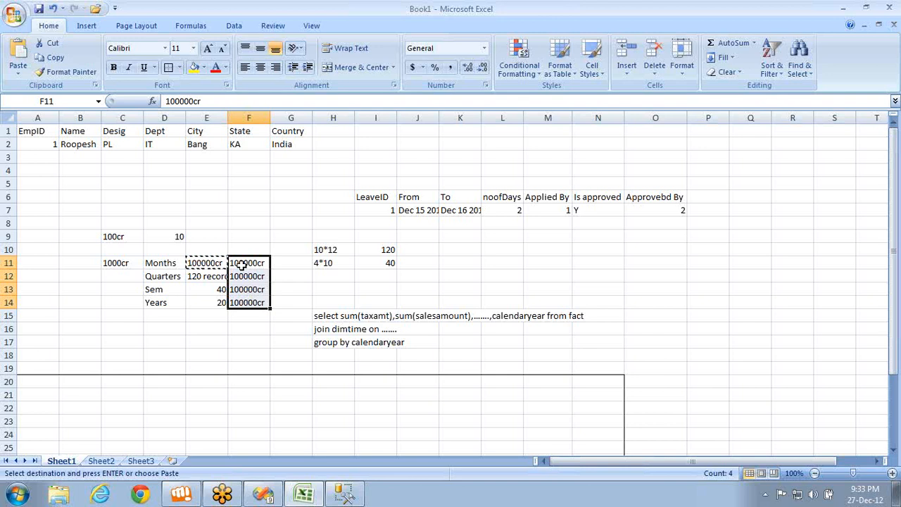
key("alt+Tab")
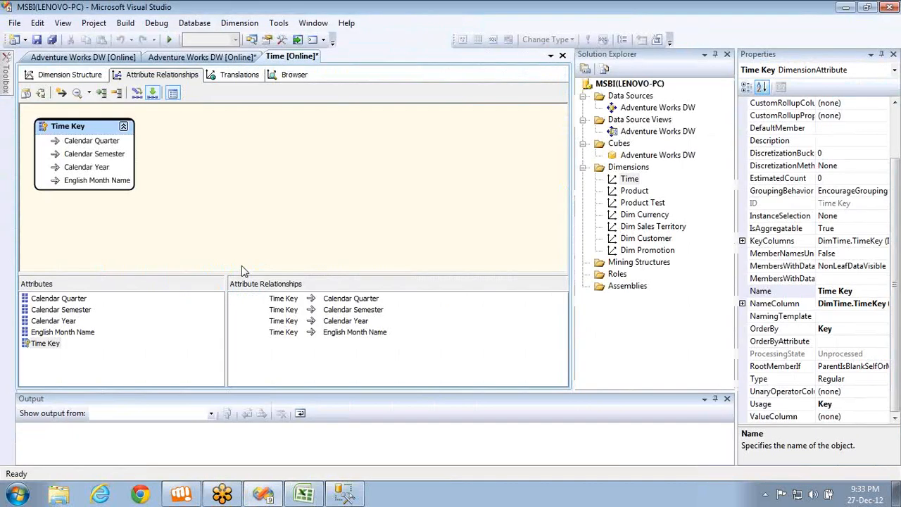
key("alt+Tab")
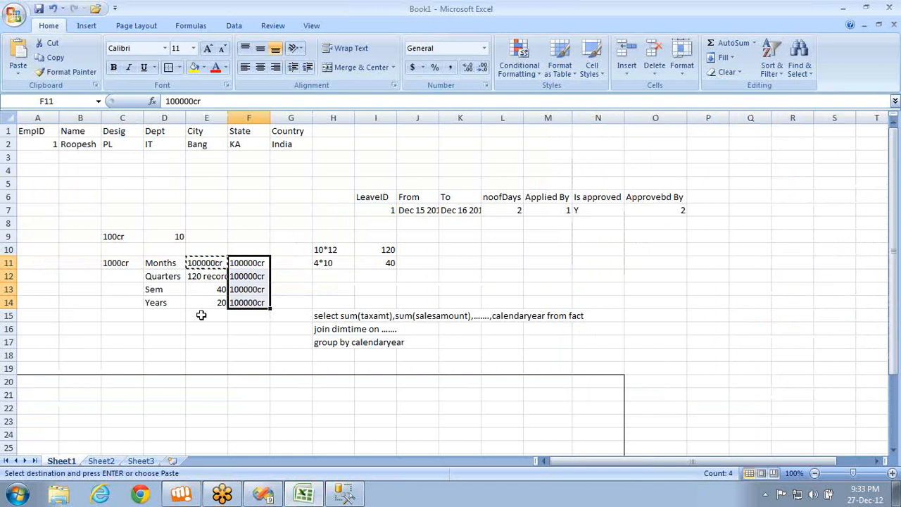
In Visual Studio, build a Time dimension hierarchy with levels Calendar Year, Calendar Semester, Calendar Quarter and English Month Name
key("alt+Tab")
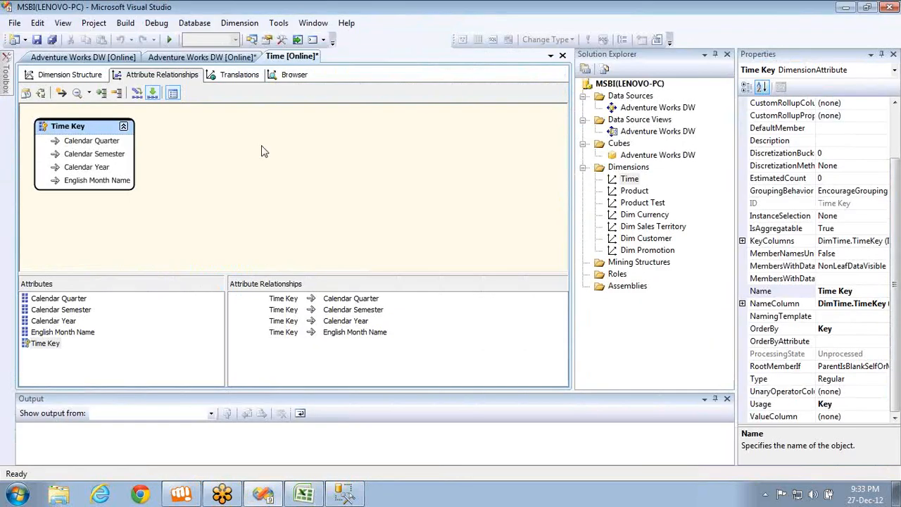
left_click(85, 75)
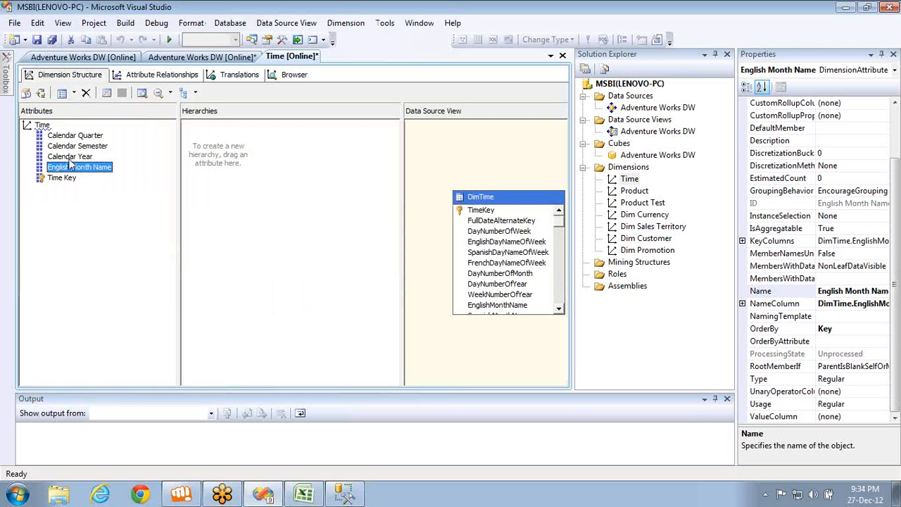
left_click_drag(70, 161, 242, 155)
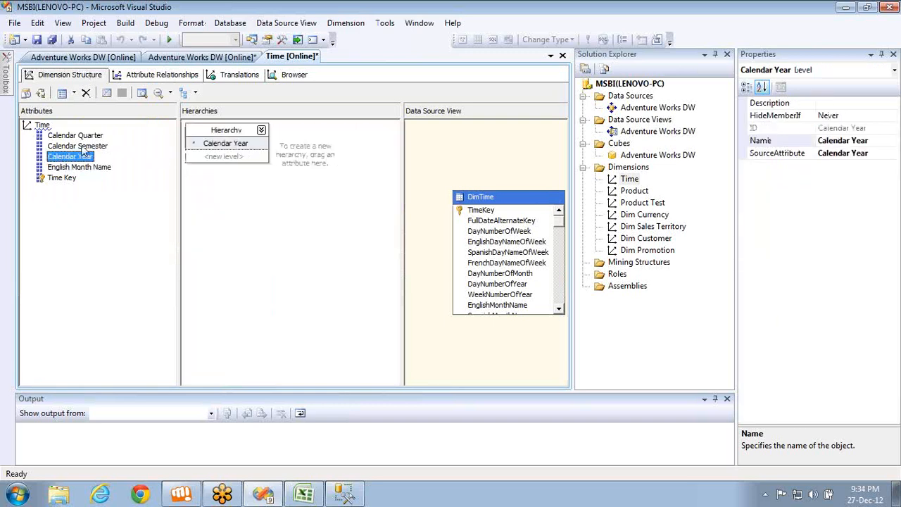
left_click_drag(83, 145, 245, 158)
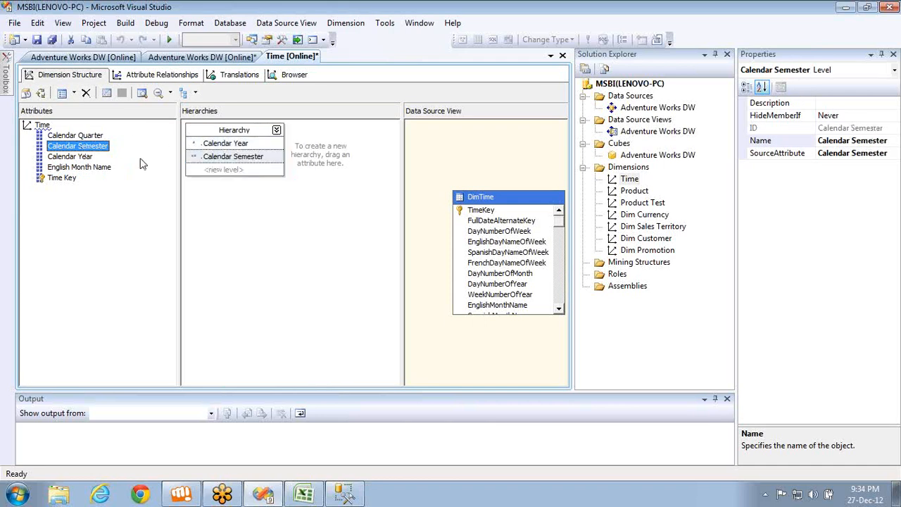
left_click_drag(86, 137, 219, 176)
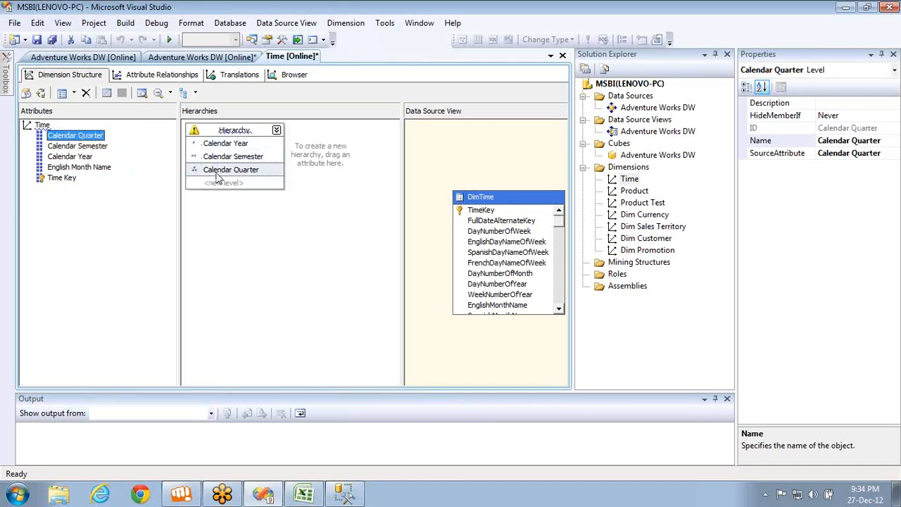
left_click_drag(78, 170, 204, 187)
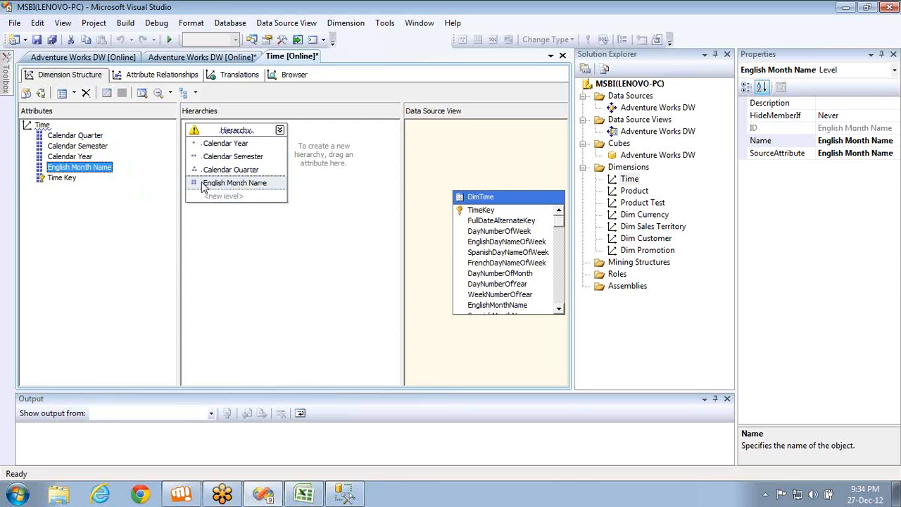
Switch to Excel and highlight the record counts and amounts in E11 to F15, followed by the 100000cr values in F11 to F14
key("alt+Tab")
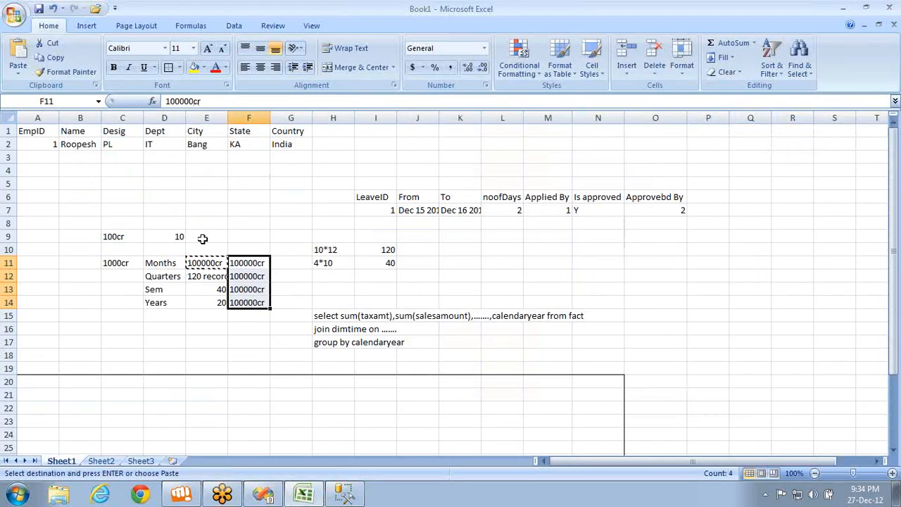
key("shift+Down")
key("shift+Down")
key("shift+Down")
key("shift+Down")
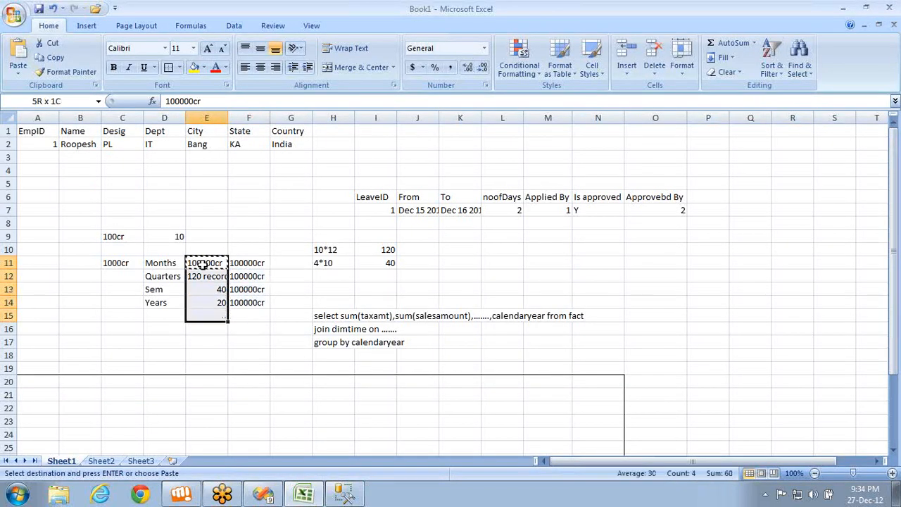
key("shift+Right")
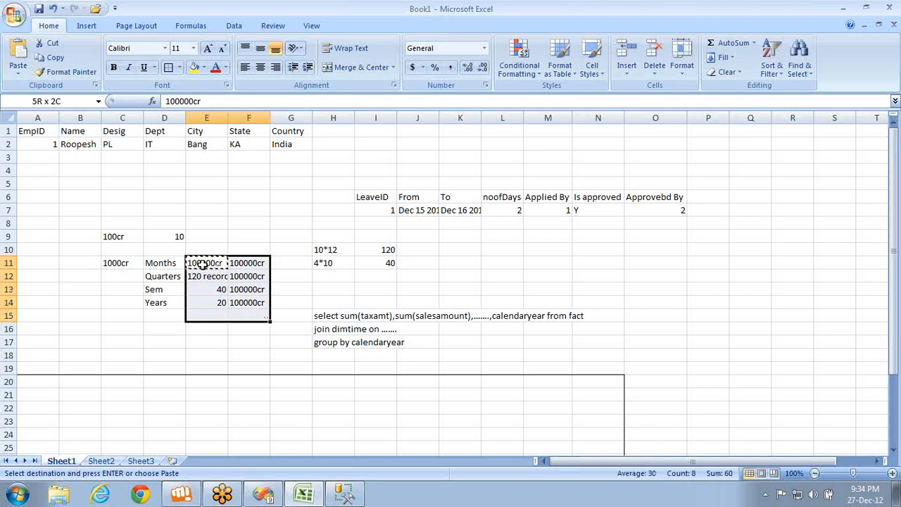
left_click(240, 263)
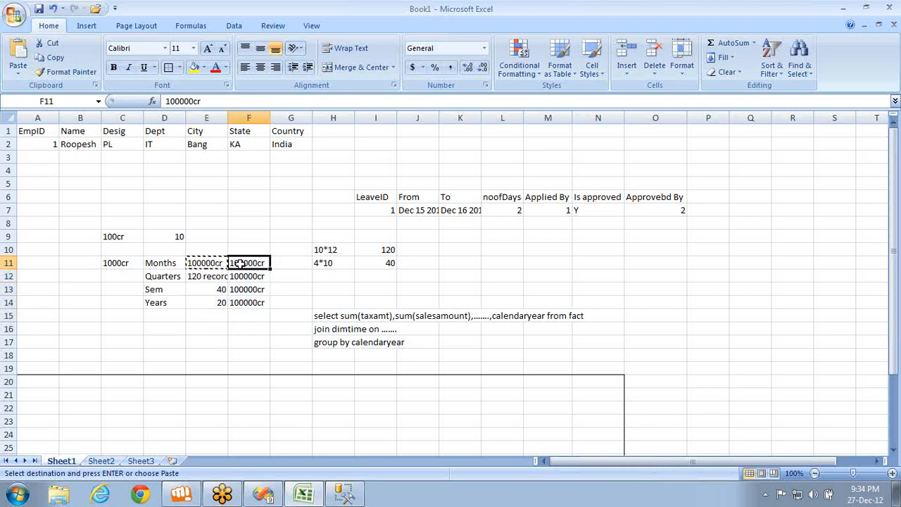
key("shift+Down")
key("shift+Down")
key("shift+Down")
Return to Visual Studio and show the Time dimension's attribute relationships, pointing out Calendar Semester and Time Key
key("alt+Tab")
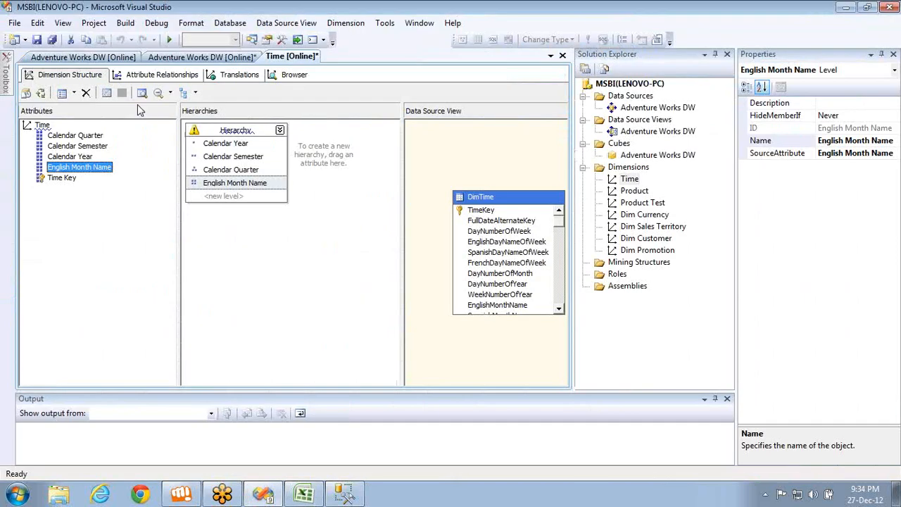
left_click(139, 75)
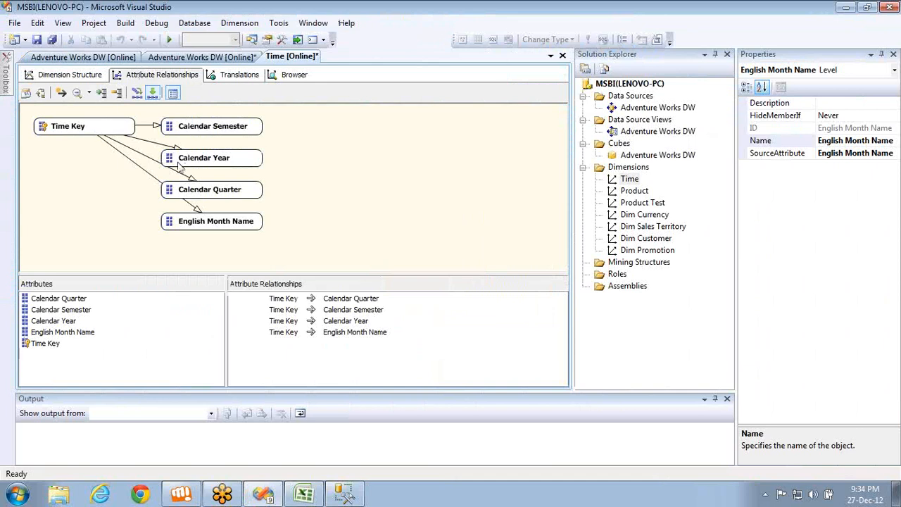
left_click(191, 128)
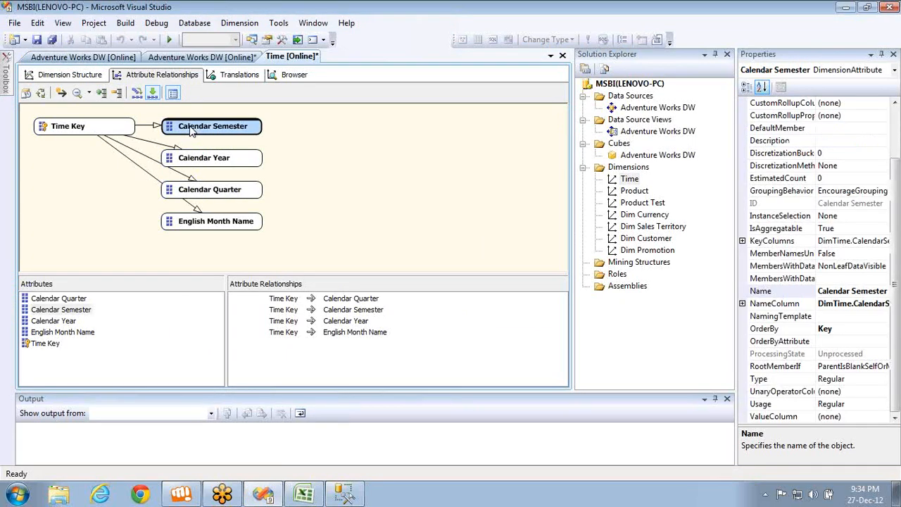
left_click(79, 133)
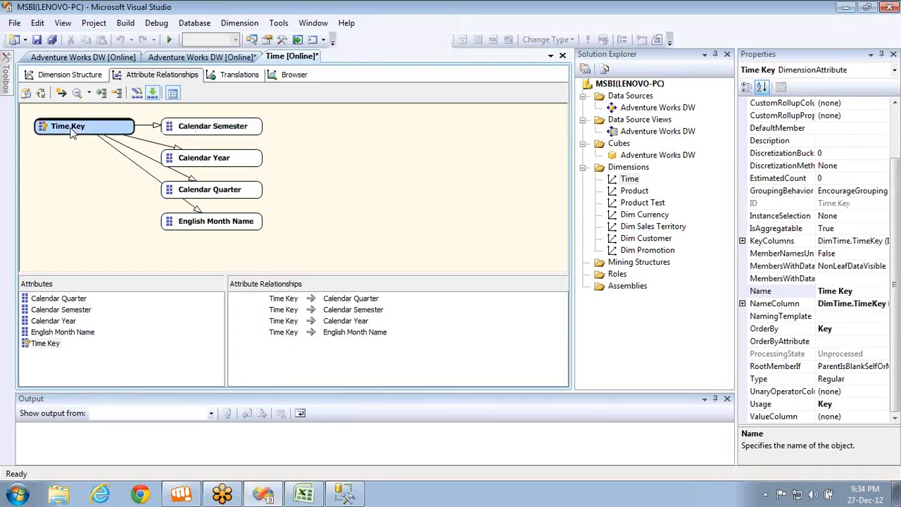
Examine the direct relationships from Time Key to Calendar Year, Calendar Quarter and English Month Name
left_click(181, 160)
left_click(67, 121)
left_click(212, 195)
left_click(78, 126)
left_click(190, 228)
left_click(82, 131)
Save and fully process the Time dimension, expanding its processing details before closing the process windows
left_click(40, 94)
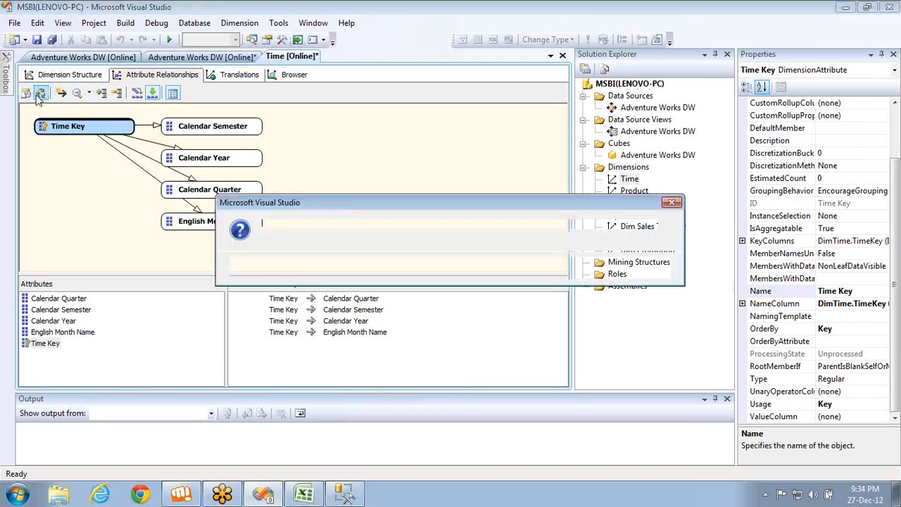
key("Return")
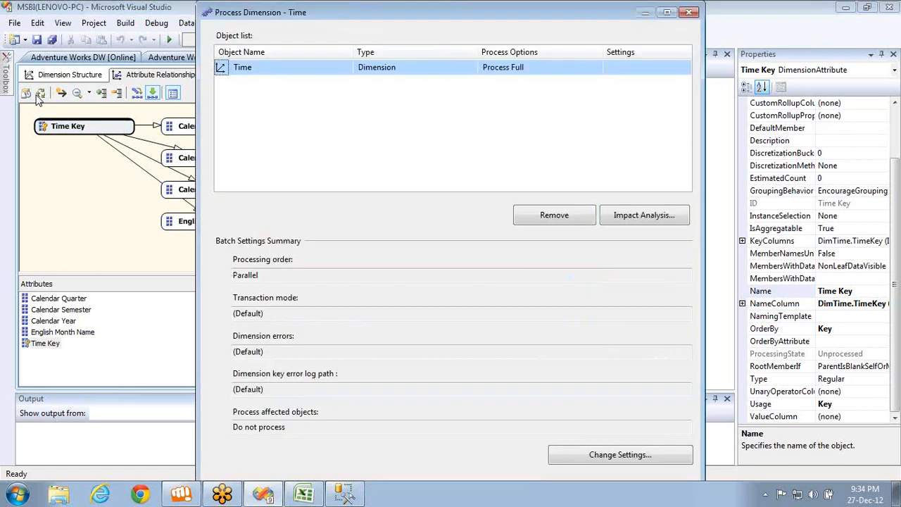
key("Return")
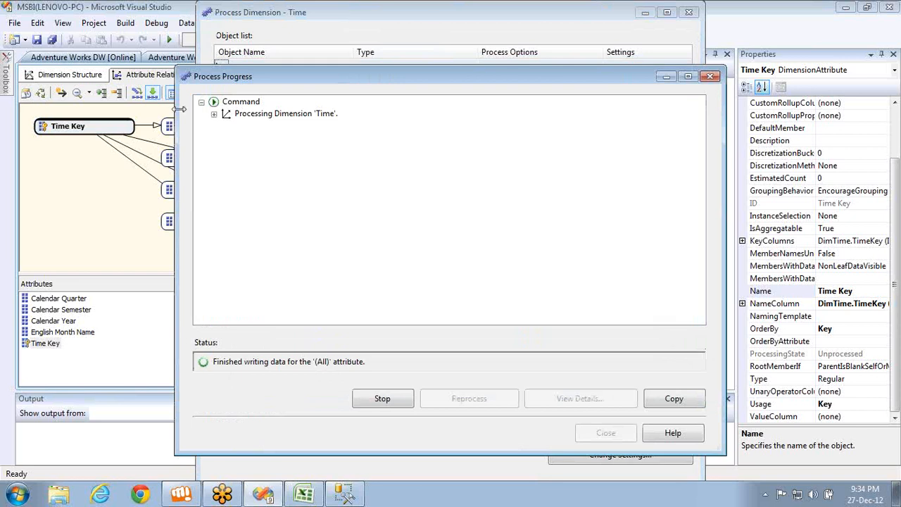
left_click(215, 115)
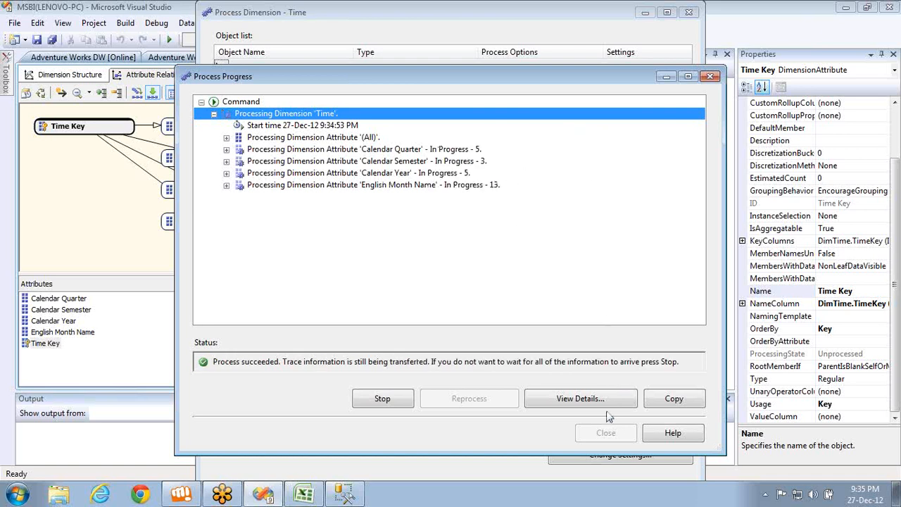
left_click(605, 432)
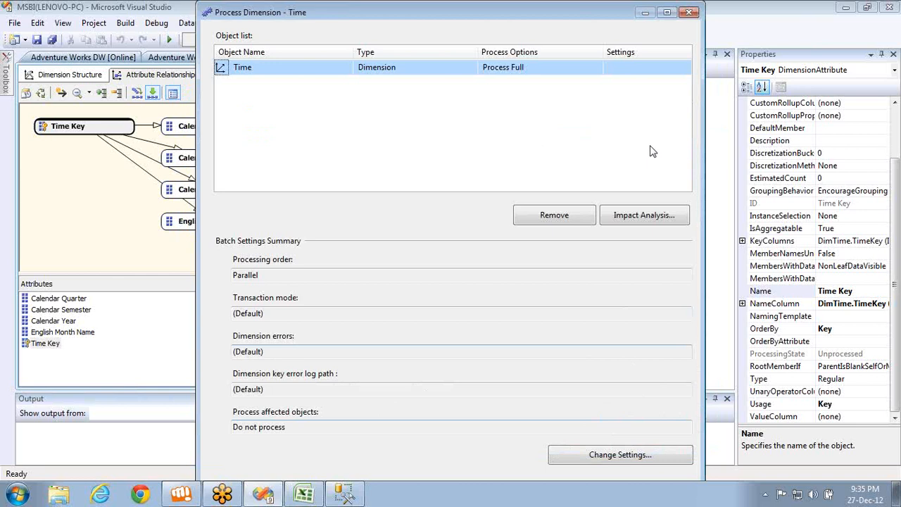
left_click(689, 12)
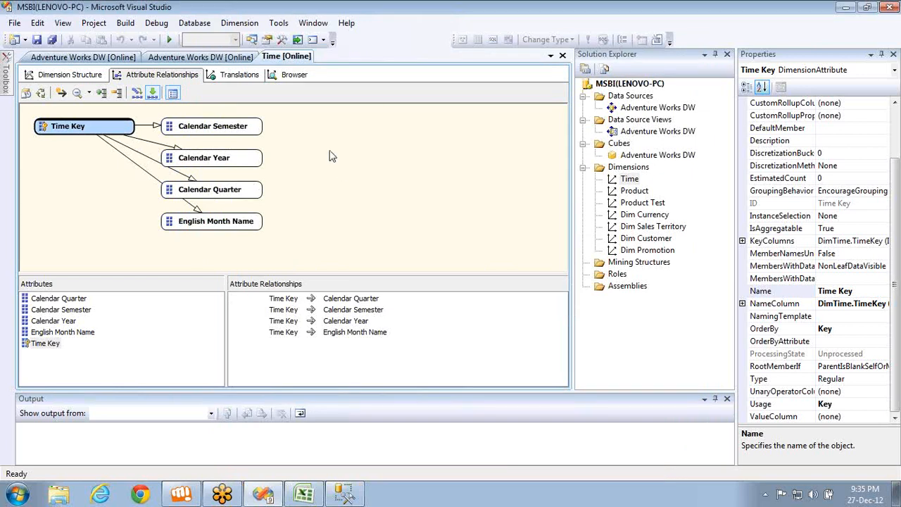
Switch to SQL Server Management Studio and append and run "select COUNT(*) from FactInternetSales" at the end of SQLQuery1.sql
key("alt+Tab")
key("alt+Tab")
key("Tab")
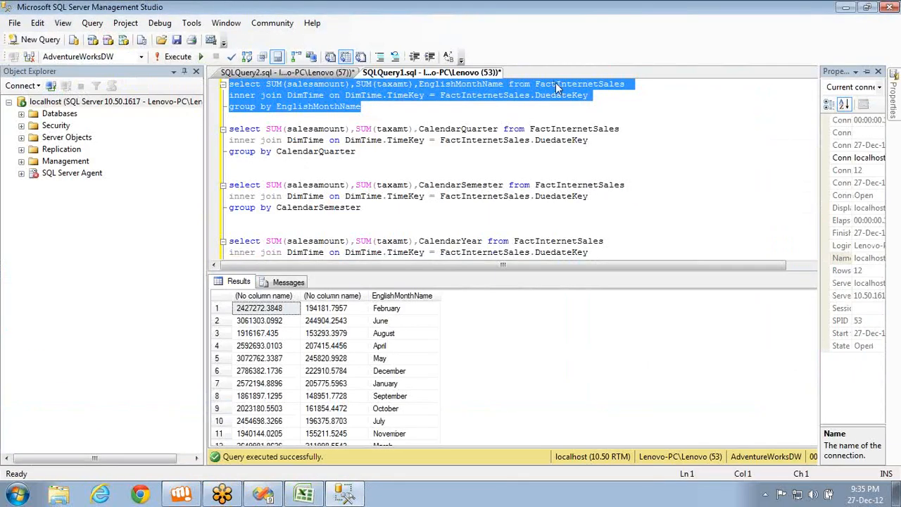
double_click(556, 84)
key("ctrl+End")
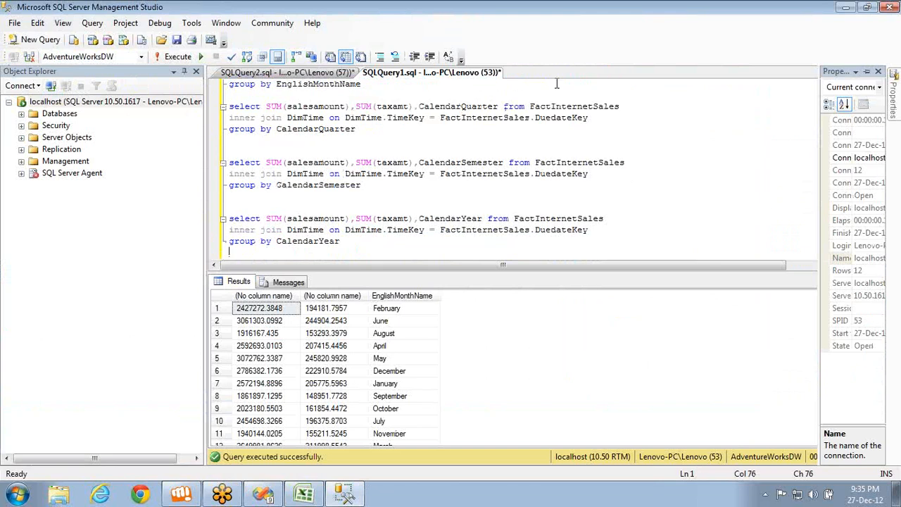
key("Return")
key("Return")
type("select COUNT(")
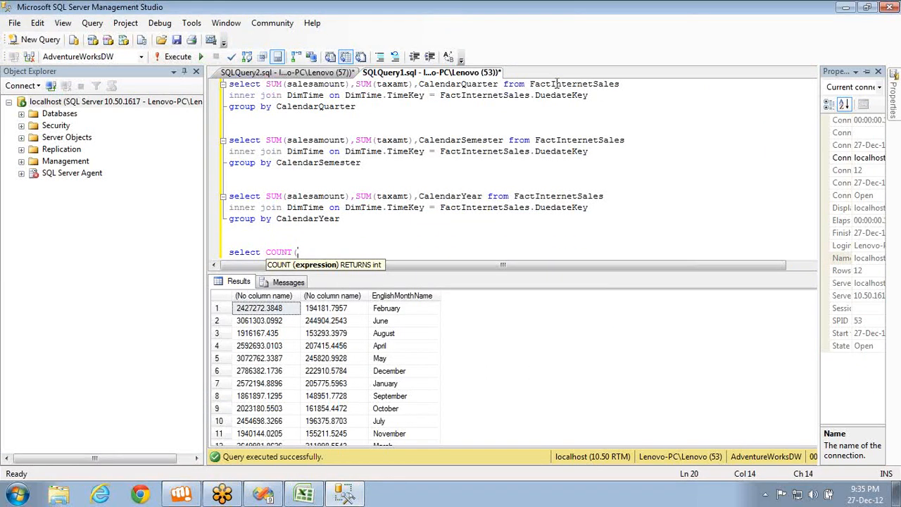
key("shift+F10")
key("Escape")
type("*) from ")
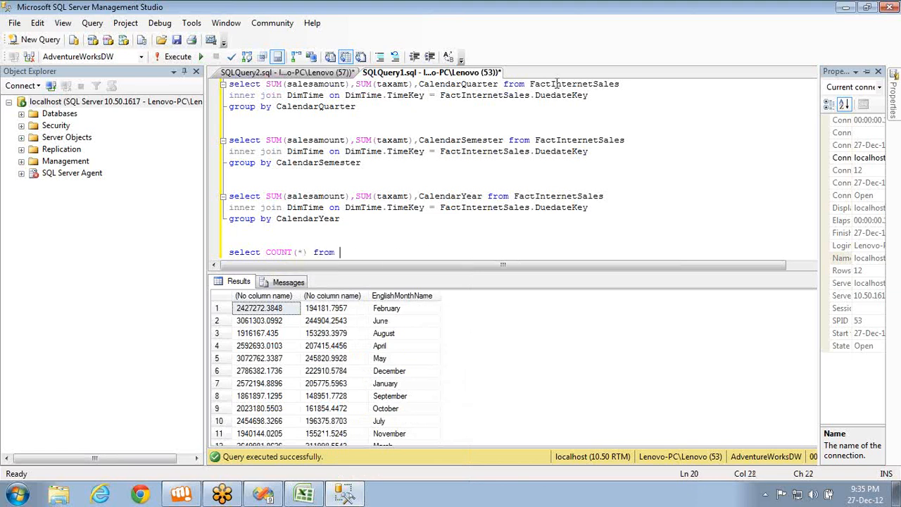
type("FactInternetSales")
key("shift+Home")
key("F5")
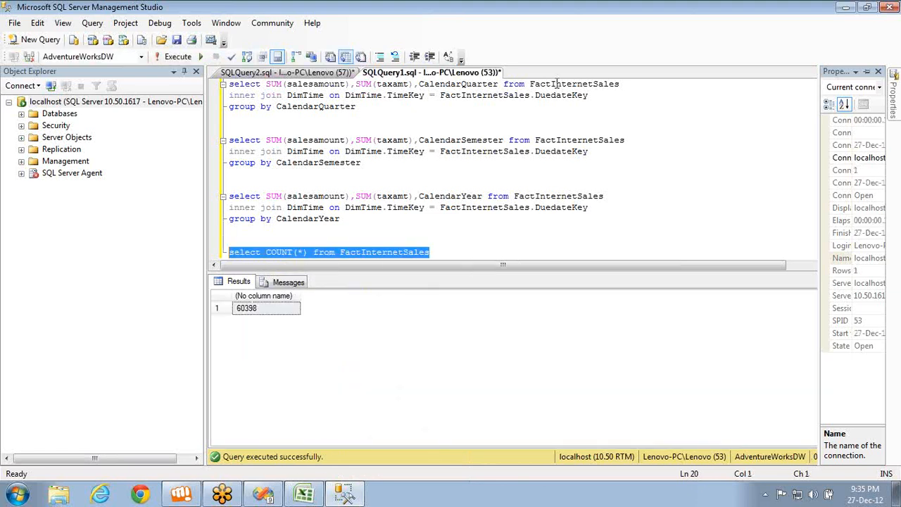
Compare the Time dimension's relationship diagram in Visual Studio with the FactInternetSales row count in SQL Server Management Studio
key("alt+Tab")
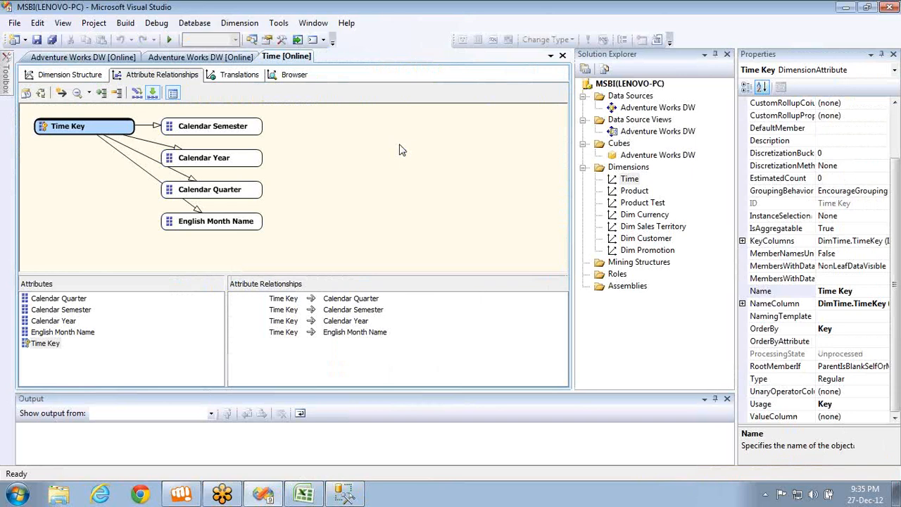
key("alt+Tab")
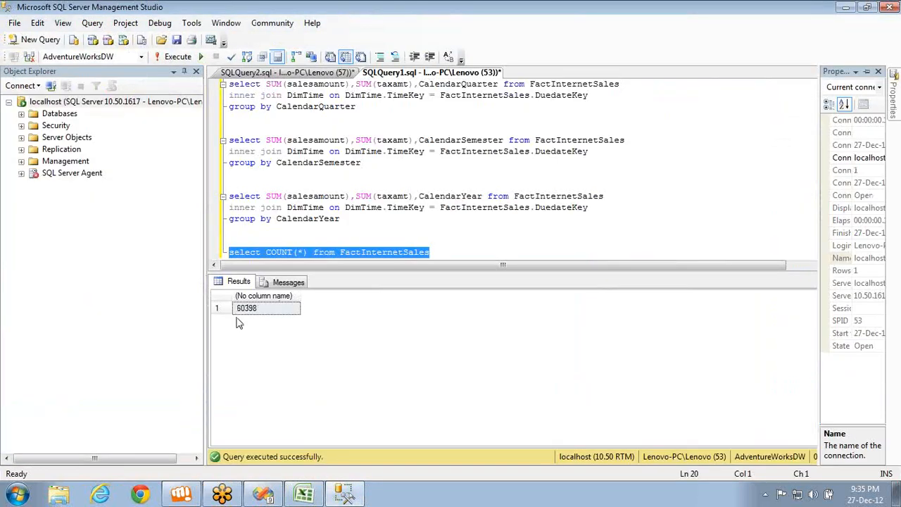
left_click(253, 315)
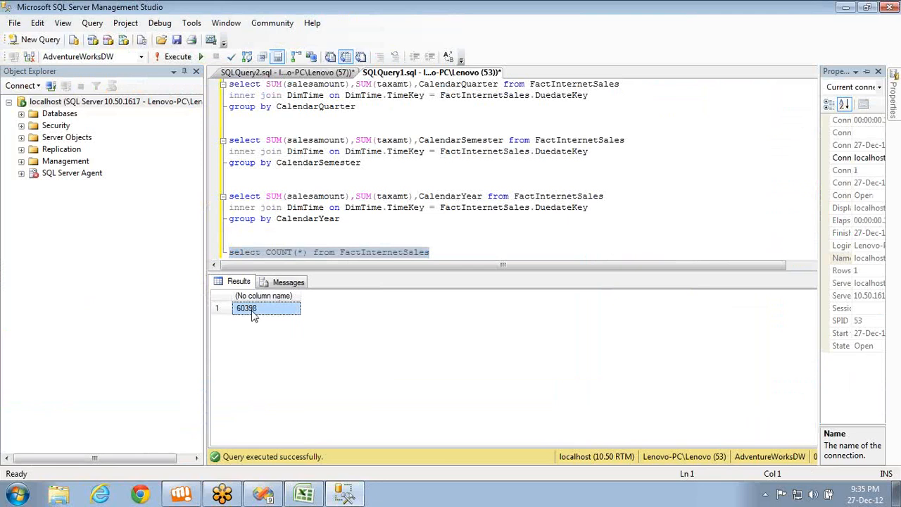
Switch to Visual Studio and compare the Time hierarchy's levels with the attribute relationships, especially between Time Key and English Month Name
key("alt+Tab")
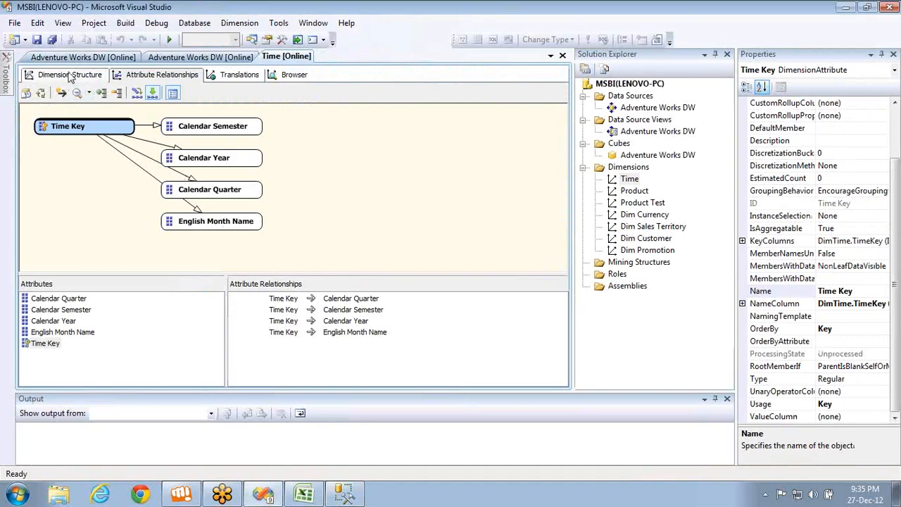
left_click(69, 75)
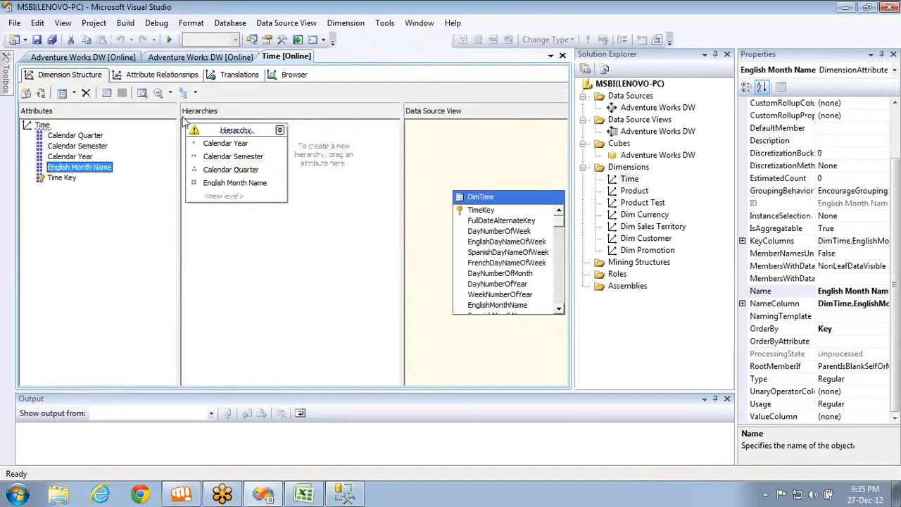
mouse_move(193, 132)
left_click(145, 75)
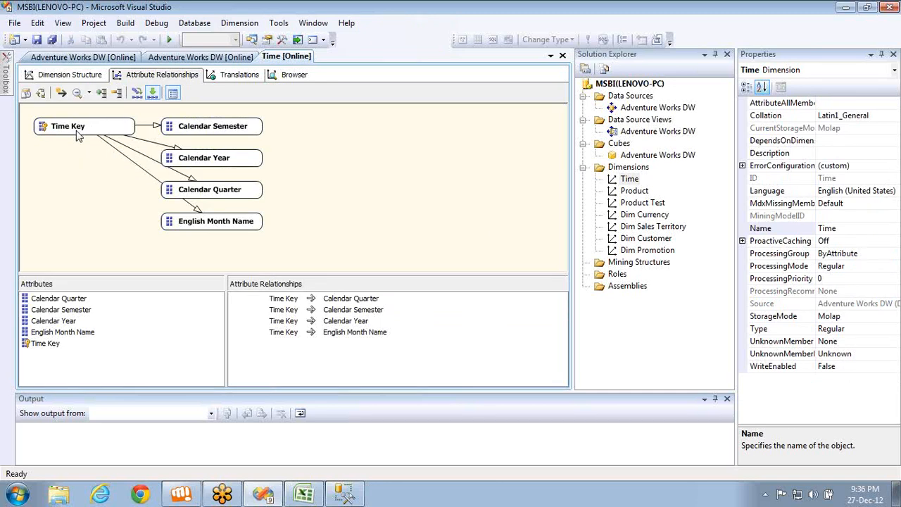
left_click(71, 74)
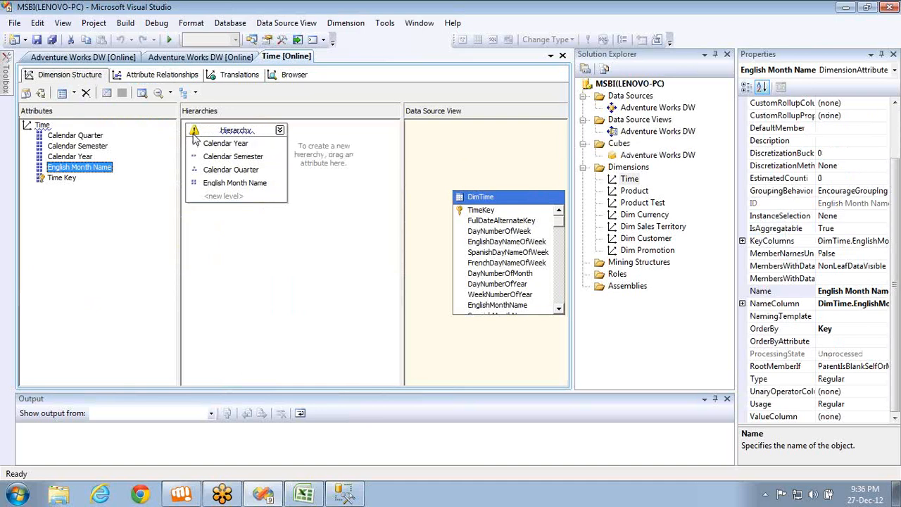
left_click(172, 75)
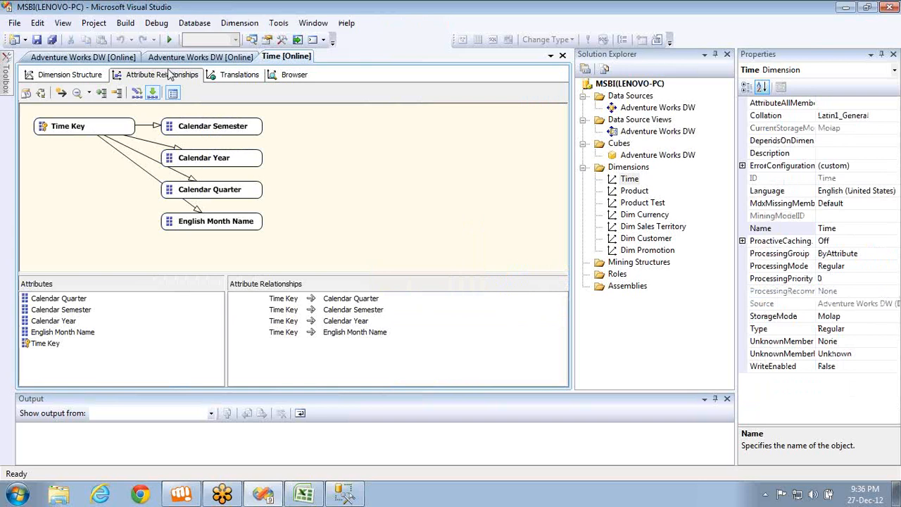
left_click(59, 131)
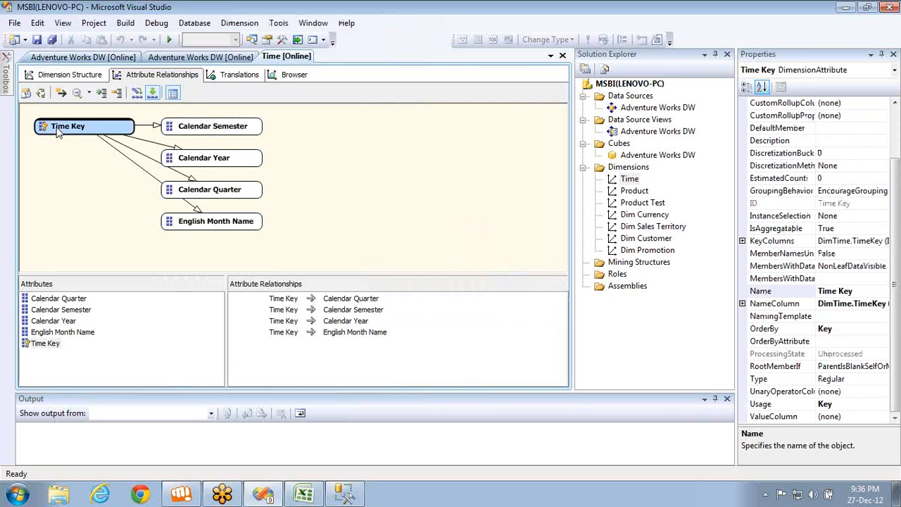
left_click(204, 228)
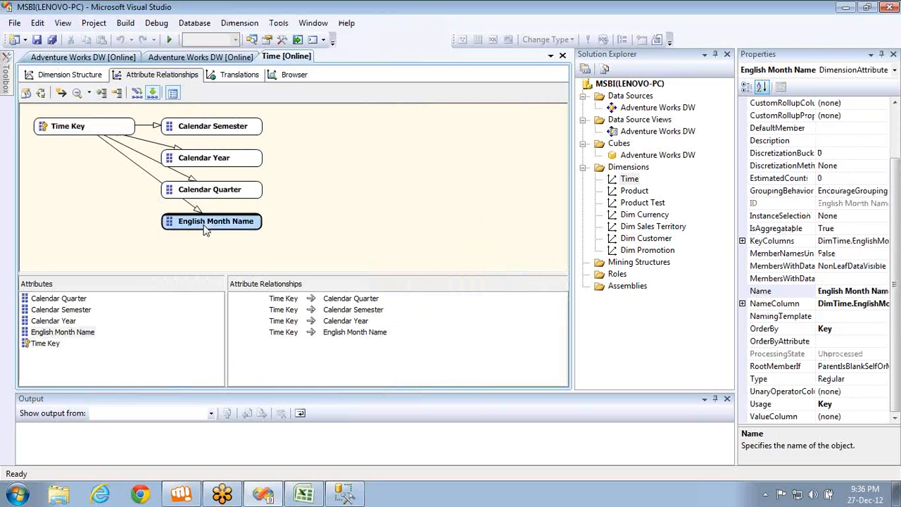
left_click(71, 129)
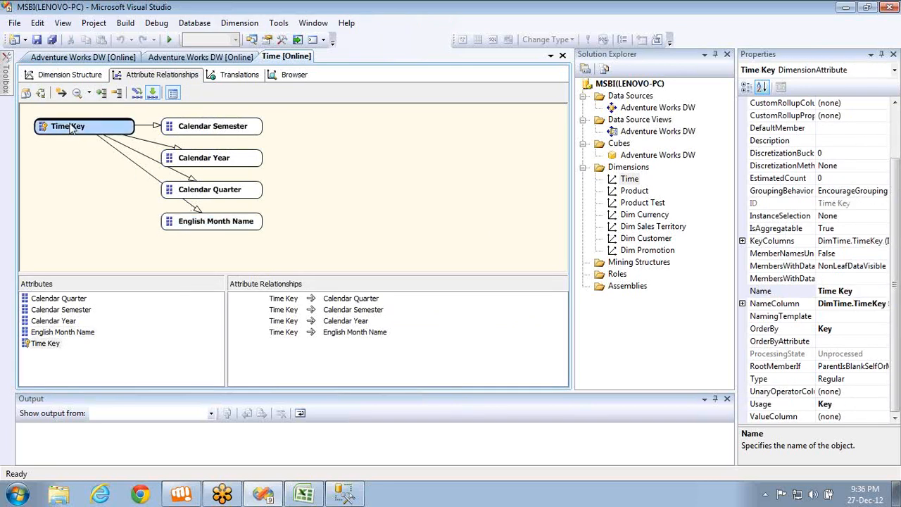
left_click(197, 222)
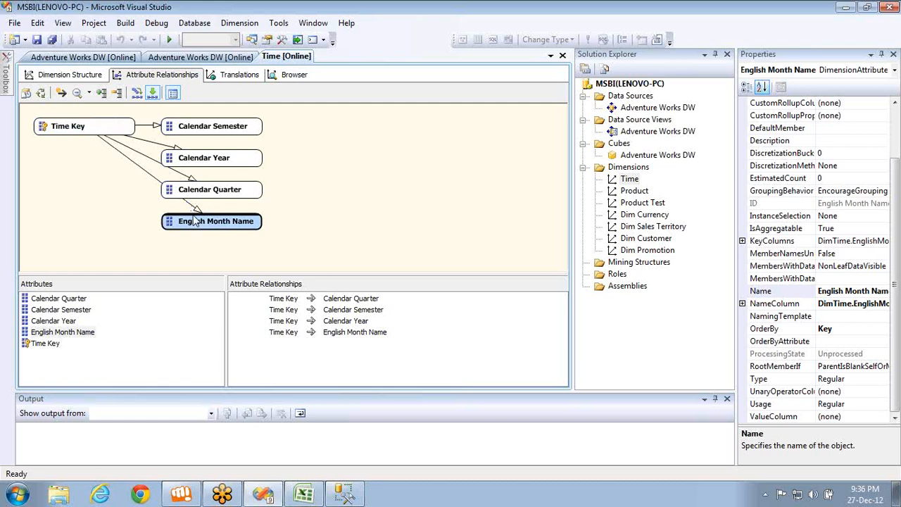
left_click(66, 129)
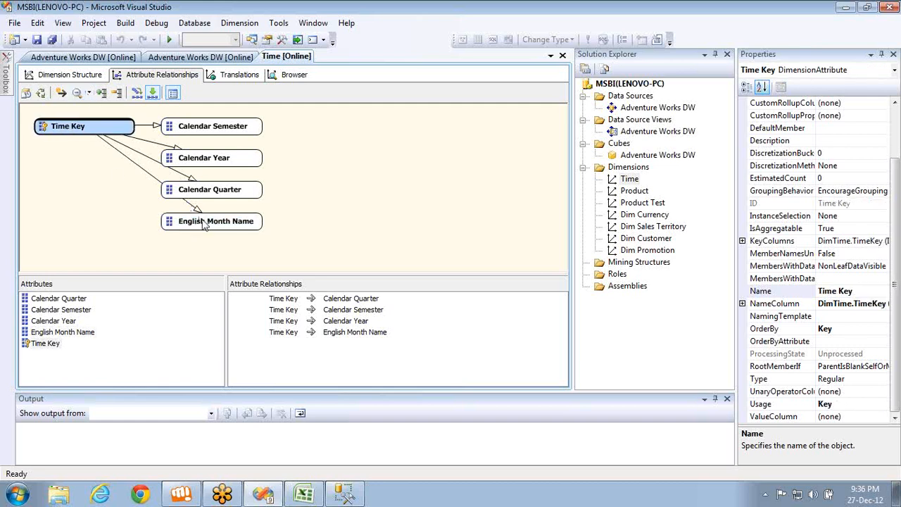
Chain the Time dimension's attribute relationships from English Month Name to Calendar Quarter, Calendar Semester and Calendar Year
left_click_drag(203, 223, 210, 195)
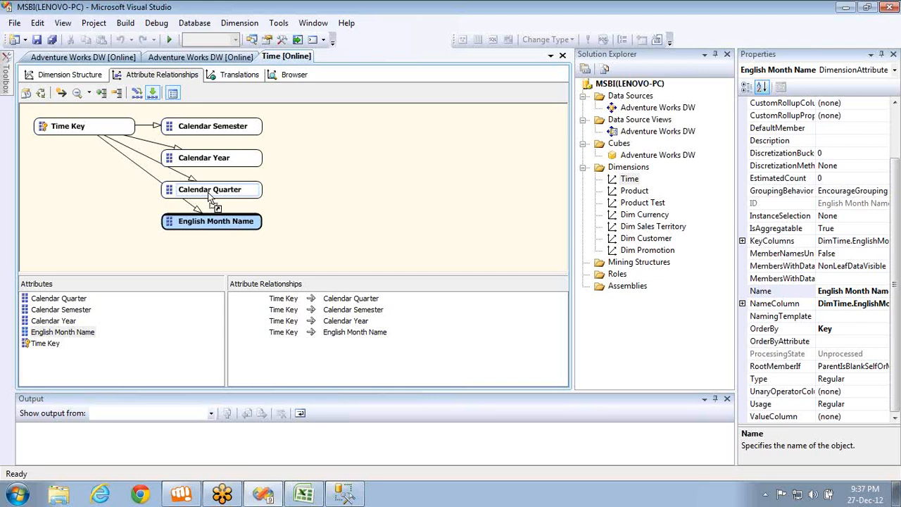
left_click_drag(209, 197, 209, 197)
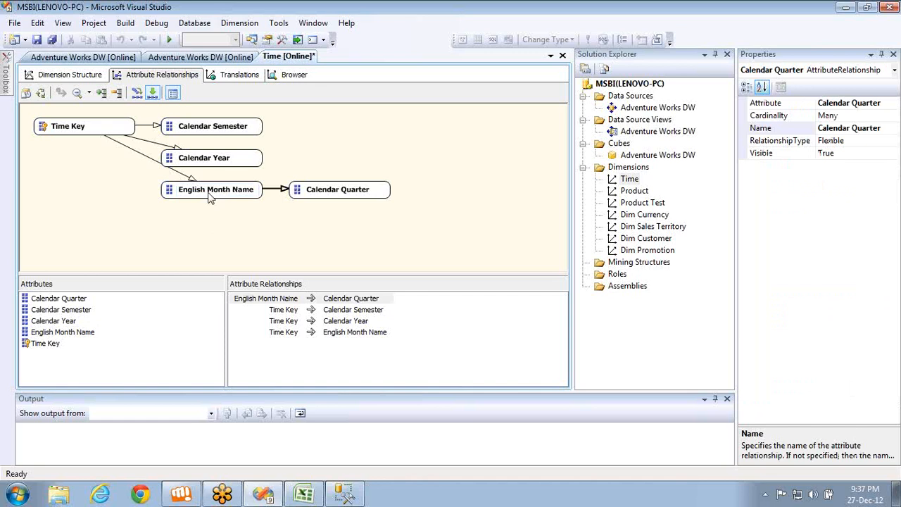
left_click(324, 196)
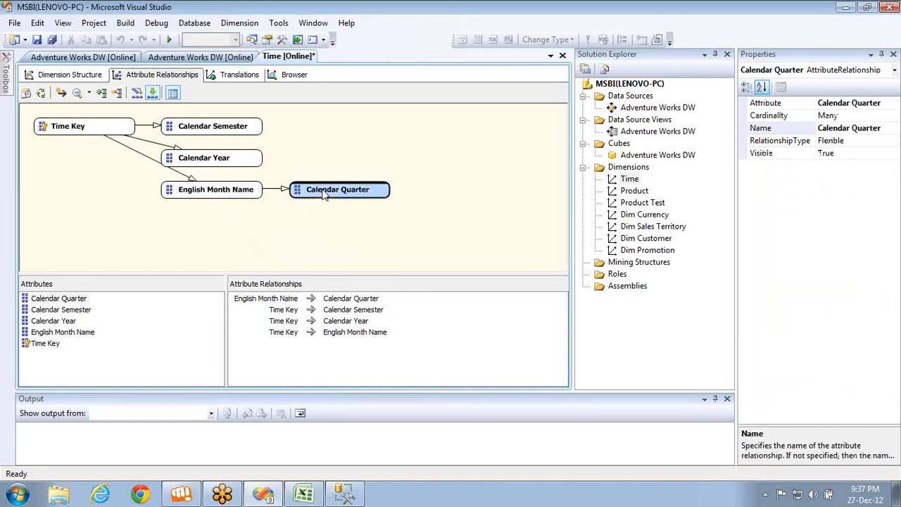
left_click_drag(324, 196, 230, 138)
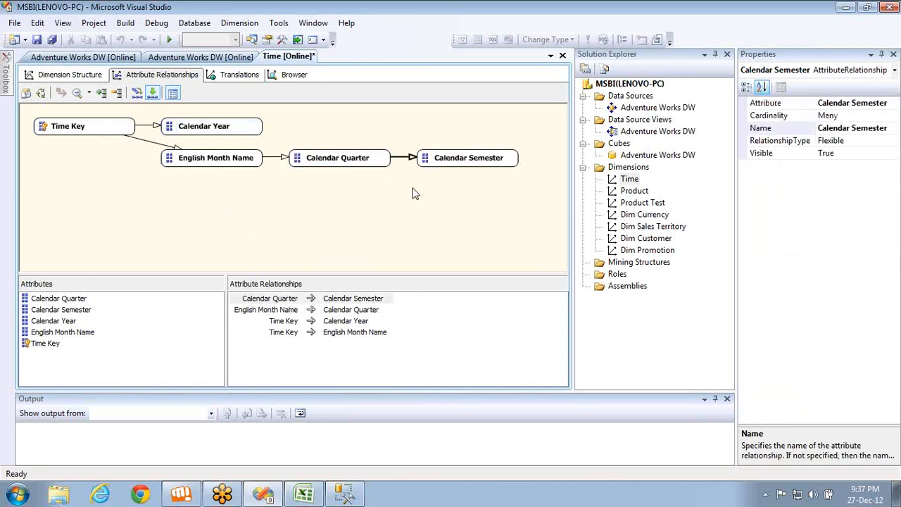
left_click(444, 163)
left_click_drag(232, 141, 219, 126)
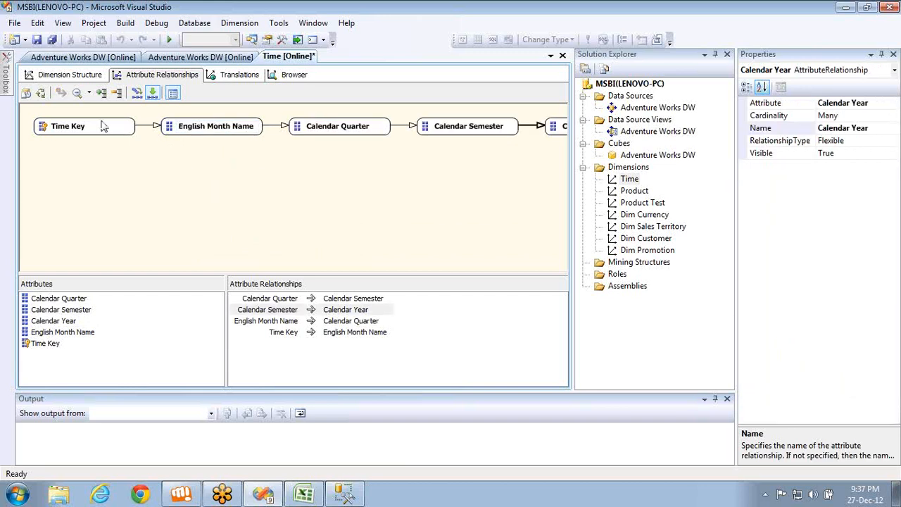
Review each attribute in the relationship chain from Time Key through English Month Name, Calendar Quarter and Calendar Semester to Calendar Year
left_click(185, 136)
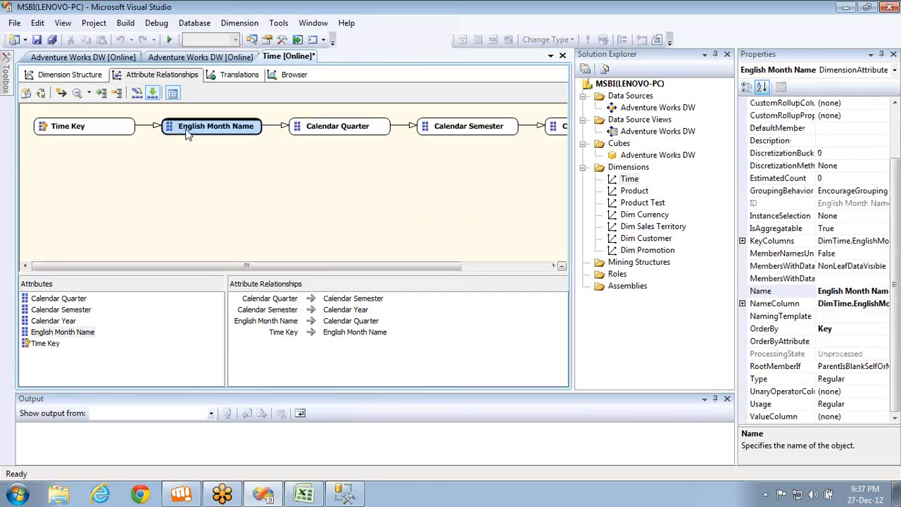
left_click(86, 127)
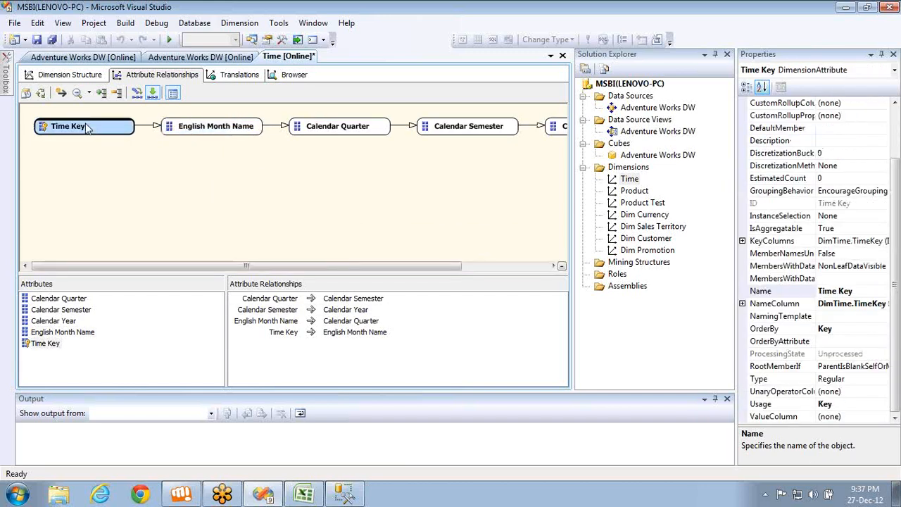
left_click(315, 128)
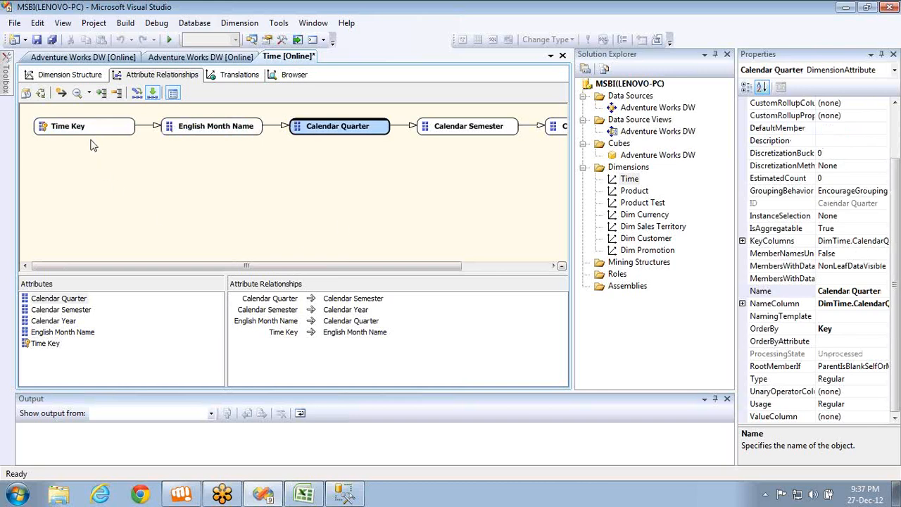
left_click(203, 128)
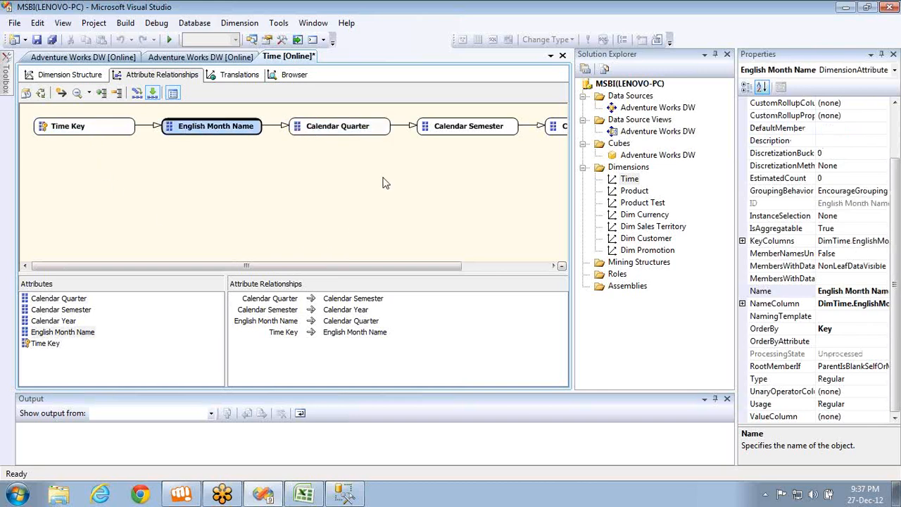
left_click(442, 129)
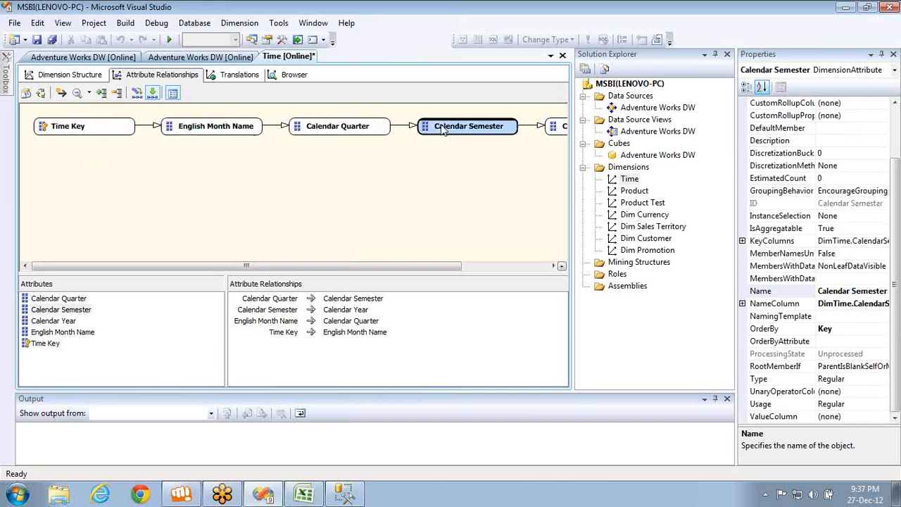
left_click(339, 129)
left_click(563, 131)
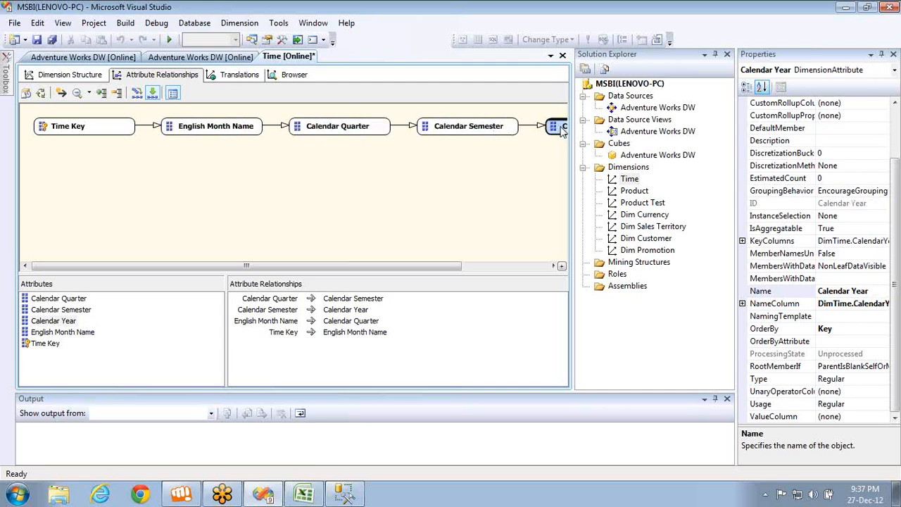
Check the Calendar Semester, English Month Name, Calendar Quarter and Calendar Year nodes in the Time dimension's relationship diagram
left_click(470, 132)
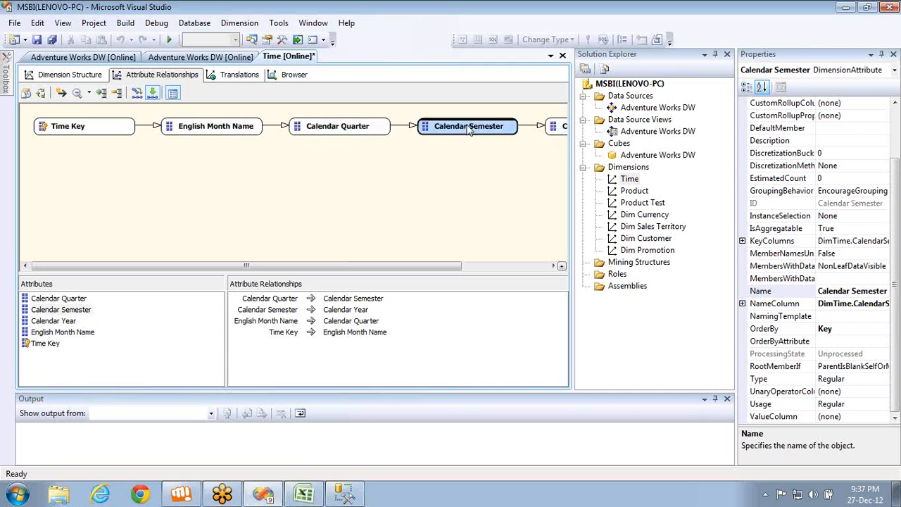
left_click(204, 136)
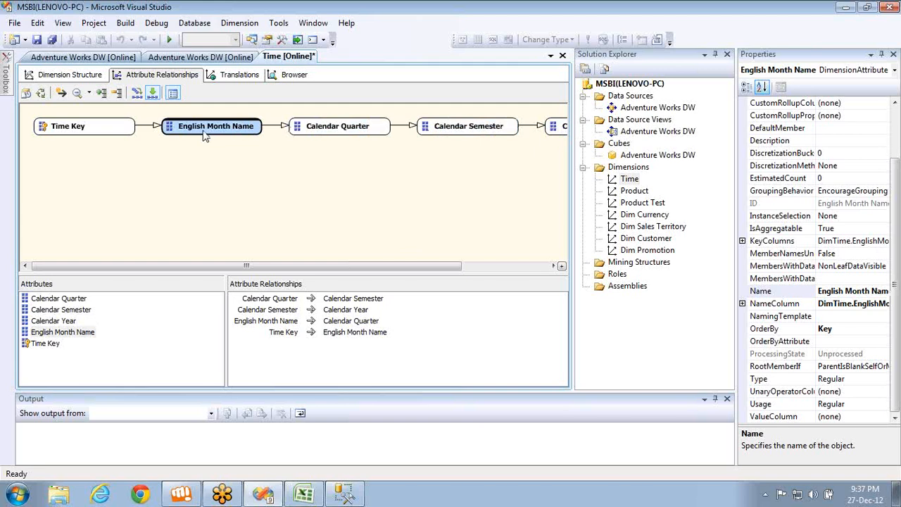
left_click(326, 135)
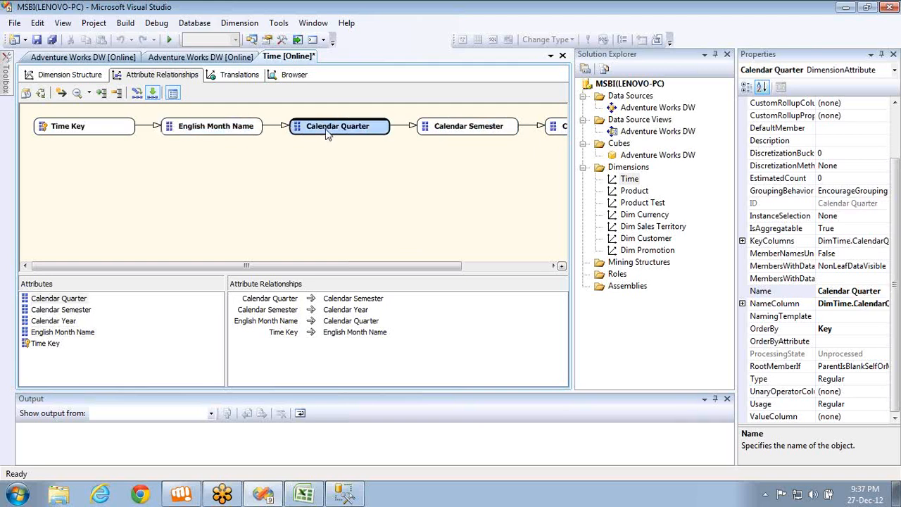
left_click(558, 127)
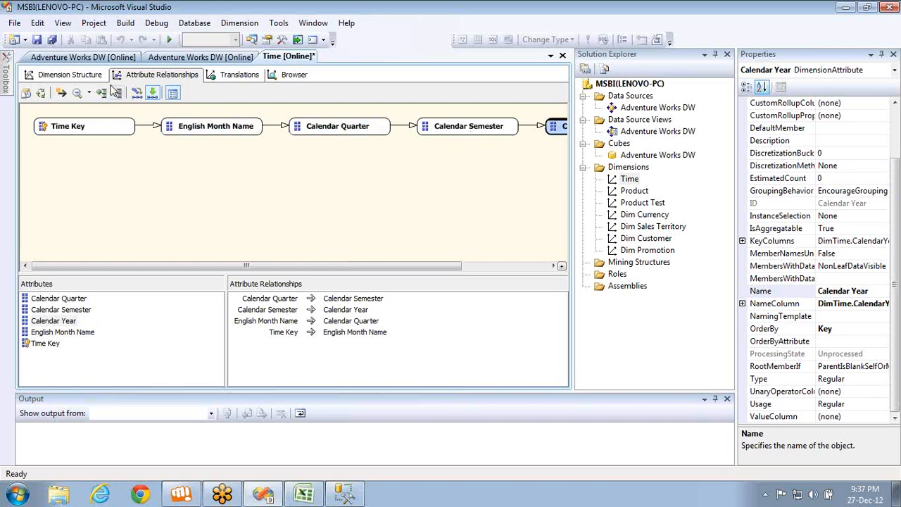
Return to the Time dimension's structure and try to process the dimension
left_click(74, 74)
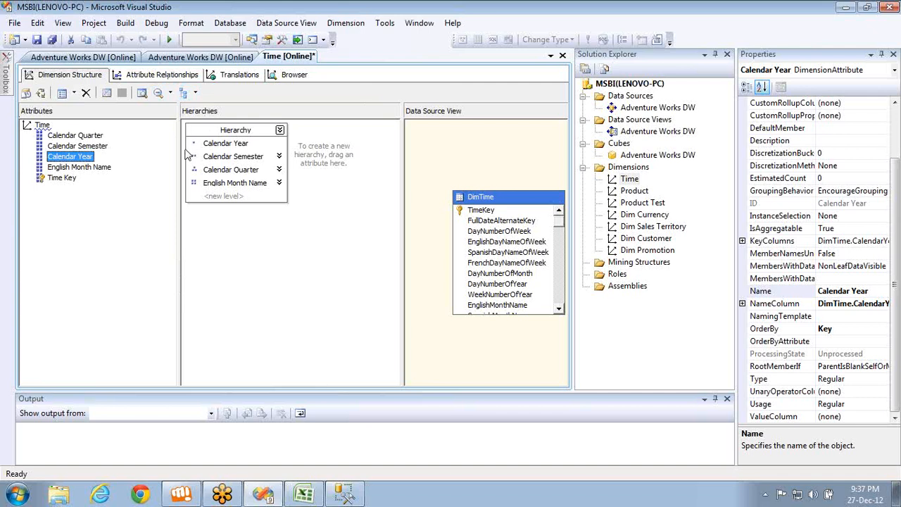
left_click(41, 93)
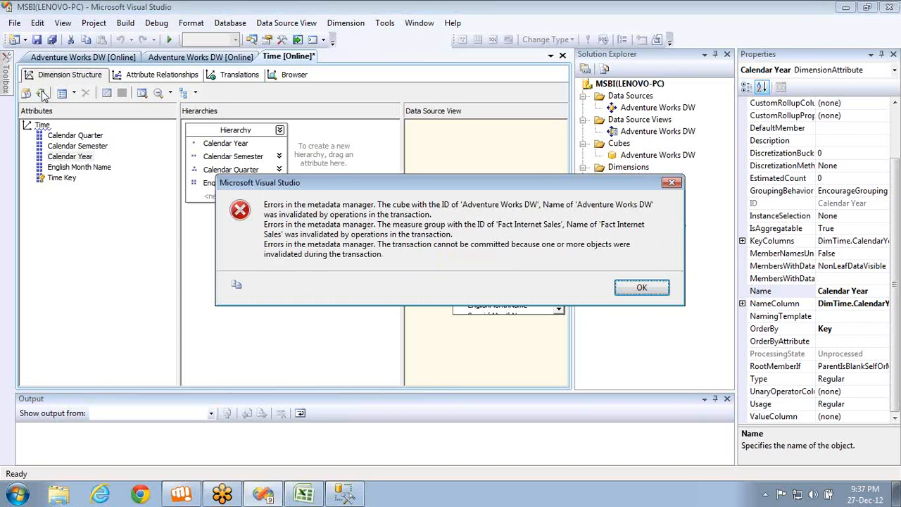
key("Return")
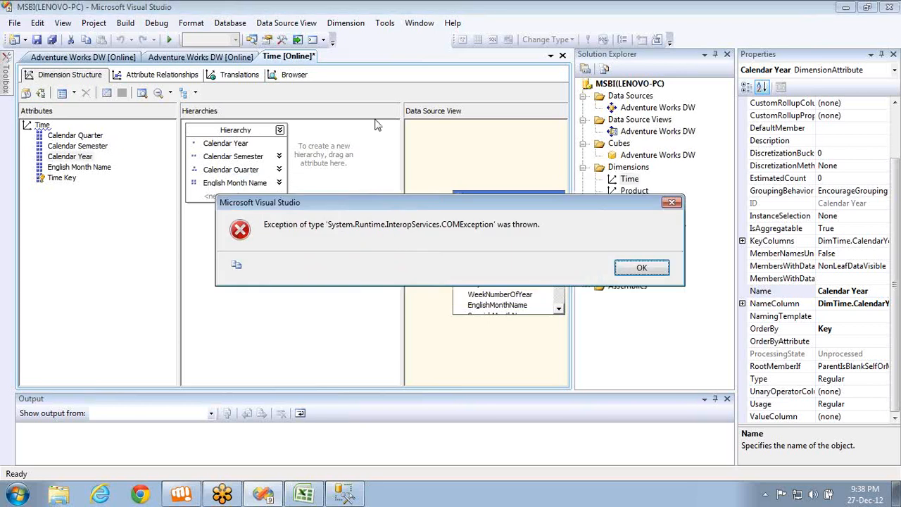
key("Return")
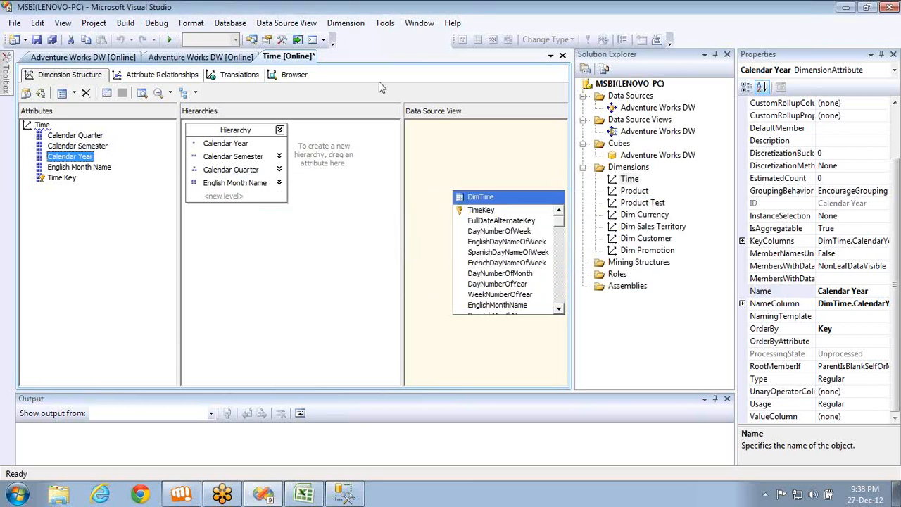
Switch to SQL Server Management Studio, connect to the localhost Analysis Services server and delete its MSBI database
left_click(344, 494)
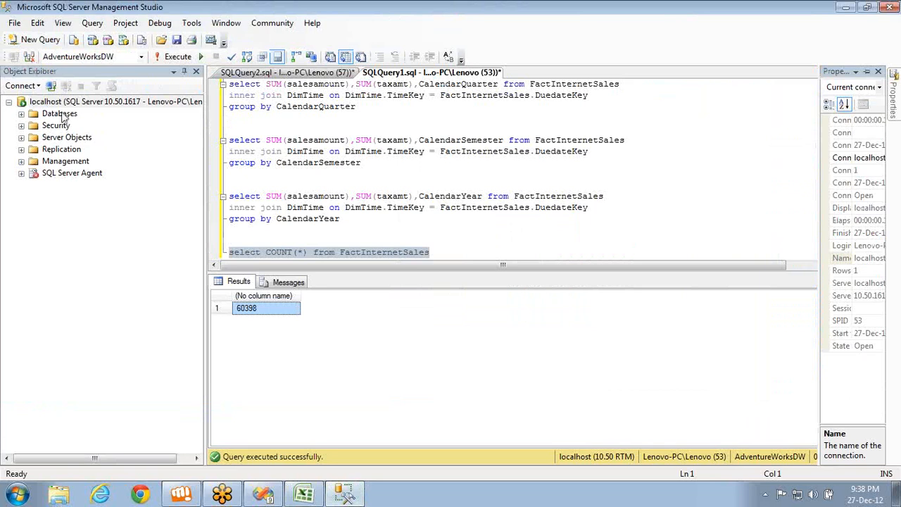
left_click(35, 85)
left_click(48, 119)
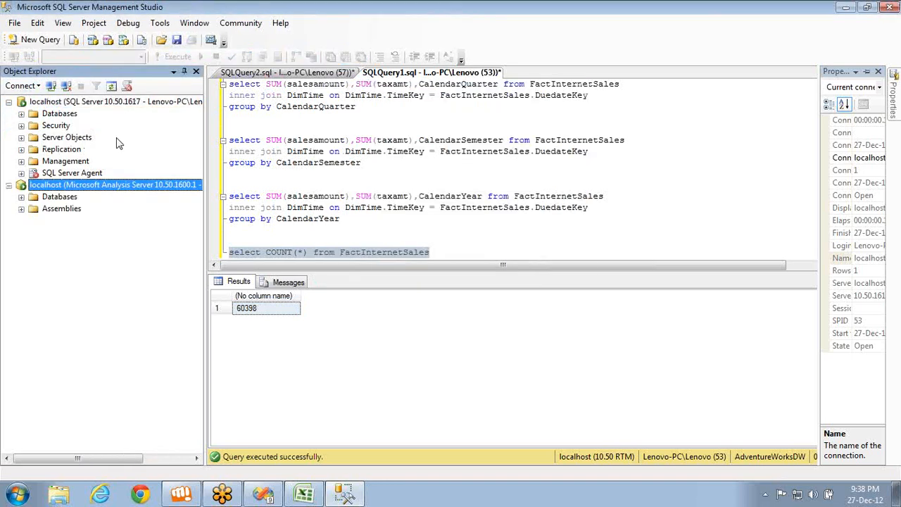
left_click(21, 196)
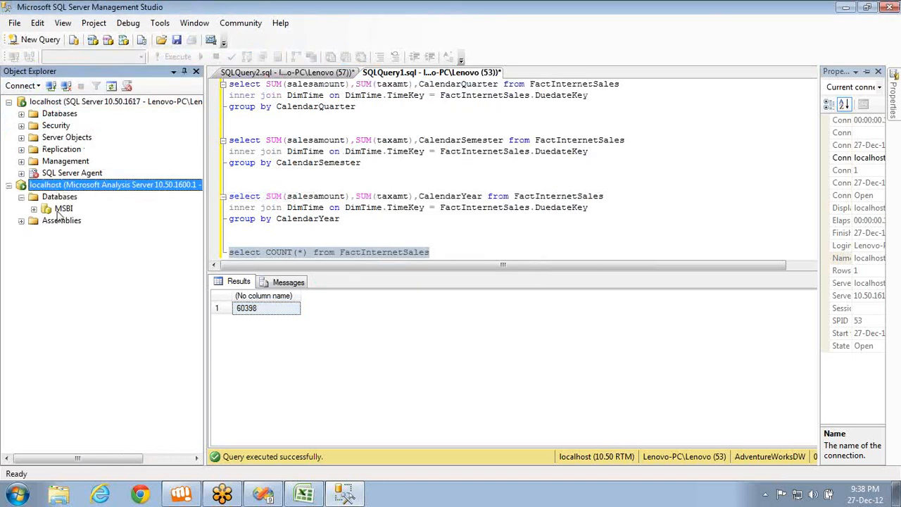
left_click(62, 209)
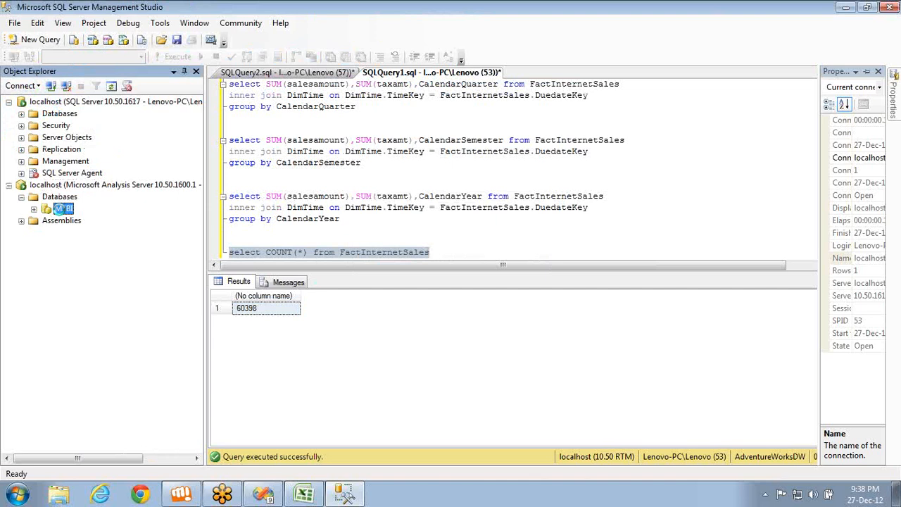
key("Delete")
key("Return")
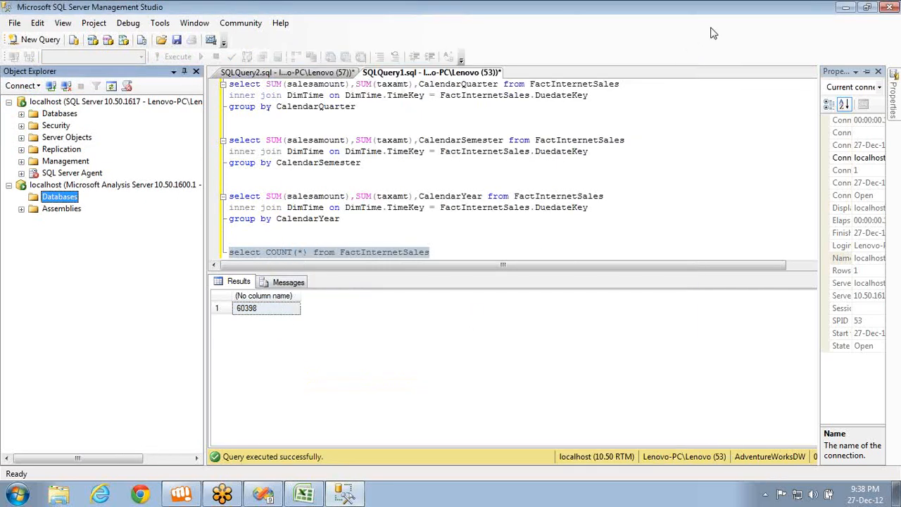
Switch to Visual Studio and try to process the MSBI database, choosing to save all changes first
key("alt+Tab")
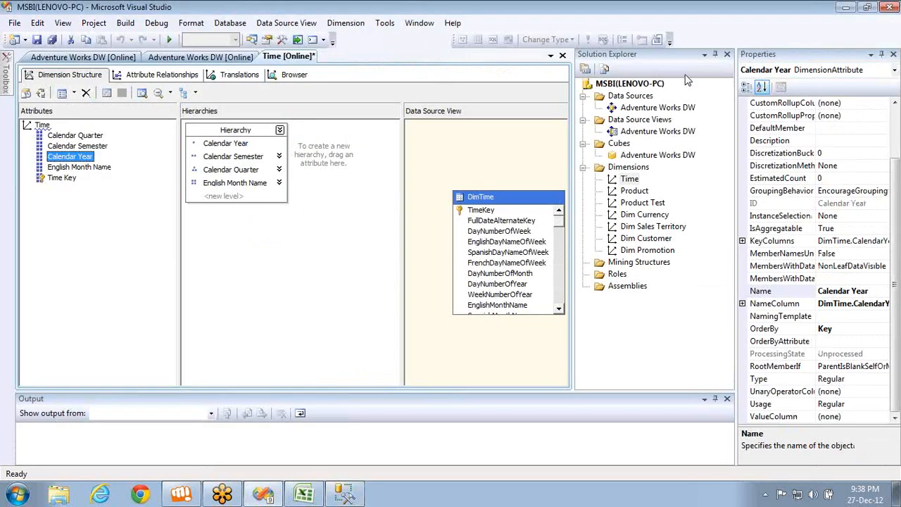
right_click(628, 86)
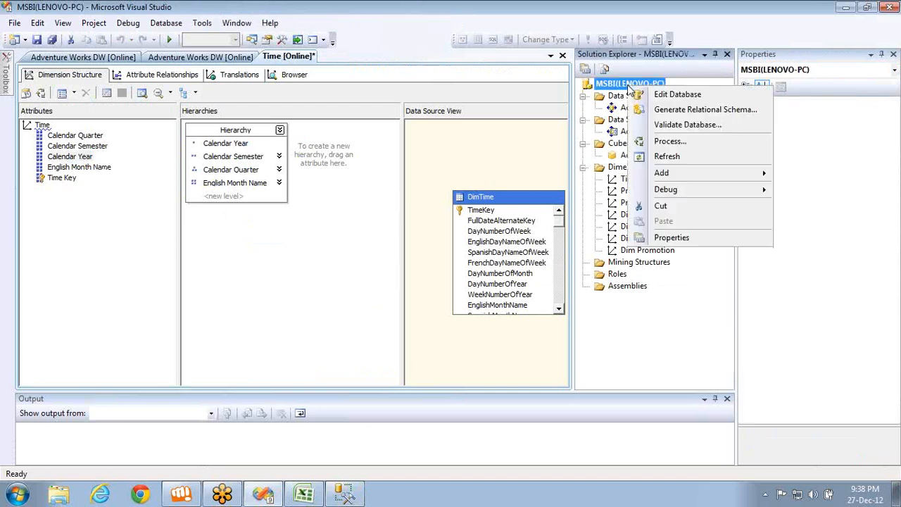
left_click(670, 142)
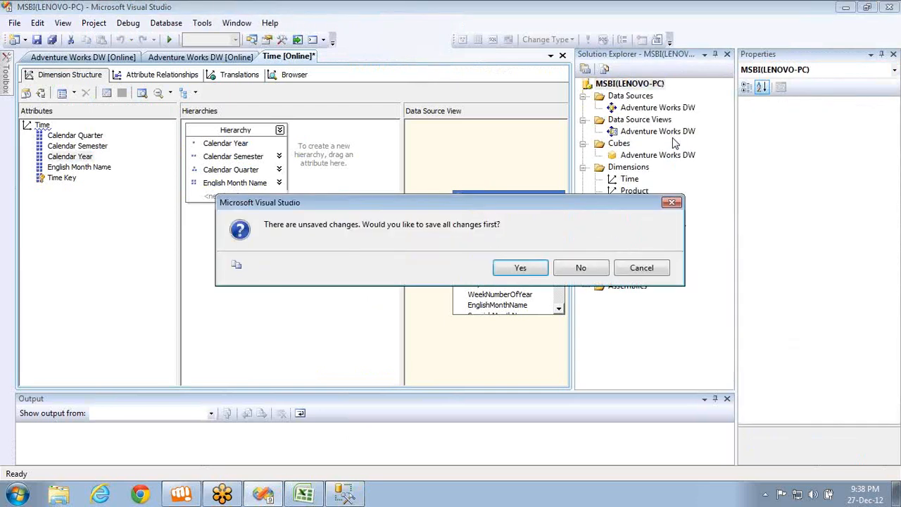
key("Return")
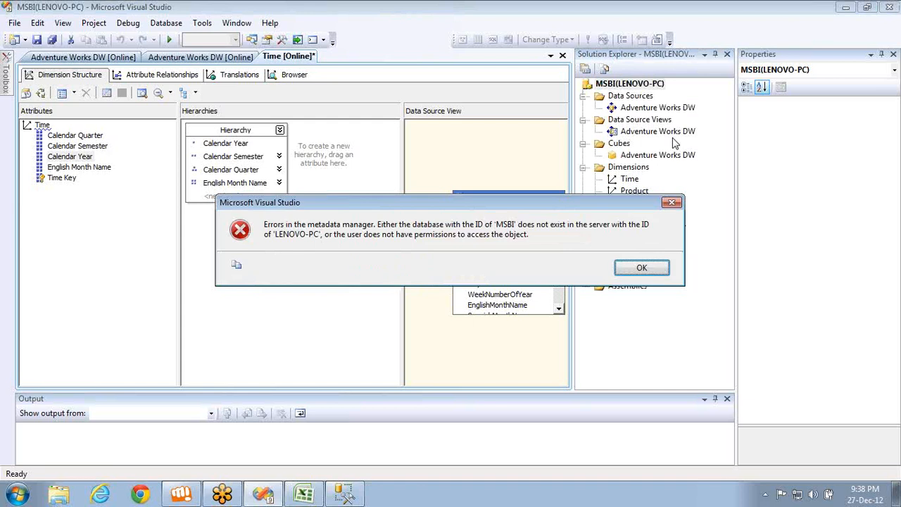
key("Return")
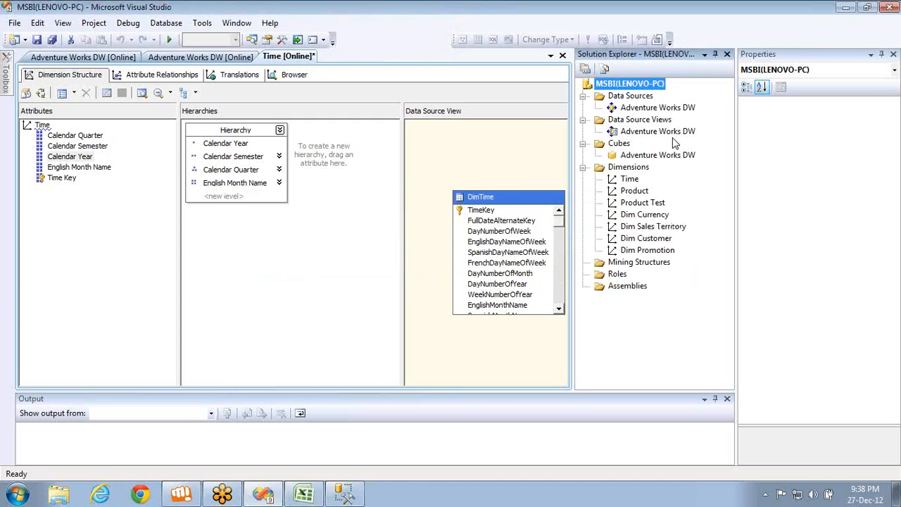
Close the online MSBI database and create a new Analysis Services project named MSBI
left_click(871, 55)
left_click(832, 129)
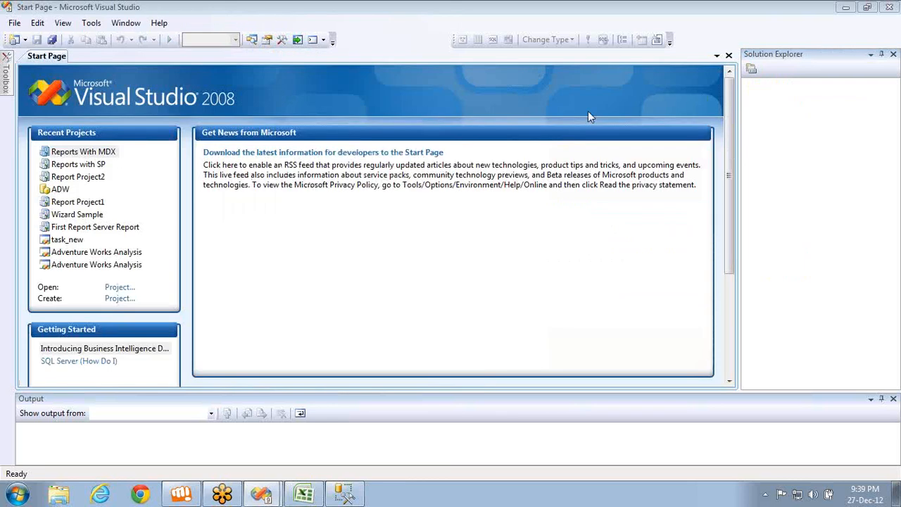
left_click(16, 23)
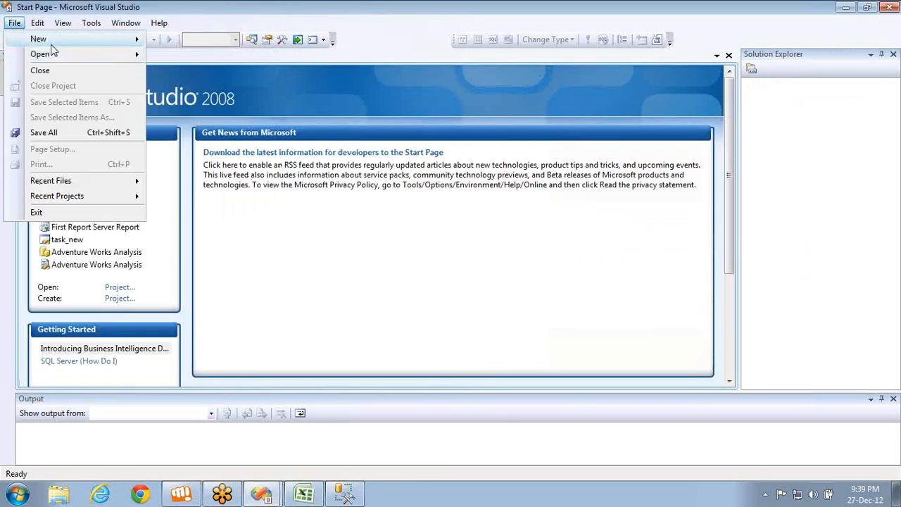
mouse_move(54, 42)
left_click(186, 41)
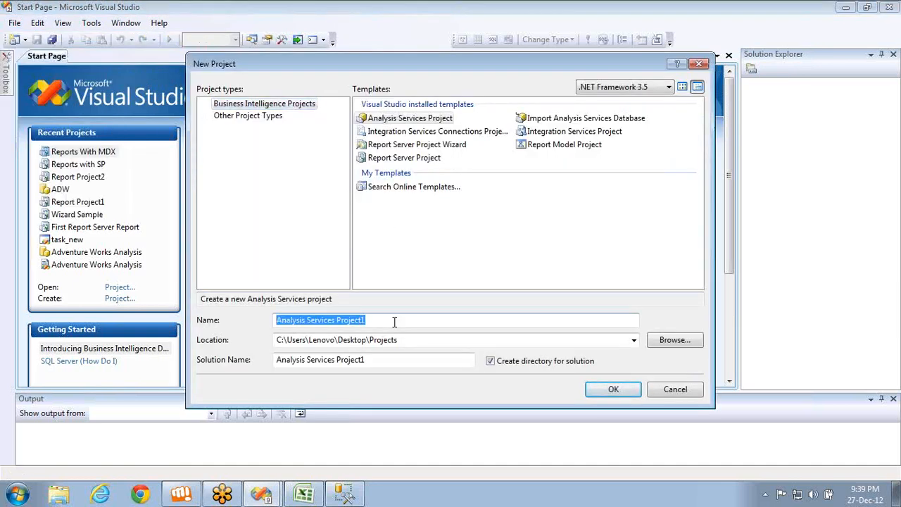
type("MSBI")
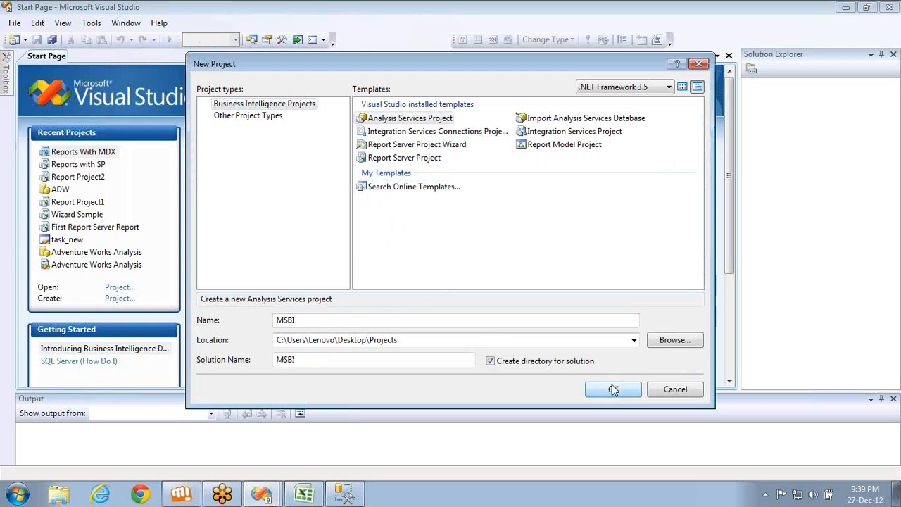
left_click(613, 390)
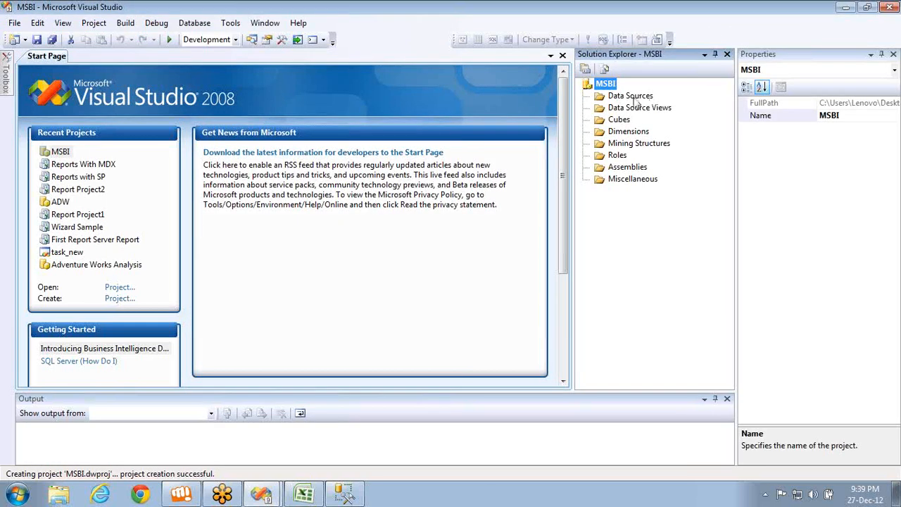
Create the Adventure Works DW data source from the Lenovo-PC.AdventureWorksDW connection, using the service account for impersonation
left_click(630, 96)
right_click(635, 98)
left_click(667, 109)
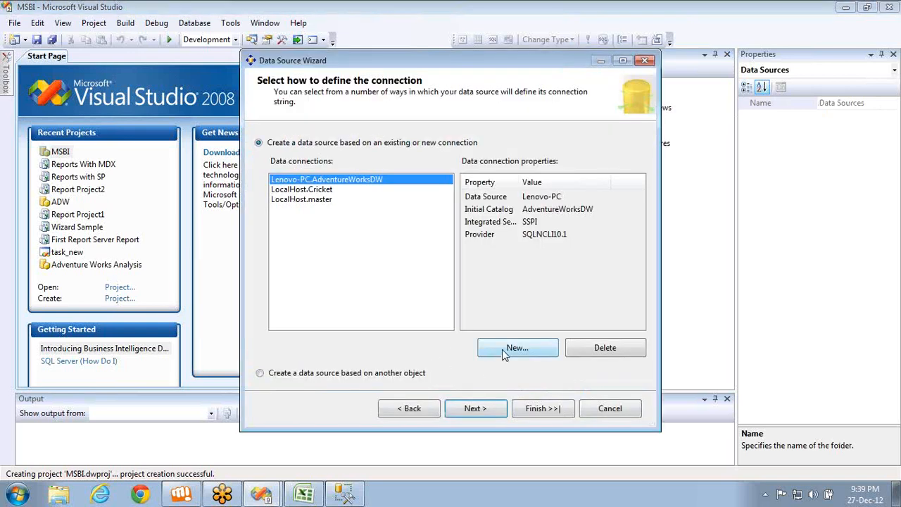
left_click(484, 411)
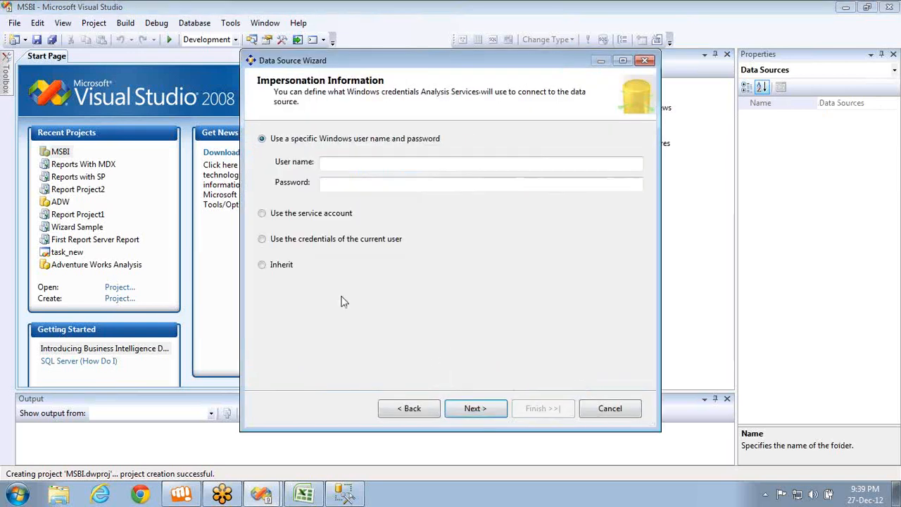
left_click(296, 217)
left_click(475, 408)
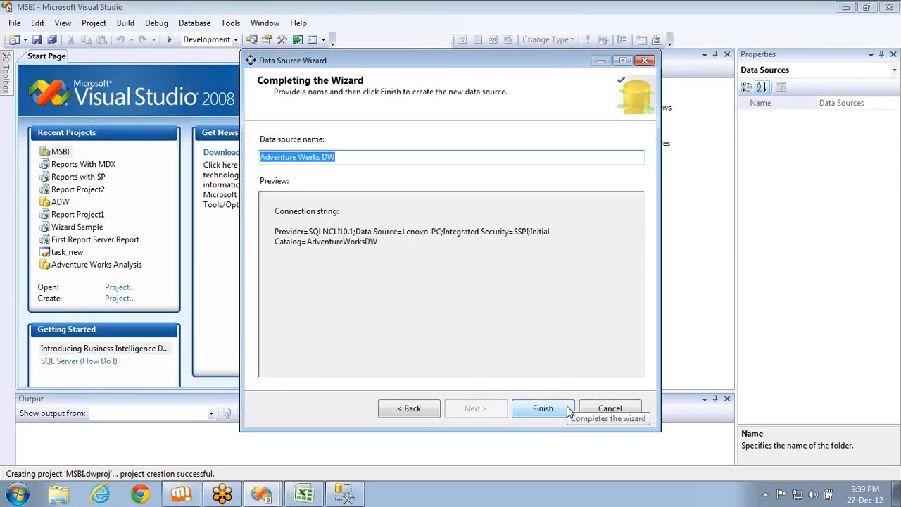
left_click(563, 409)
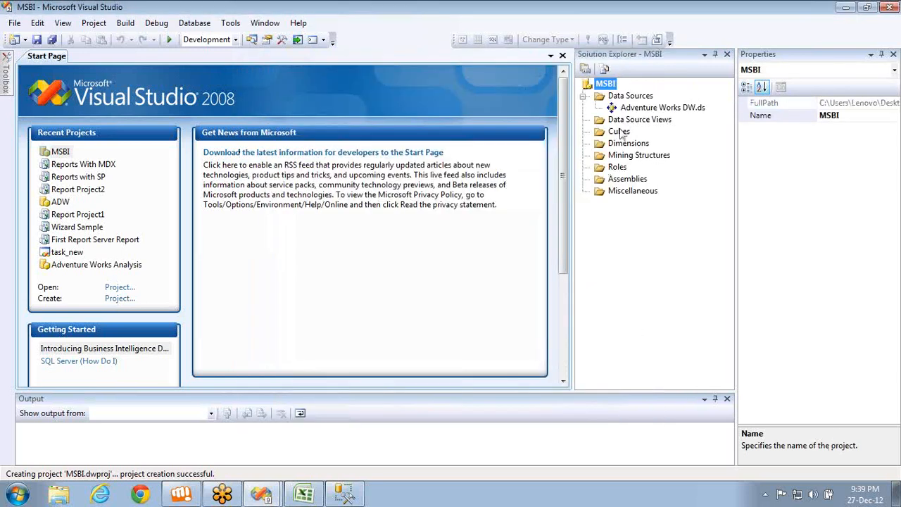
Start a new data source view based on the Adventure Works DW data source
right_click(629, 122)
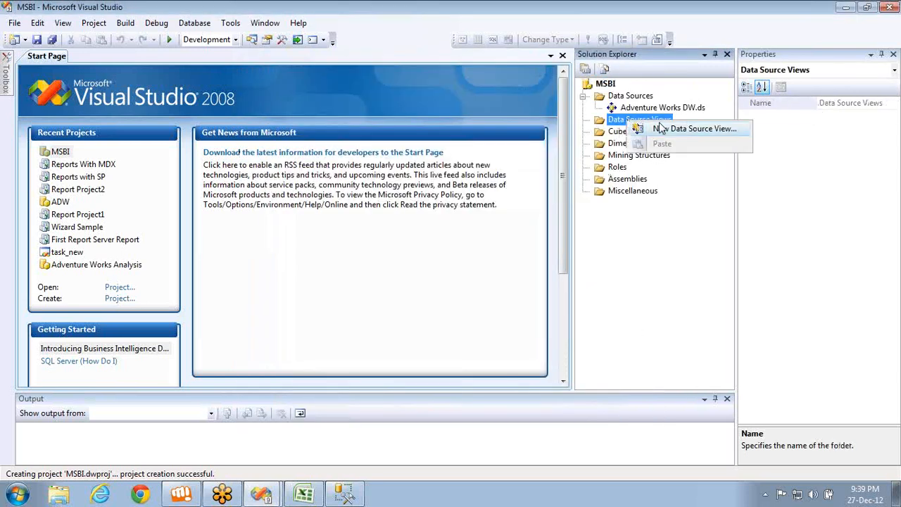
left_click(662, 128)
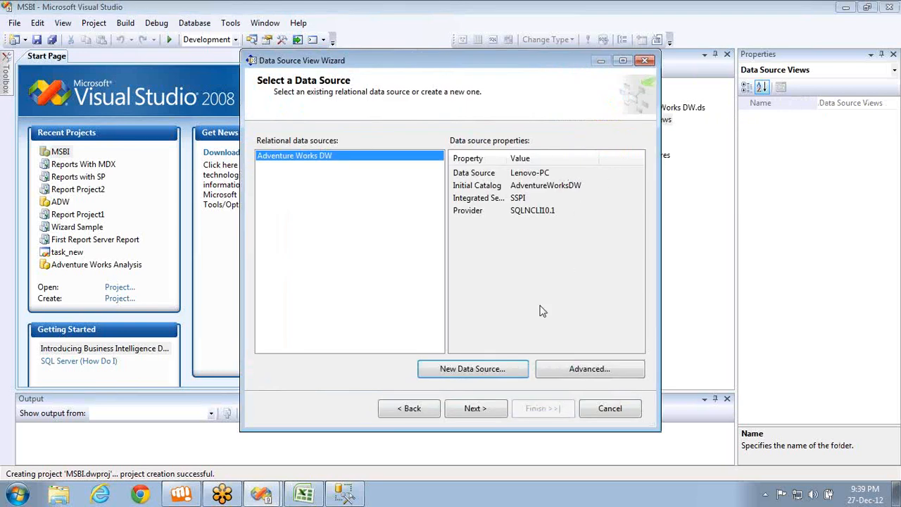
left_click(476, 411)
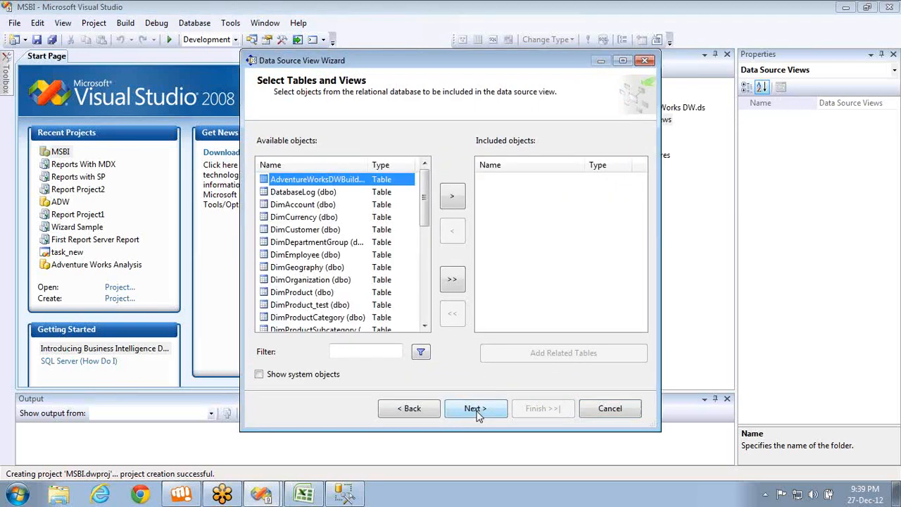
Filter the available objects by "internet" and include the FactInternetSales table together with its related tables
left_click(377, 350)
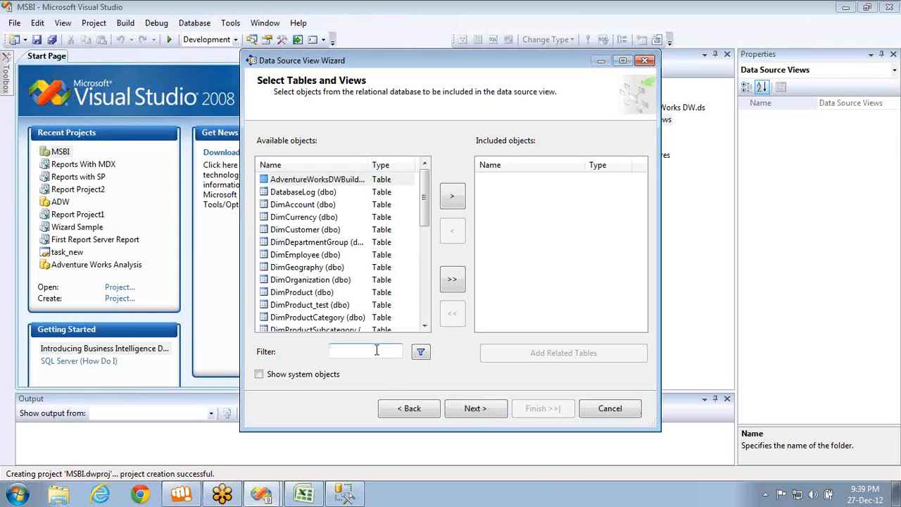
type("internet")
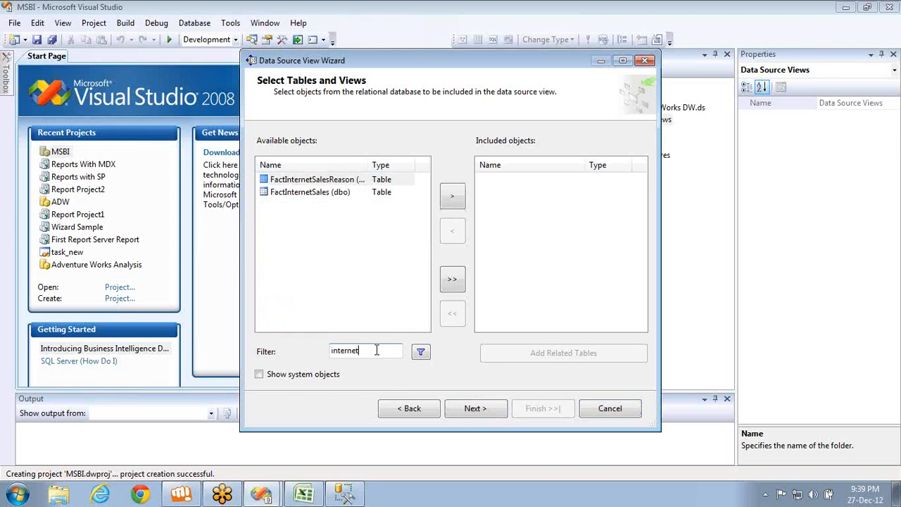
left_click(312, 192)
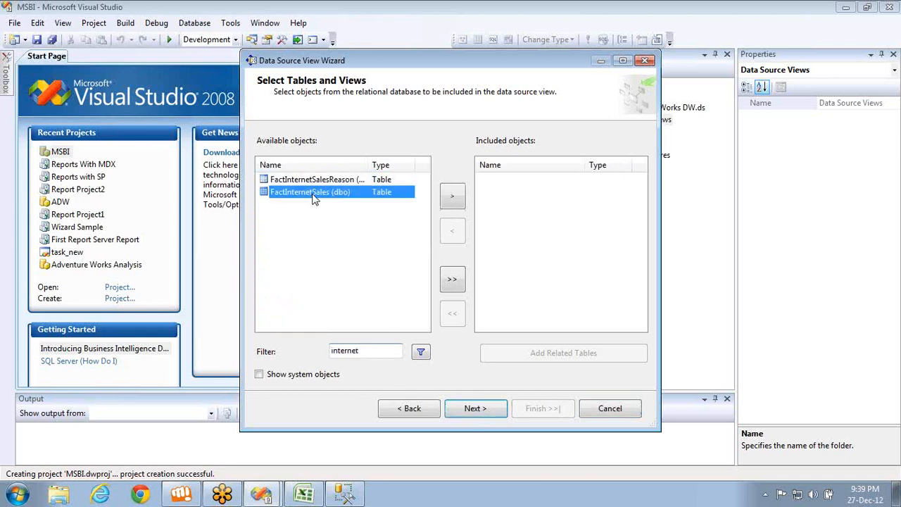
left_click(451, 199)
left_click(537, 355)
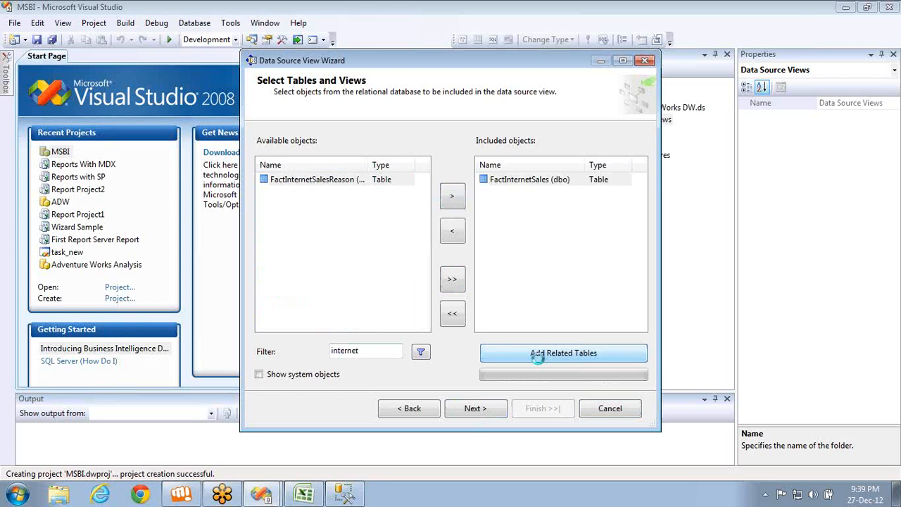
Exclude FactInternetSalesReason, DimSalesTerritory, DimPromotion, DimCustomer and DimCurrency, and finish the data source view with FactInternetSales, DimProduct and DimTime
left_click(507, 233)
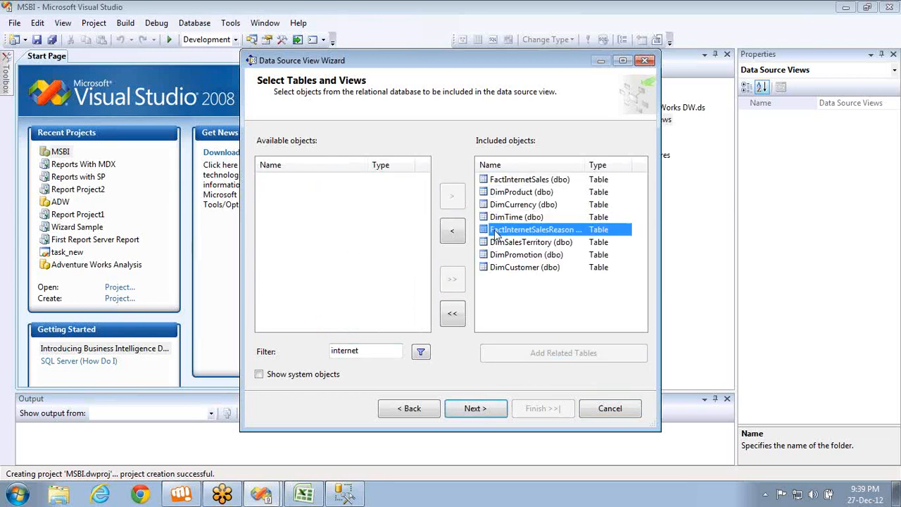
double_click(496, 234)
double_click(497, 235)
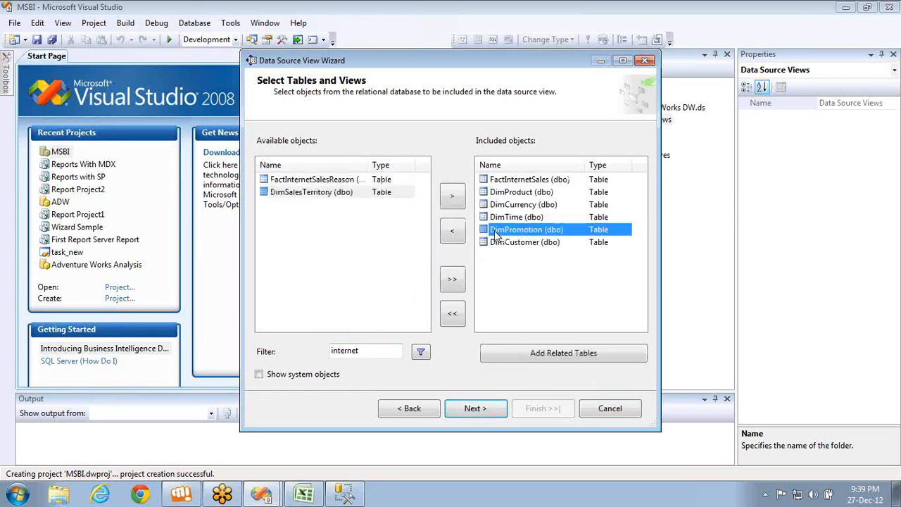
double_click(493, 230)
double_click(494, 231)
double_click(493, 208)
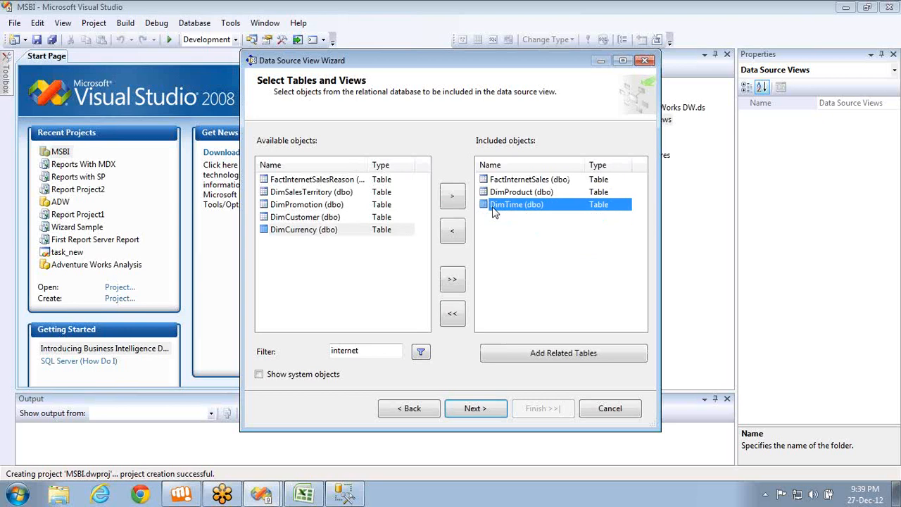
left_click(468, 407)
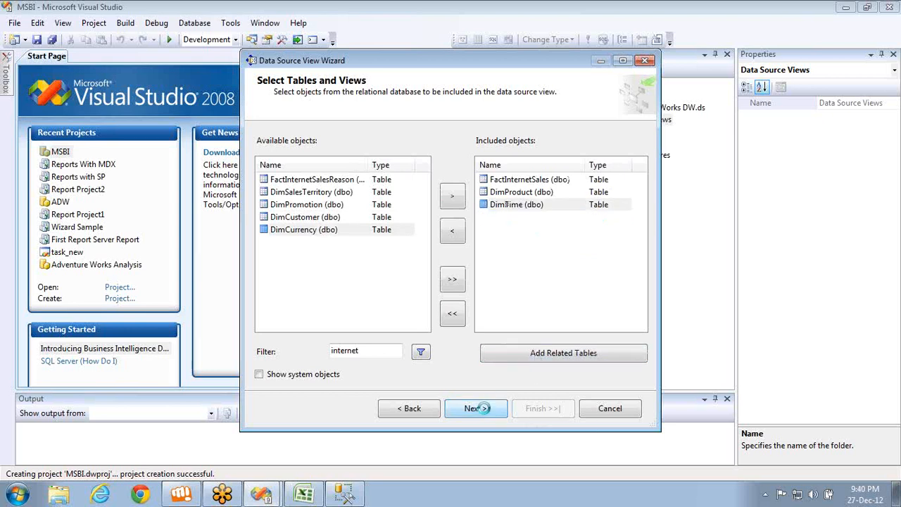
left_click(546, 411)
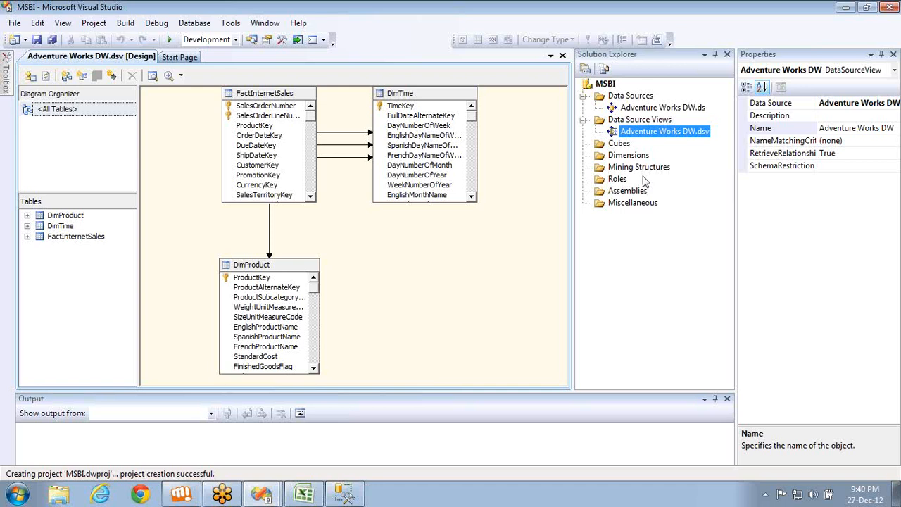
Start a new dimension from existing tables with DimTime as the main table and TimeKey as key and name column
left_click(627, 155)
right_click(627, 155)
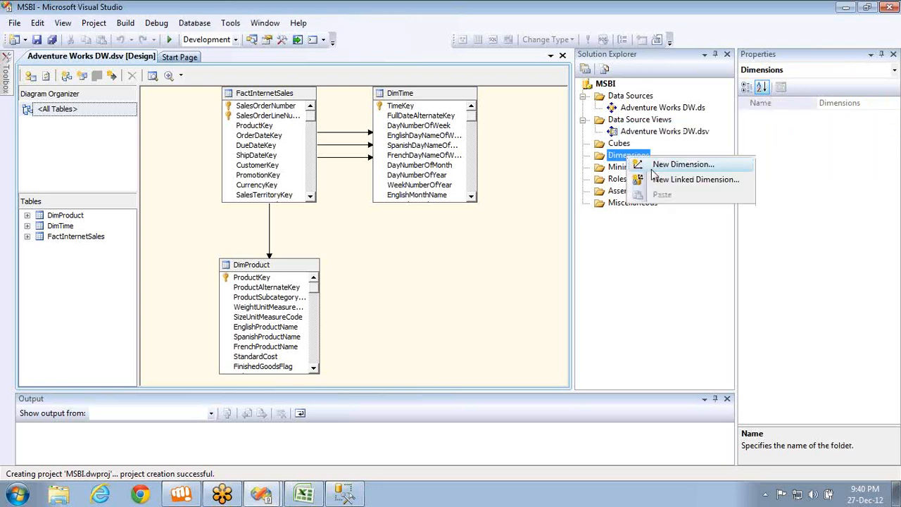
left_click(651, 168)
key("Return")
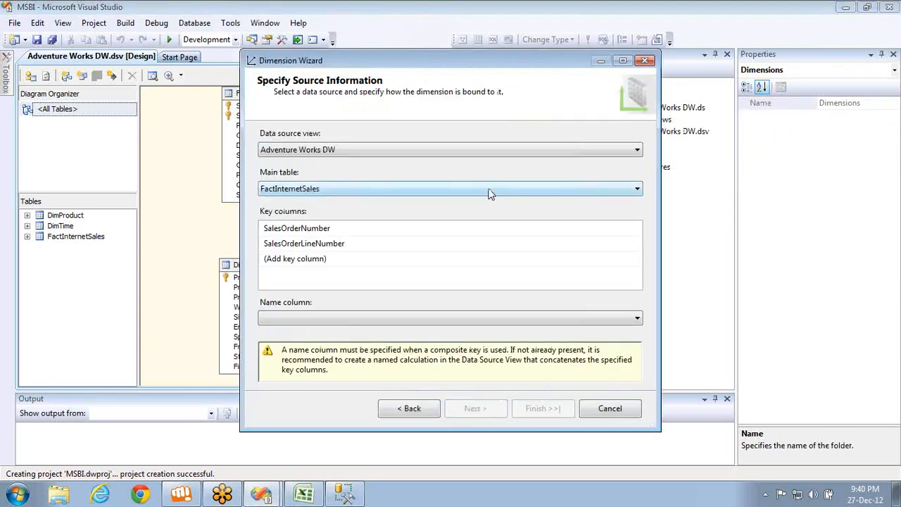
left_click(491, 189)
left_click(305, 223)
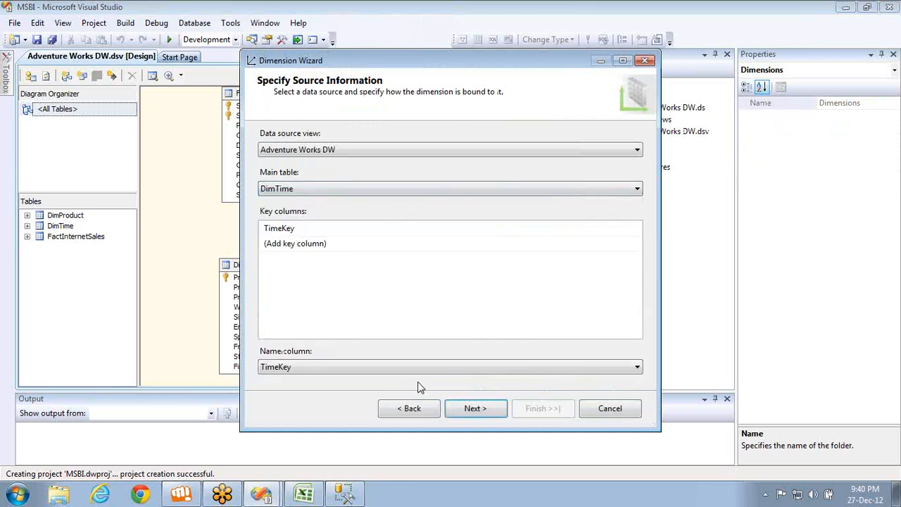
left_click(472, 408)
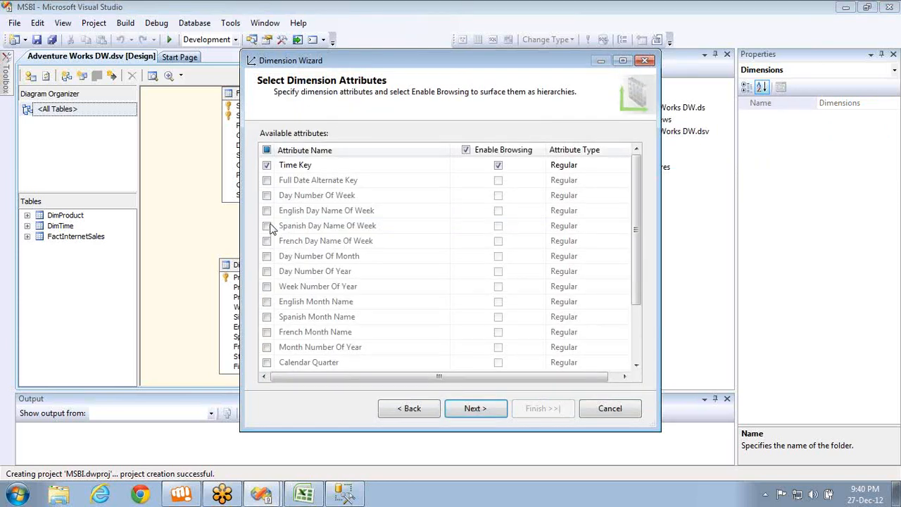
Include the Calendar Quarter, English Month Name, Calendar Year and Calendar Semester attributes in the dimension
left_click(267, 362)
left_click(267, 301)
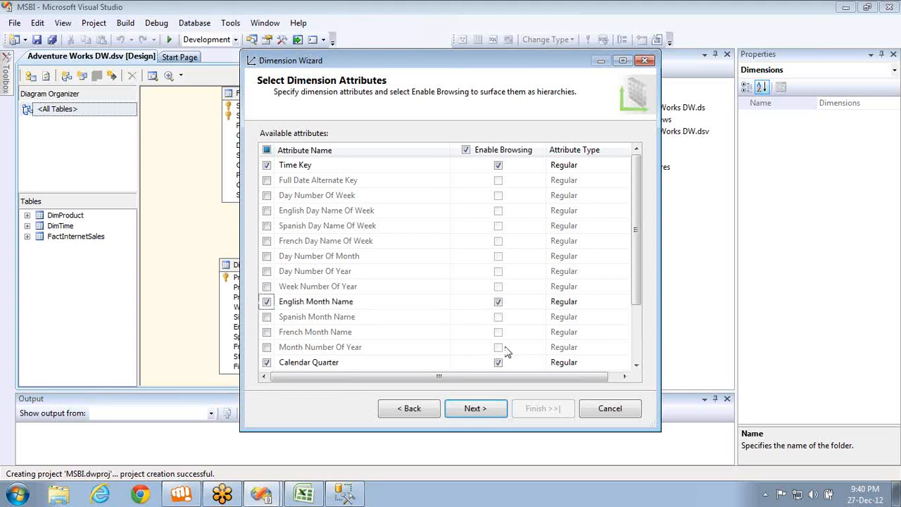
left_click(636, 365)
left_click(635, 364)
left_click(635, 364)
left_click(636, 364)
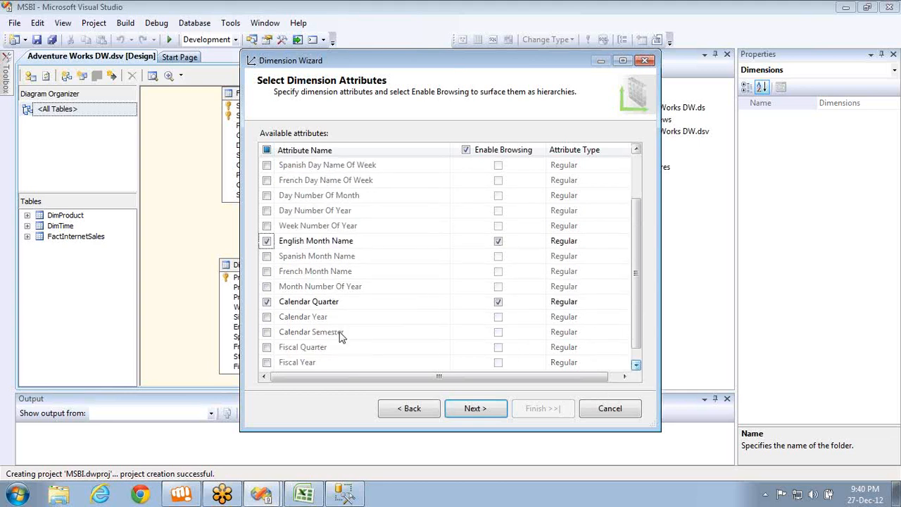
left_click(267, 316)
left_click(267, 331)
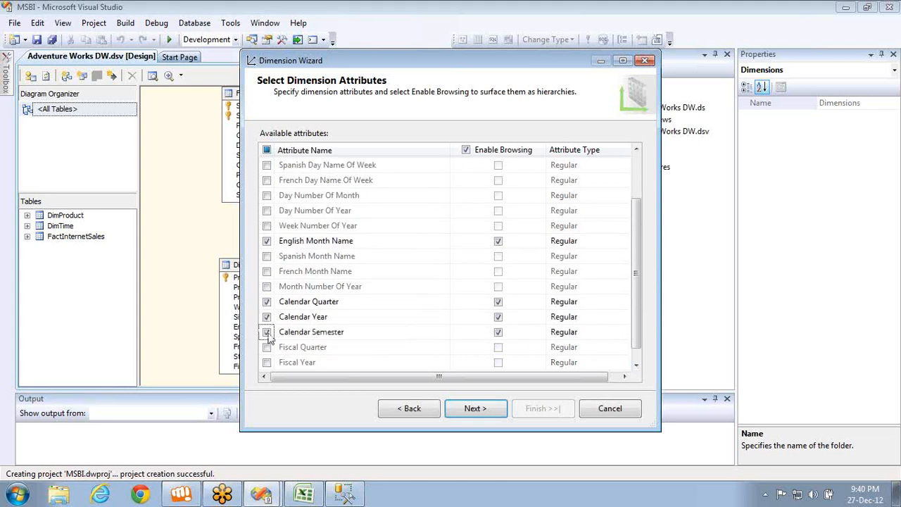
left_click(473, 412)
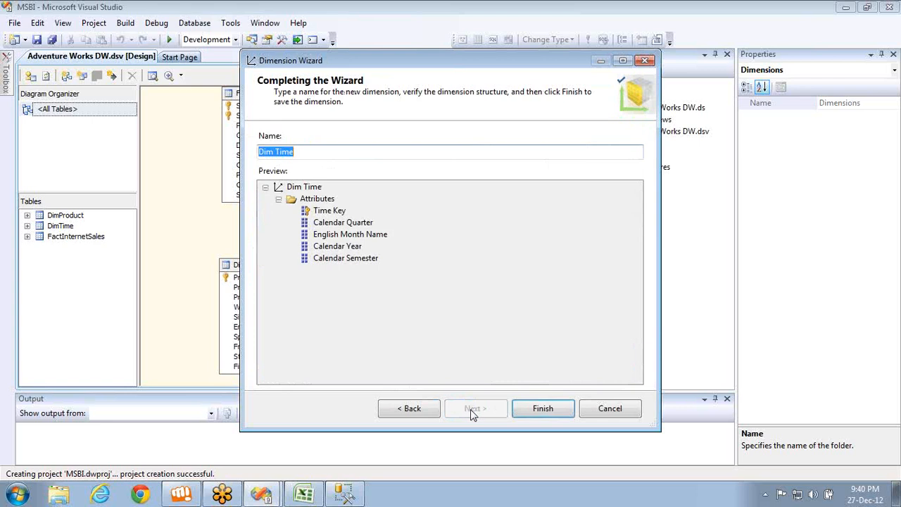
Name the dimension Time and finish creating it, and close the Start Page
left_click(275, 152)
double_click(276, 152)
key("Delete")
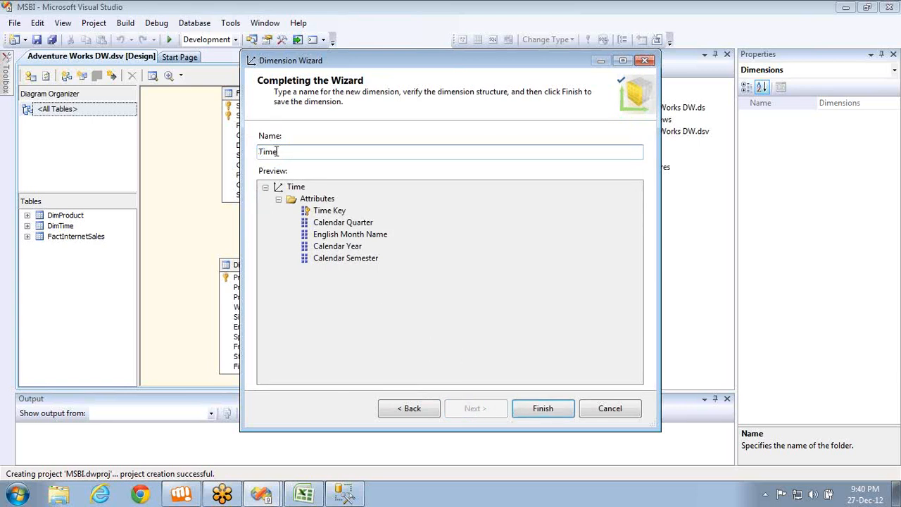
left_click(542, 408)
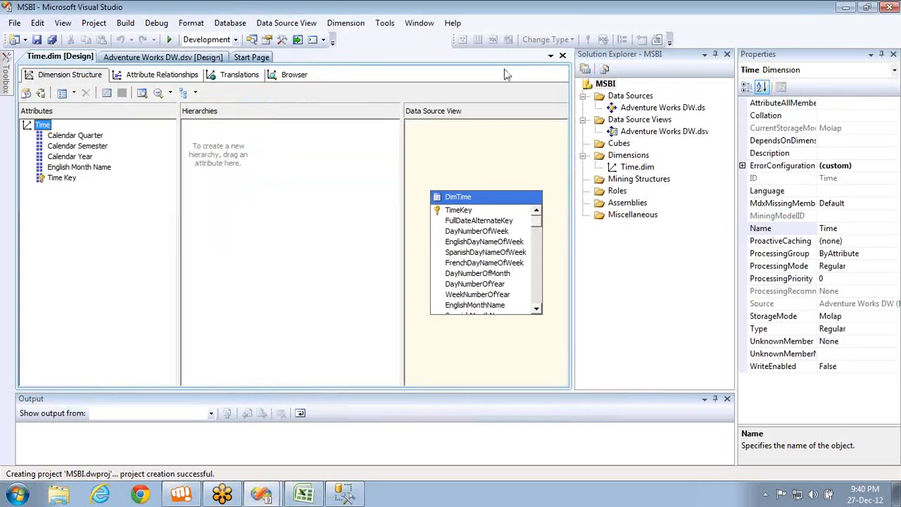
left_click(252, 57)
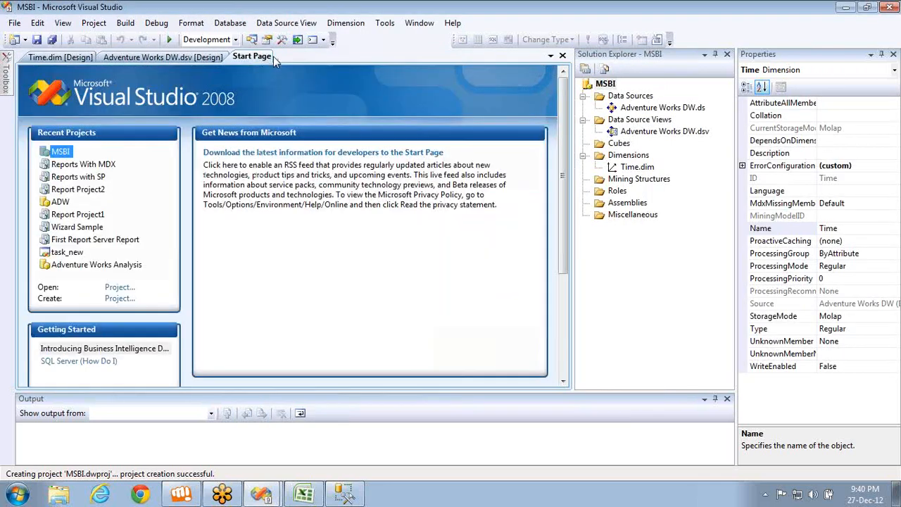
left_click(563, 55)
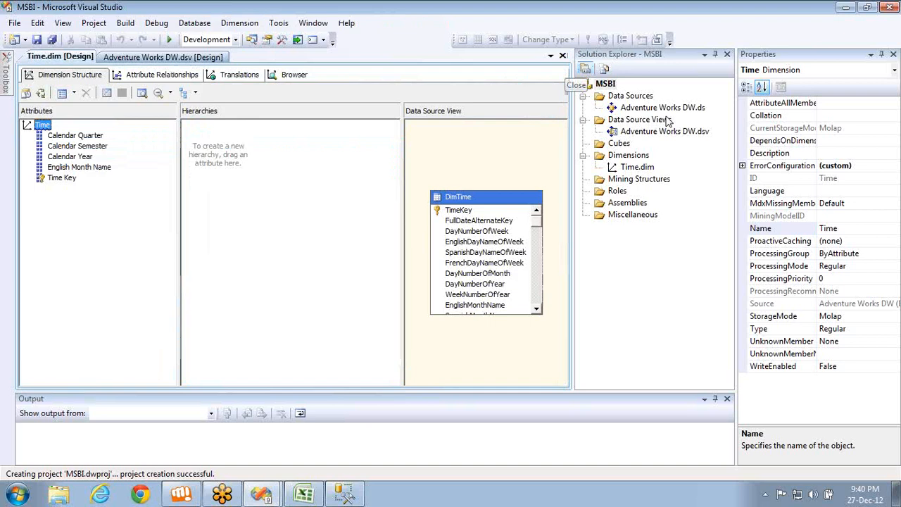
Create an empty cube based on the Adventure Works DW data source view, keeping the default name
right_click(622, 144)
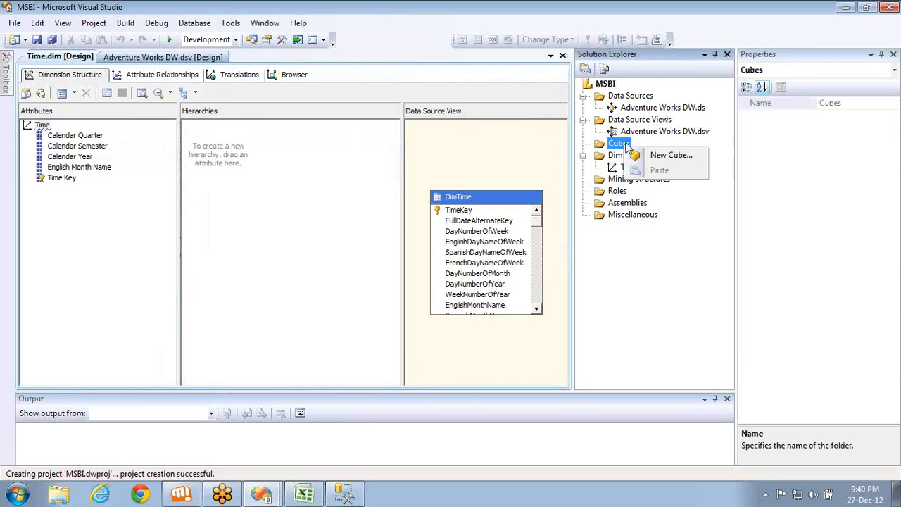
left_click(652, 153)
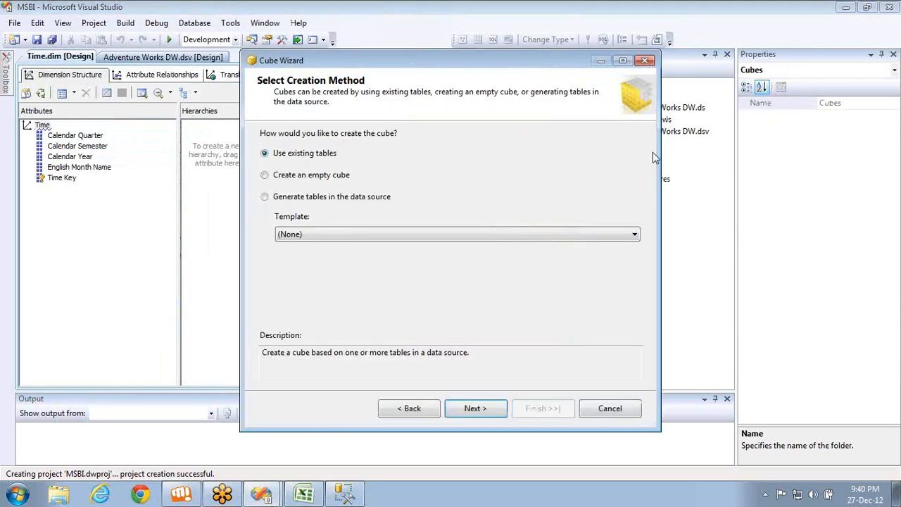
key("Down")
key("Return")
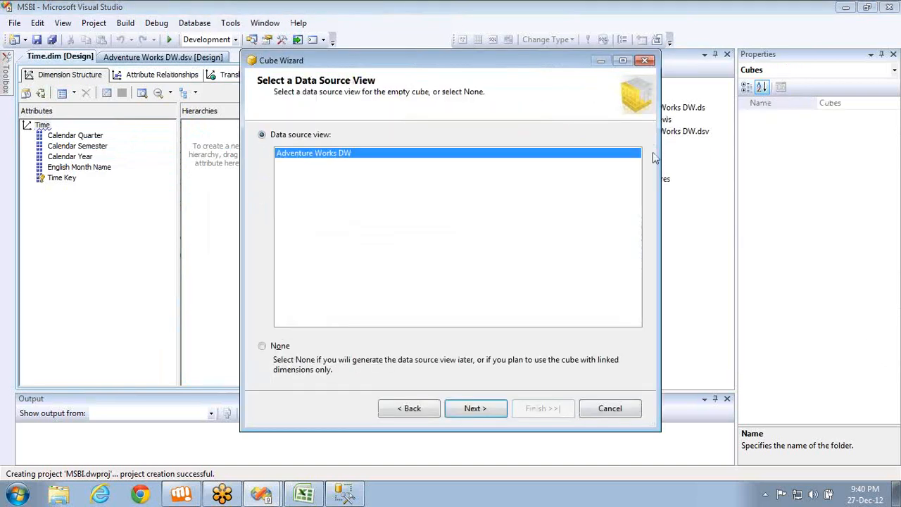
key("Return")
key("Return")
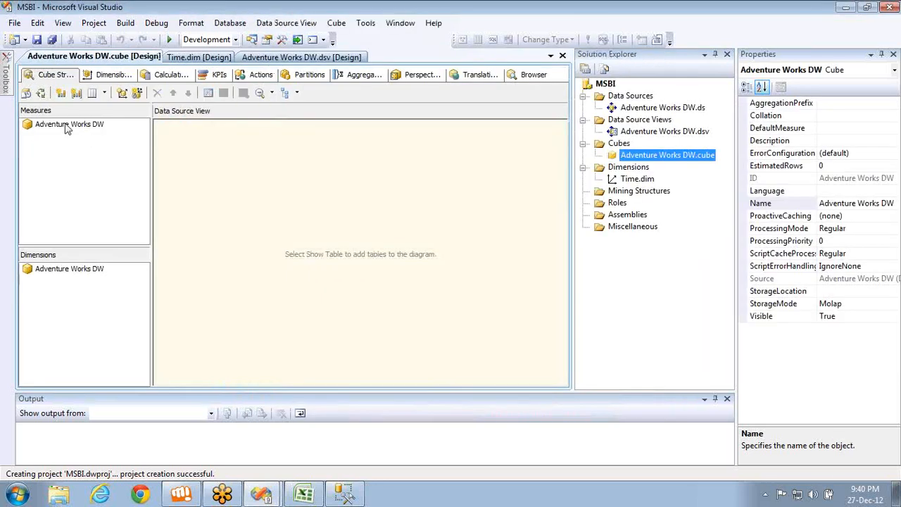
Add a Sum measure on the SalesAmount column of FactInternetSales to the Adventure Works DW cube
left_click(66, 126)
right_click(65, 125)
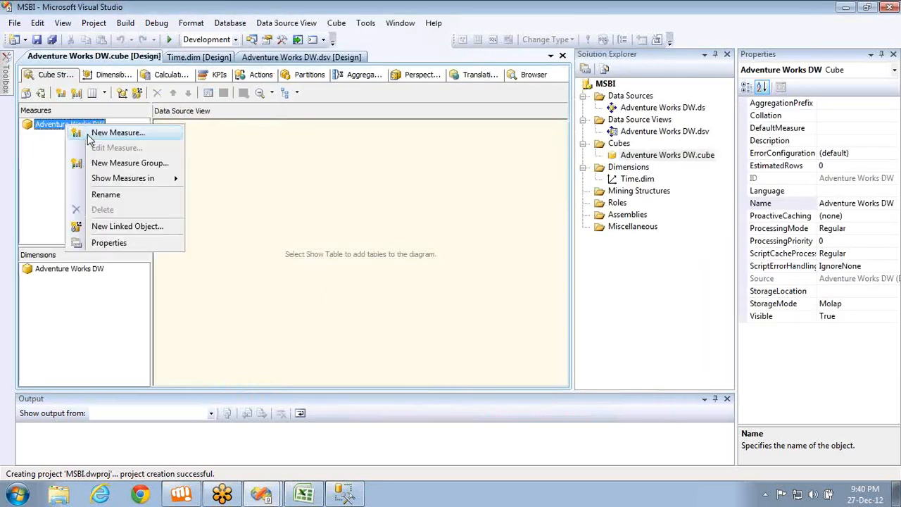
left_click(113, 133)
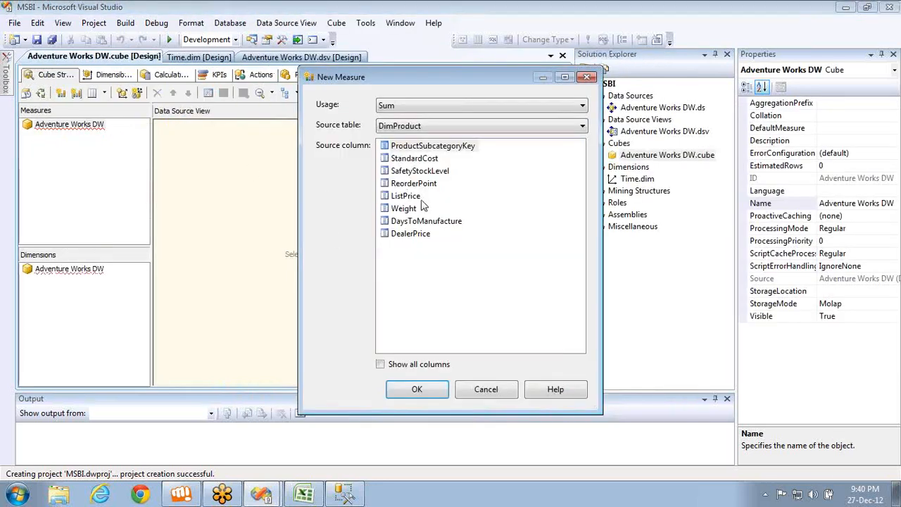
left_click(400, 126)
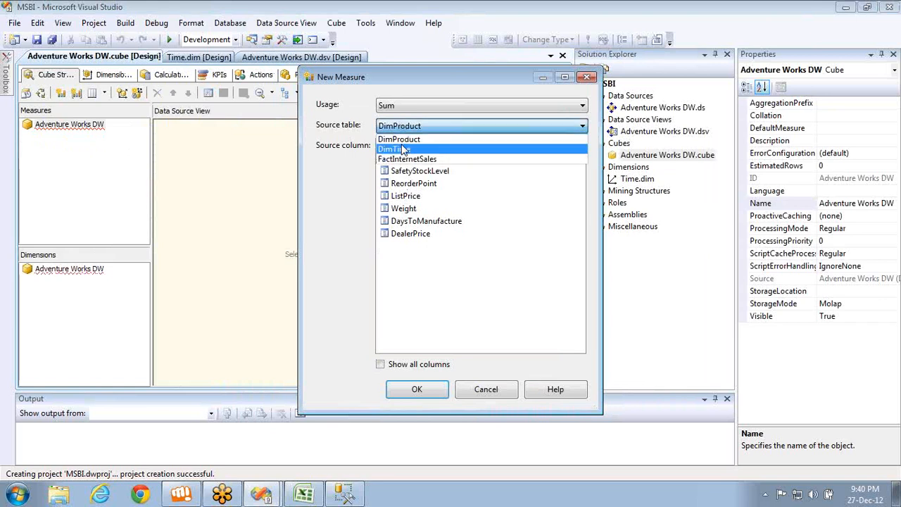
left_click(408, 157)
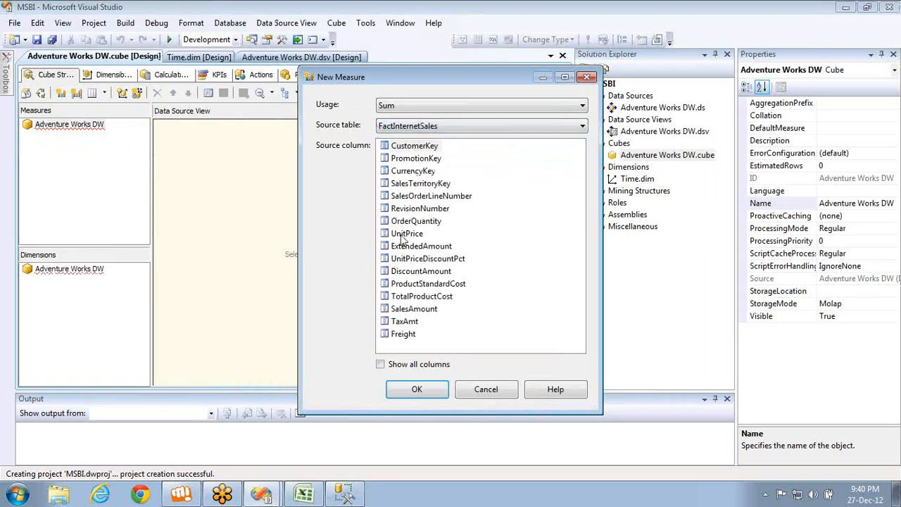
double_click(406, 312)
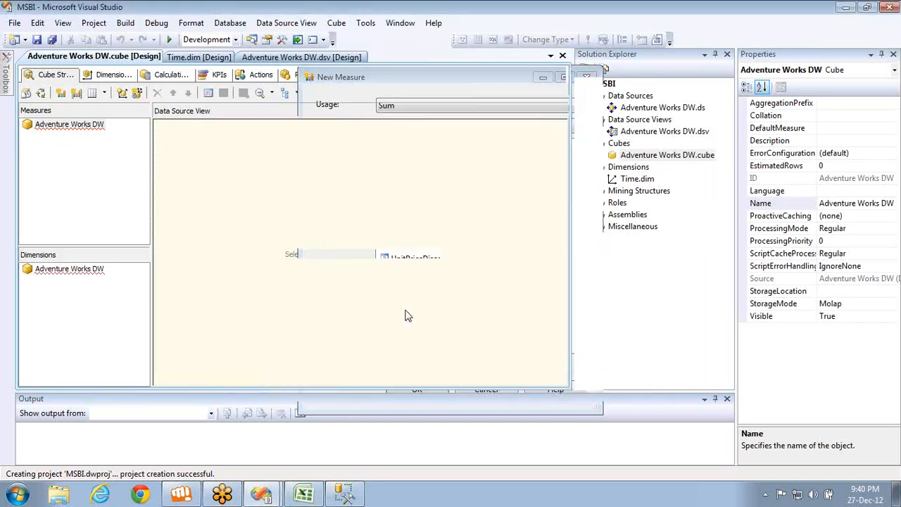
Add a Sum measure on the TaxAmt column to the Fact Internet Sales measure group
left_click(84, 135)
right_click(84, 135)
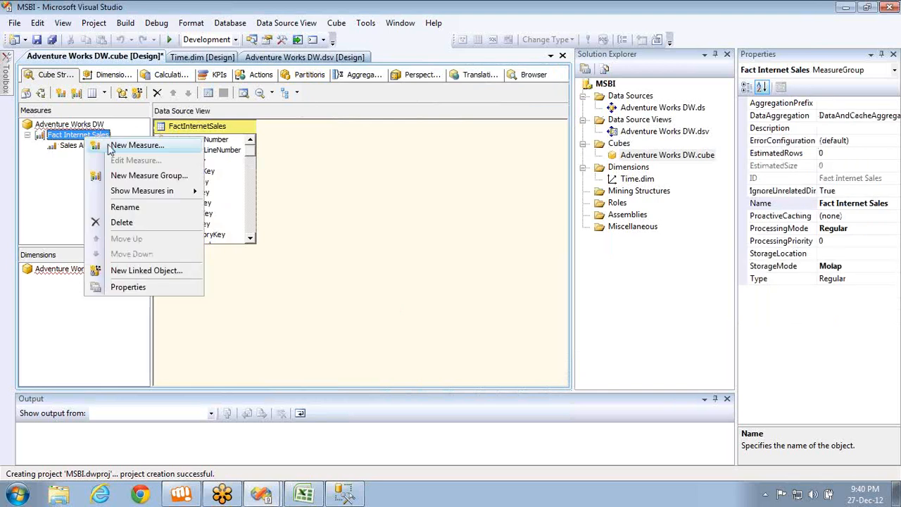
left_click(109, 146)
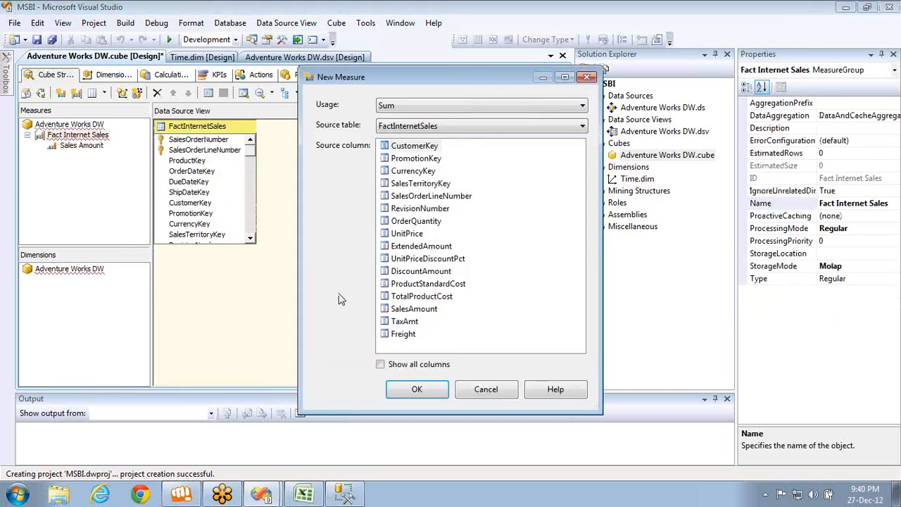
double_click(408, 321)
Add the Time dimension to the Adventure Works DW cube
right_click(65, 274)
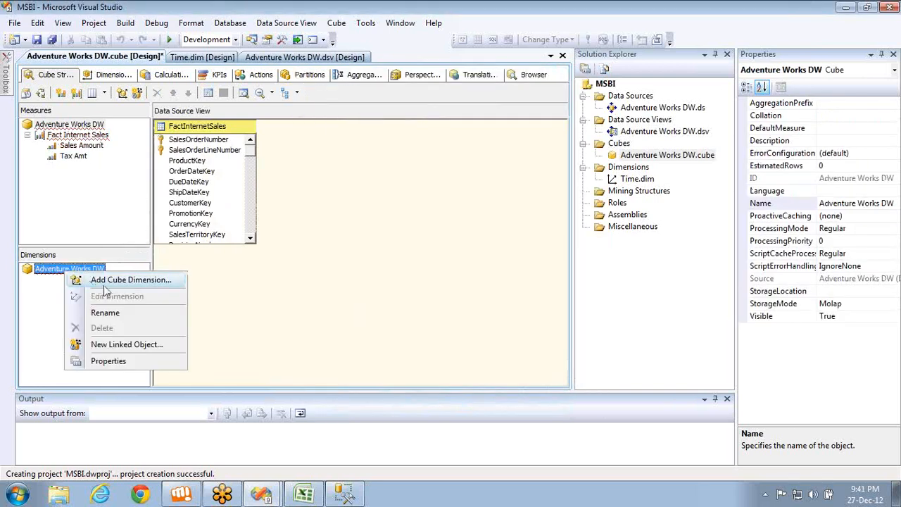
left_click(106, 282)
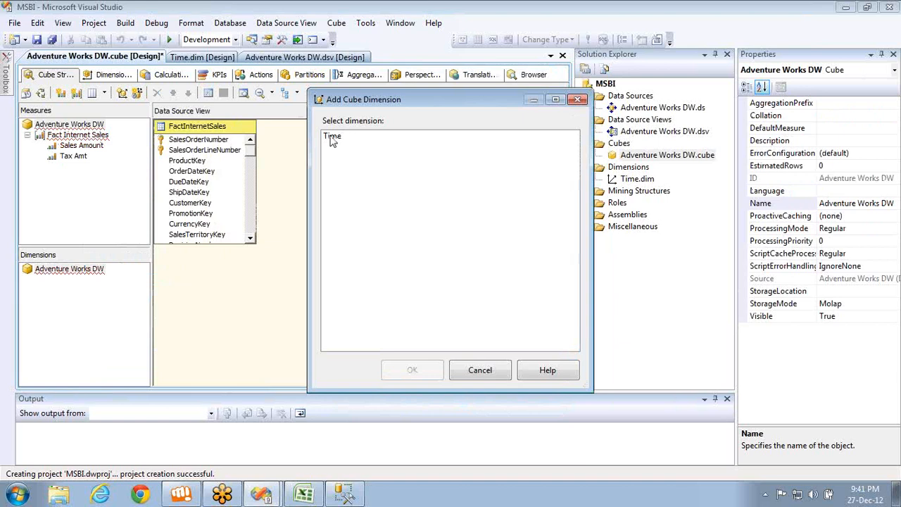
double_click(332, 138)
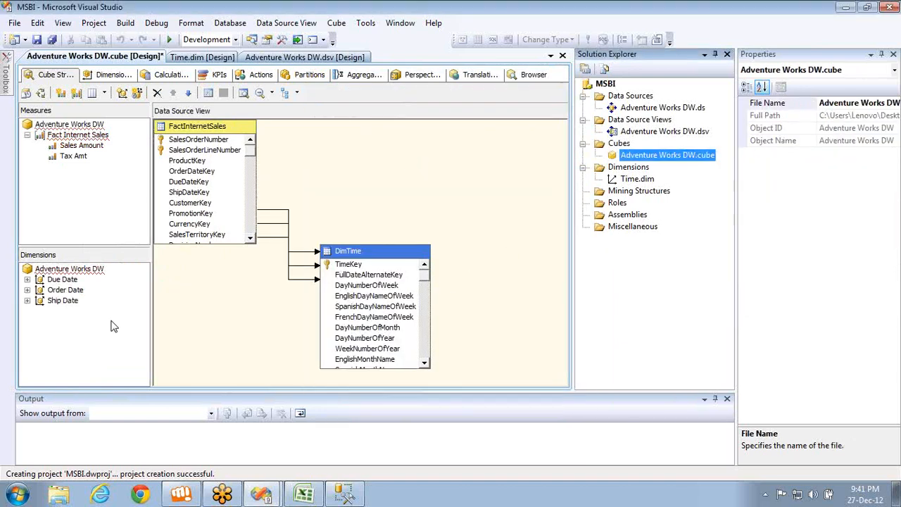
Create a hierarchy in the Time dimension with levels Calendar Year, Calendar Semester, Calendar Quarter and English Month Name
double_click(637, 179)
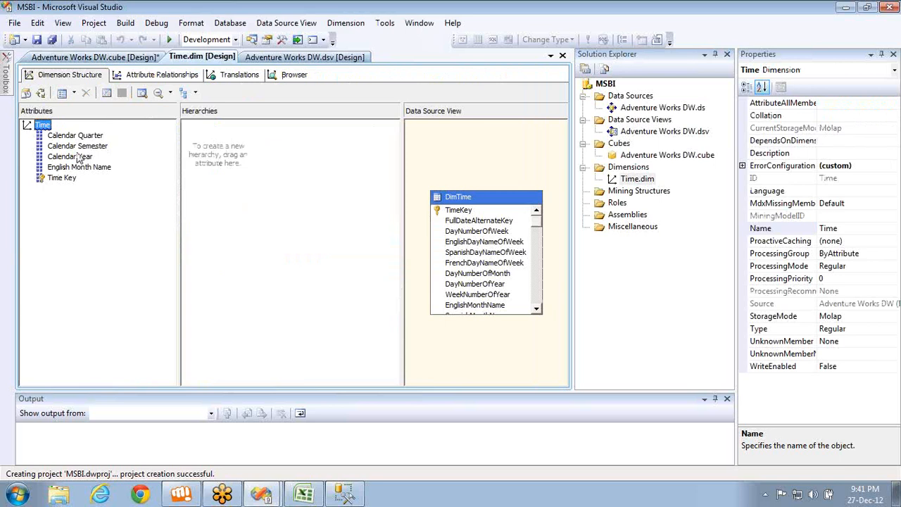
left_click_drag(83, 161, 296, 150)
left_click_drag(99, 145, 225, 156)
left_click(99, 136)
left_click_drag(98, 139, 219, 169)
left_click_drag(89, 168, 224, 184)
left_click(239, 255)
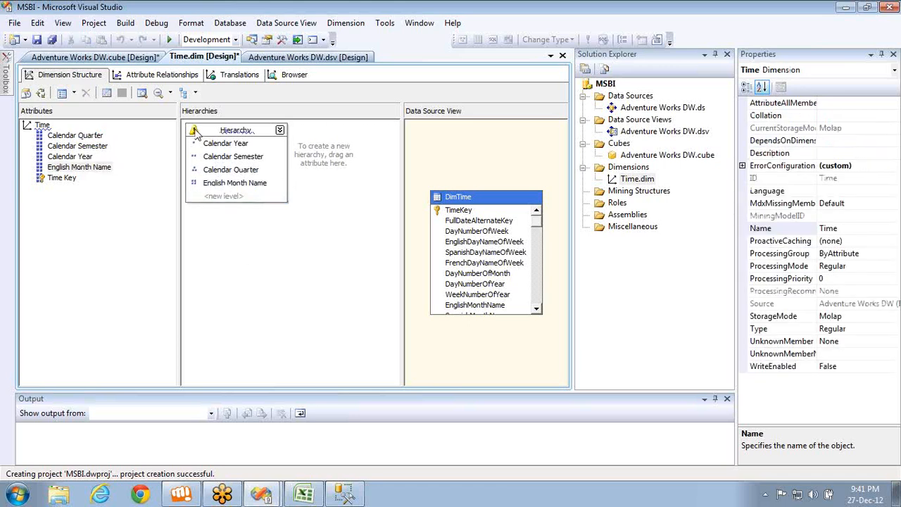
Chain the Time attribute relationships from English Month Name to Calendar Quarter, Calendar Semester and Calendar Year
left_click(162, 73)
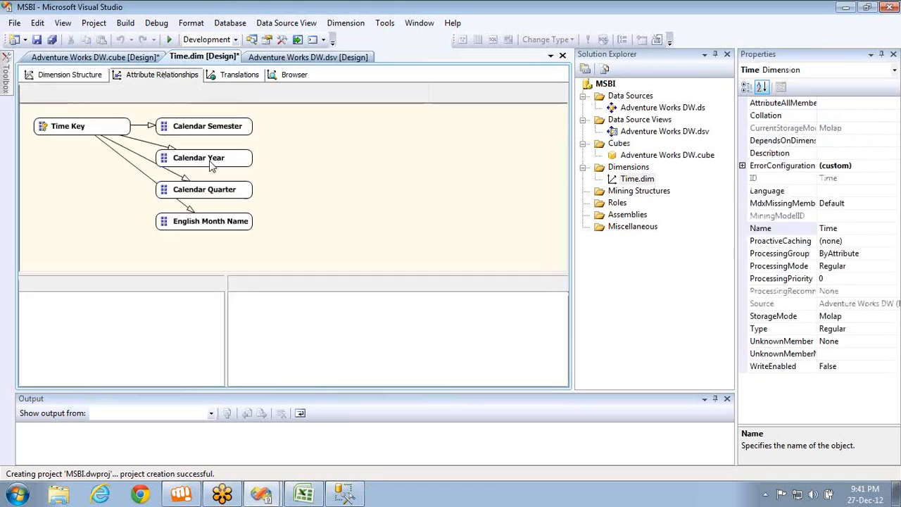
left_click_drag(203, 224, 210, 194)
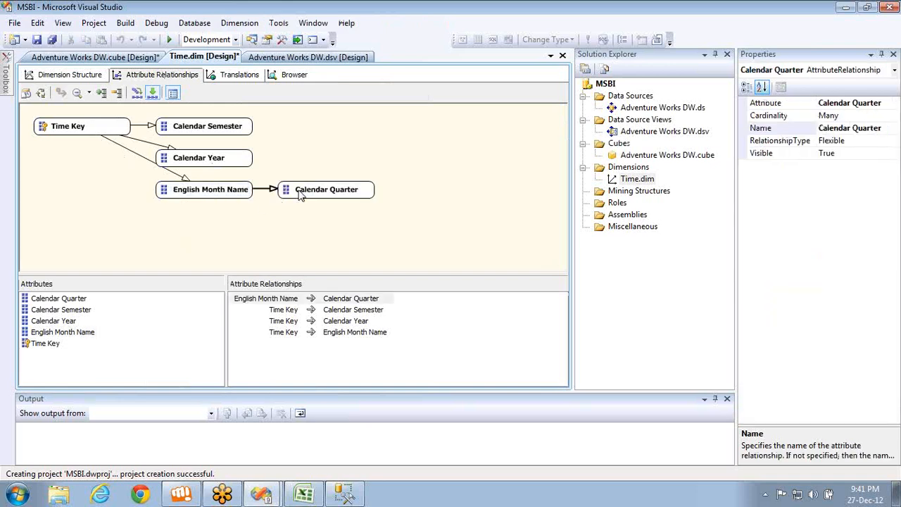
left_click_drag(299, 195, 228, 134)
left_click(427, 161)
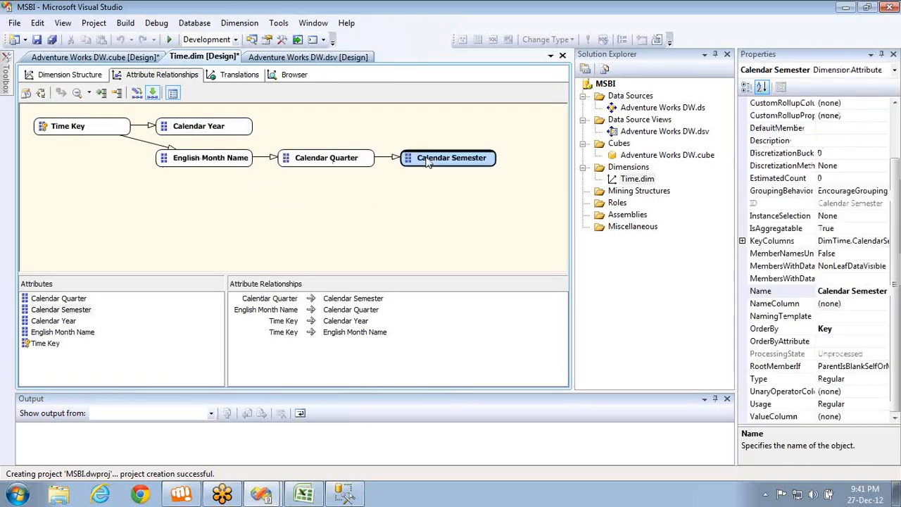
left_click_drag(428, 161, 242, 132)
Process the Time dimension, building and deploying the project first
left_click(86, 79)
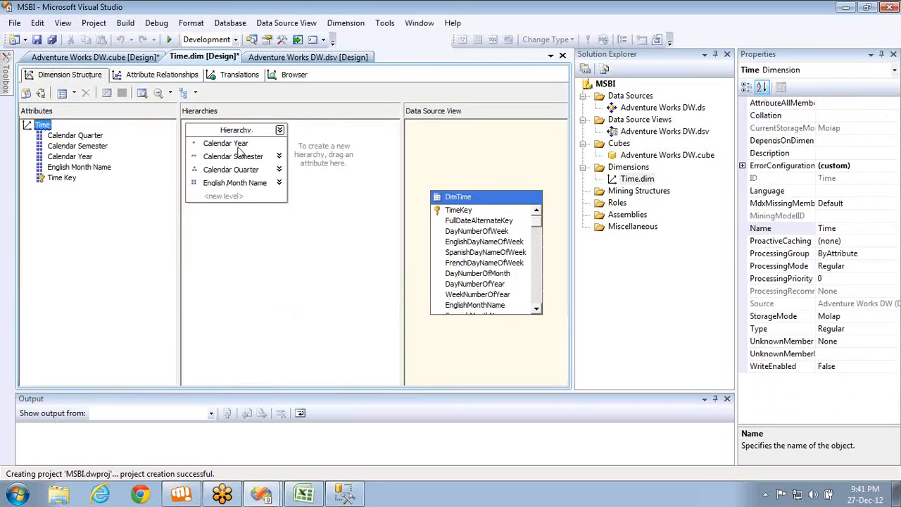
left_click(42, 94)
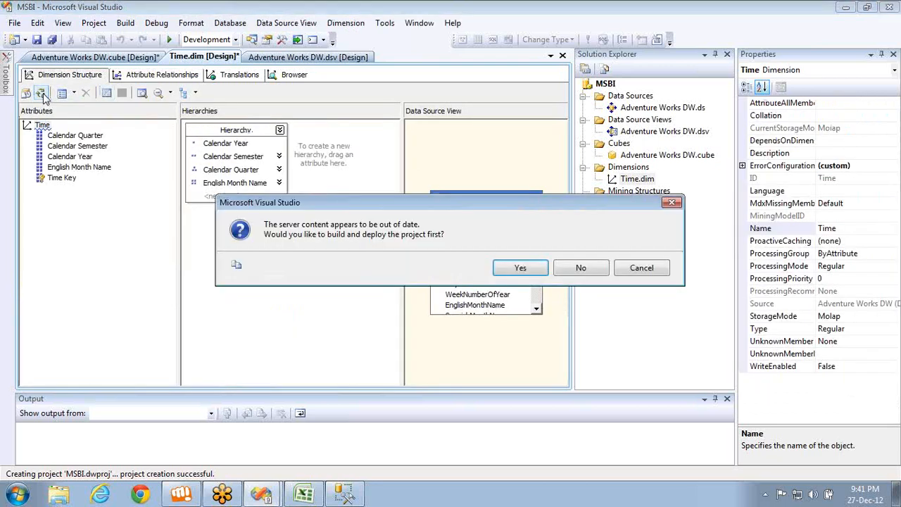
key("Return")
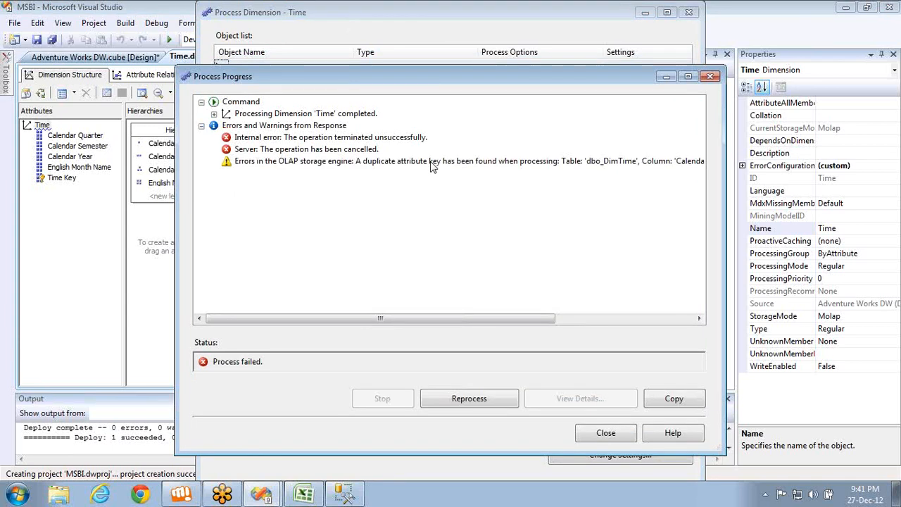
Read the full details of the OLAP storage engine message, and close the processing and deployment progress windows
left_click(559, 165)
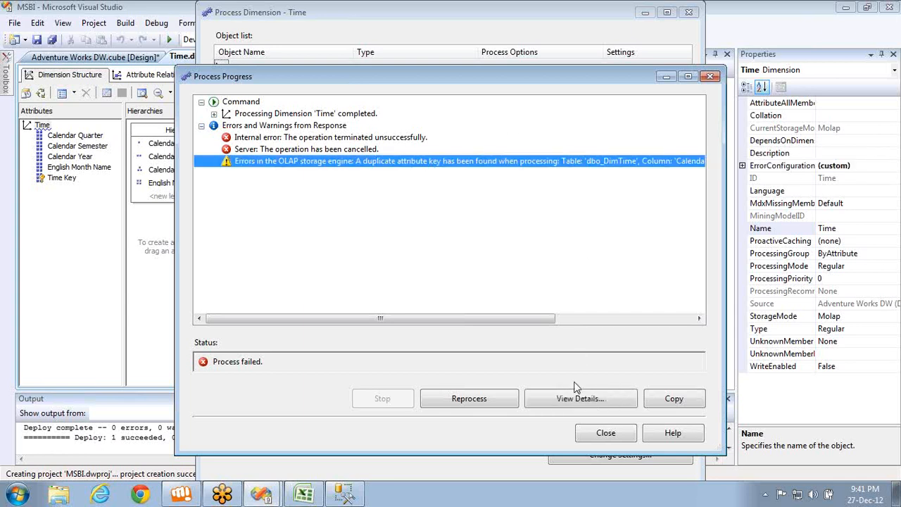
left_click(563, 399)
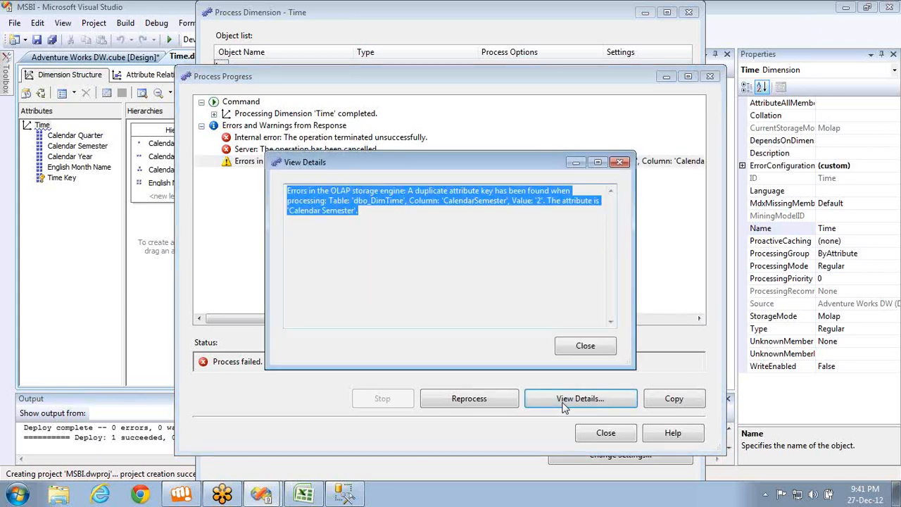
left_click_drag(449, 191, 528, 206)
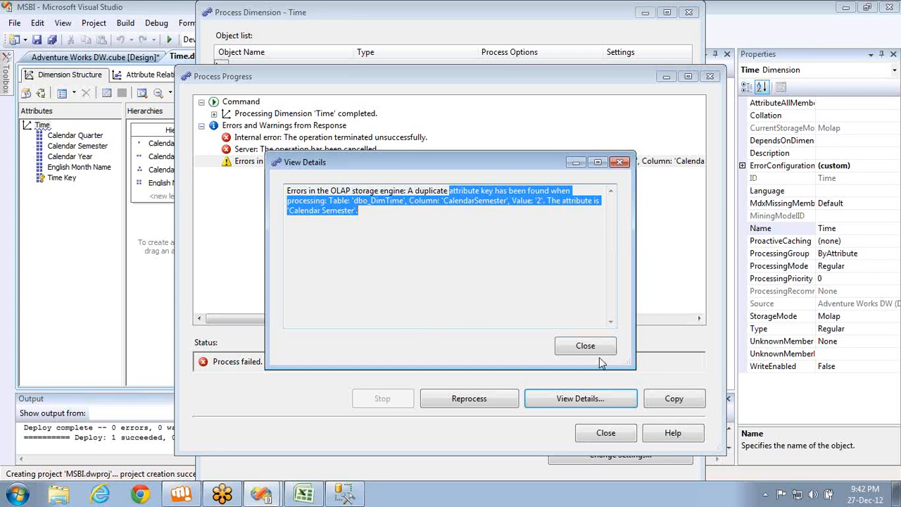
left_click(573, 351)
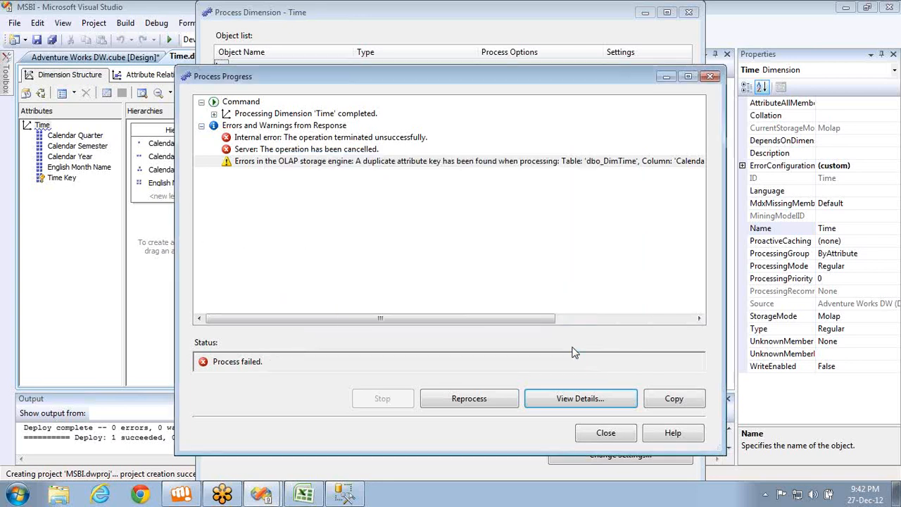
left_click(607, 431)
left_click(689, 12)
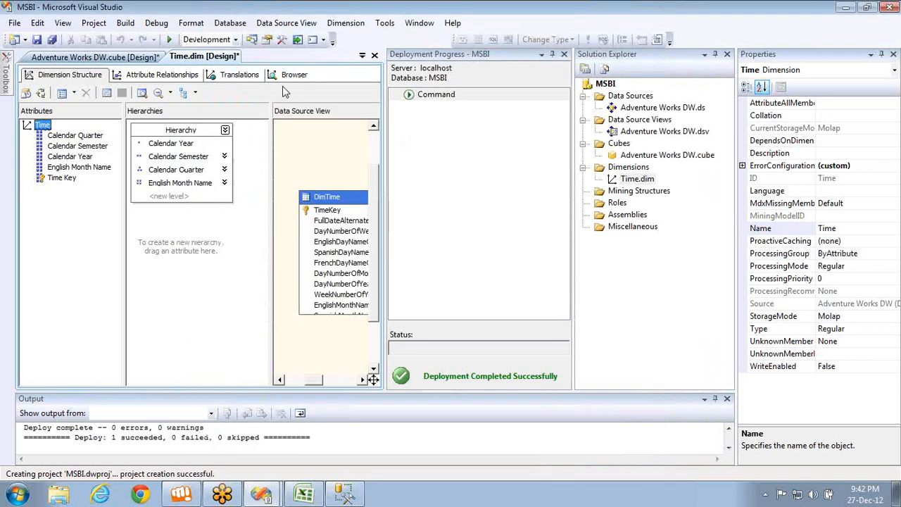
left_click(563, 55)
Review the Time hierarchy's levels from English Month Name up to Calendar Year
left_click(238, 184)
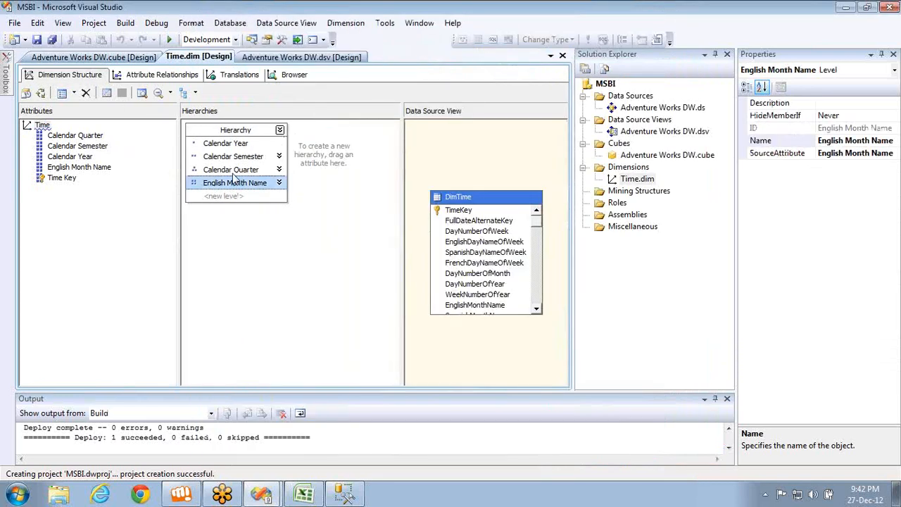
left_click(233, 173)
left_click(246, 159)
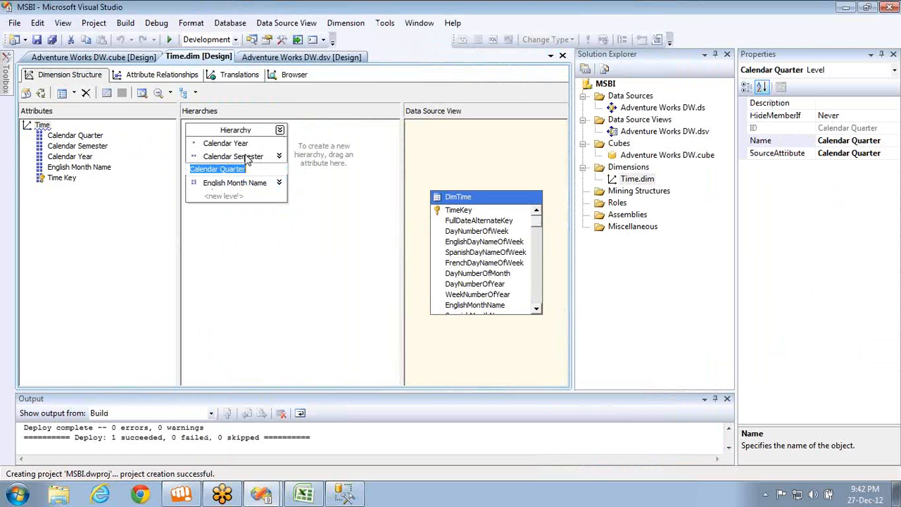
left_click(239, 144)
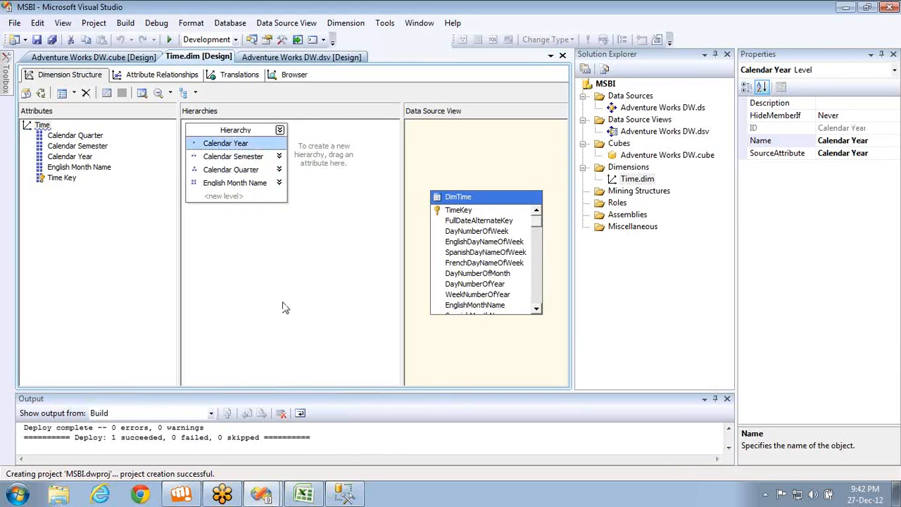
Switch to SQL Server Management Studio and run "select * from DimTime" as a new query line in SQLQuery1
left_click(345, 494)
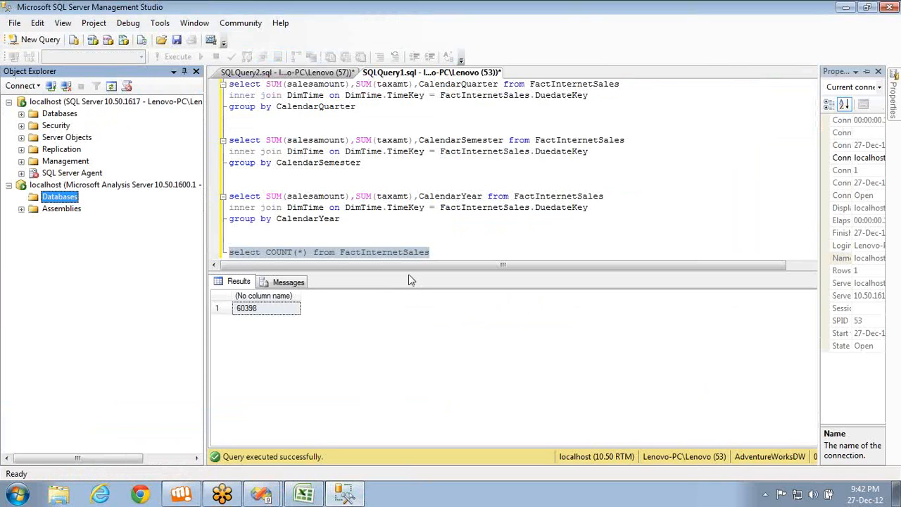
left_click(438, 253)
key("Return")
key("Return")
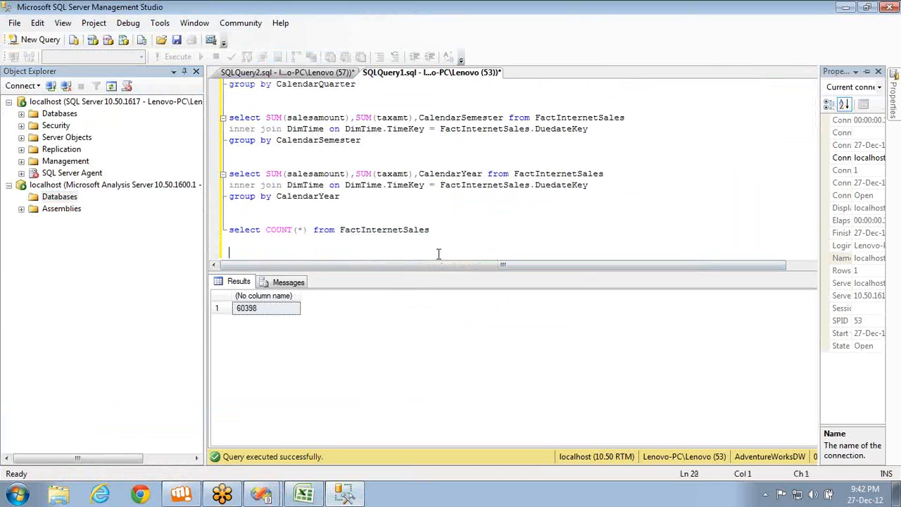
type("sels")
type("ct * from DimTime")
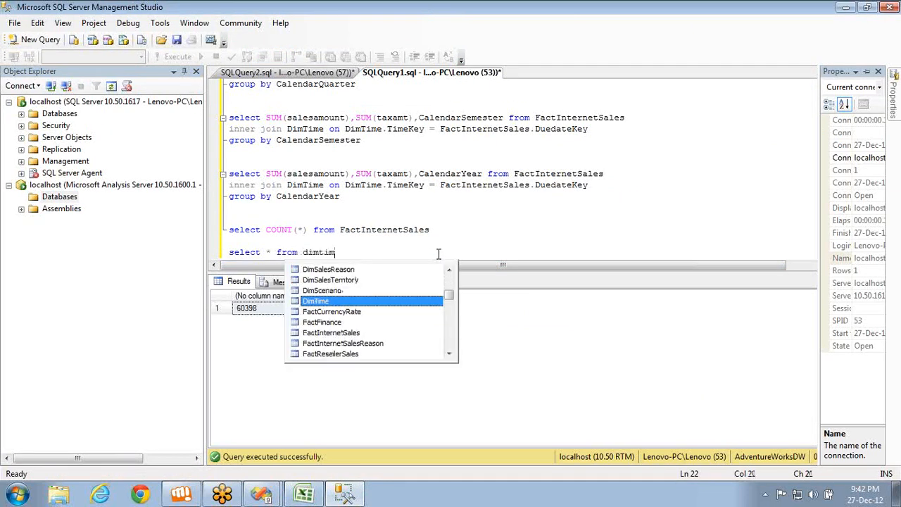
key("shift+Home")
key("F5")
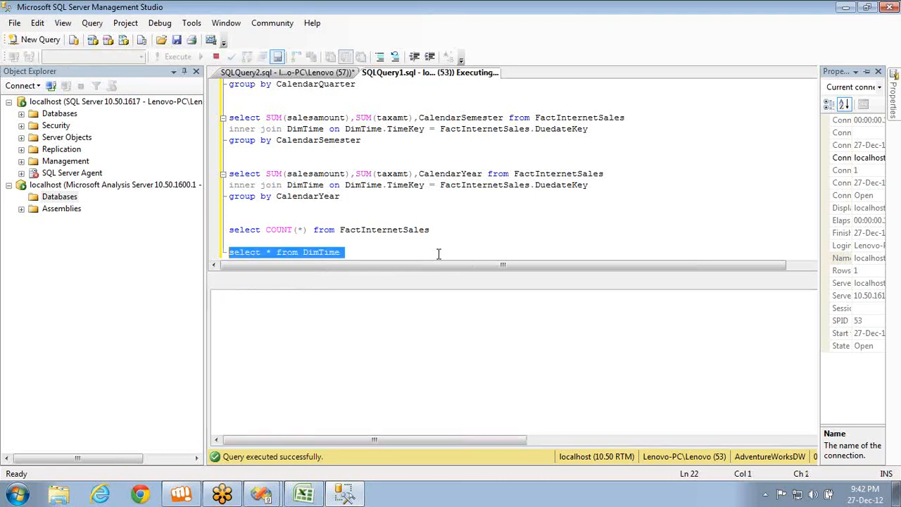
Look across the DimTime results to the CalendarQuarter, CalendarYear and CalendarSemester columns
left_click(623, 325)
key("Right")
key("Right")
key("Right")
key("Right")
key("Right")
key("Right")
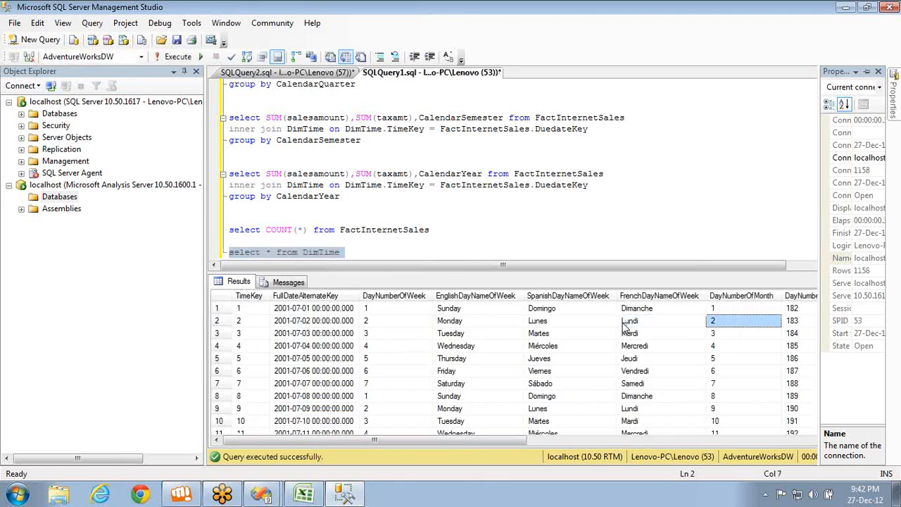
key("Right")
key("Right")
key("Right")
key("Right")
key("Right")
key("Right")
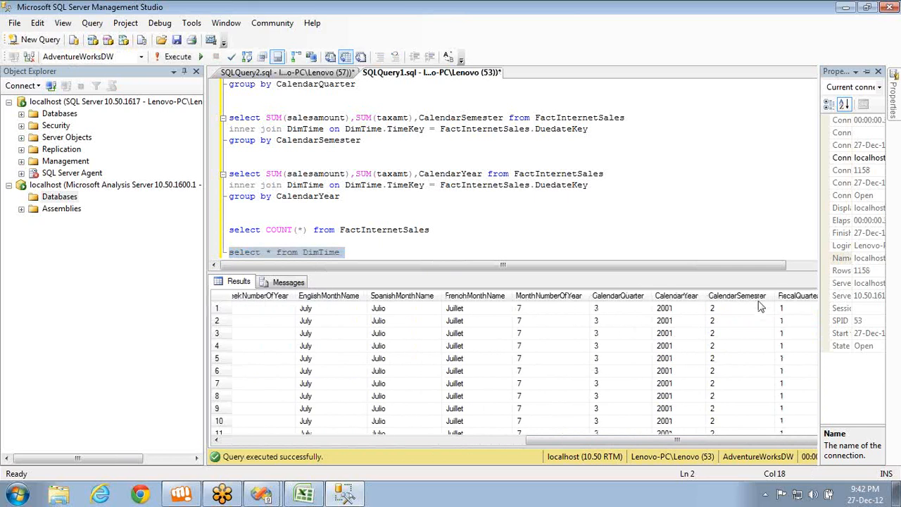
Examine the CalendarSemester values against month, quarter and year, going down the DimTime results from July 2001 to January 2002
left_click(753, 299)
key("Down")
key("Down")
key("Down")
key("Down")
key("Down")
key("Down")
key("Down")
key("Down")
key("Down")
key("Down")
key("Down")
key("Down")
key("Down")
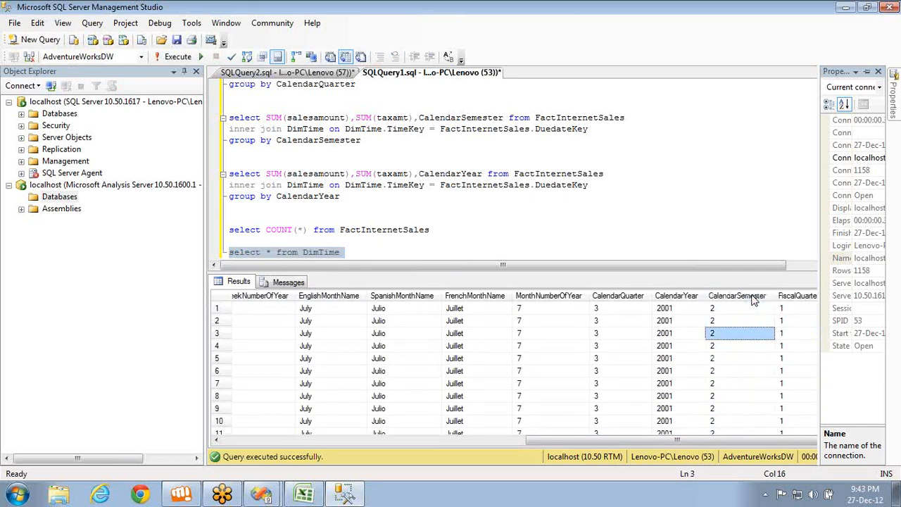
key("Down")
key("Down")
key("Down")
key("Down")
key("Down")
key("Down")
key("Down")
key("Down")
key("Down")
key("Down")
key("Down")
key("Down")
key("Down")
key("Down")
key("Down")
key("Down")
key("Down")
key("Down")
key("Down")
key("Down")
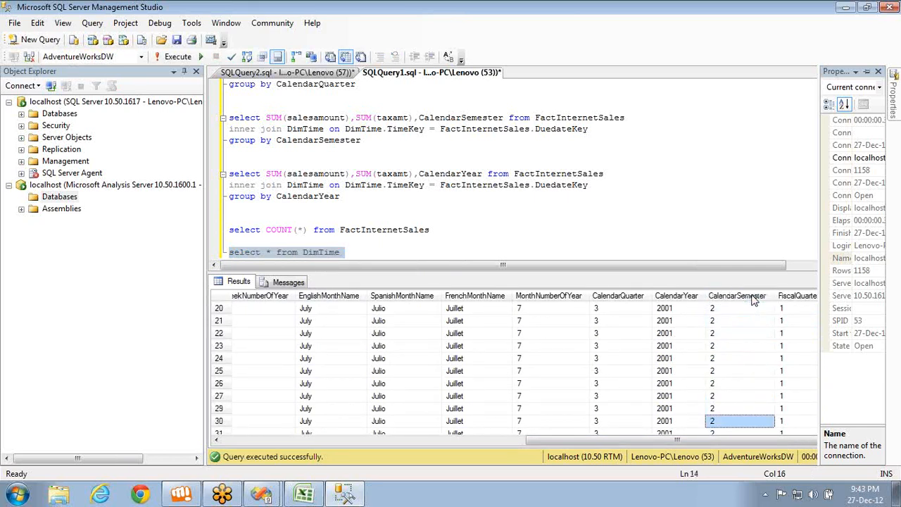
key("Down")
key("Down")
key("Down")
key("Down")
key("Down")
key("Down")
key("Down")
key("Down")
key("Down")
key("Down")
key("Down")
key("Down")
key("Down")
key("Down")
key("Down")
key("Down")
key("Down")
key("Down")
key("Down")
key("Down")
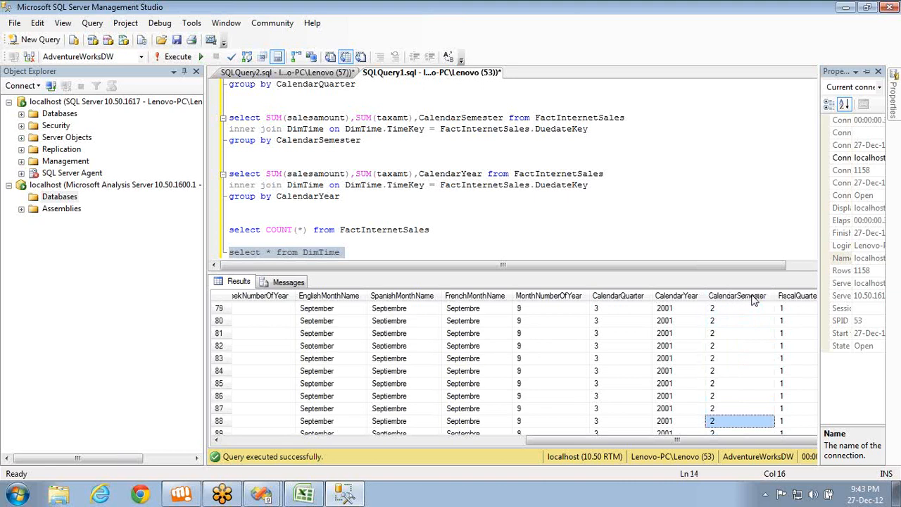
key("Down")
key("Down")
key("Down")
key("Down")
key("Down")
key("Down")
key("Down")
key("Down")
key("Down")
key("Down")
key("Down")
key("Down")
key("Down")
key("Down")
key("Down")
key("Down")
key("Down")
key("Down")
key("Down")
key("Down")
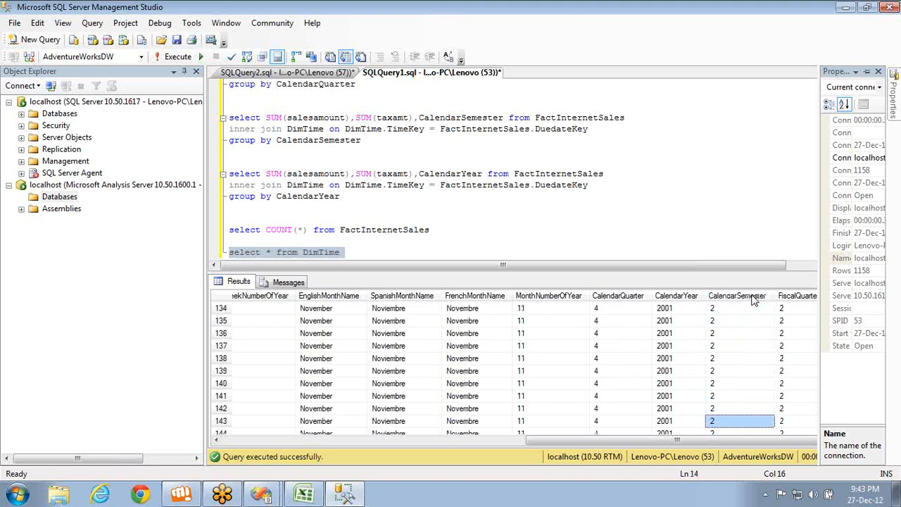
key("Down")
key("Down")
key("Down")
key("Down")
key("Down")
key("Down")
key("Down")
key("Down")
key("Down")
key("Down")
key("Down")
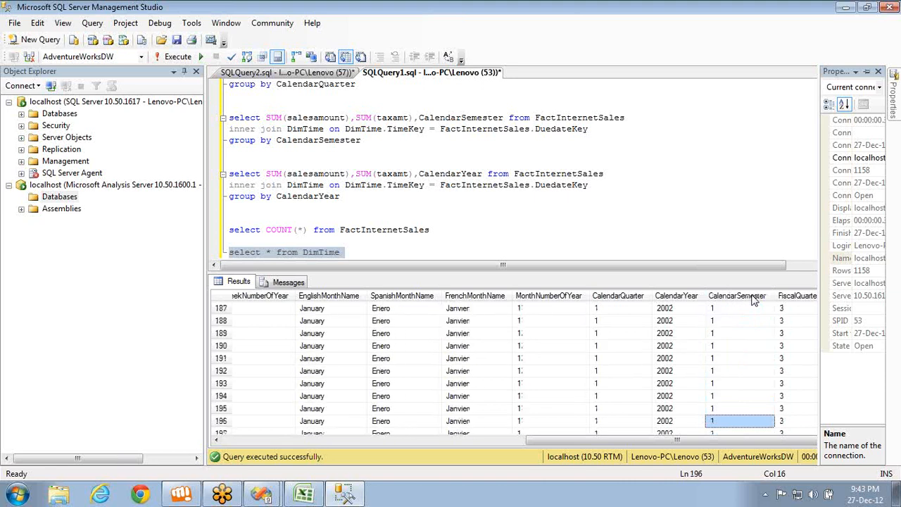
Examine the CalendarSemester values against month, quarter and year, going down the DimTime results from January to July 2002
left_click(739, 335)
key("Down")
key("Down")
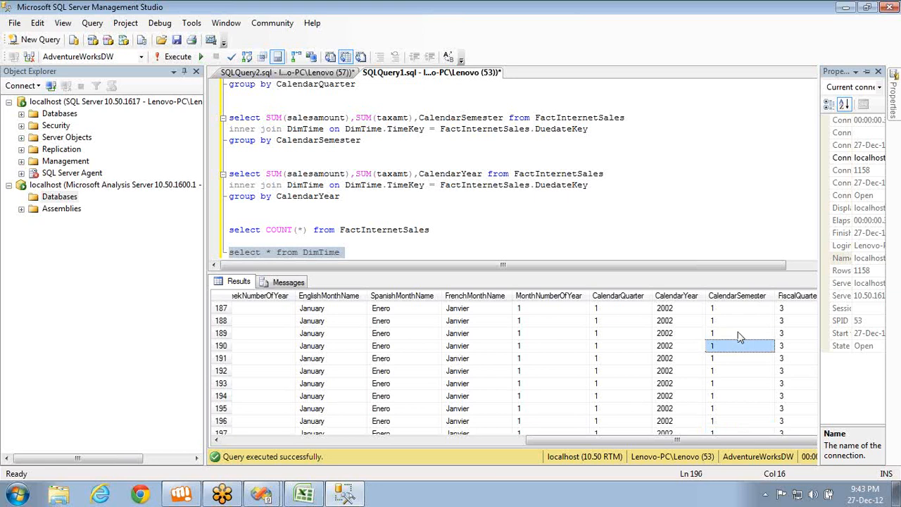
key("Down")
key("Down")
key("Down")
key("Down")
key("Down")
key("Down")
key("Down")
key("Down")
key("Down")
key("Down")
key("Down")
key("Down")
key("Down")
key("Down")
key("Down")
key("Down")
key("Down")
key("Down")
key("Down")
key("Down")
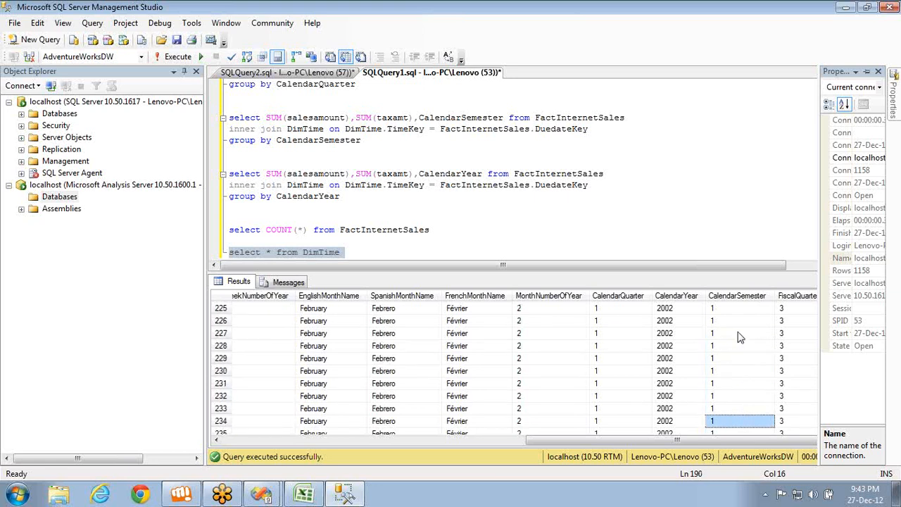
key("Down")
key("Down")
key("Down")
key("Down")
key("Down")
key("Down")
key("Down")
key("Down")
key("Down")
key("Down")
key("Down")
key("Down")
key("Down")
key("Down")
key("Down")
key("Down")
key("Down")
key("Down")
key("Down")
key("Down")
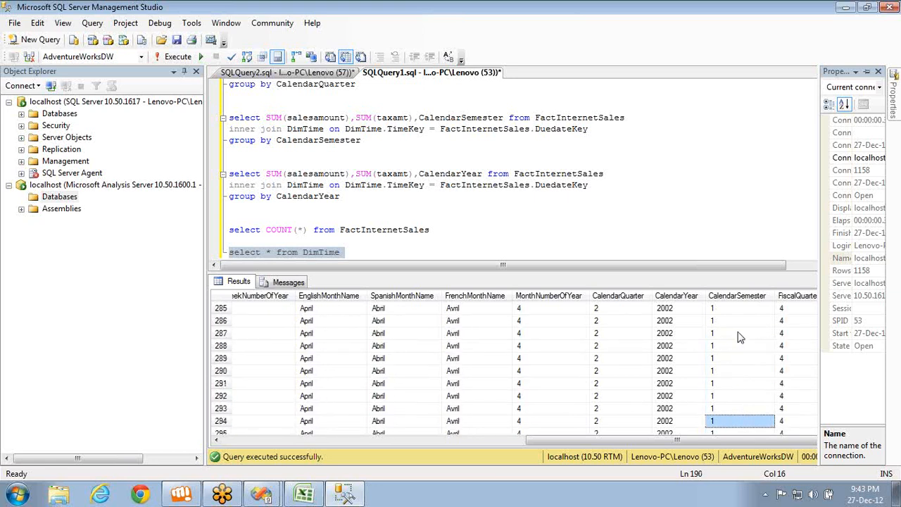
key("Down")
key("Down")
key("Down")
key("Down")
key("Down")
key("Down")
key("Down")
key("Down")
key("Down")
key("Down")
key("Down")
key("Down")
key("Down")
key("Down")
key("Down")
key("Down")
key("Down")
key("Down")
key("Down")
key("Down")
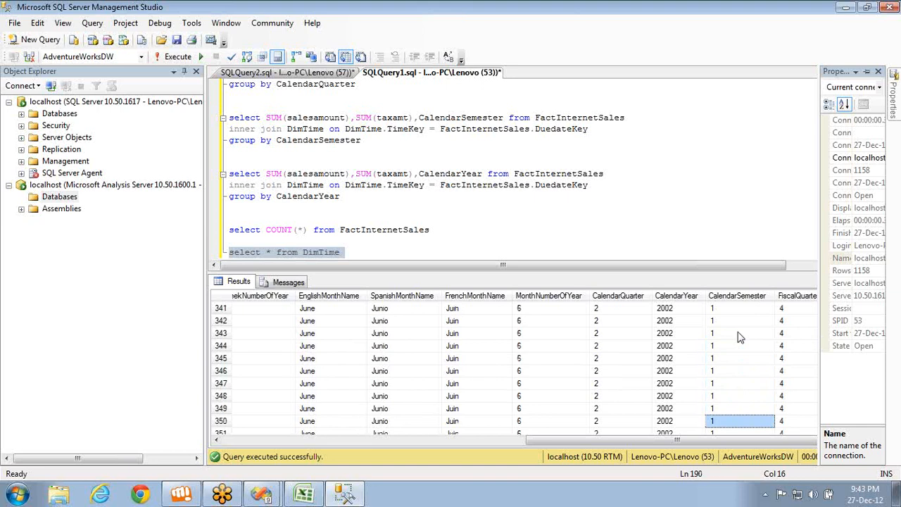
key("Down")
key("Down")
key("Down")
key("Down")
key("Down")
key("Down")
key("Down")
key("Down")
key("Down")
key("Down")
key("Down")
key("Down")
key("Down")
key("Down")
key("Down")
key("Down")
key("Down")
key("Down")
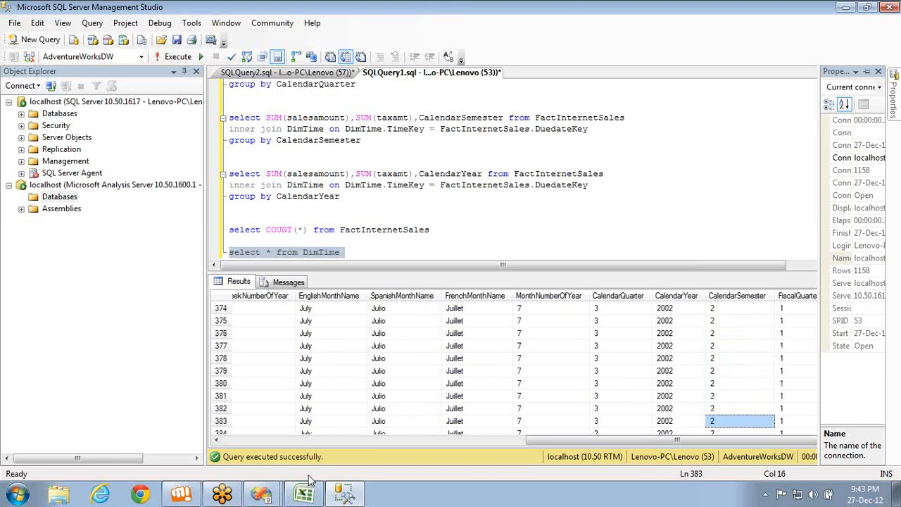
Switch to the Excel workbook and enter year 2001 with semesters 1 and 2 in cells O10:P11 of Sheet1
left_click(307, 495)
left_click(647, 226)
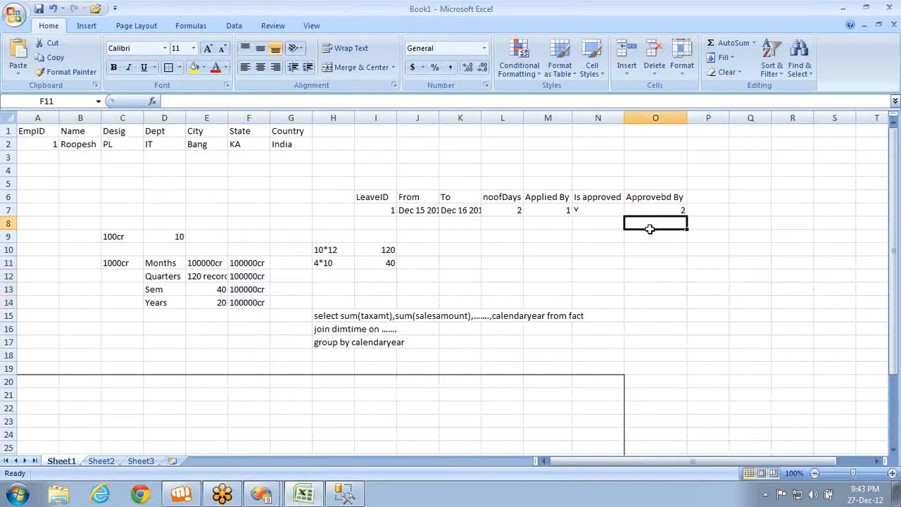
key("Down")
key("Down")
type("2001")
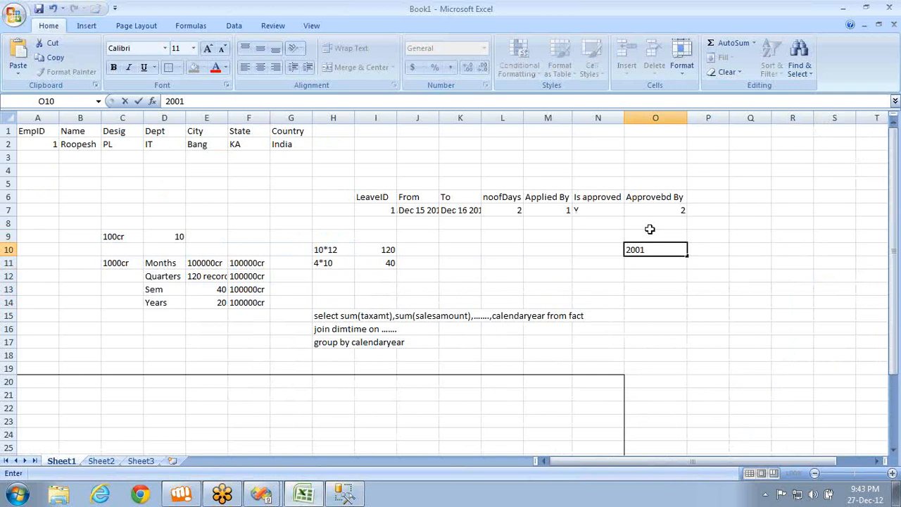
key("Tab")
type("1")
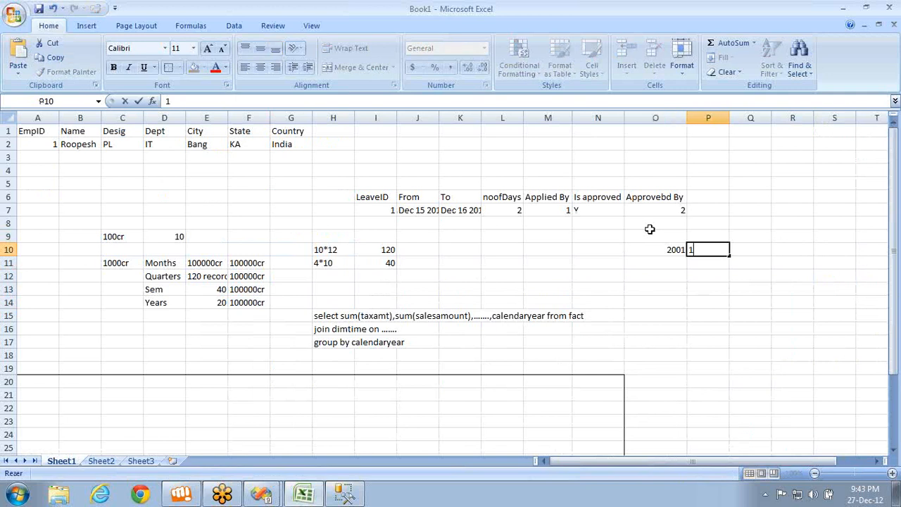
key("Down")
key("Left")
type("2001")
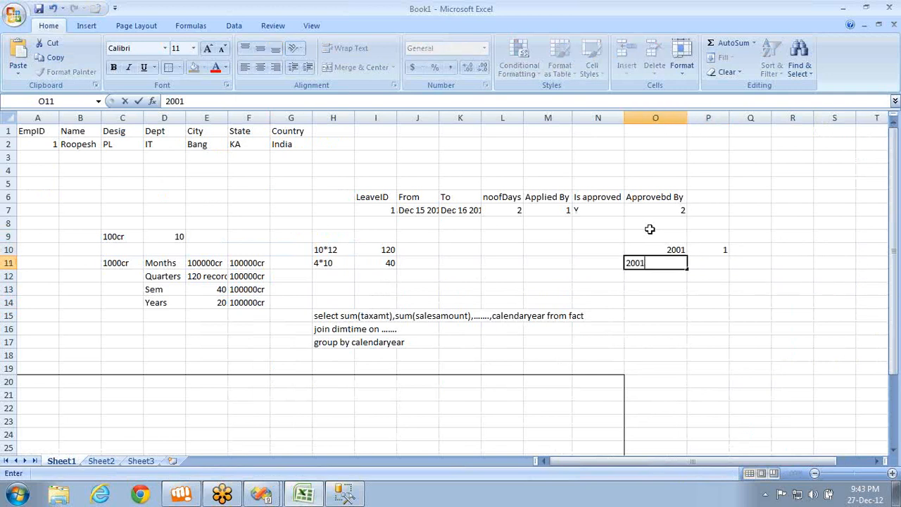
key("Tab")
type("2")
key("Return")
key("Left")
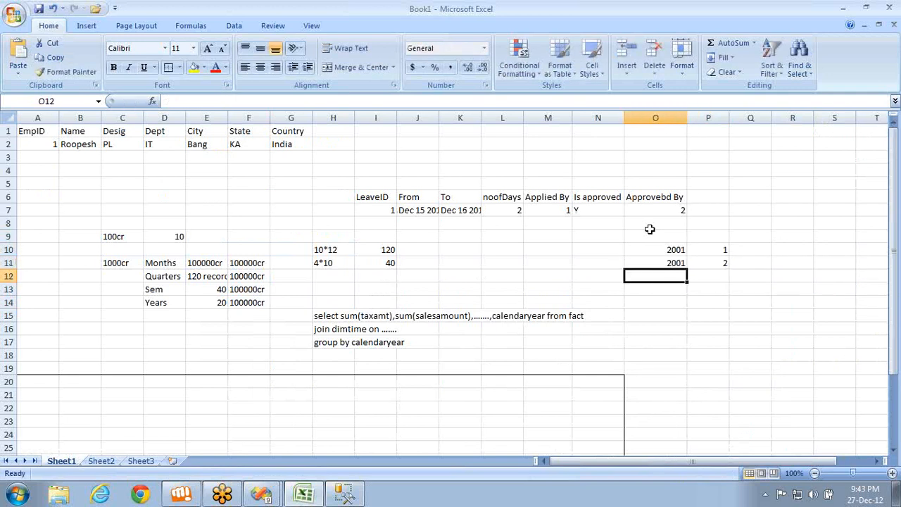
Enter year 2002 with semesters 1 and 2 in cells O12:P13
type("290")
key("BackSpace")
key("BackSpace")
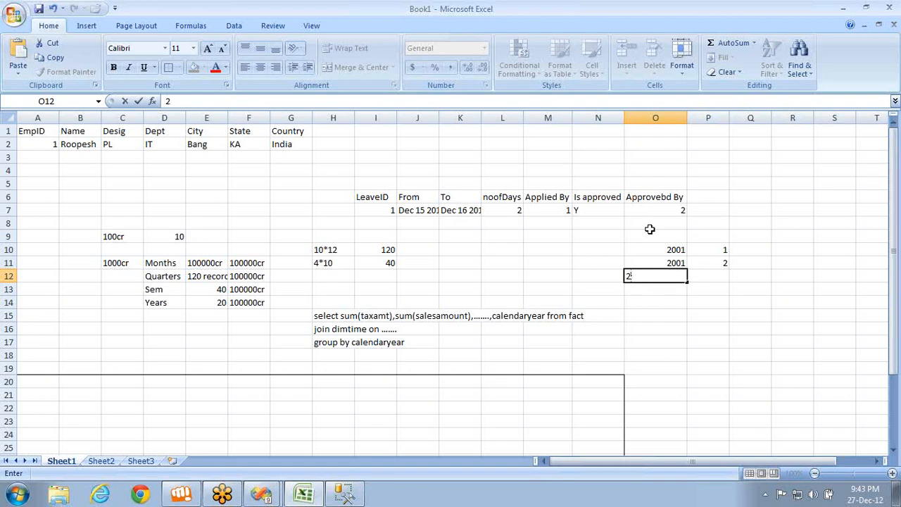
type("002")
key("Return")
key("Down")
key("Up")
key("Up")
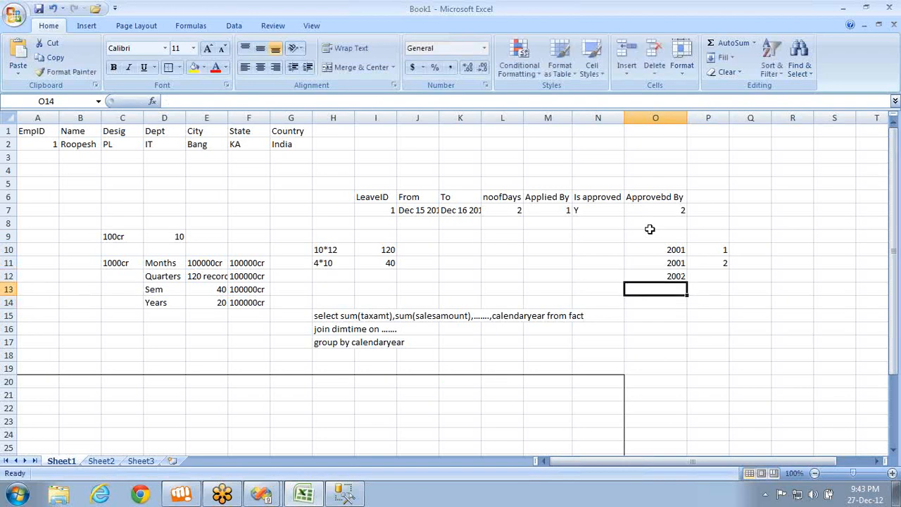
key("Right")
type("1")
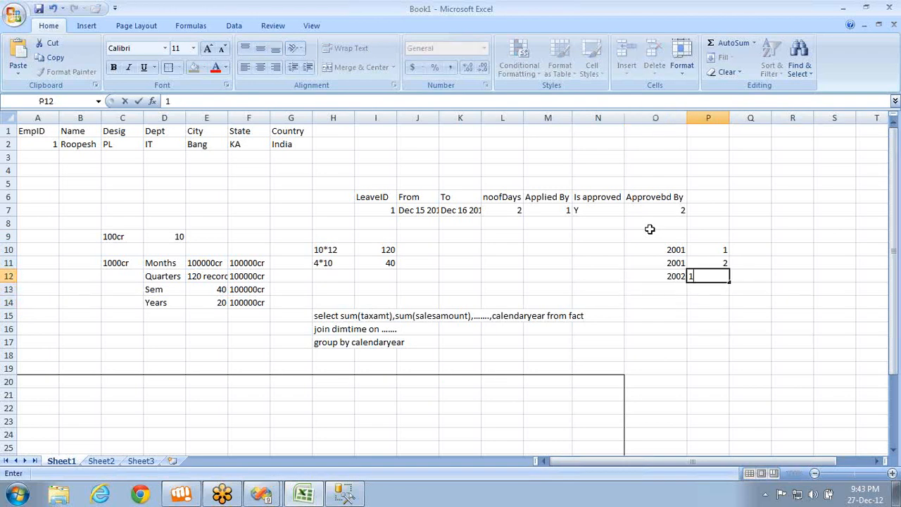
key("Return")
key("Left")
type("2002")
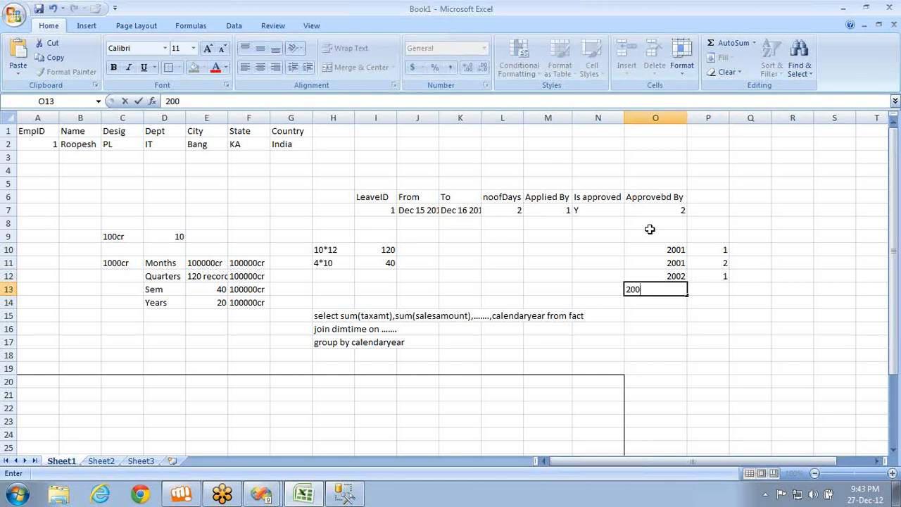
key("Tab")
type("2")
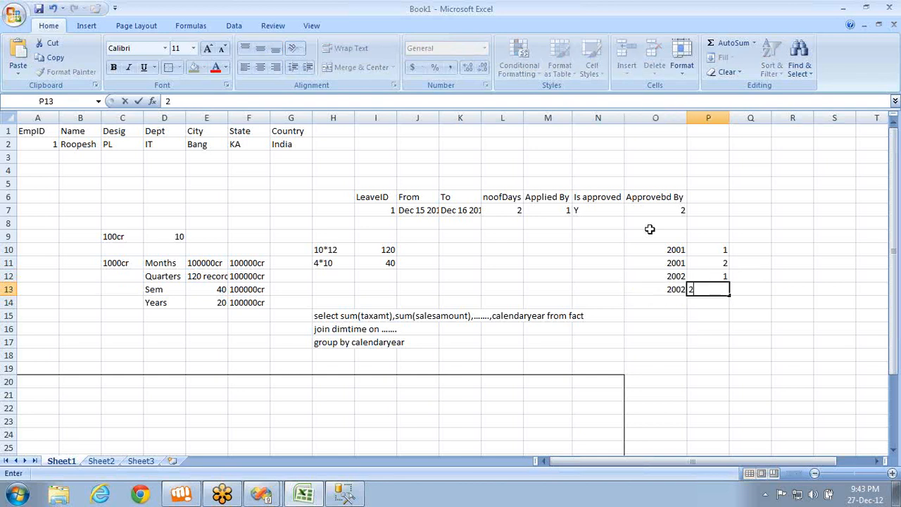
key("Return")
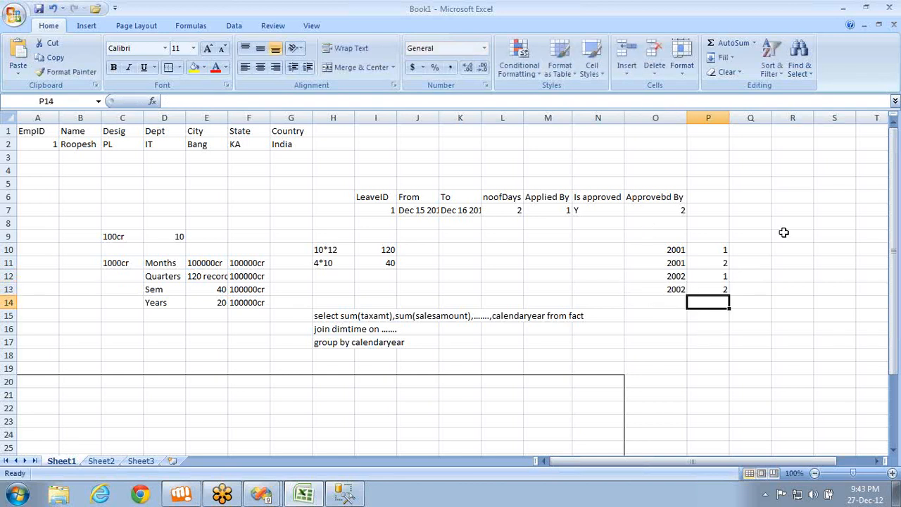
Replace the semester numbers in P10:P13 with year-and-semester keys 20011, 20012, 20021 and 20022
left_click(721, 263)
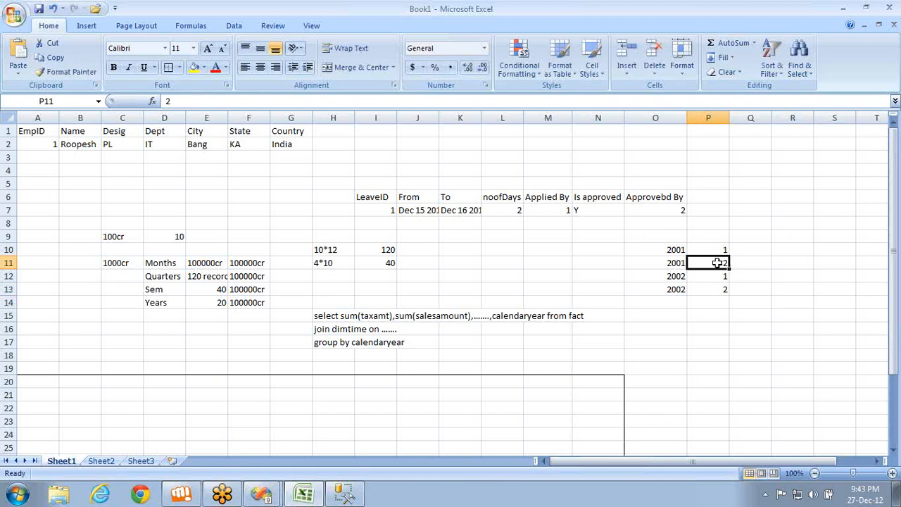
left_click(672, 263)
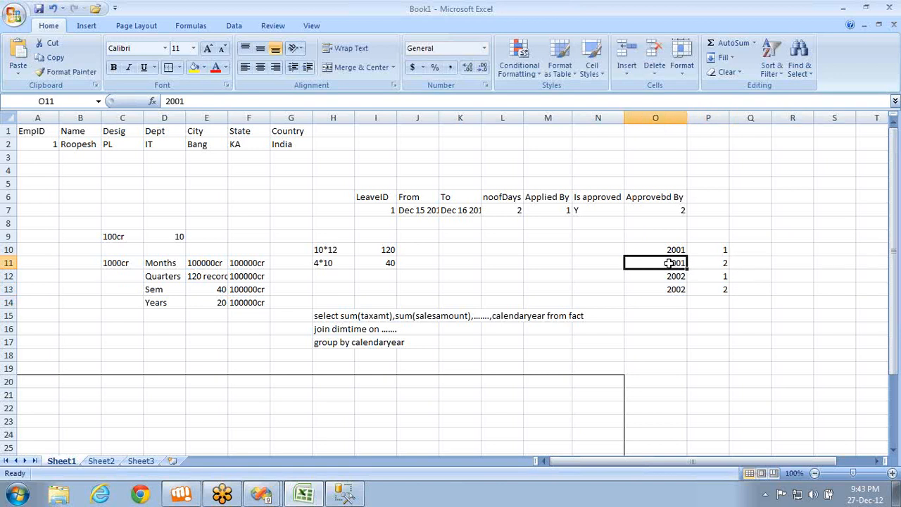
left_click(717, 289)
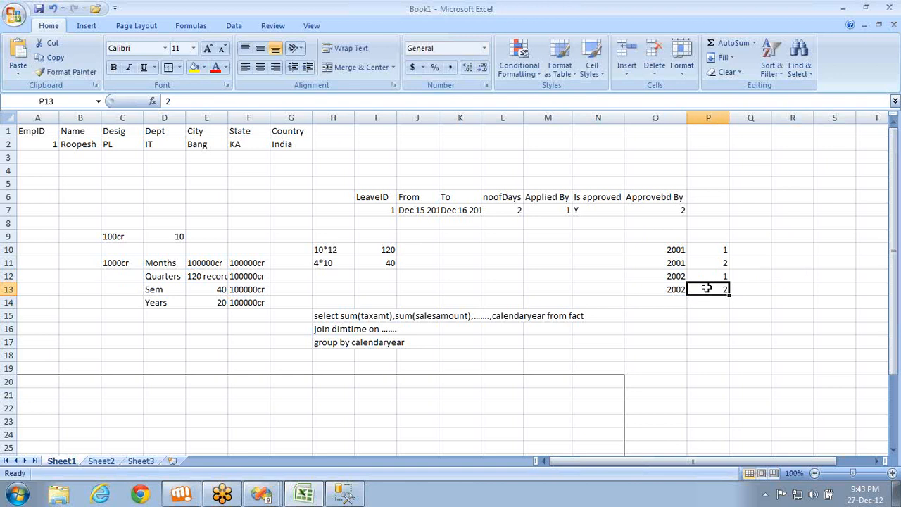
left_click(660, 290)
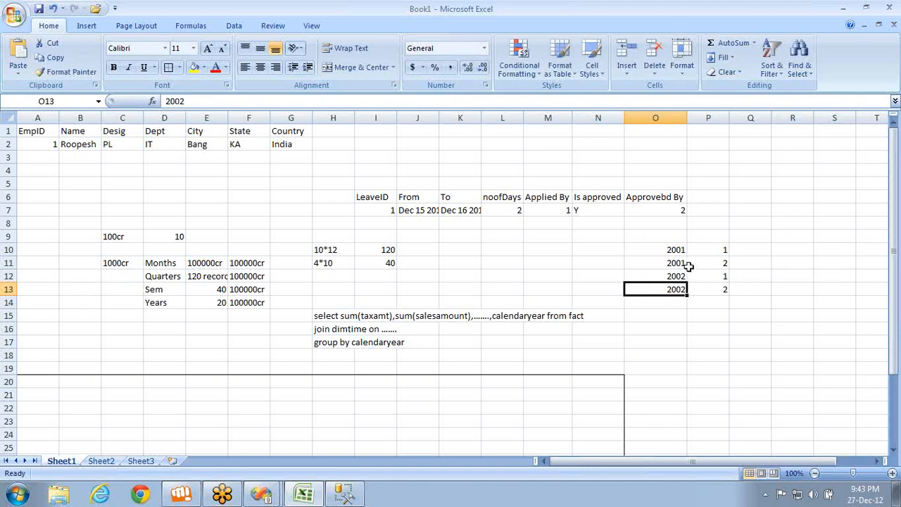
left_click(711, 262)
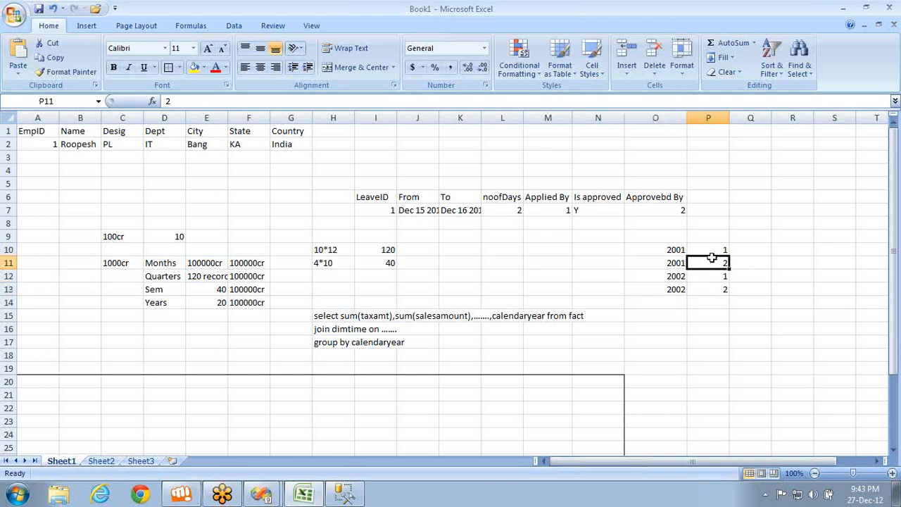
left_click(708, 253)
type("20010")
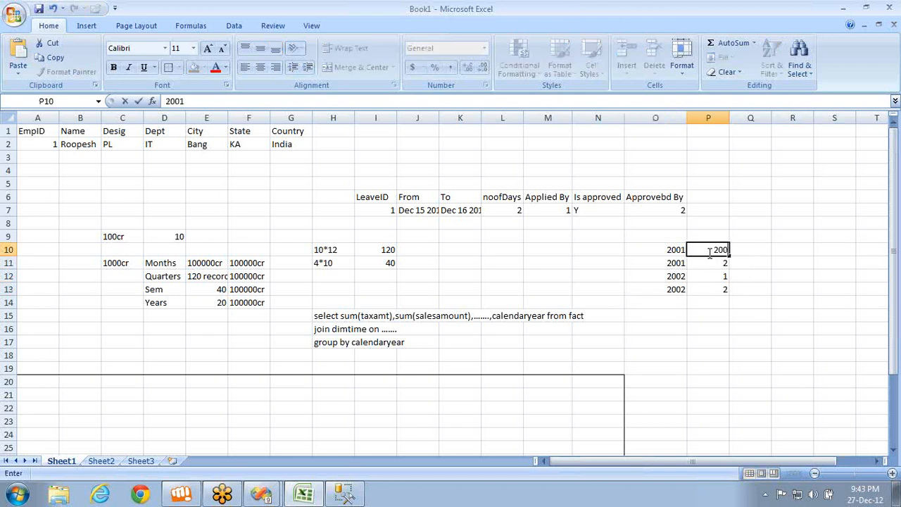
key("Return")
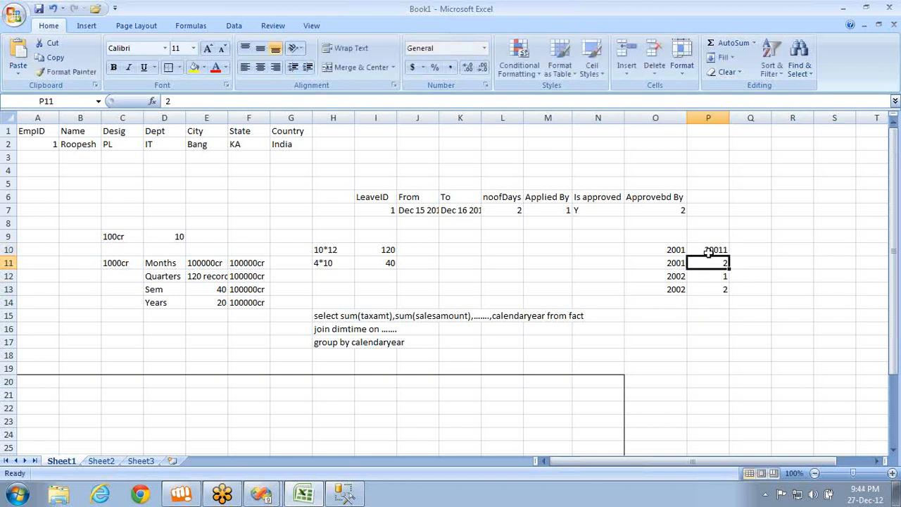
type("20012")
key("Return")
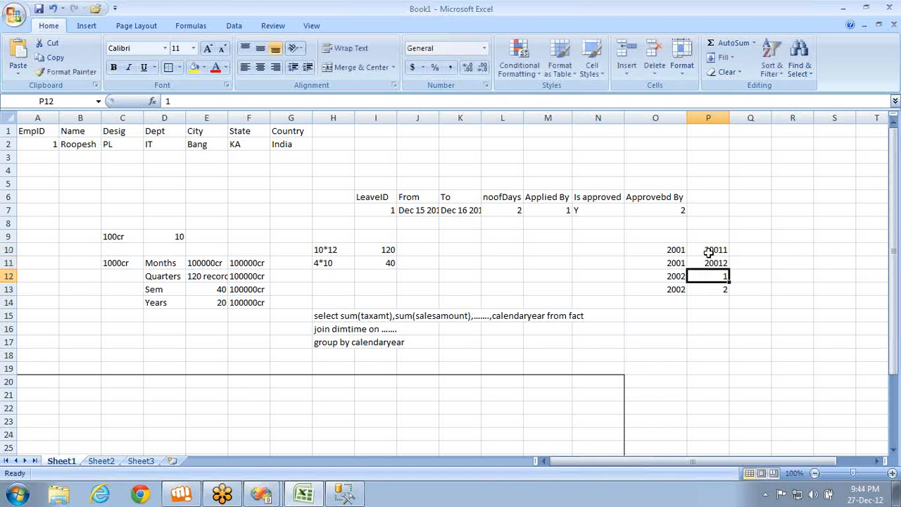
type("20021")
key("Return")
type("20")
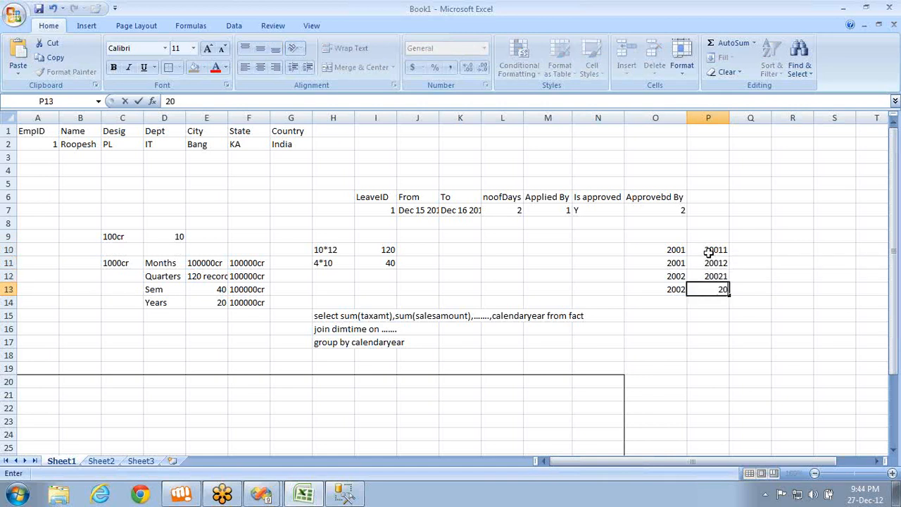
type("022")
left_click(715, 249)
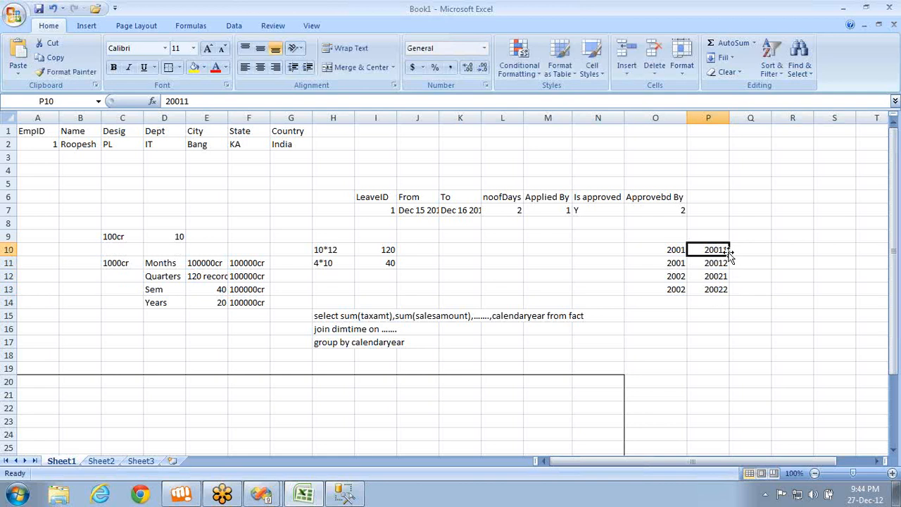
Enter the semester numbers 1, 2, 1 and 2 beside the combined keys in cells Q10:Q13
left_click(713, 262)
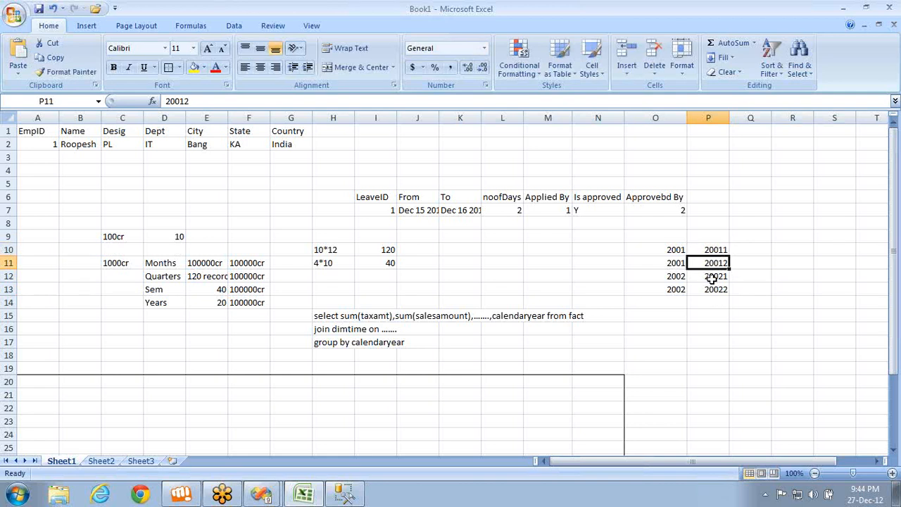
left_click(712, 276)
left_click(714, 289)
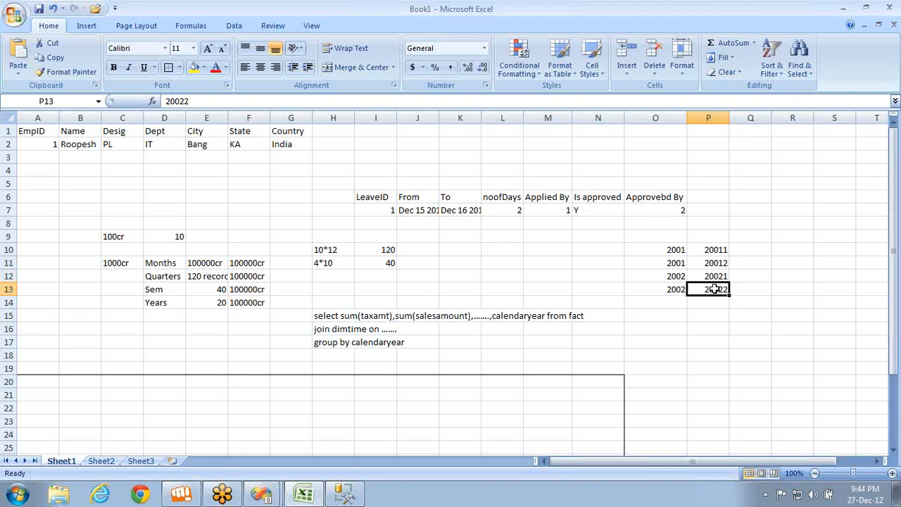
left_click(742, 253)
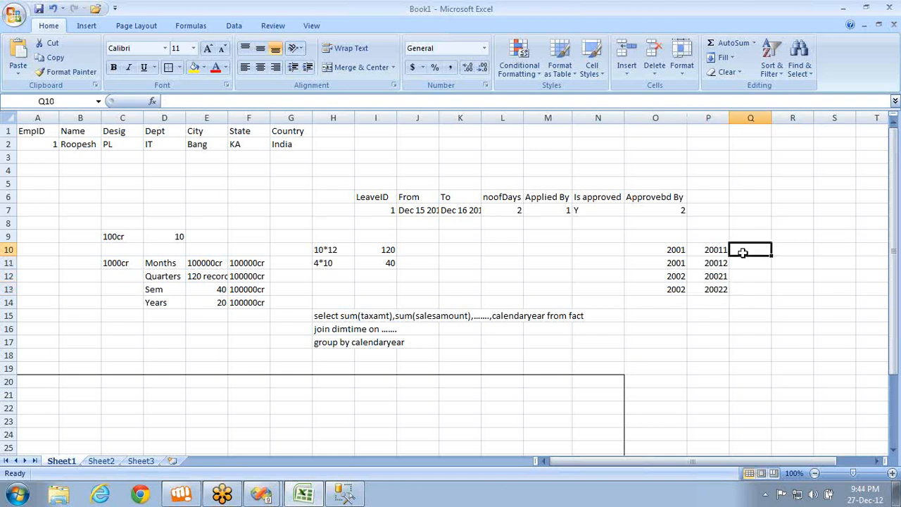
type("1")
key("Return")
type("2")
key("Return")
type("1")
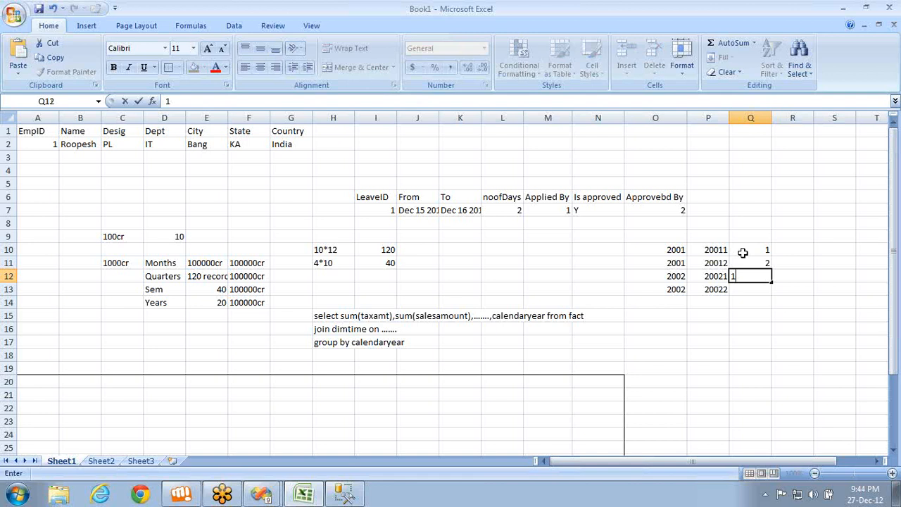
key("Return")
type("2")
key("Return")
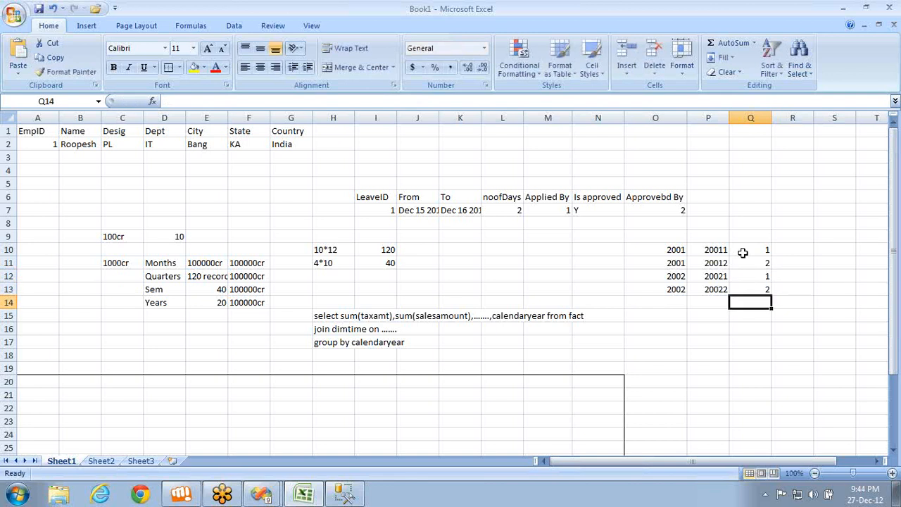
left_click(749, 289)
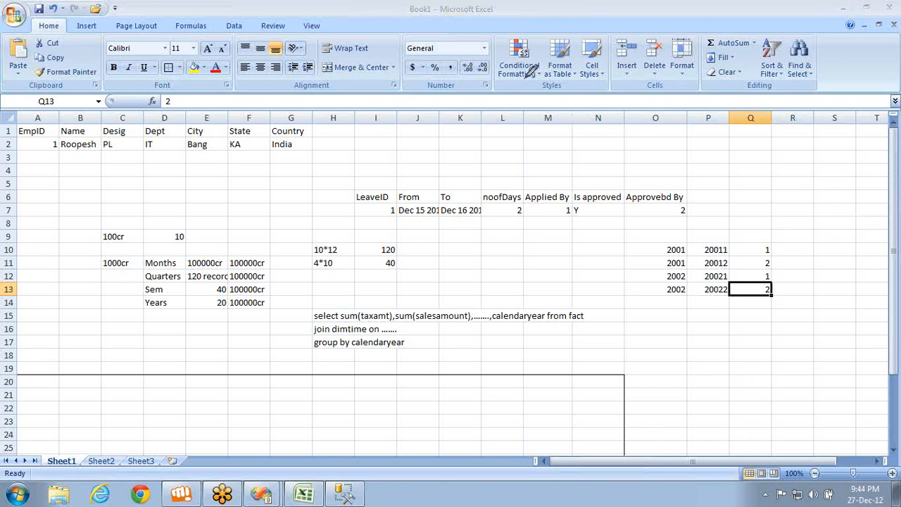
Draw a tree diagram in ink over the worksheet, with a circled root, two branches and a circled child node that branches again
mouse_move(530, 73)
left_mouse_down()
mouse_move(563, 62)
mouse_move(525, 76)
left_mouse_up()
left_click_drag(546, 107, 449, 170)
left_click_drag(554, 106, 635, 151)
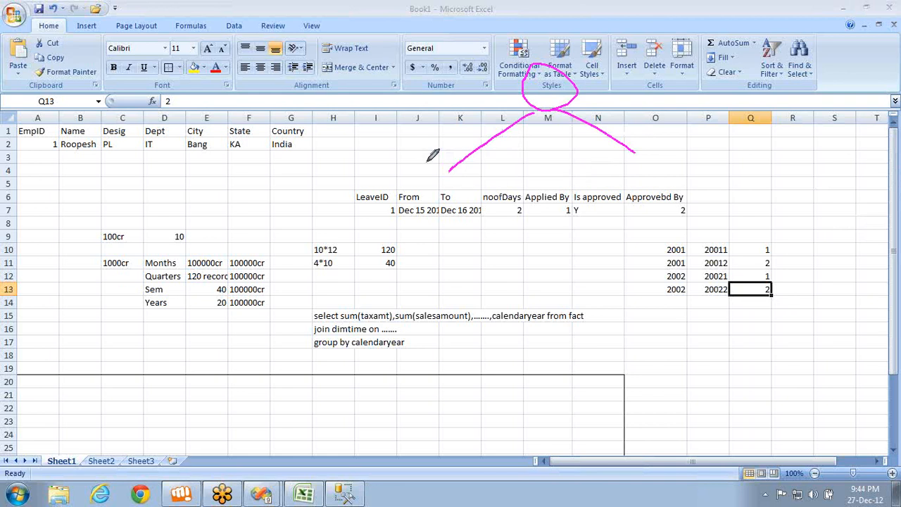
mouse_move(452, 162)
left_mouse_down()
mouse_move(421, 141)
mouse_move(444, 205)
mouse_move(415, 188)
mouse_move(334, 226)
left_mouse_up()
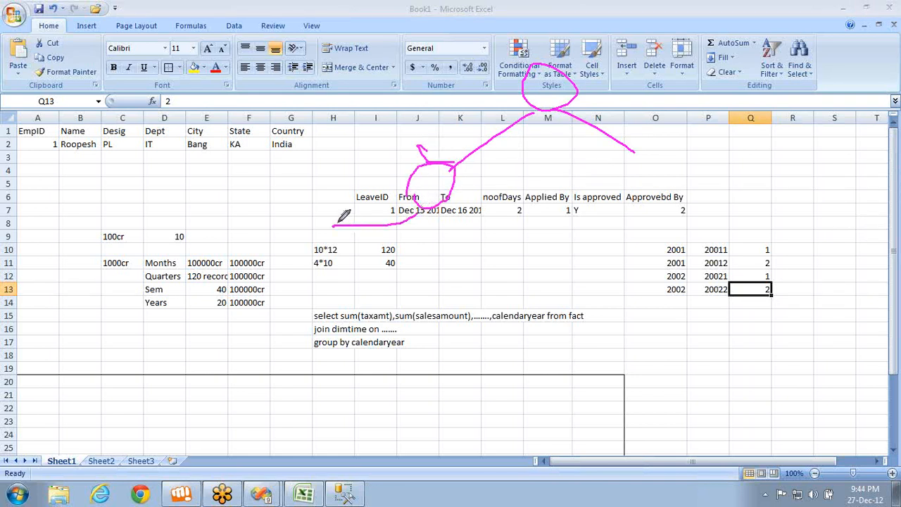
left_click_drag(420, 209, 465, 305)
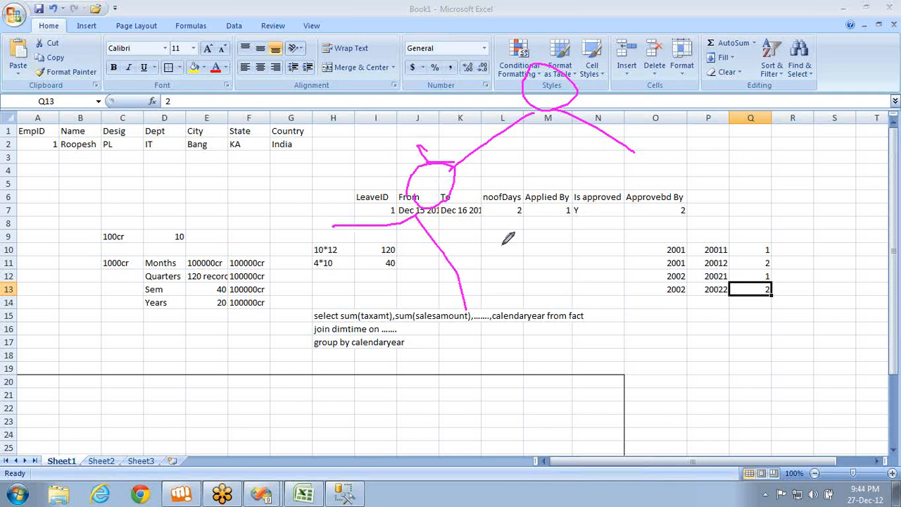
Add two more linked root nodes whose children point to the shared child node, mark the key and semester columns, and clear the ink annotations
mouse_move(582, 89)
left_mouse_down()
mouse_move(618, 90)
mouse_move(610, 90)
mouse_move(630, 68)
left_mouse_up()
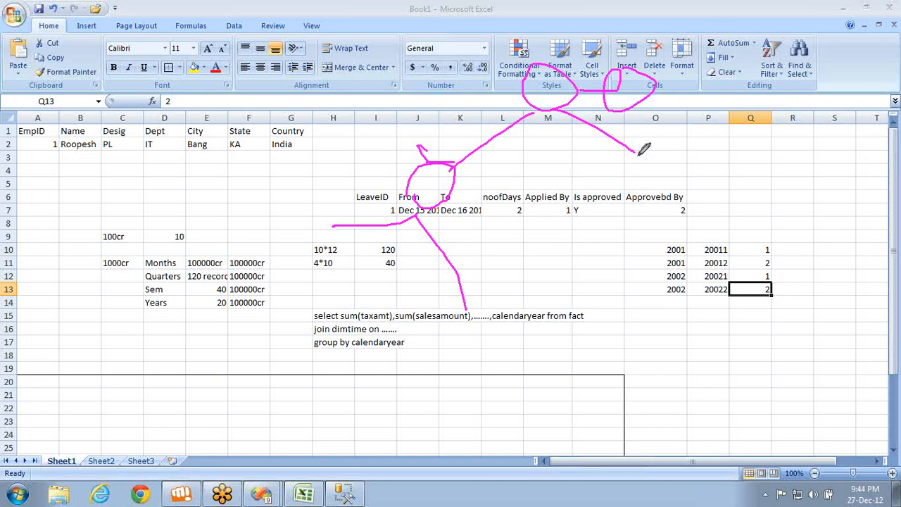
left_click_drag(630, 147, 651, 144)
mouse_move(653, 92)
left_mouse_down()
mouse_move(668, 79)
mouse_move(747, 82)
mouse_move(725, 88)
mouse_move(732, 74)
left_mouse_up()
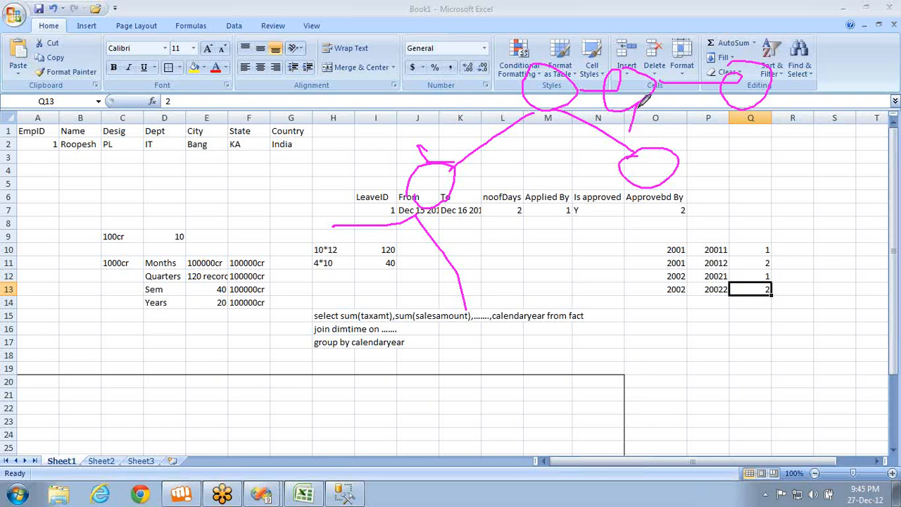
left_click_drag(637, 103, 675, 117)
mouse_move(739, 104)
left_mouse_down()
mouse_move(718, 133)
mouse_move(764, 141)
left_mouse_up()
mouse_move(678, 123)
left_mouse_down()
mouse_move(682, 119)
mouse_move(699, 187)
mouse_move(649, 186)
mouse_move(669, 193)
left_mouse_up()
mouse_move(774, 145)
left_mouse_down()
mouse_move(790, 145)
mouse_move(788, 201)
mouse_move(678, 191)
mouse_move(703, 204)
left_mouse_up()
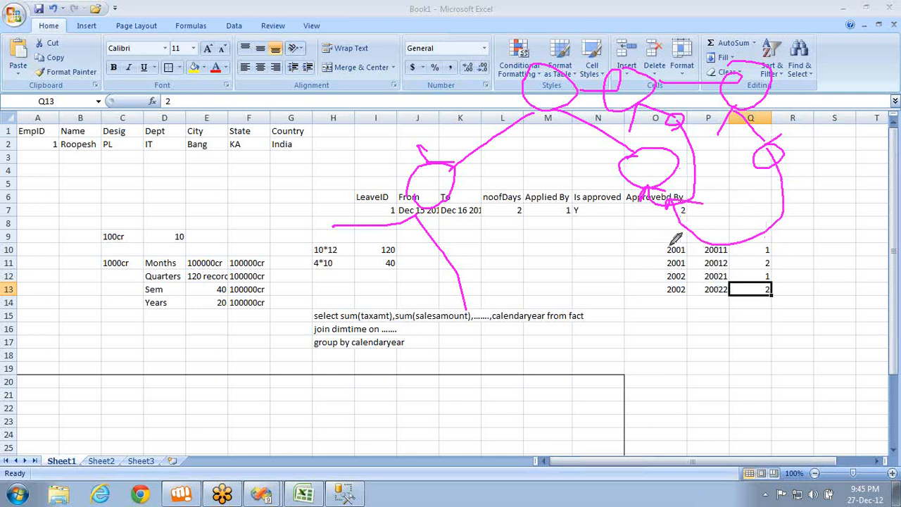
left_click_drag(672, 241, 769, 221)
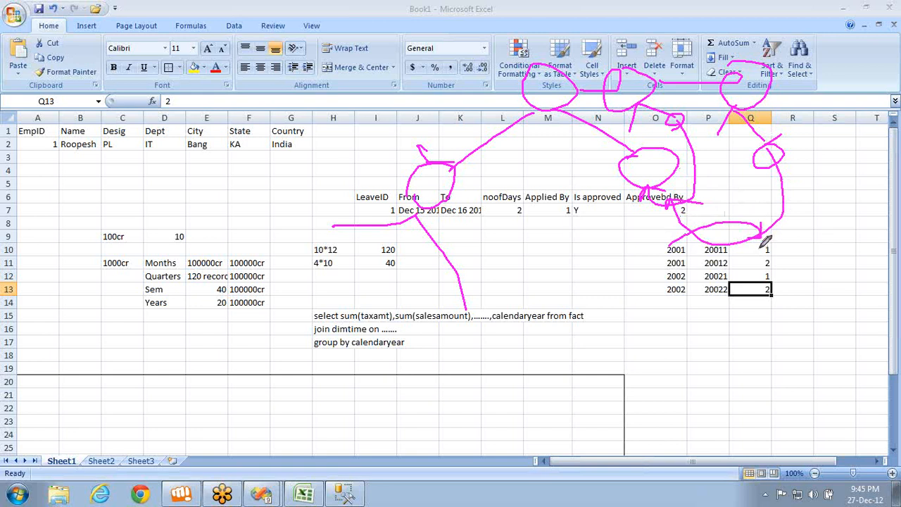
mouse_move(760, 242)
left_mouse_down()
mouse_move(744, 258)
mouse_move(746, 286)
mouse_move(767, 299)
left_mouse_up()
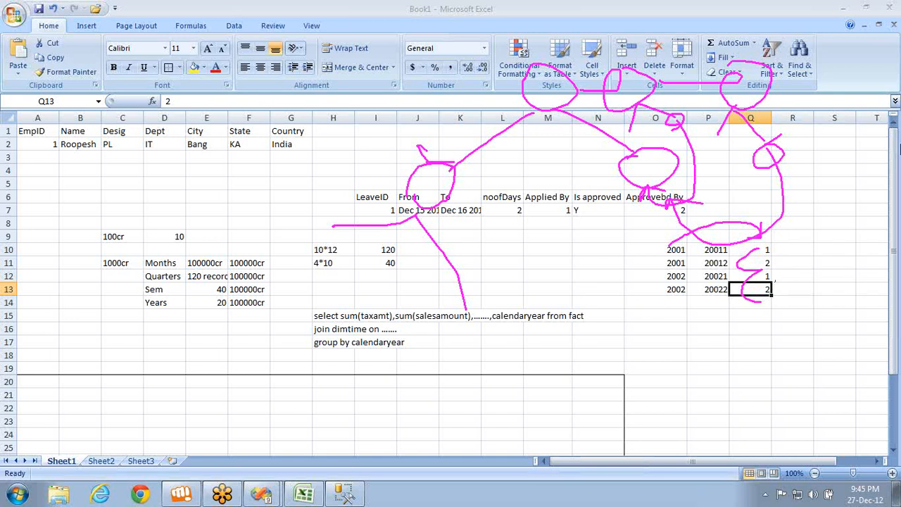
left_click(895, 24)
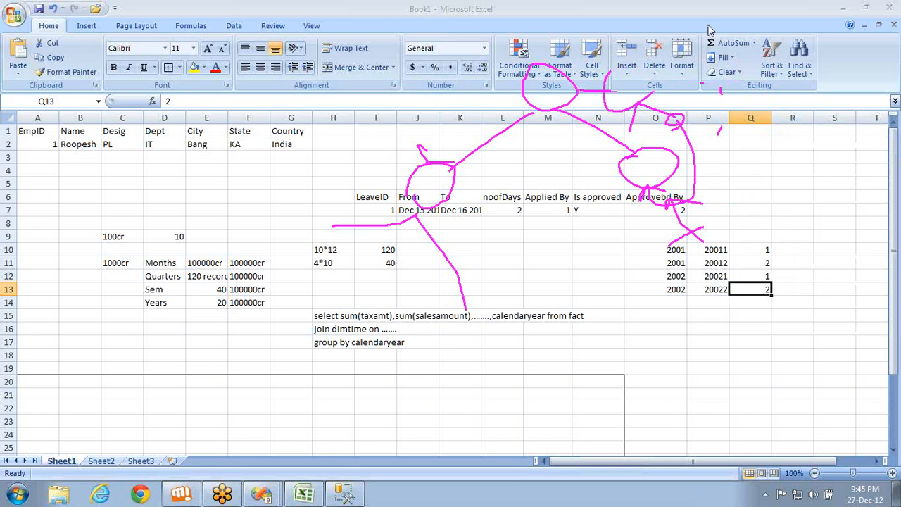
Switch to Visual Studio and review the Time dimension's attribute relationships and its hierarchy in the dimension structure
key("alt+Tab")
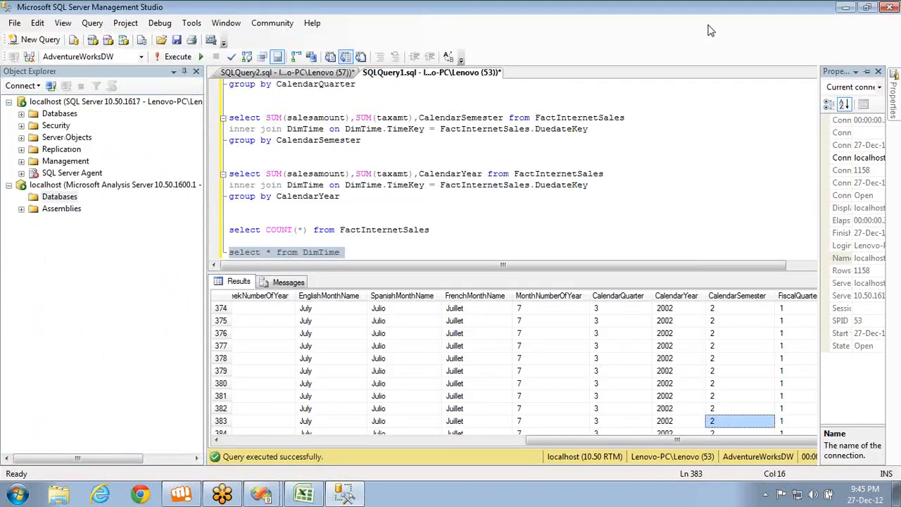
key("alt+Tab")
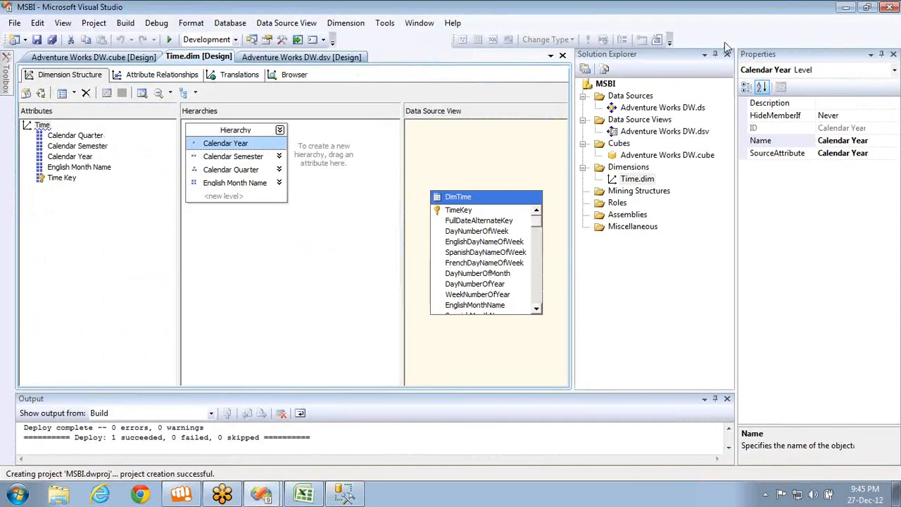
left_click(727, 55)
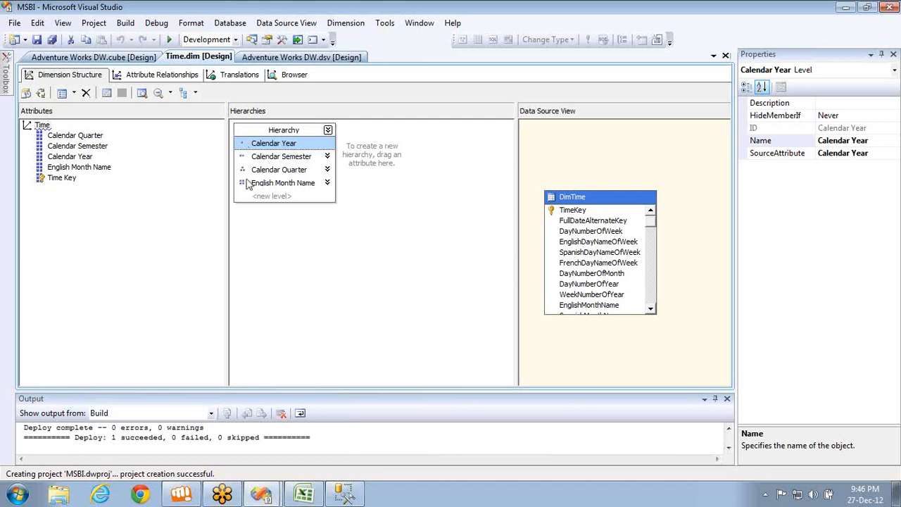
left_click(159, 74)
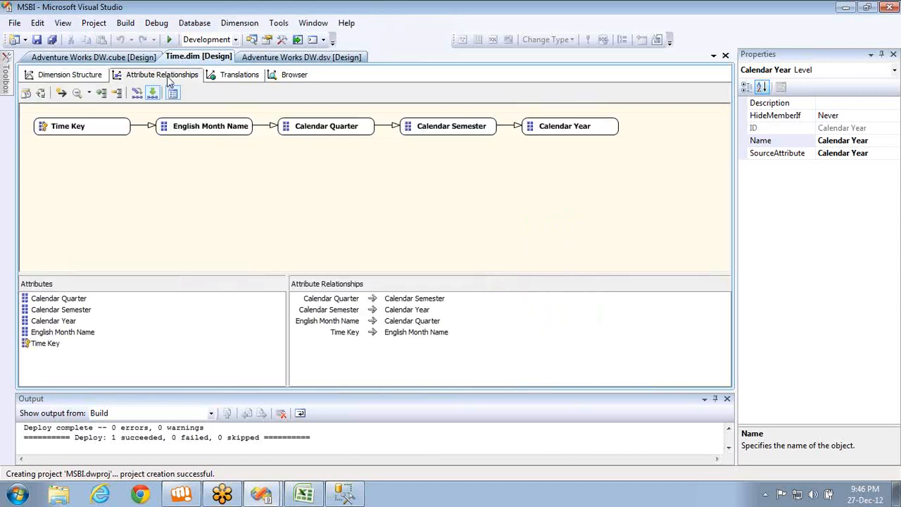
left_click(151, 128)
left_click(88, 74)
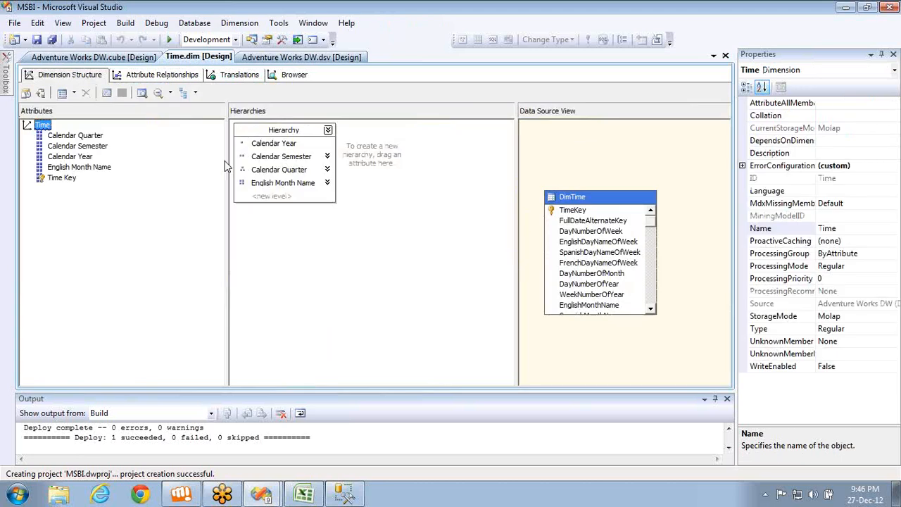
left_click(264, 134)
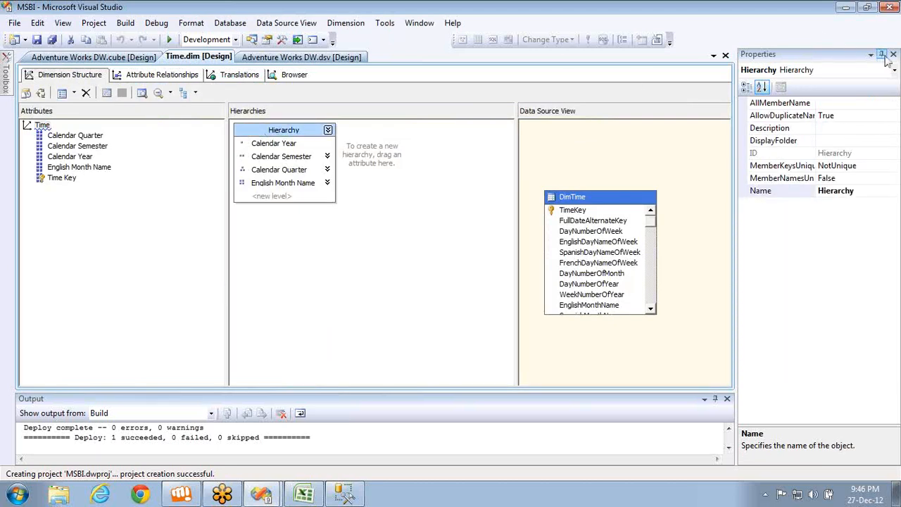
Start a new dimension in the MSBI project based on the DimProduct table of the Adventure Works DW data source view
left_click(251, 41)
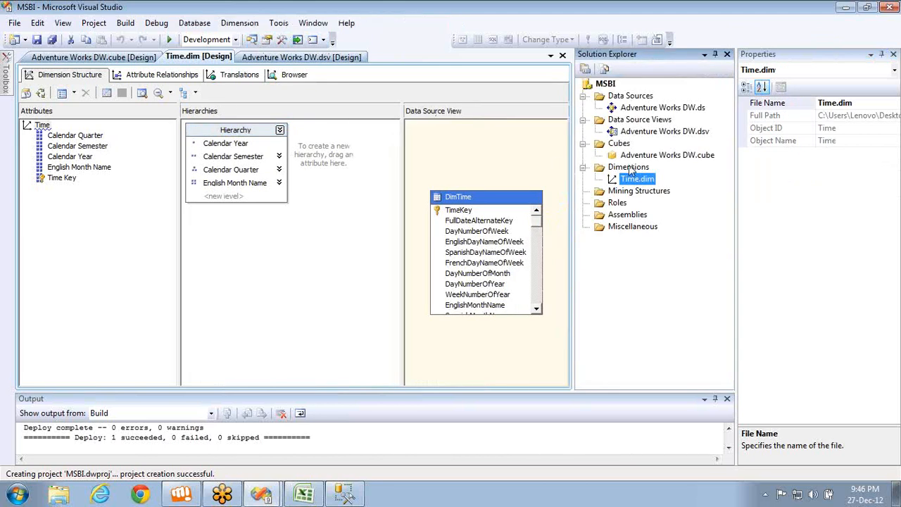
left_click(629, 168)
right_click(629, 168)
left_click(667, 177)
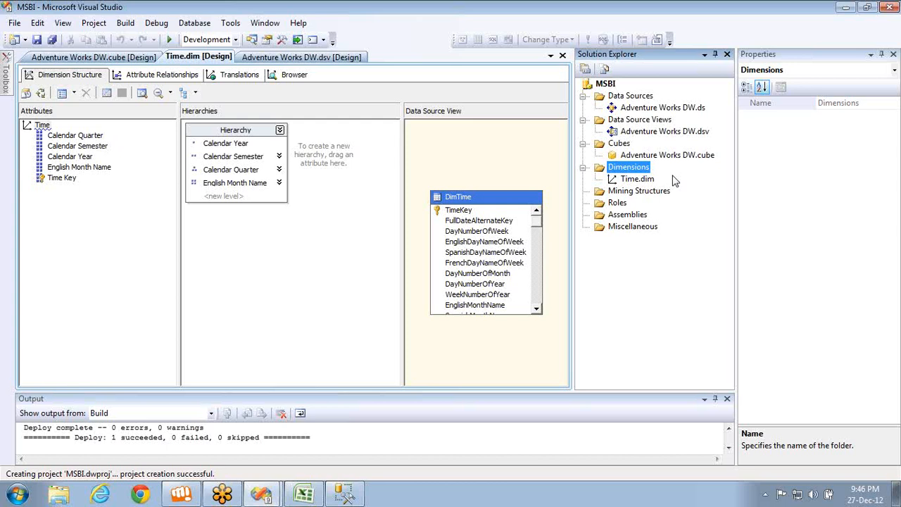
key("Return")
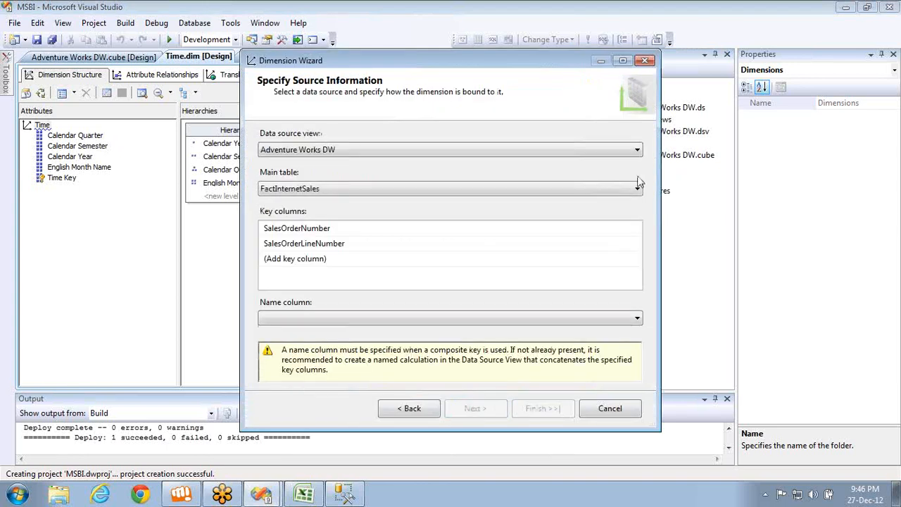
left_click(468, 188)
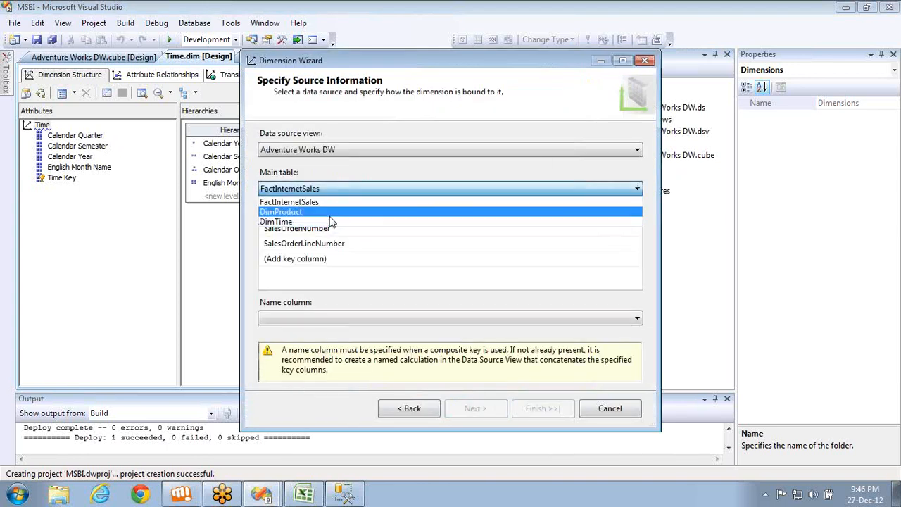
left_click(331, 212)
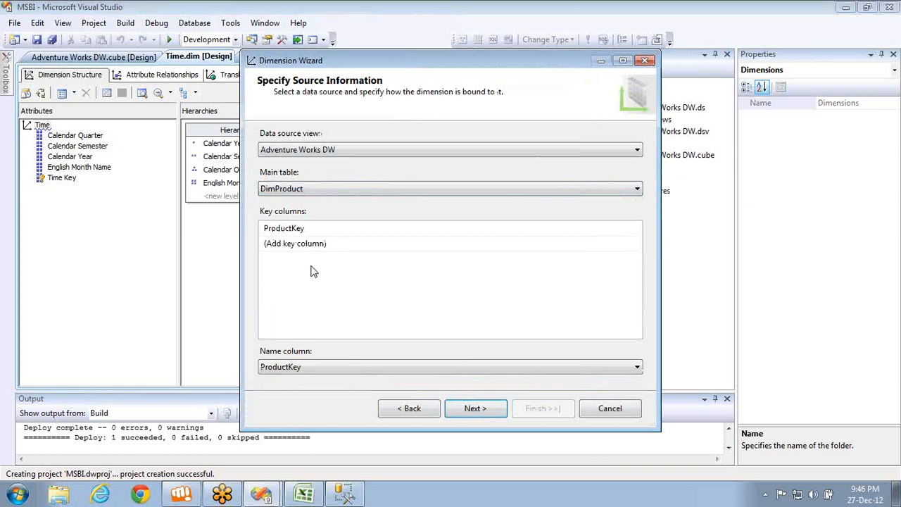
Include the English Product Name attribute alongside Product Key and finish creating the dimension as Dim Product
left_click(448, 409)
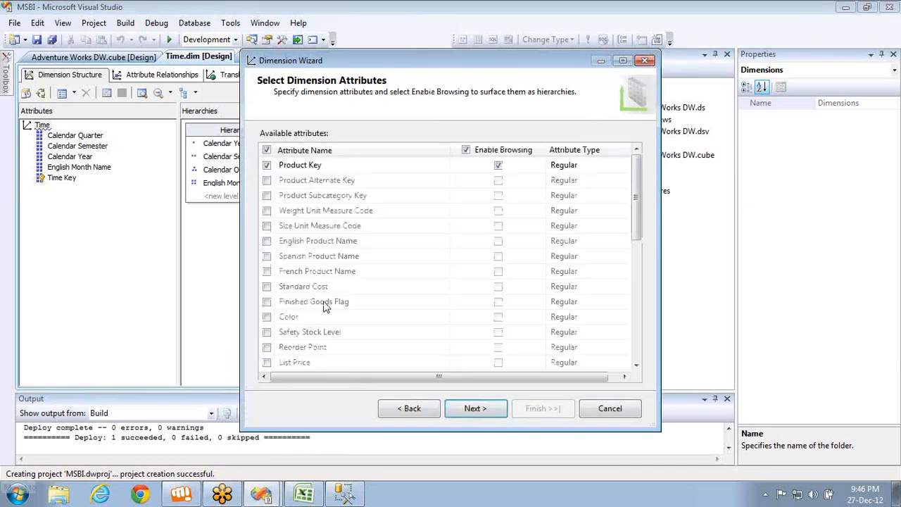
left_click(267, 241)
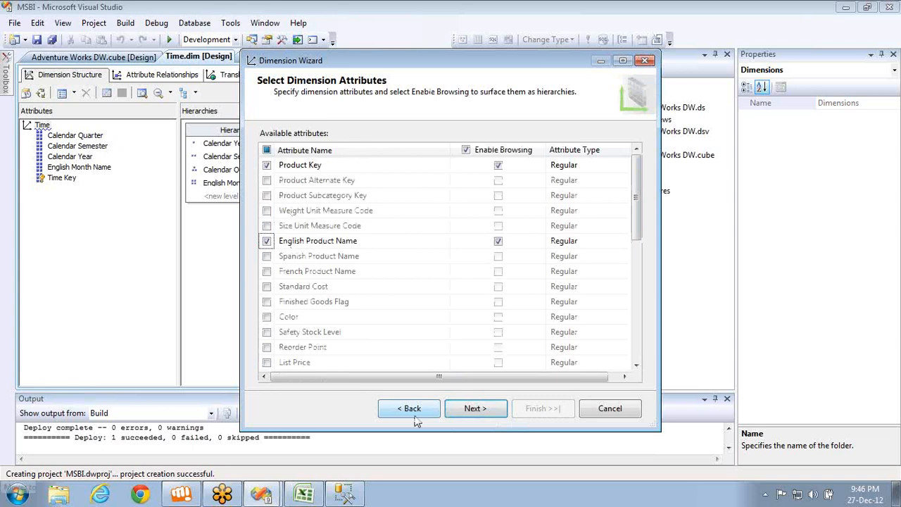
left_click(473, 408)
left_click(543, 410)
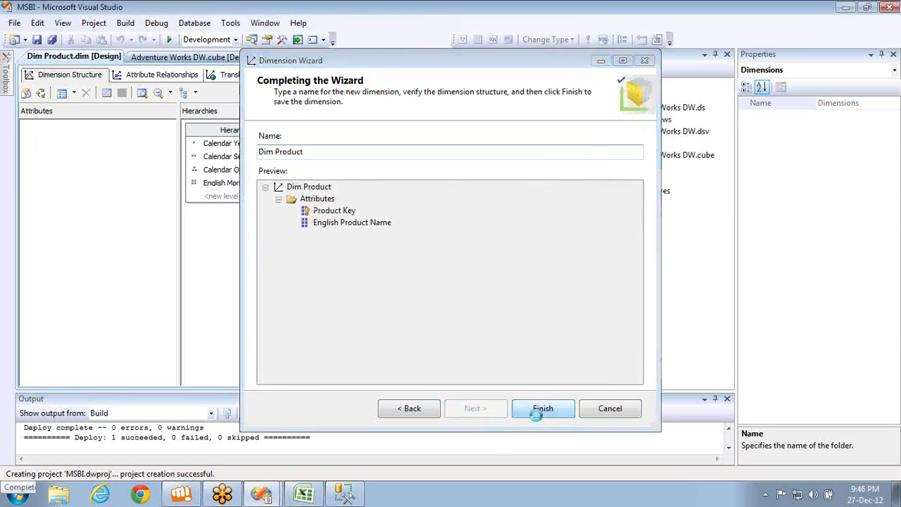
Deploy the project and process the Dim Product dimension, closing the processing dialogs
left_click(40, 93)
key("Return")
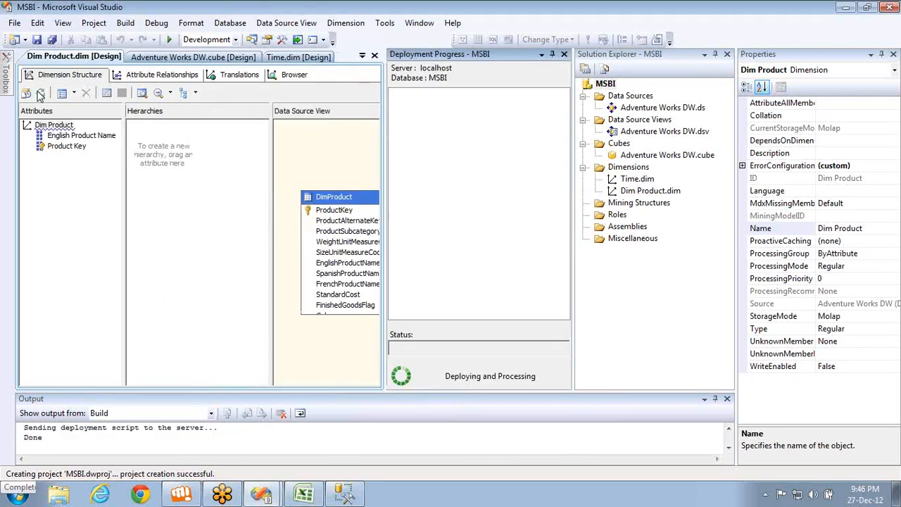
key("Return")
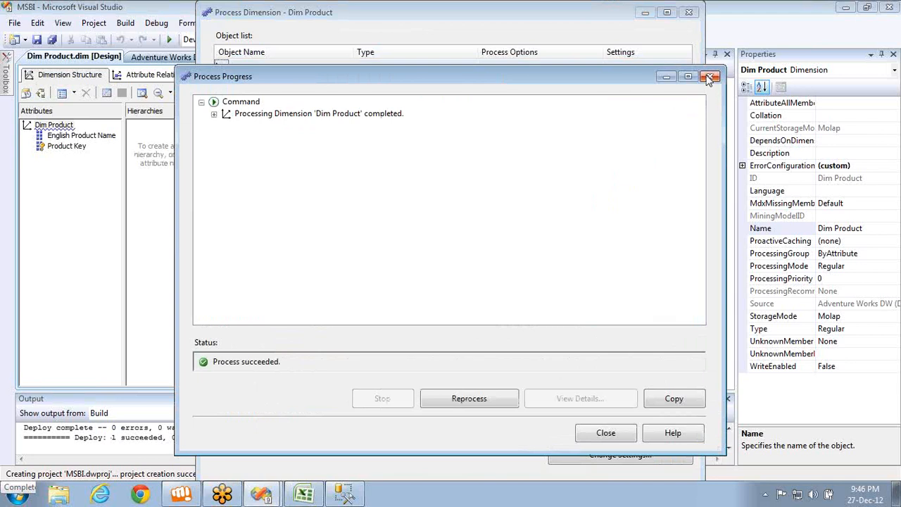
left_click(710, 76)
left_click(688, 12)
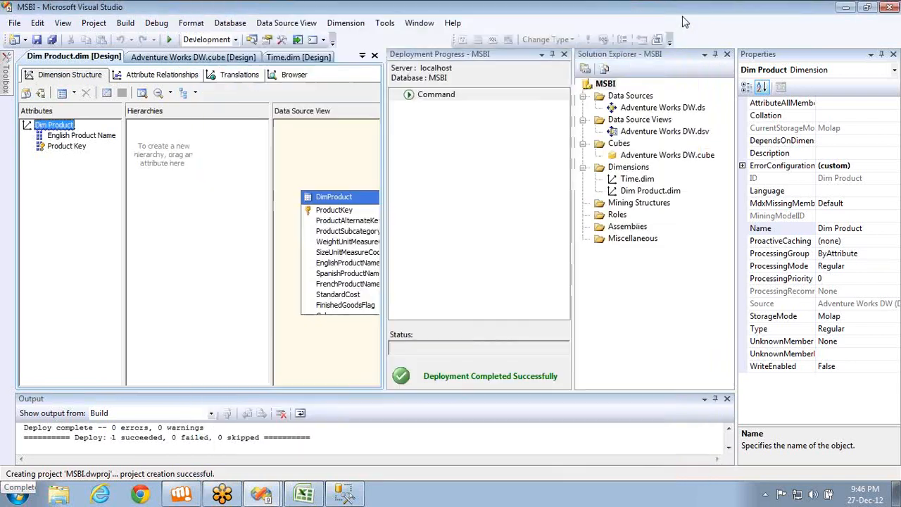
Group the Product Key attribute's properties by category, examine its KeyColumns and NameColumn source properties, and dismiss the deployment progress
left_click(65, 146)
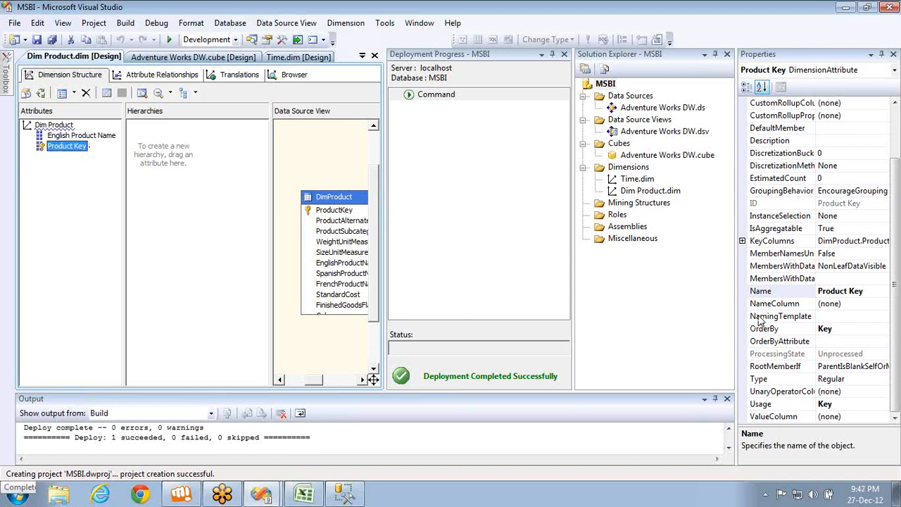
left_click(746, 89)
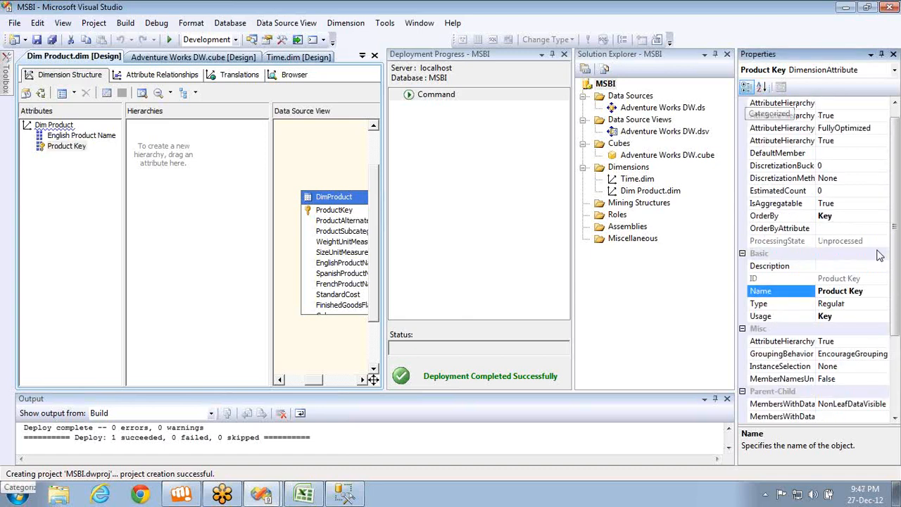
left_click(895, 391)
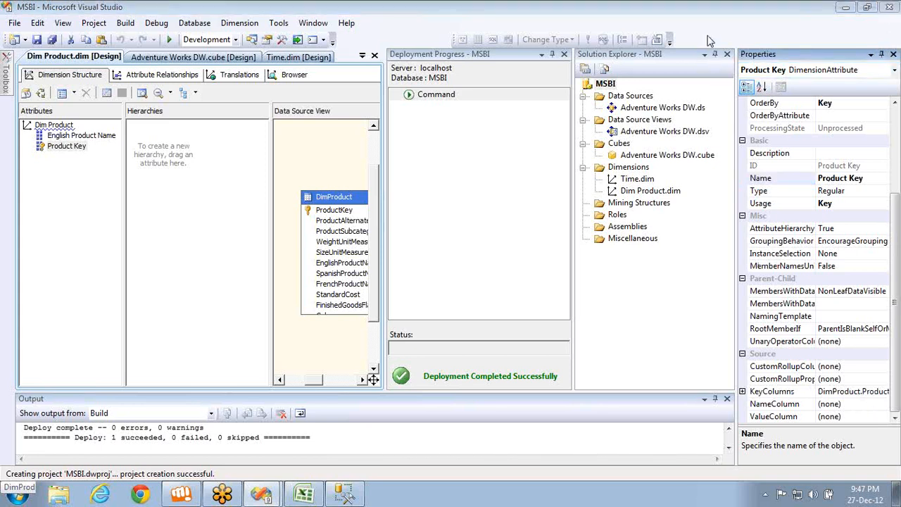
left_click(873, 392)
left_click(852, 405)
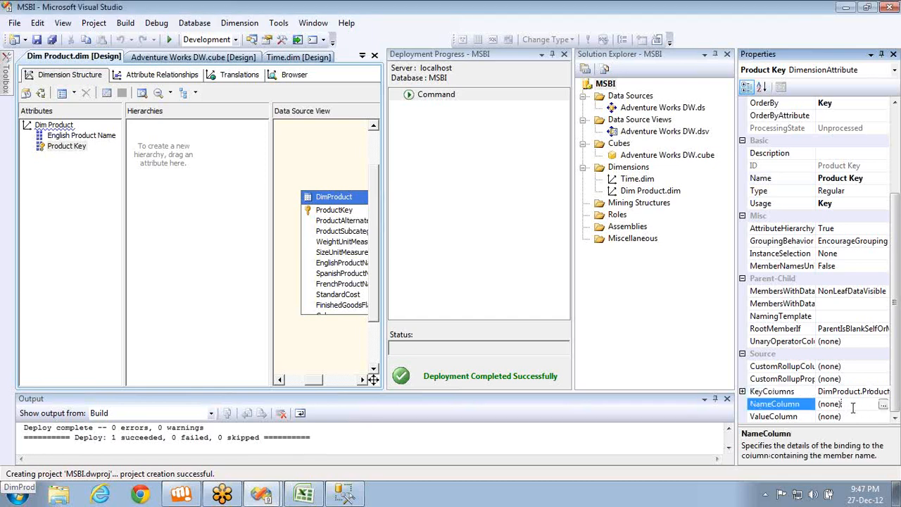
left_click(851, 391)
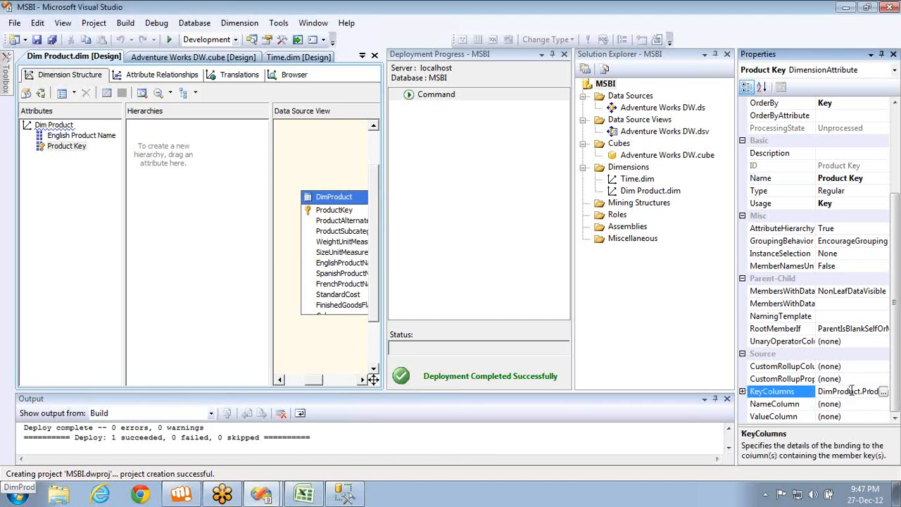
left_click(849, 403)
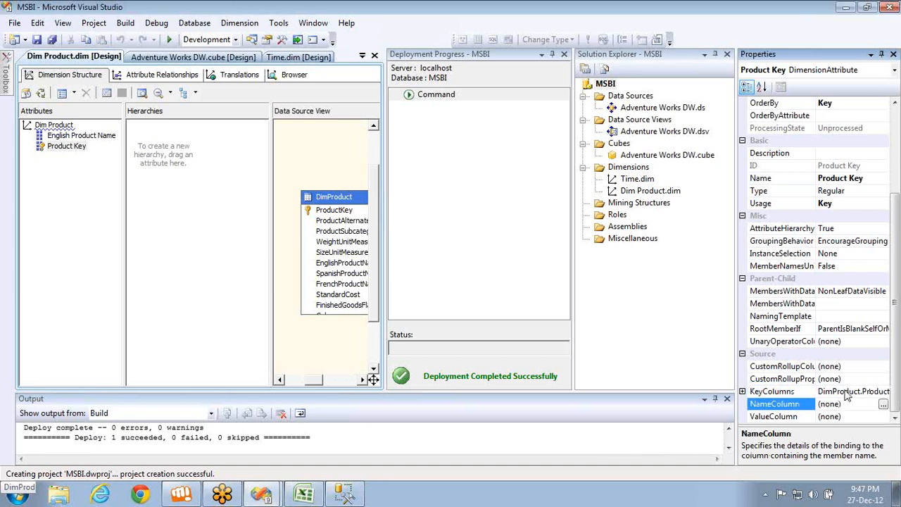
left_click(846, 391)
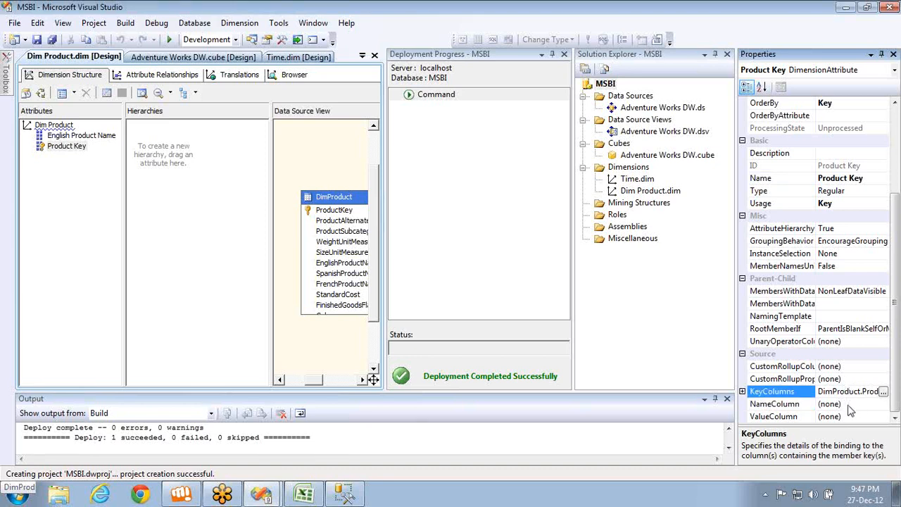
left_click(848, 404)
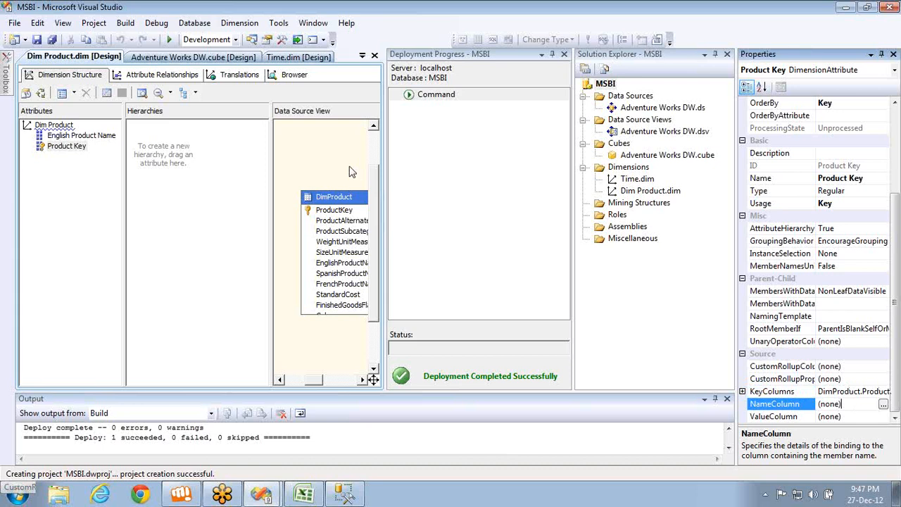
left_click(563, 54)
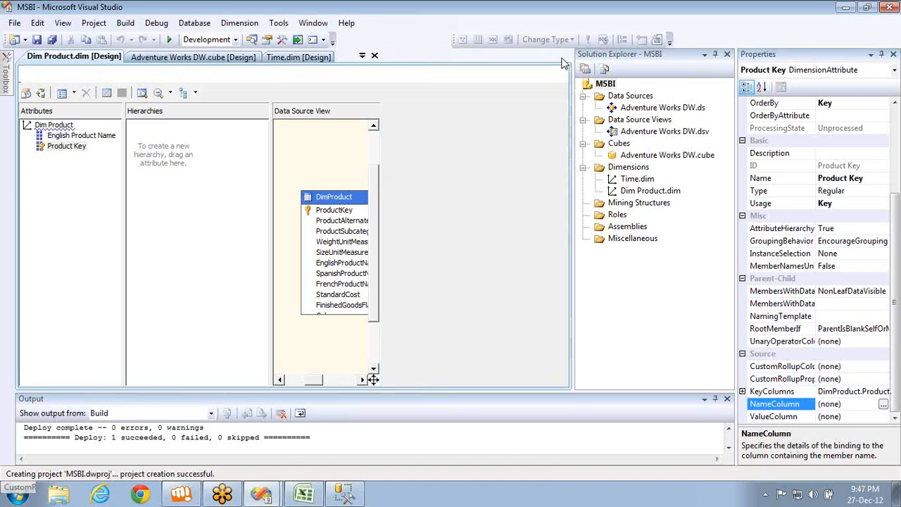
Browse the Dim Product dimension by the Product Key hierarchy and expand the All member to inspect its members
left_click(293, 75)
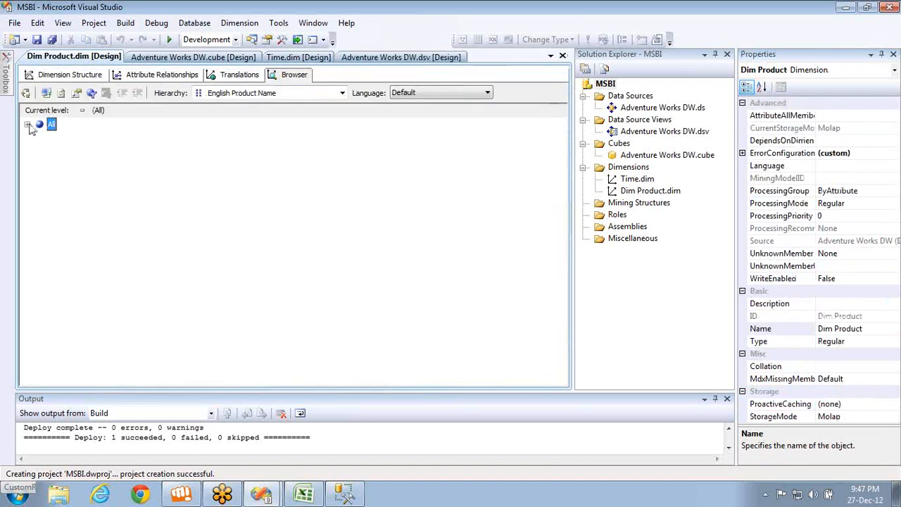
left_click(218, 92)
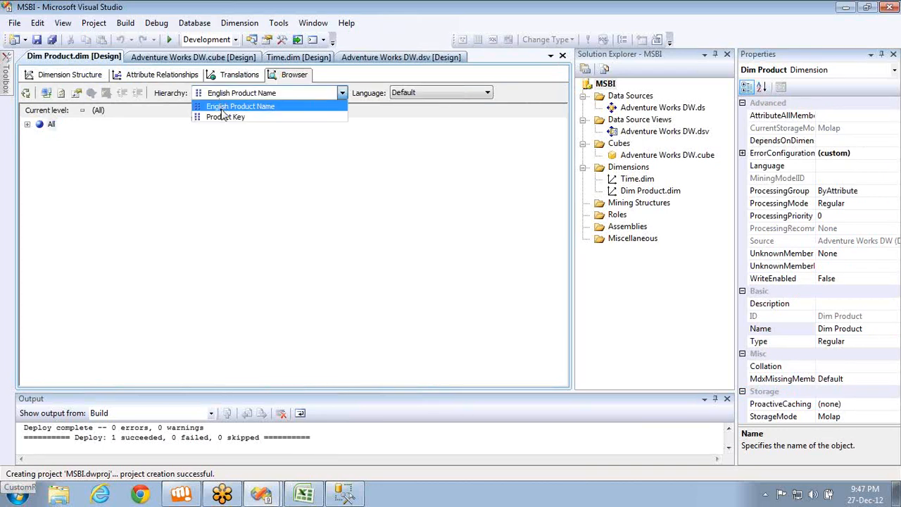
left_click(222, 118)
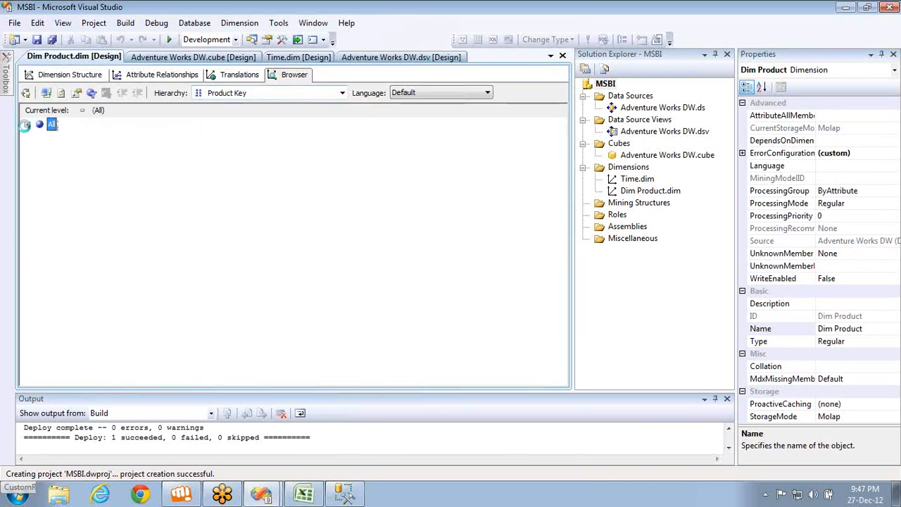
left_click(27, 123)
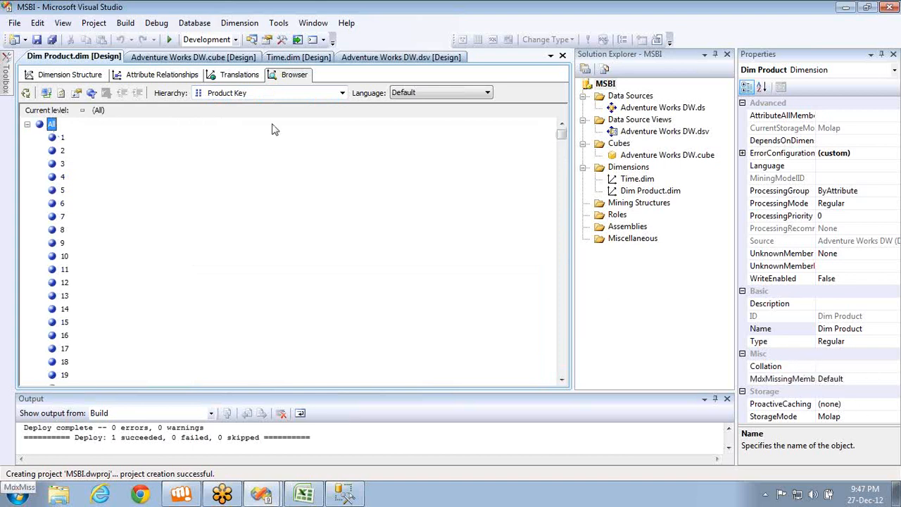
left_click(246, 94)
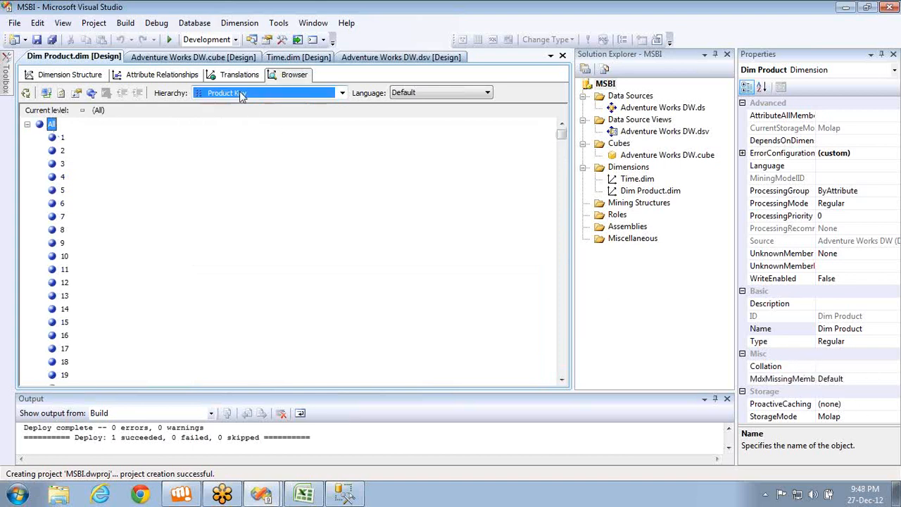
Examine the KeyColumns and NameColumn source properties of the English Product Name attribute in the dimension structure
left_click(53, 78)
left_click(69, 74)
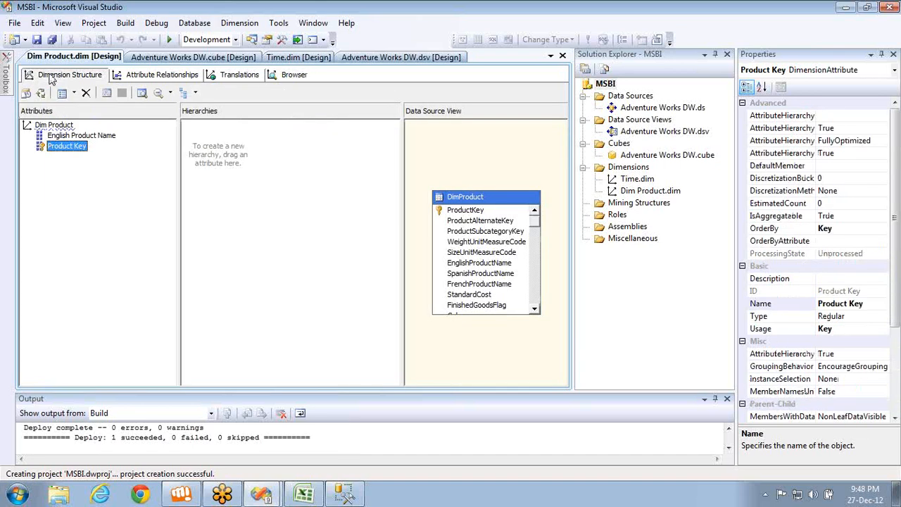
left_click(71, 136)
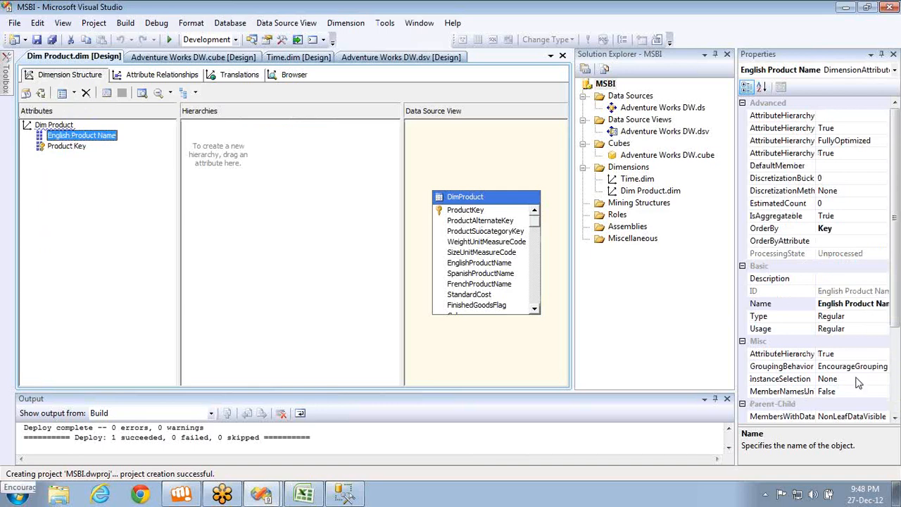
scroll(898, 402, "down", 3)
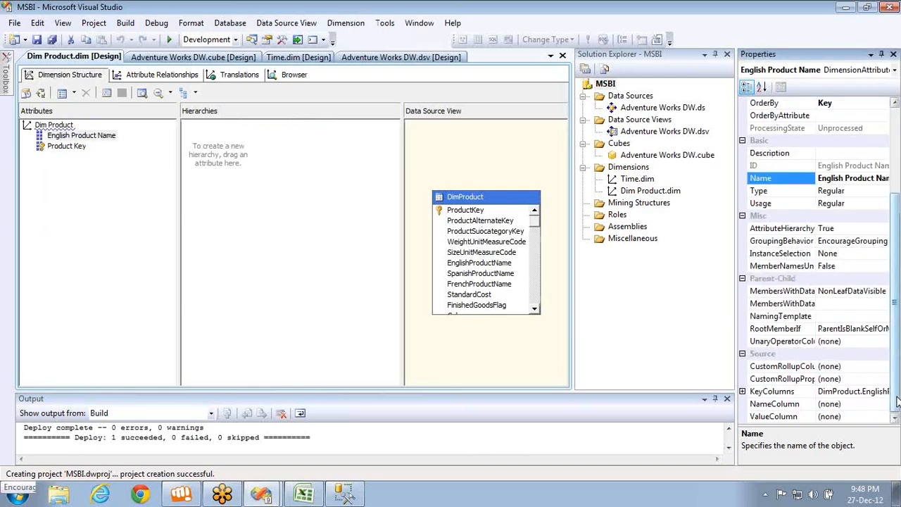
left_click(865, 394)
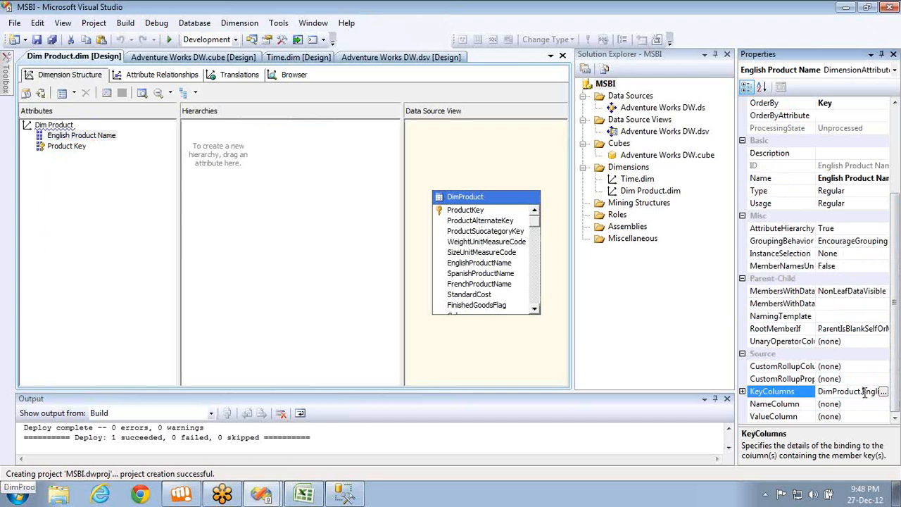
left_click(854, 404)
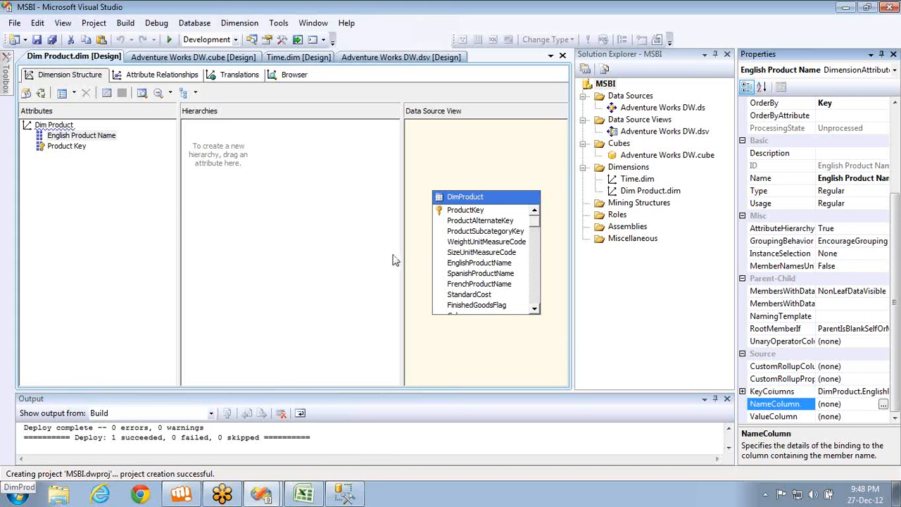
Browse the Dim Product members by the English Product Name hierarchy, expanding the All member
left_click(293, 74)
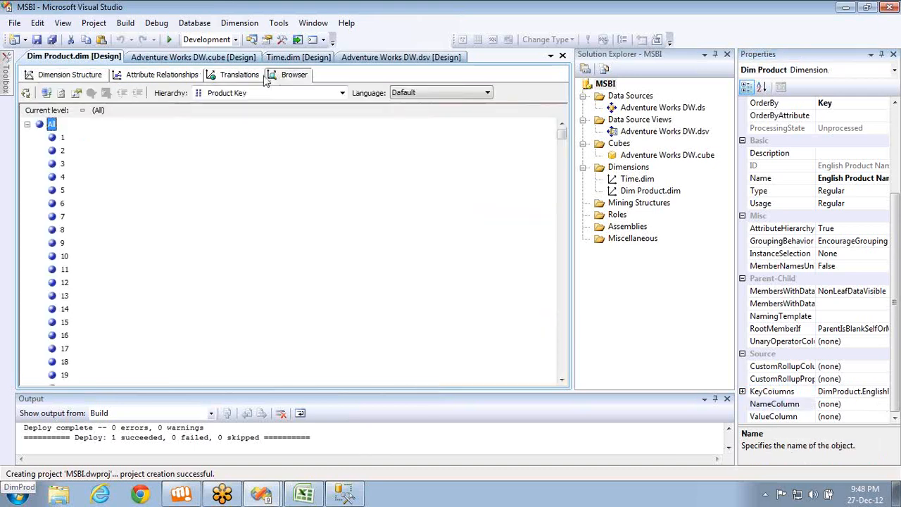
left_click(224, 93)
left_click(224, 107)
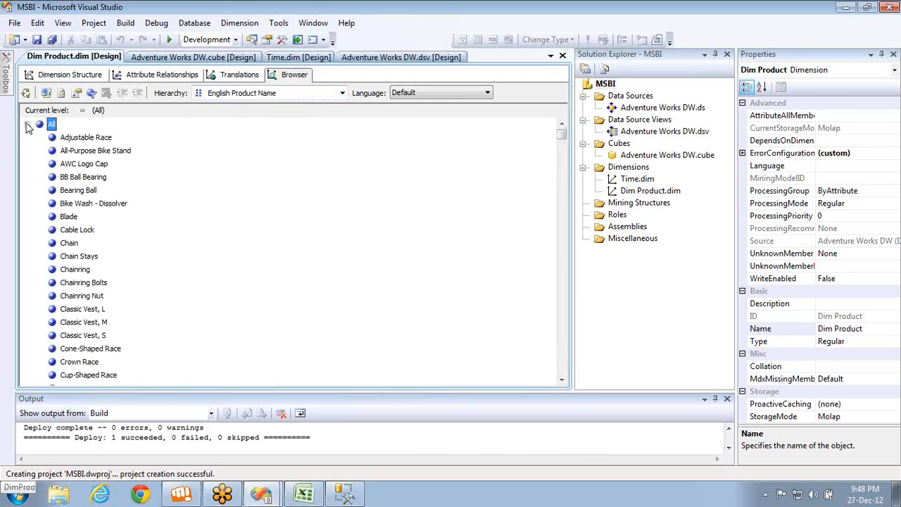
Set the NameColumn of the Product Key attribute to the EnglishProductName column of the DimProduct table
left_click(69, 77)
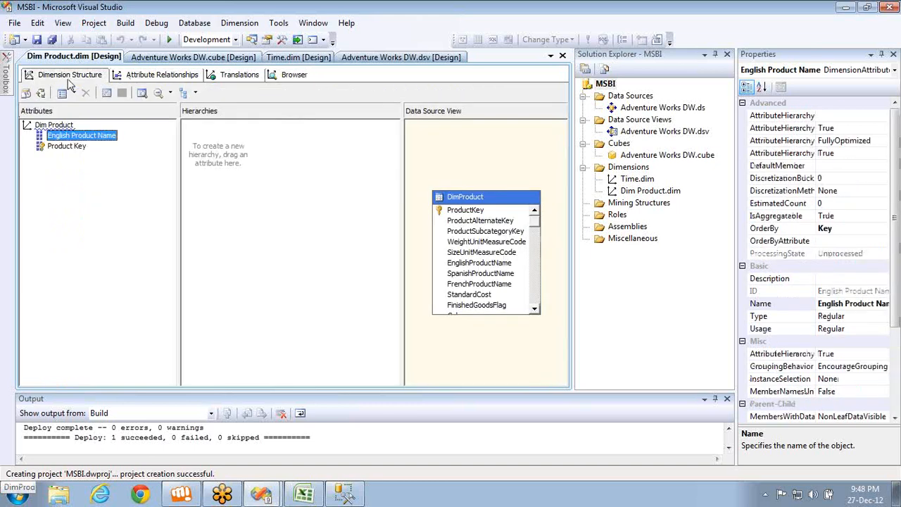
left_click(70, 147)
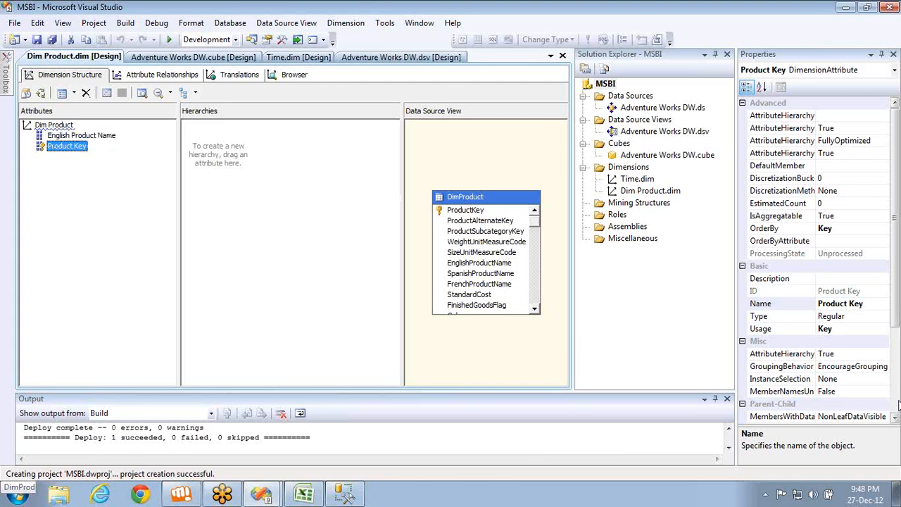
scroll(889, 406, "down", 3)
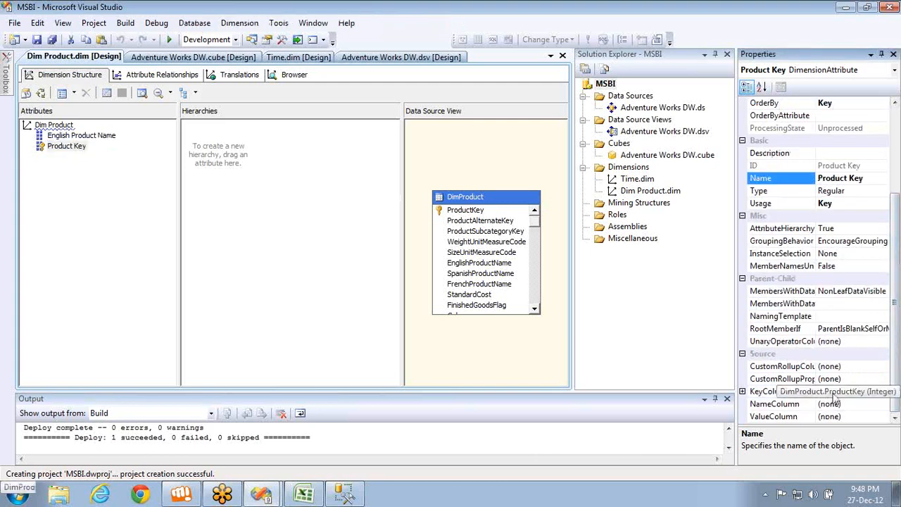
left_click(856, 404)
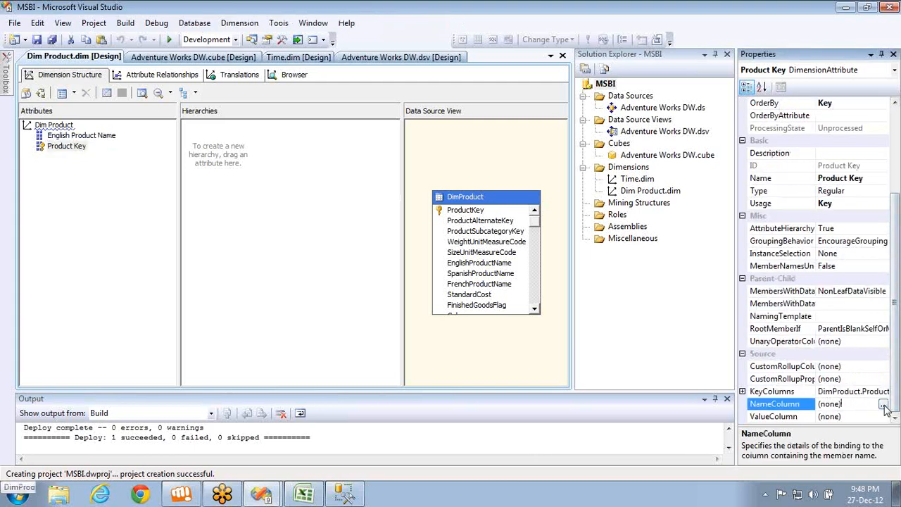
left_click(883, 404)
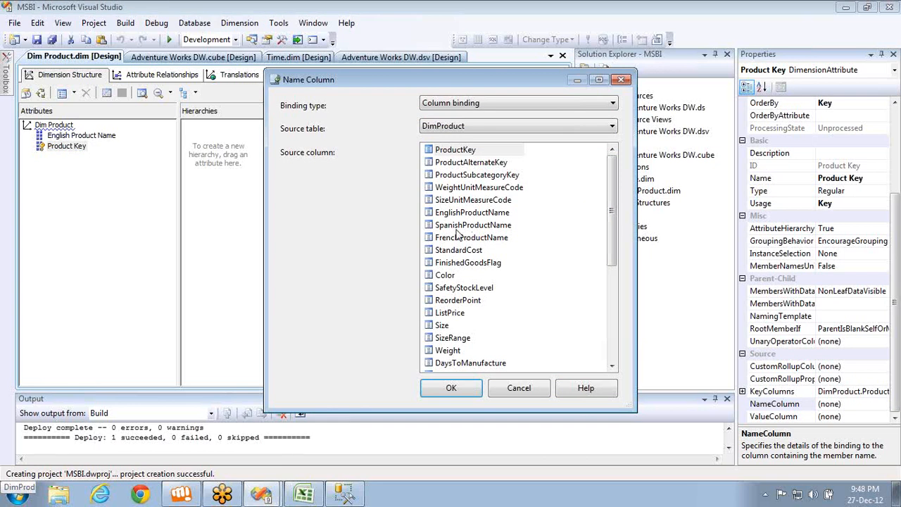
double_click(450, 212)
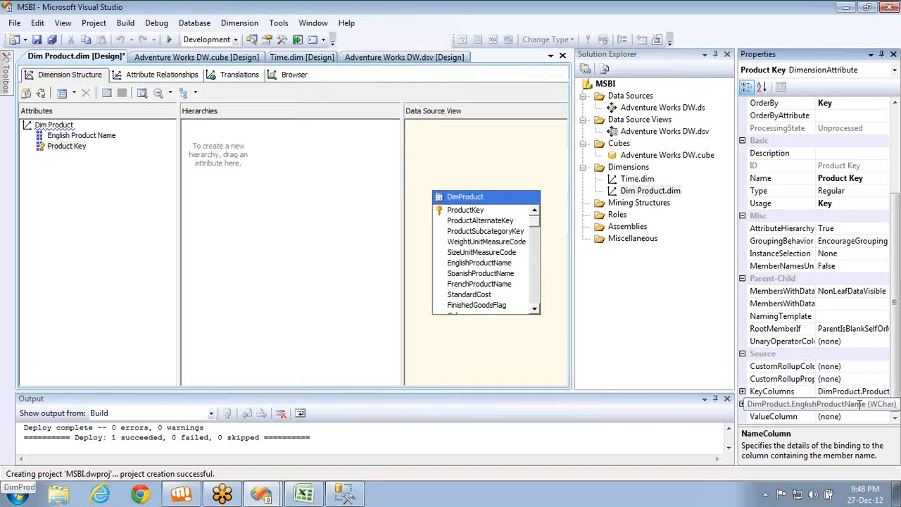
left_click(859, 403)
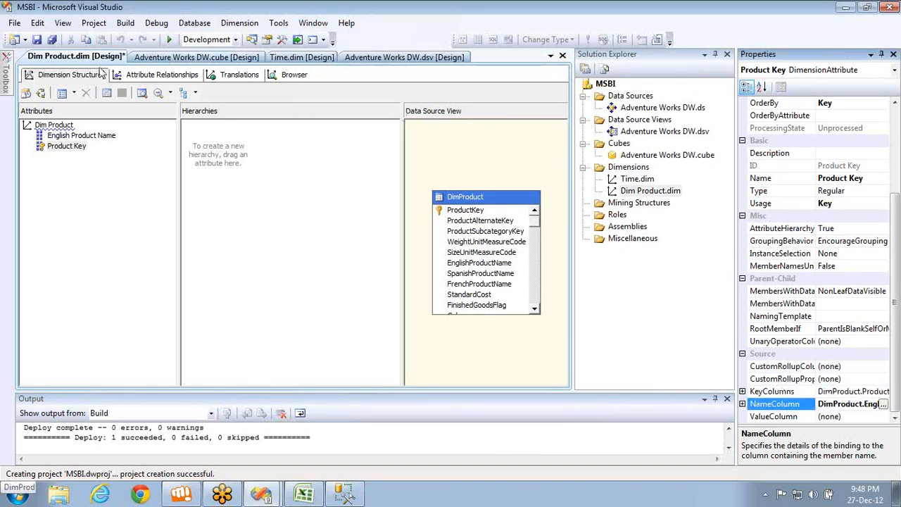
Redeploy the project and process the Dim Product dimension again, closing both processing dialogs
left_click(40, 93)
key("Return")
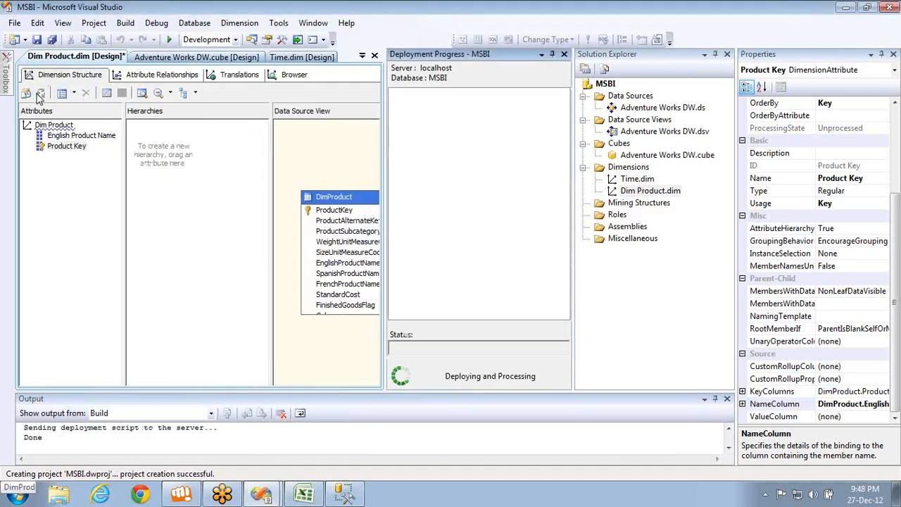
key("Return")
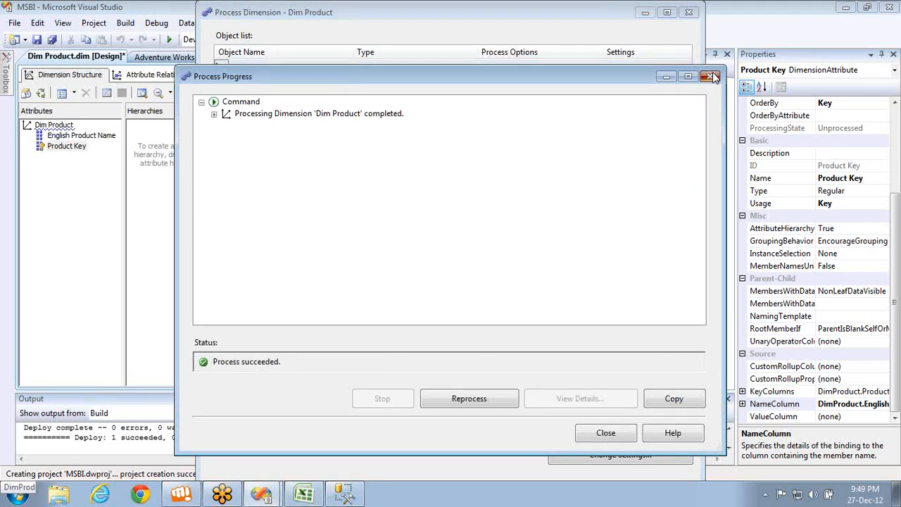
left_click(712, 76)
left_click(689, 12)
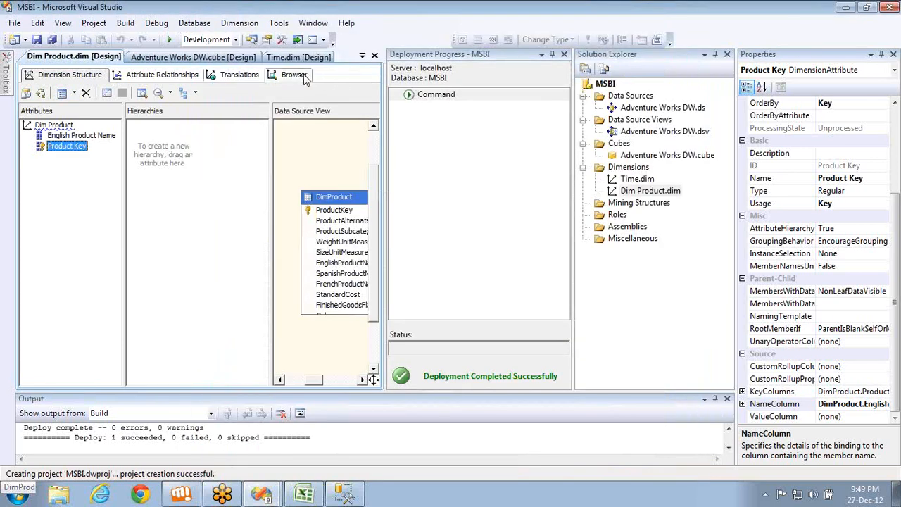
Reconnect the dimension browser and compare the members of the Product Key and English Product Name hierarchies
left_click(303, 76)
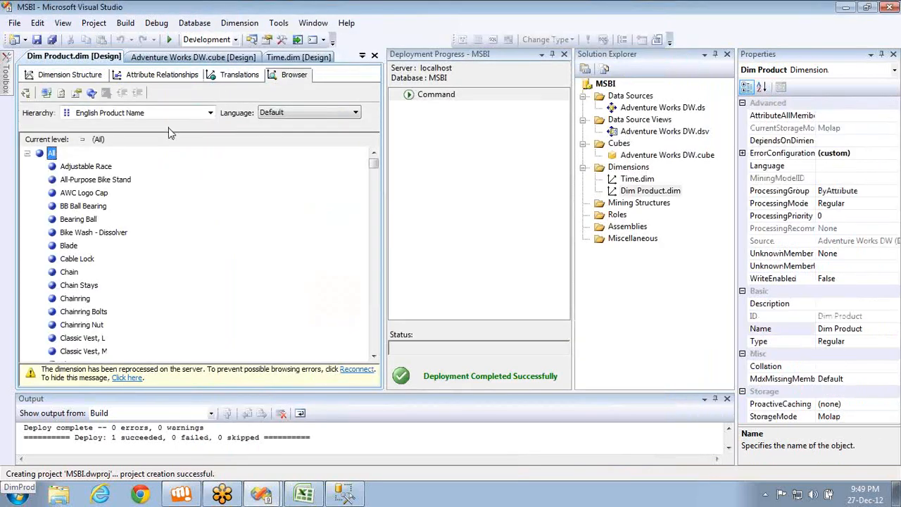
left_click(344, 371)
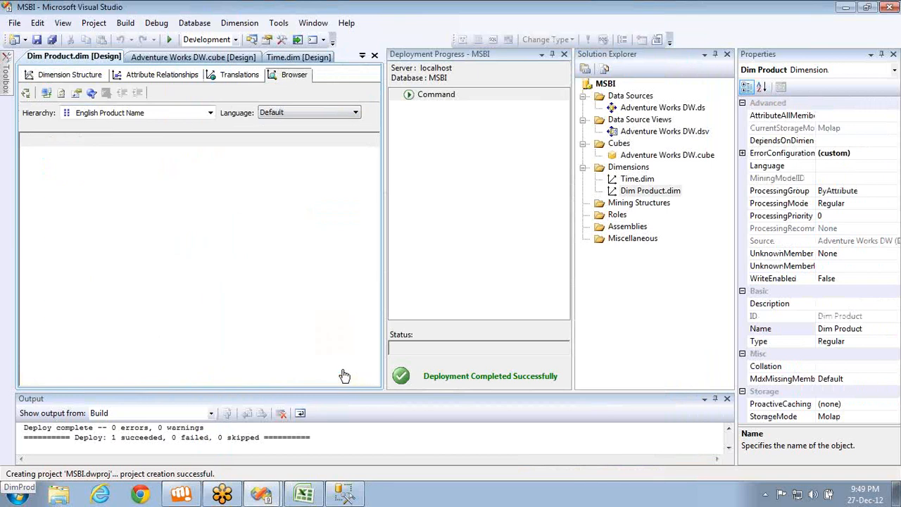
left_click(205, 113)
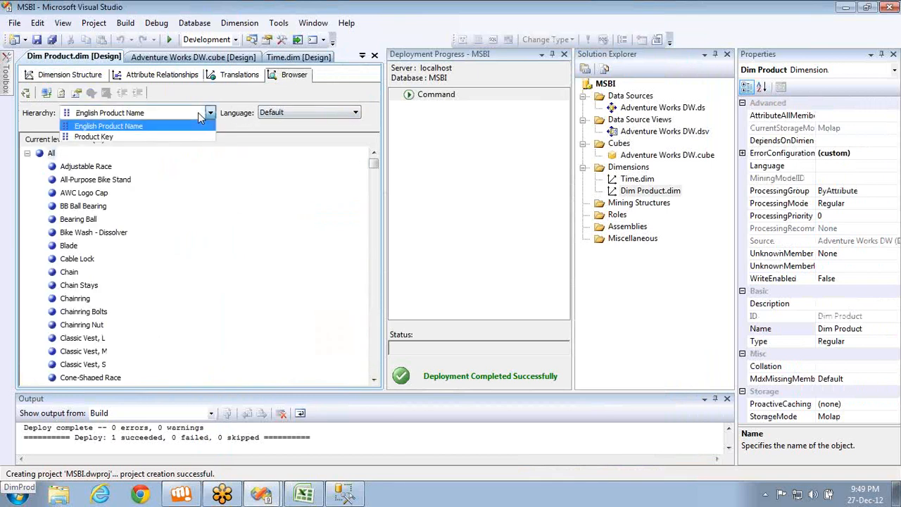
left_click(123, 138)
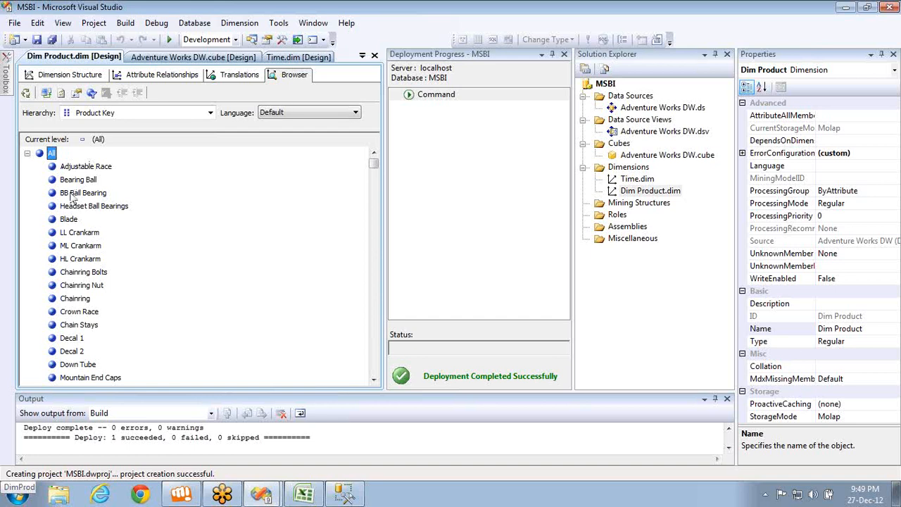
left_click(131, 115)
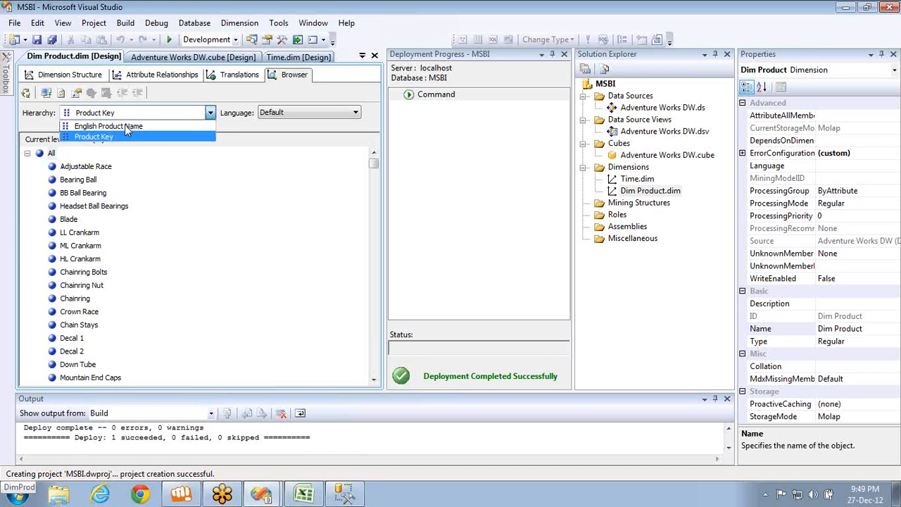
left_click(125, 126)
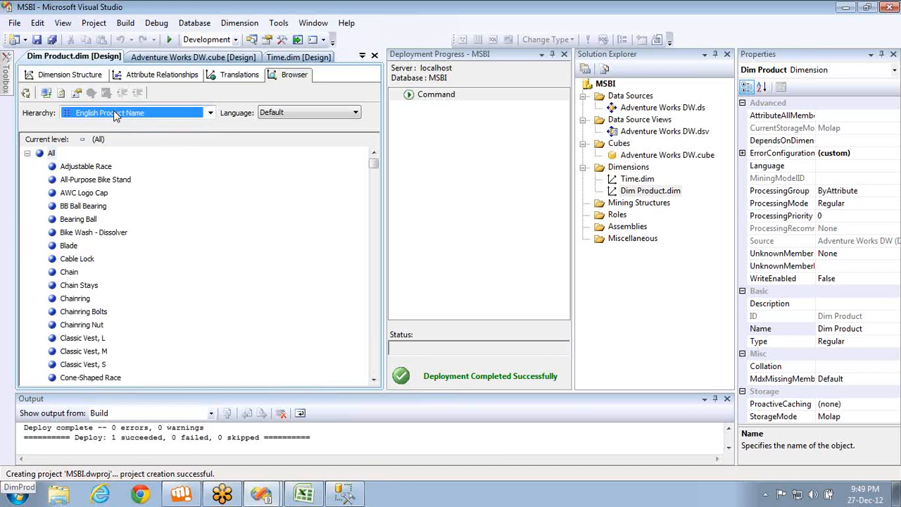
left_click(115, 114)
left_click(117, 135)
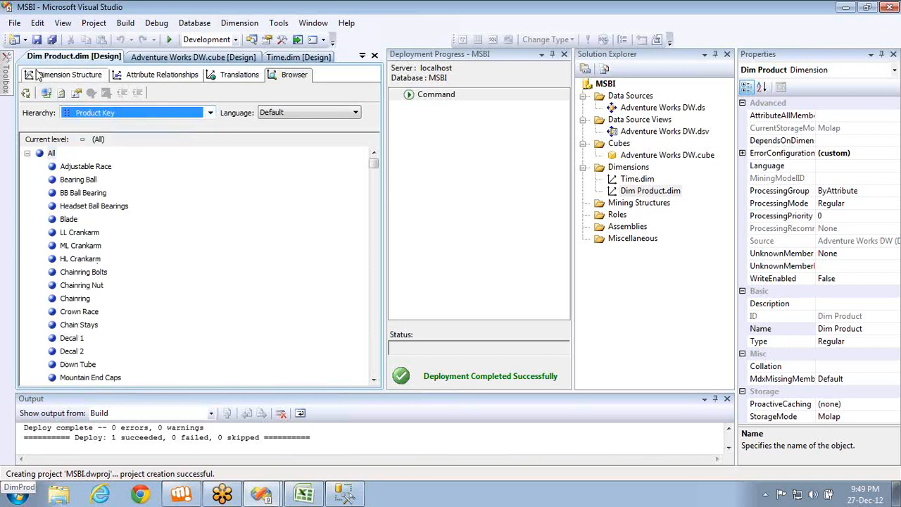
Review the KeyColumns and NameColumn properties of the Product Key attribute in the Dim Product dimension structure
left_click(70, 75)
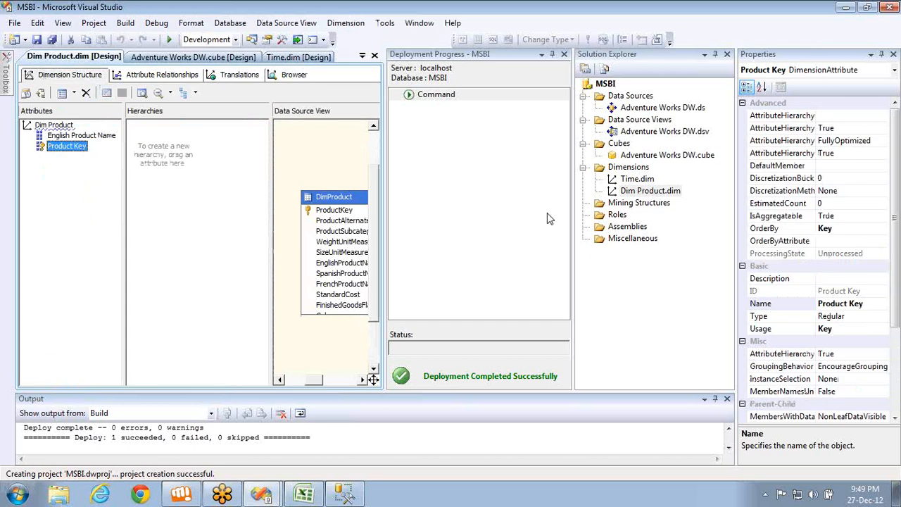
left_click(894, 396)
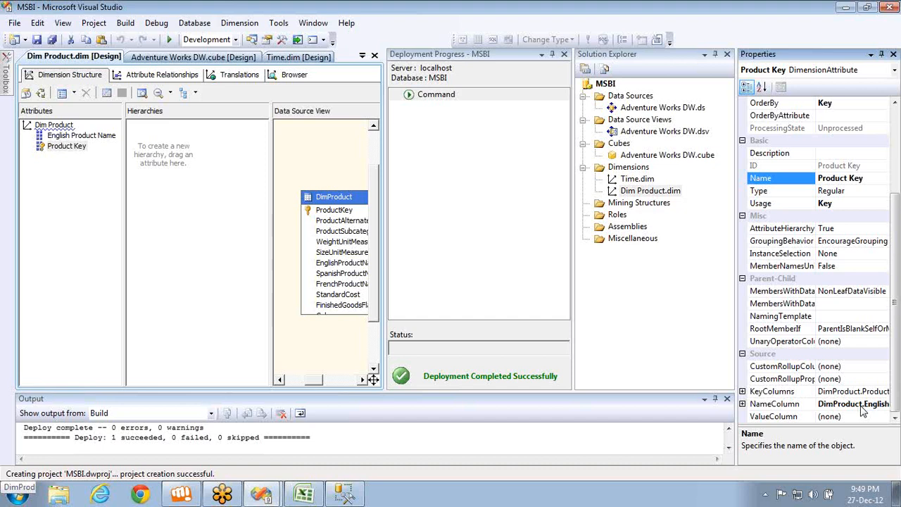
left_click(861, 405)
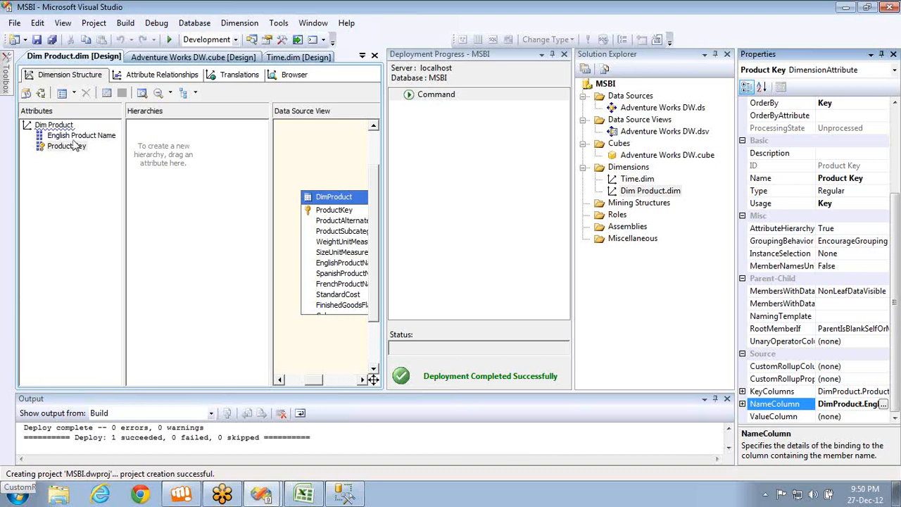
left_click(840, 391)
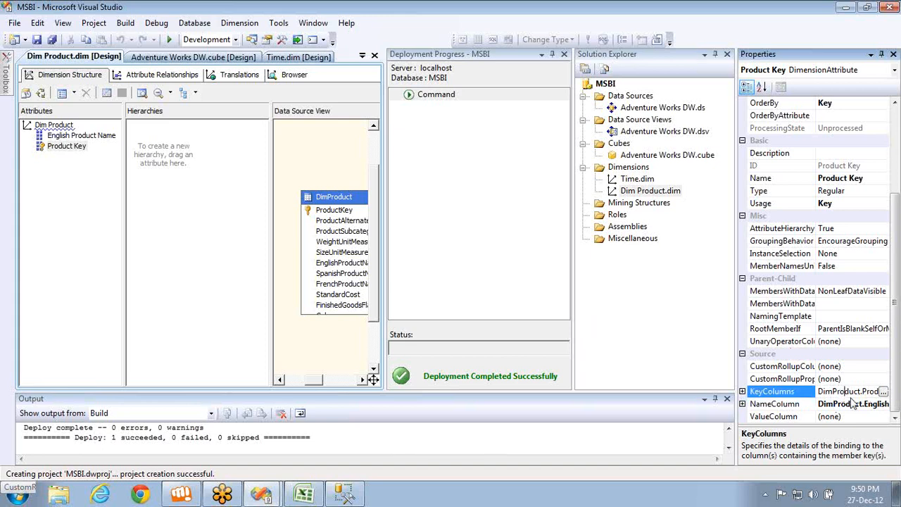
left_click(852, 403)
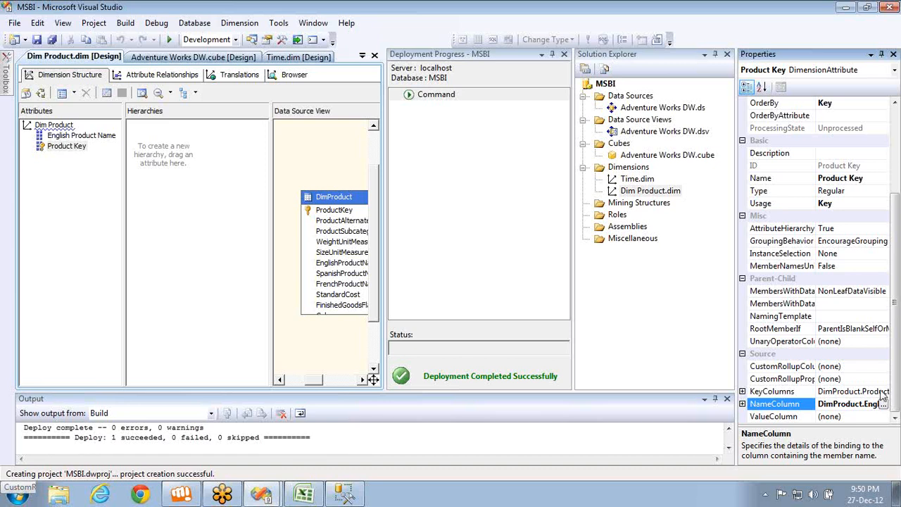
Add the Color column to the Product Key attribute's key columns and check its name column binding without changing it
left_click(880, 390)
left_click(882, 391)
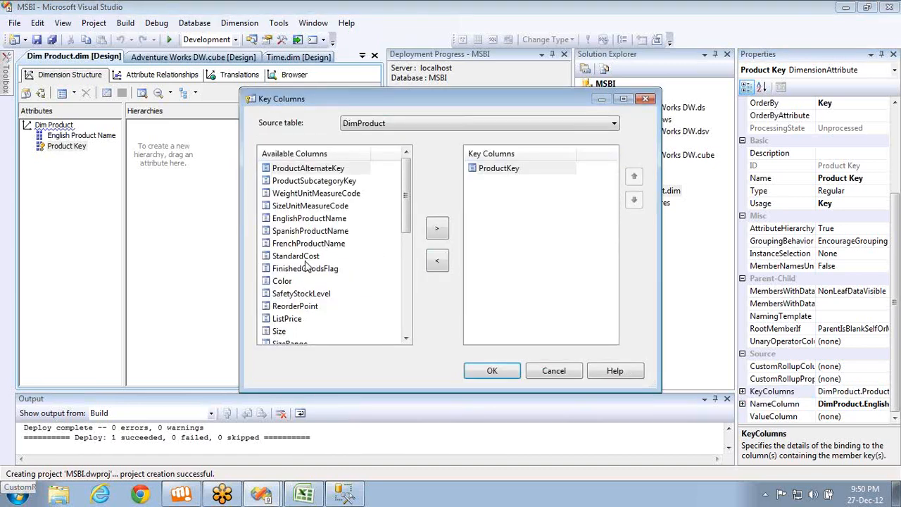
double_click(278, 282)
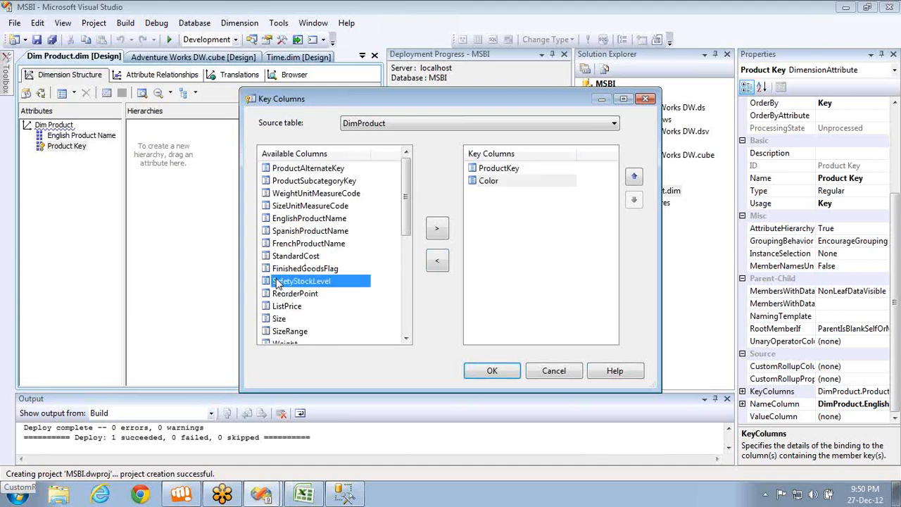
left_click(484, 369)
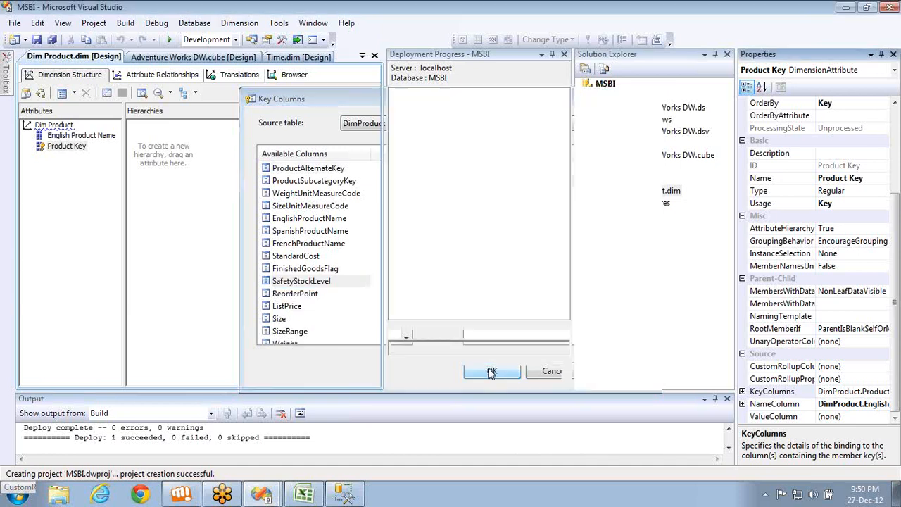
left_click(881, 404)
left_click(882, 404)
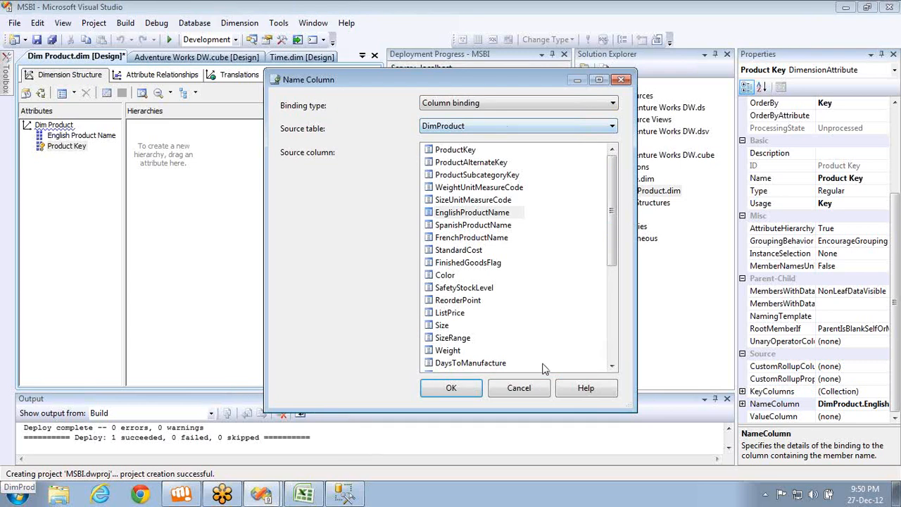
left_click(535, 388)
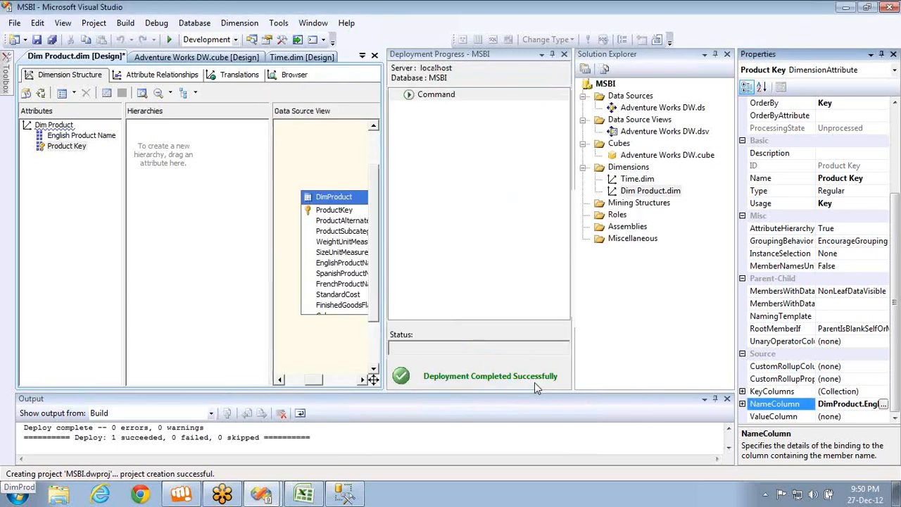
Add the Color column of DimProduct to the English Product Name attribute's key columns
left_click(90, 136)
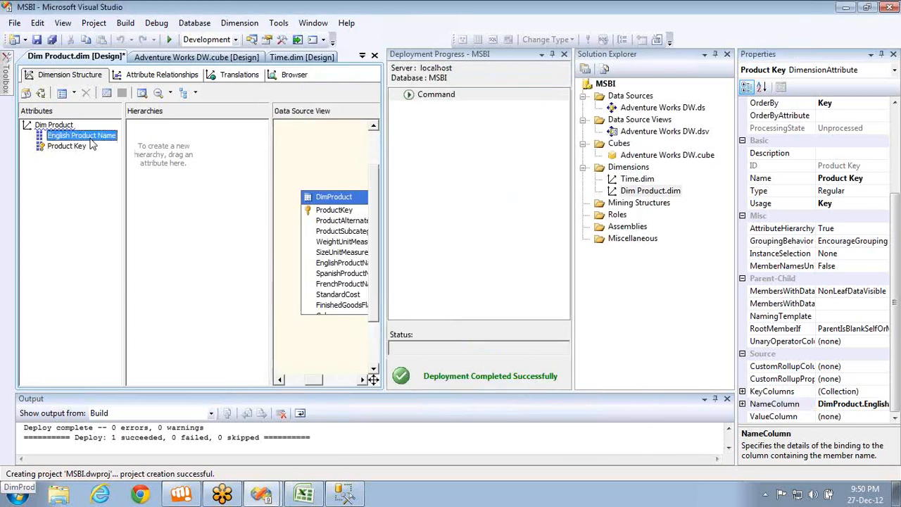
left_click(879, 393)
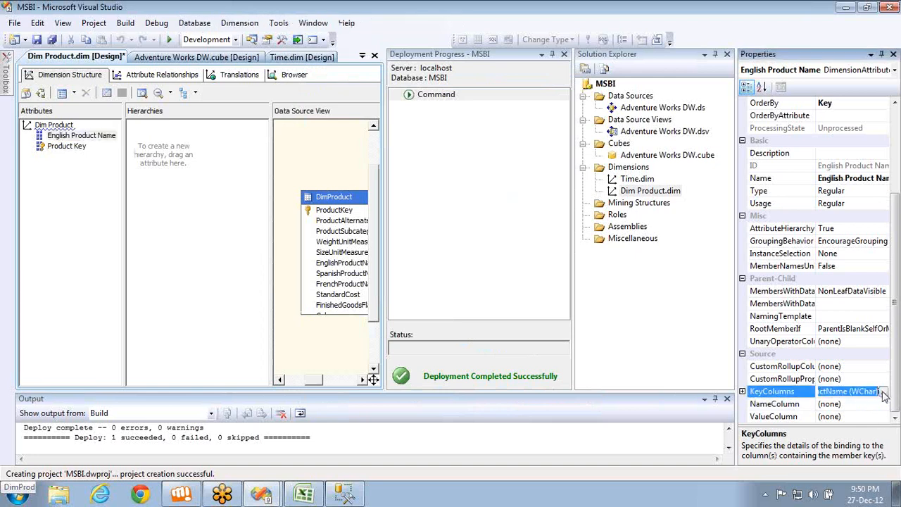
left_click(886, 391)
double_click(283, 282)
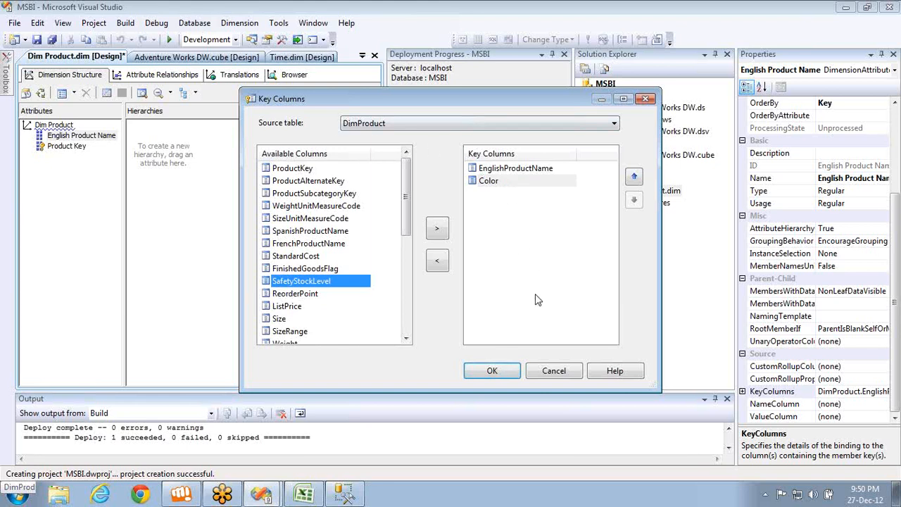
left_click(492, 371)
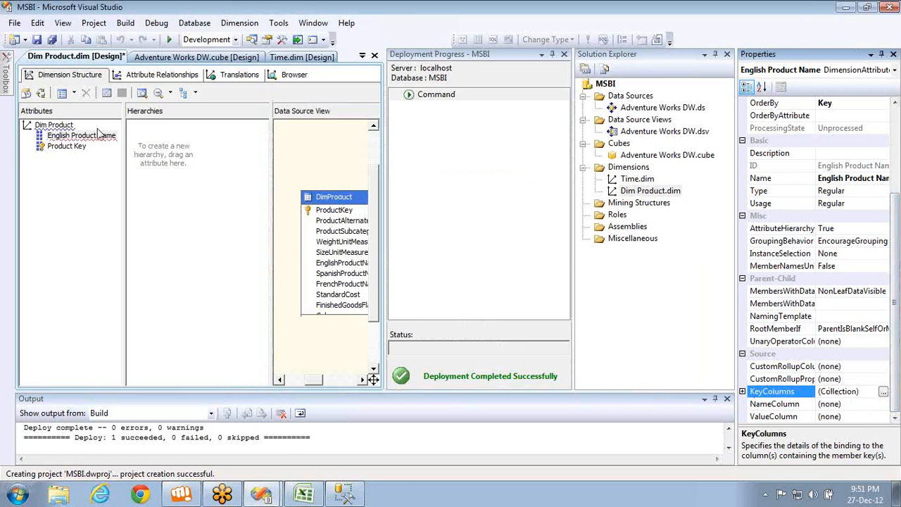
Bind the NameColumn of the English Product Name attribute to the Color column of DimProduct
mouse_move(80, 145)
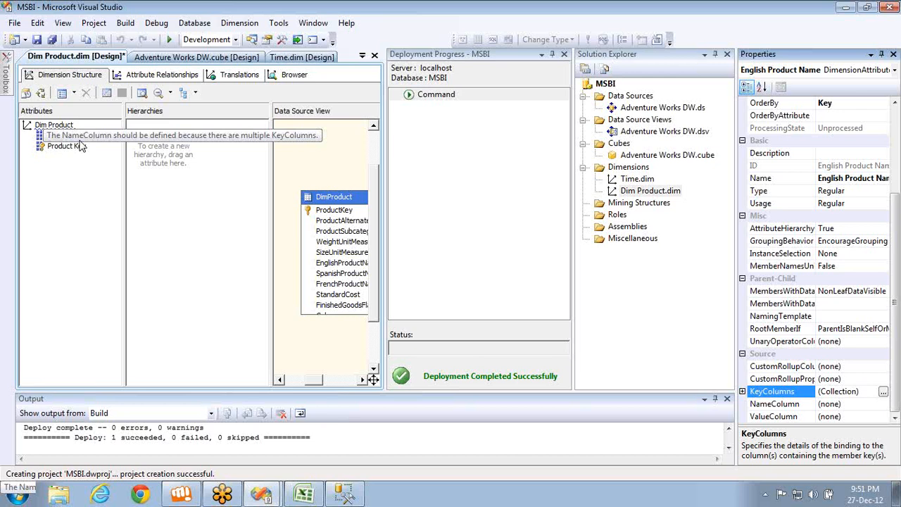
left_click(874, 406)
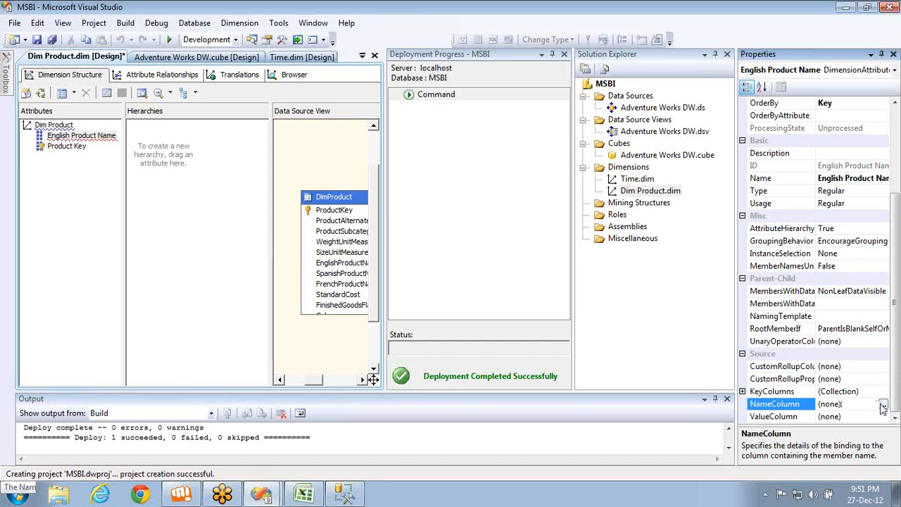
left_click(882, 404)
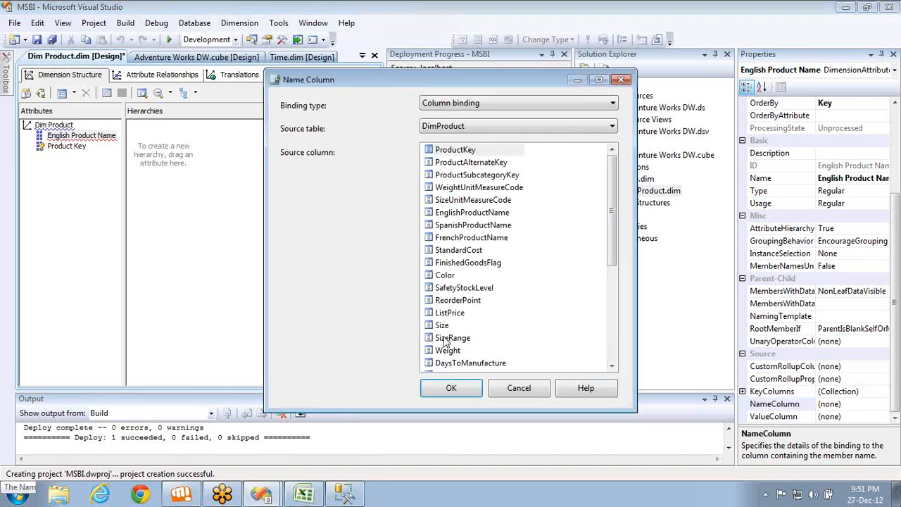
double_click(445, 275)
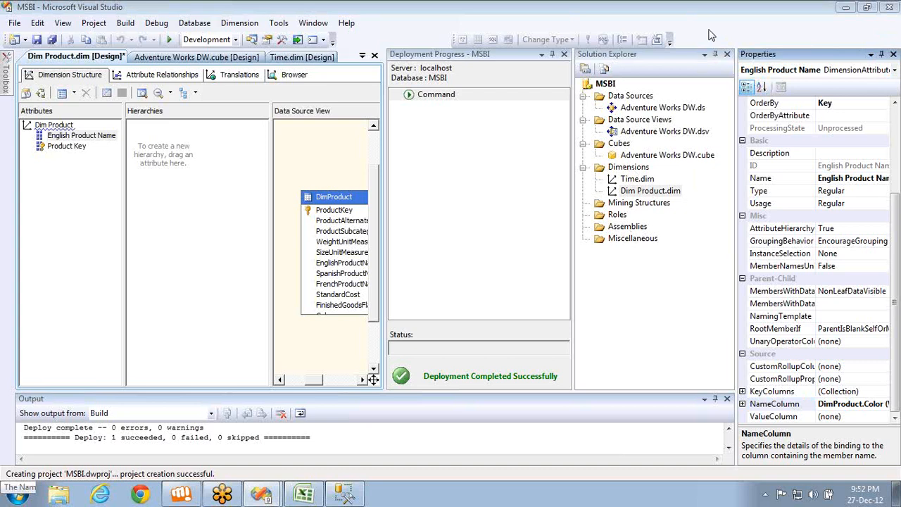
Delete the Dim Product dimension from the project and close the deployment progress display
left_click(634, 182)
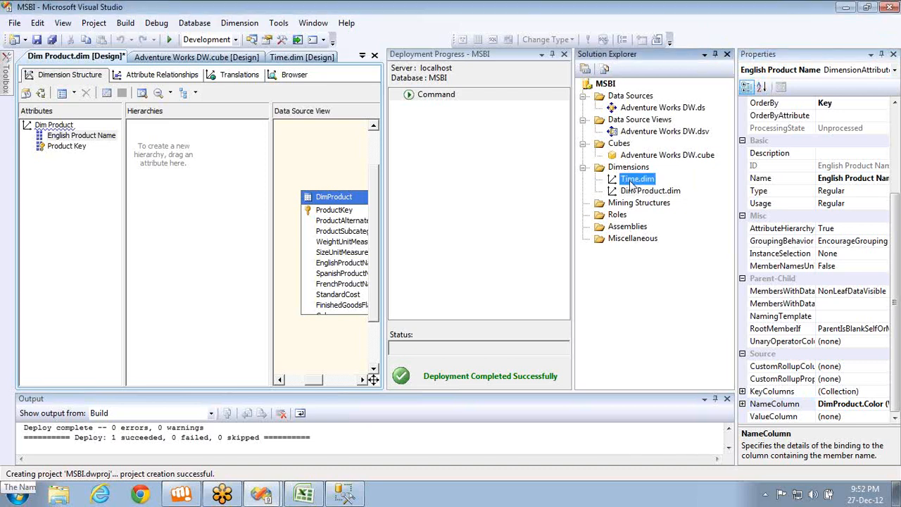
left_click(634, 192)
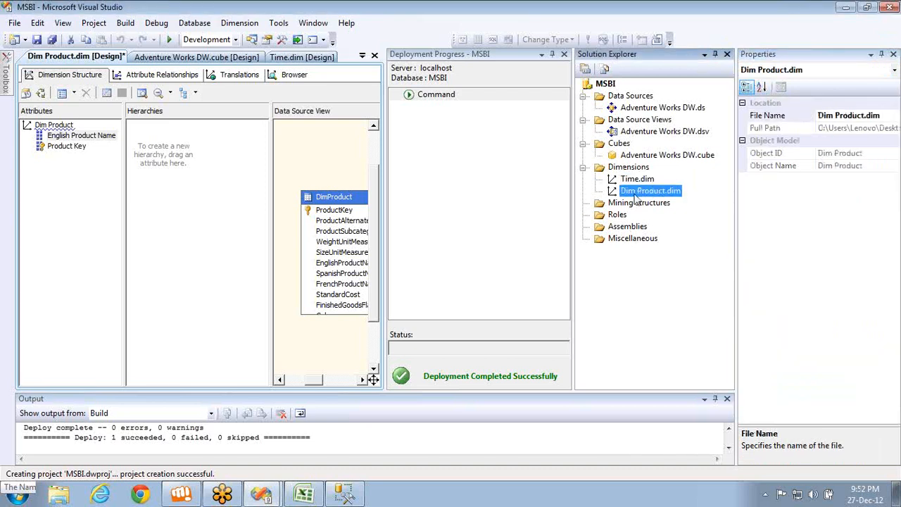
key("Delete")
key("Return")
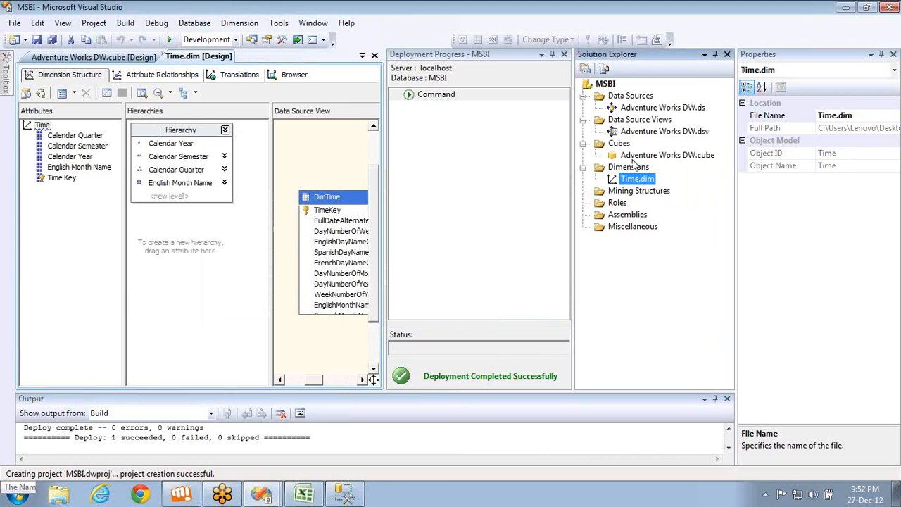
left_click(563, 54)
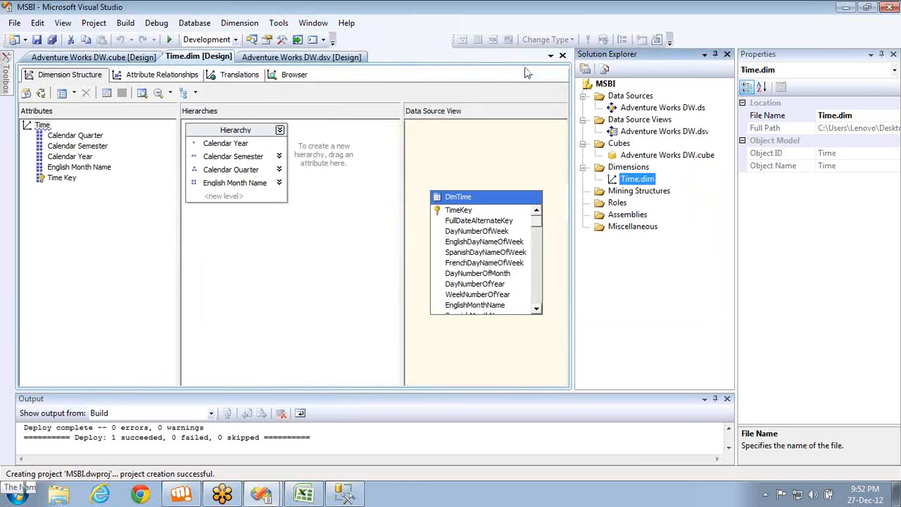
Examine the Calendar Year level and the source column properties of the Calendar Year attribute in the Time dimension
left_click(222, 145)
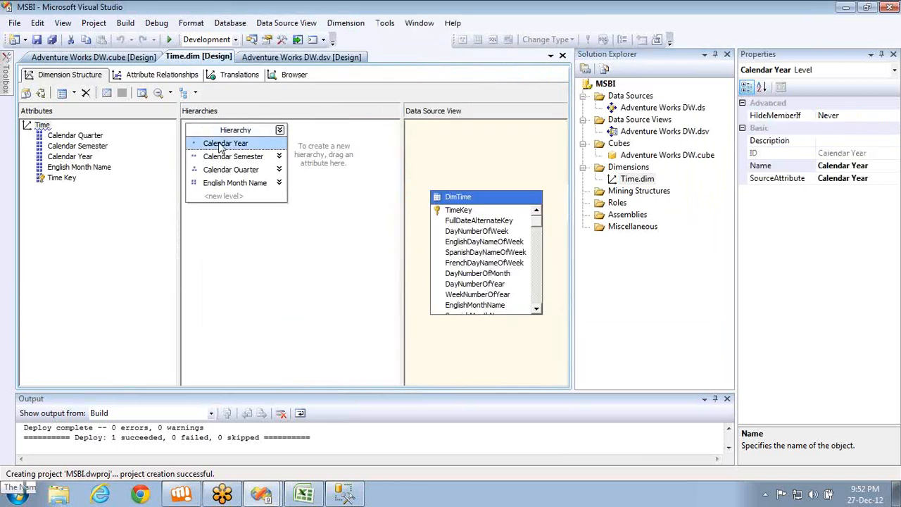
key("F4")
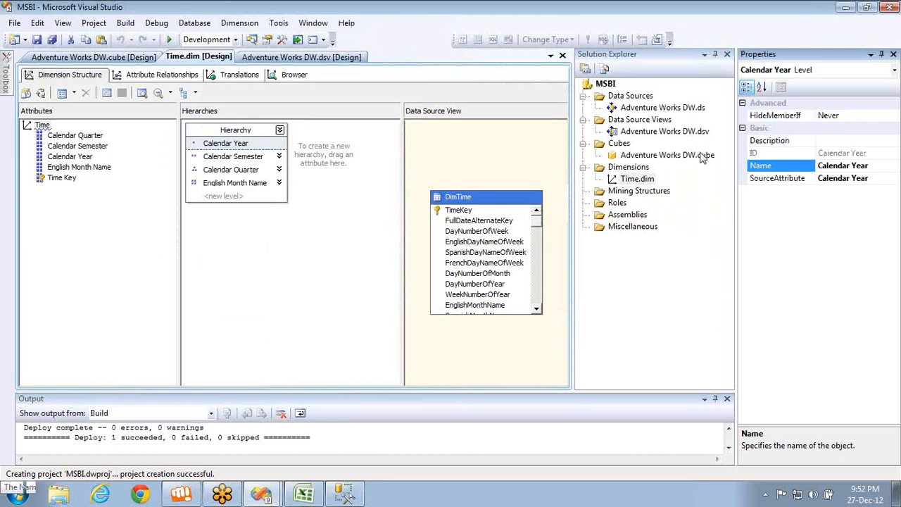
left_click(81, 158)
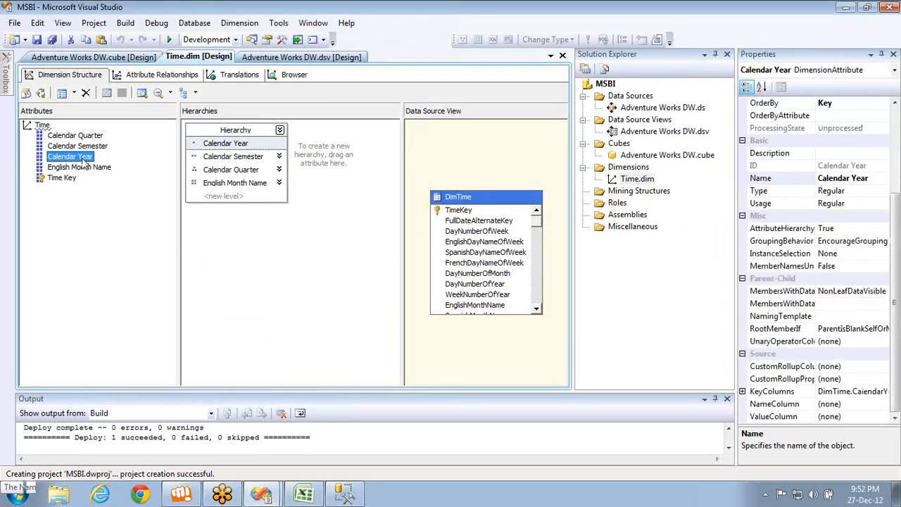
left_click(422, 233)
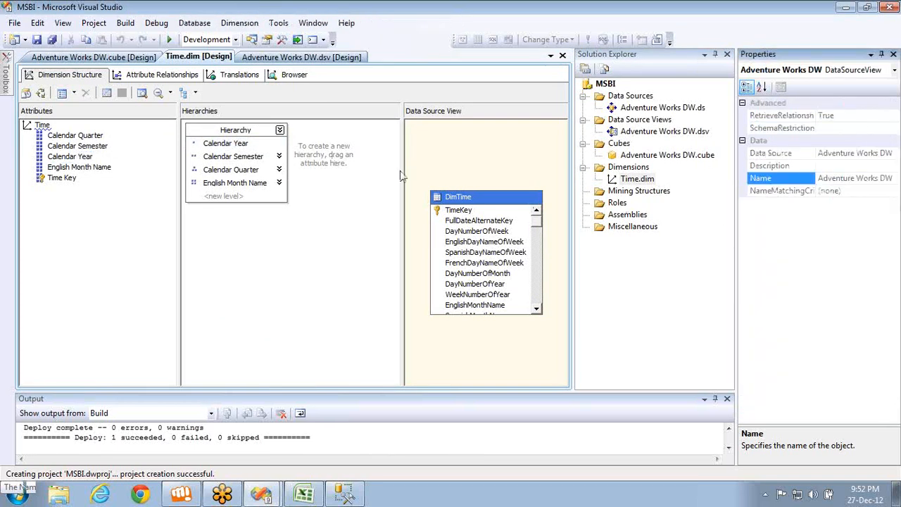
left_click(73, 159)
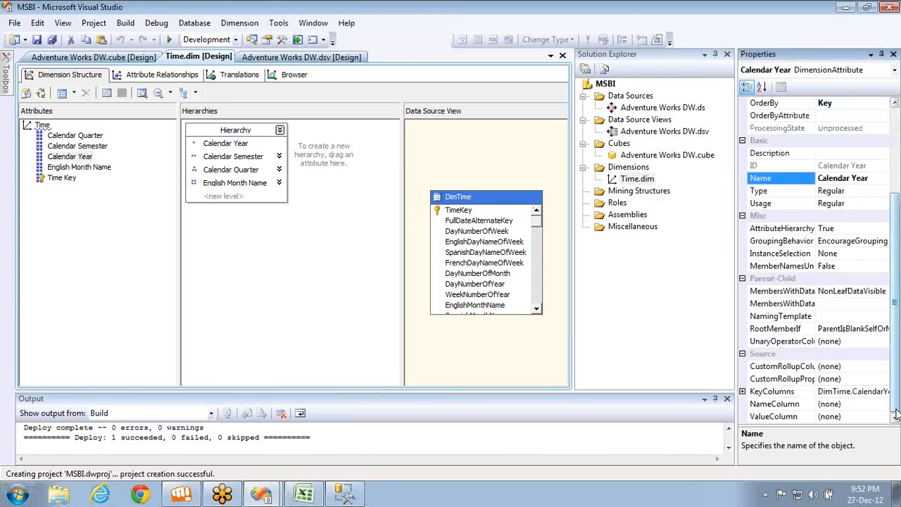
mouse_move(896, 414)
left_mouse_down()
mouse_move(882, 399)
mouse_move(896, 416)
left_mouse_up()
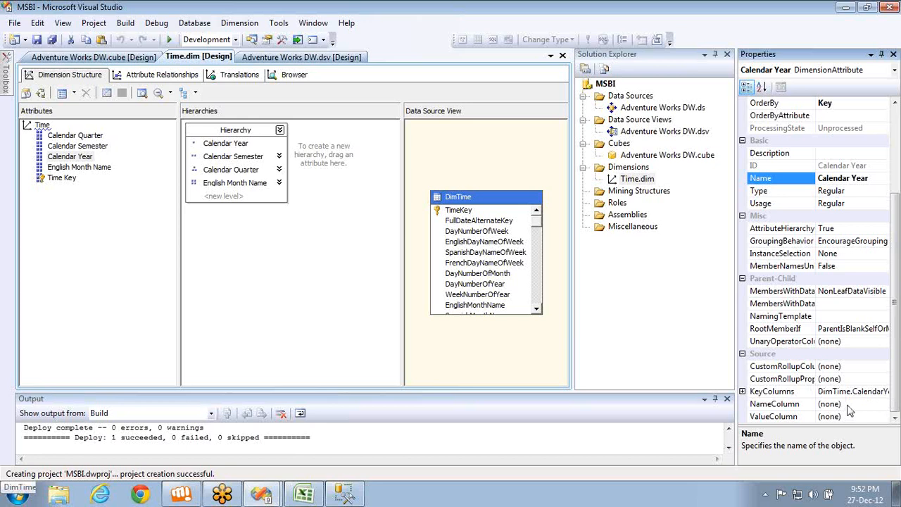
Add CalendarYear to the Calendar Semester attribute's key columns and place it above CalendarSemester
left_click(91, 146)
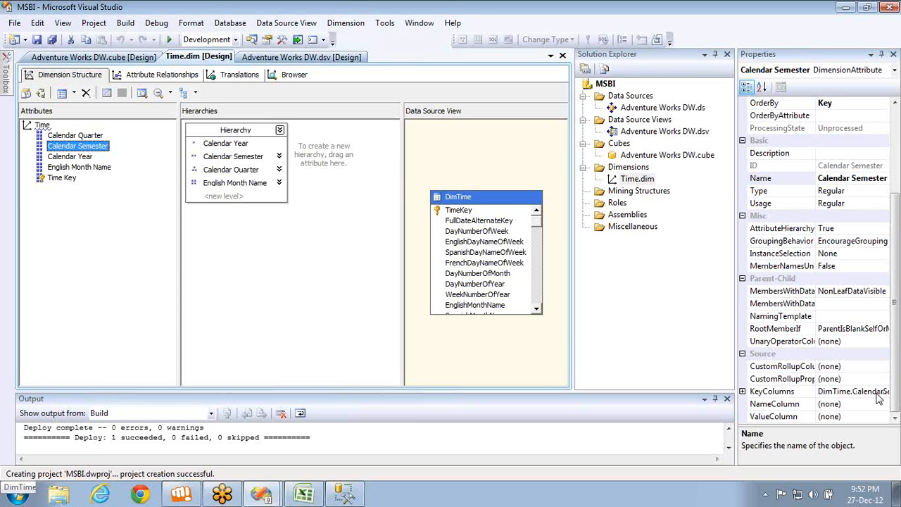
left_click(884, 395)
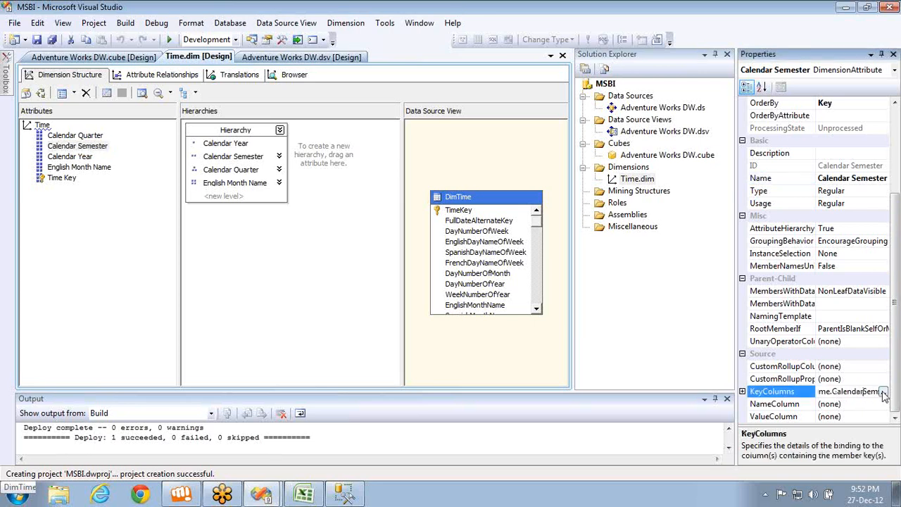
left_click(884, 392)
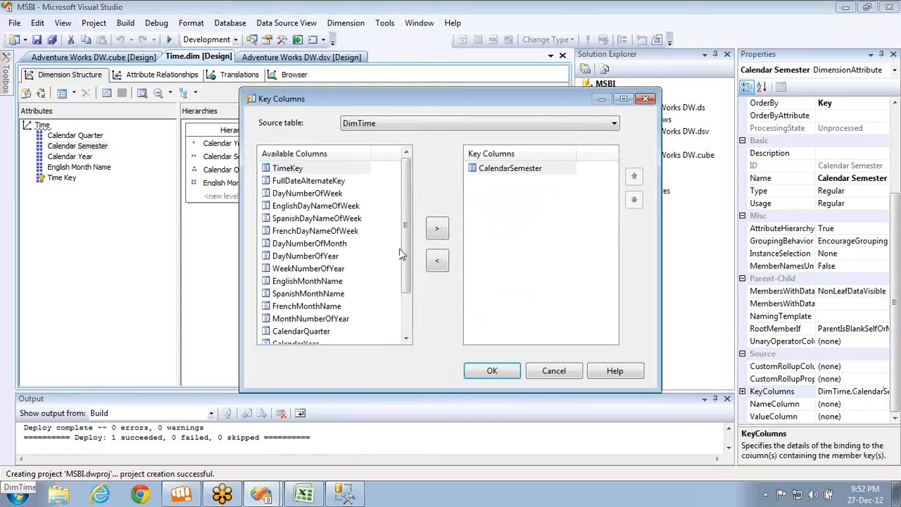
left_click(304, 343)
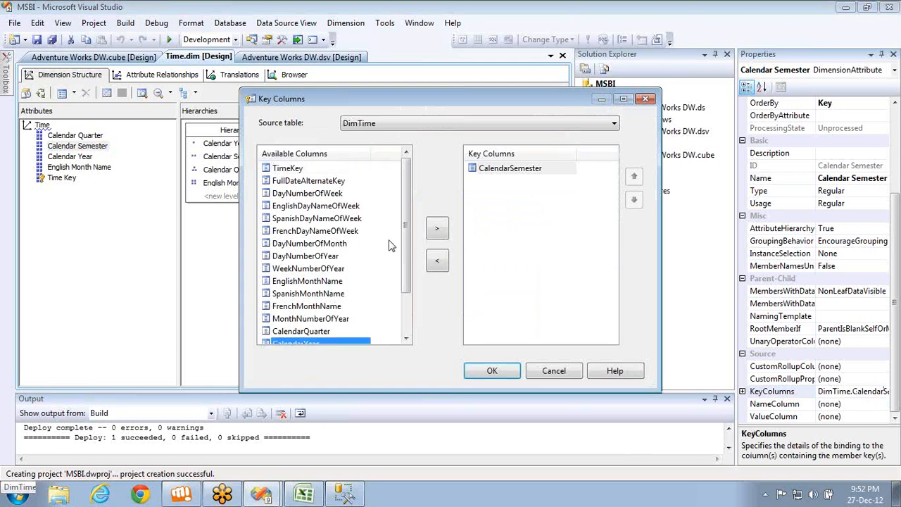
left_click(437, 231)
left_click(634, 177)
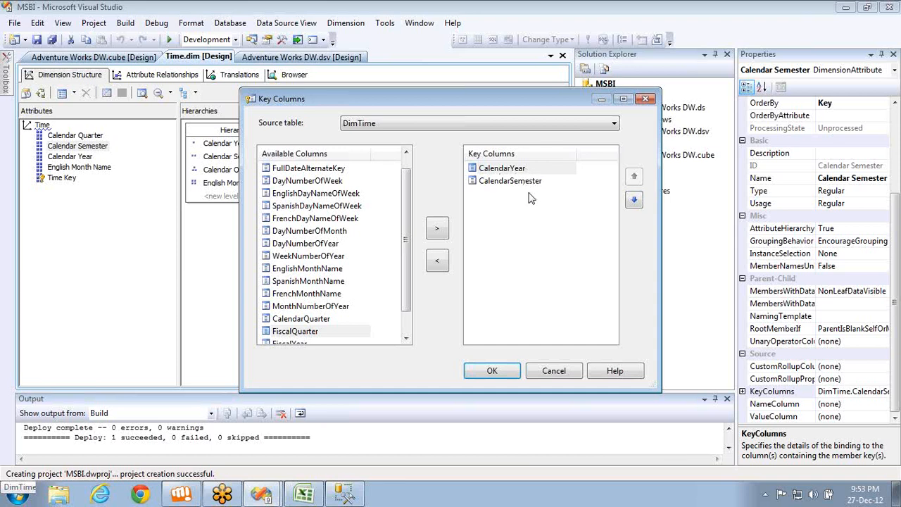
Switch to Excel and enter the sample year-semester keys 200101 in cell P8 and 200102 in cell P9
key("alt+Tab")
key("alt+Tab")
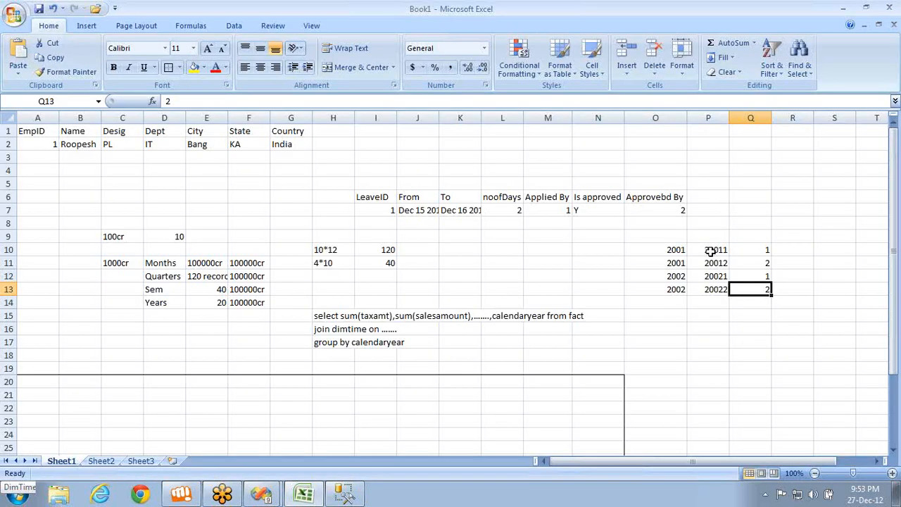
left_click(714, 251)
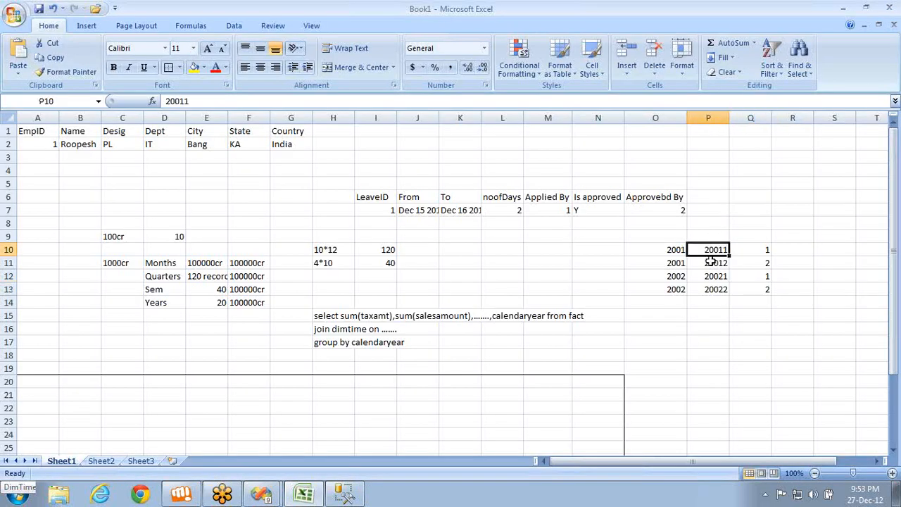
left_click(710, 263)
key("alt+Tab")
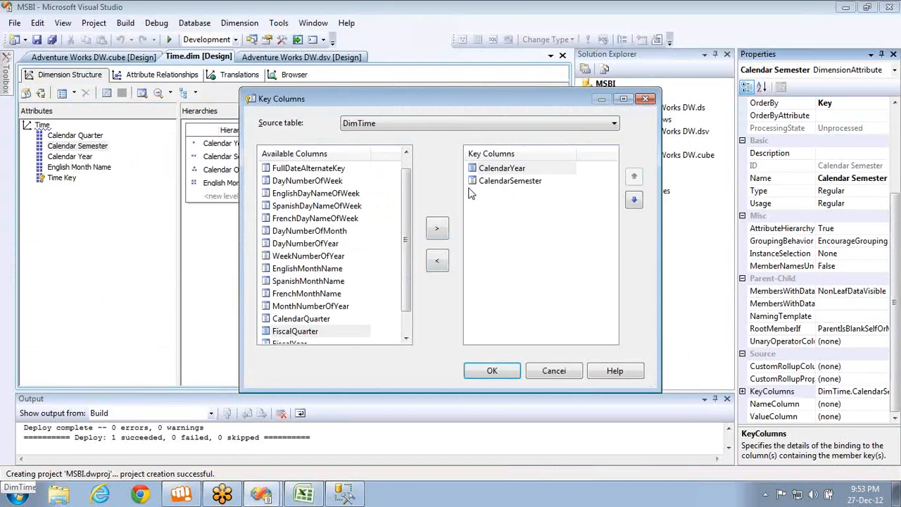
key("alt+Tab")
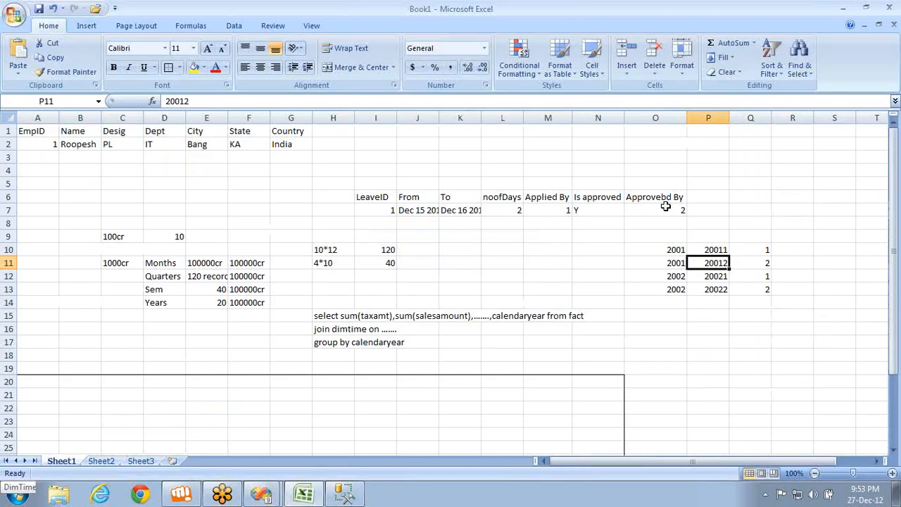
left_click(709, 224)
type("2001")
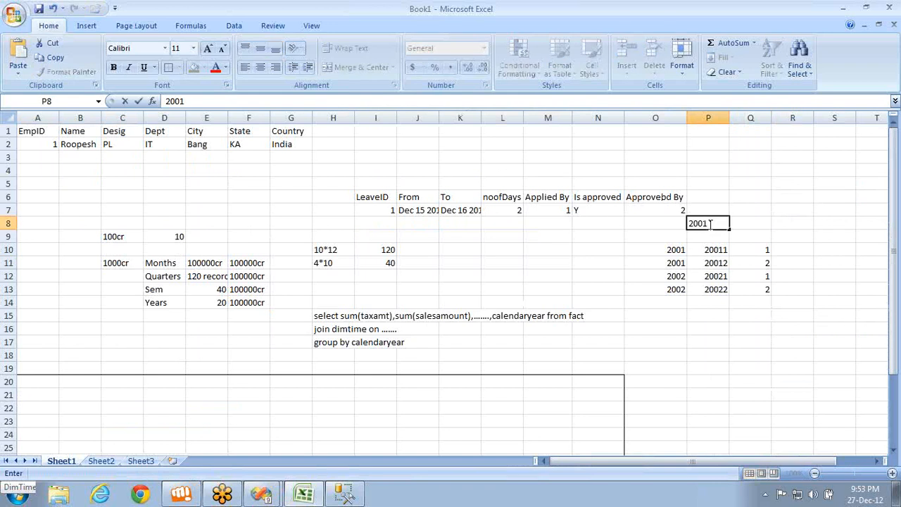
type("01")
key("Return")
type("2001")
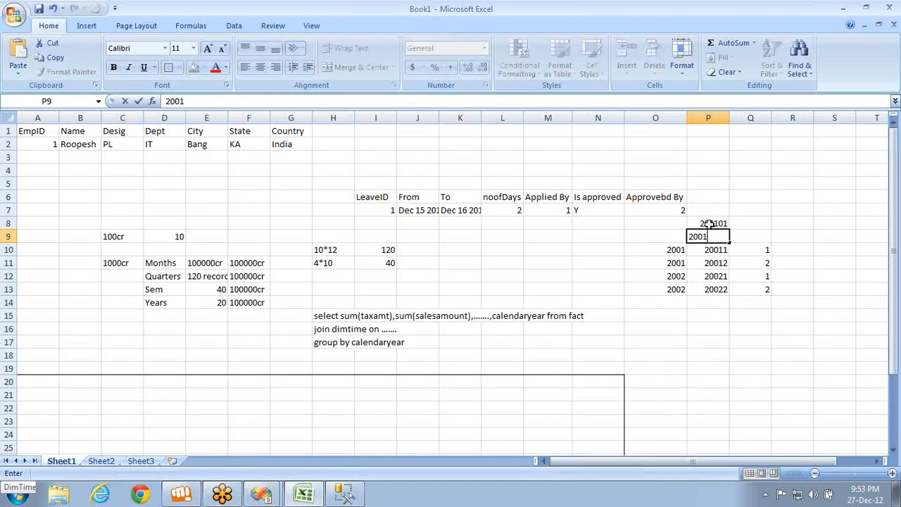
type("02")
key("Return")
Back in Visual Studio, accept the Calendar Semester key columns and bind the attribute's NameColumn to CalendarSemester of DimTime
key("alt+Tab")
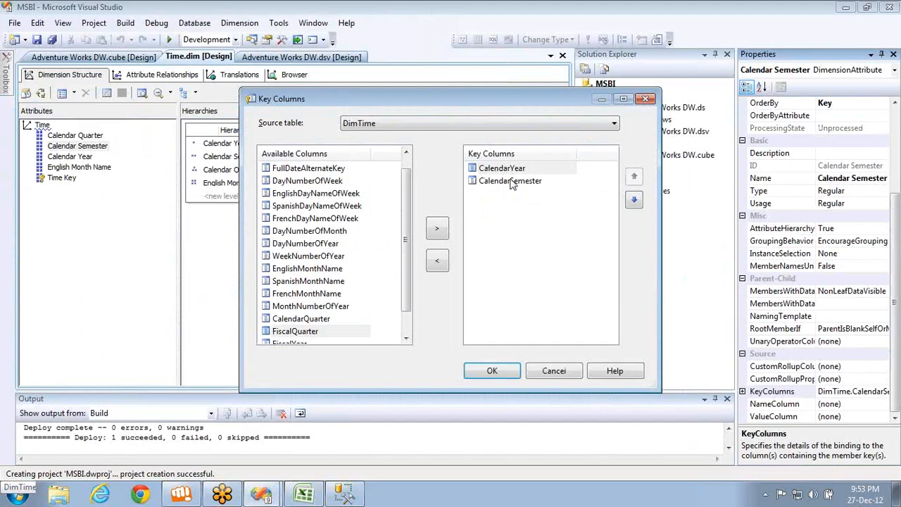
left_click(499, 374)
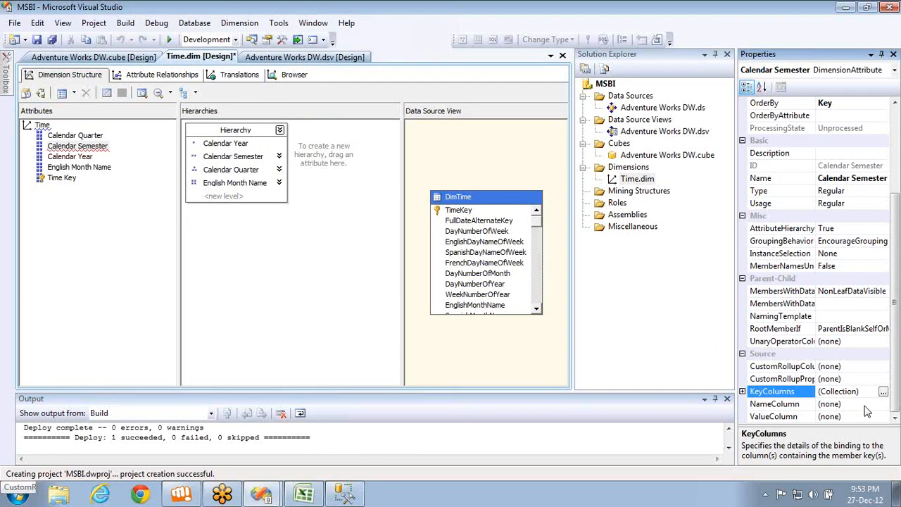
left_click(866, 405)
left_click(883, 406)
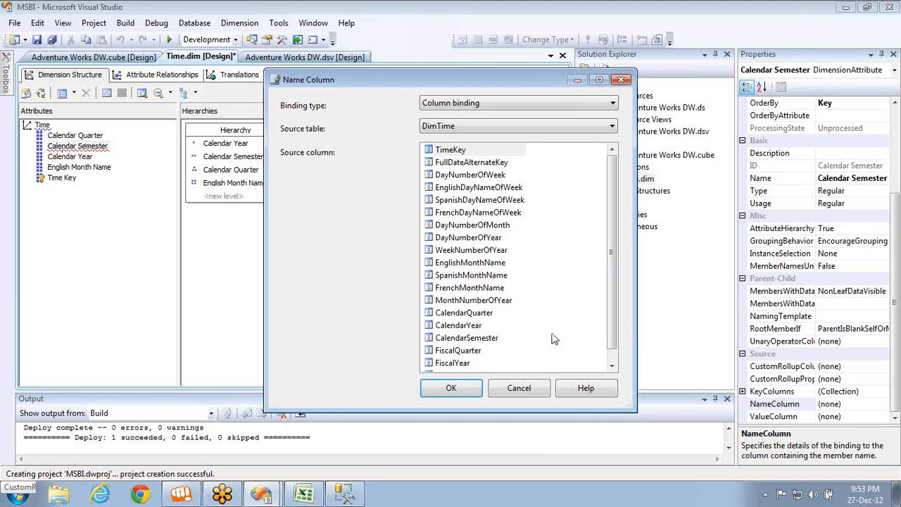
double_click(466, 339)
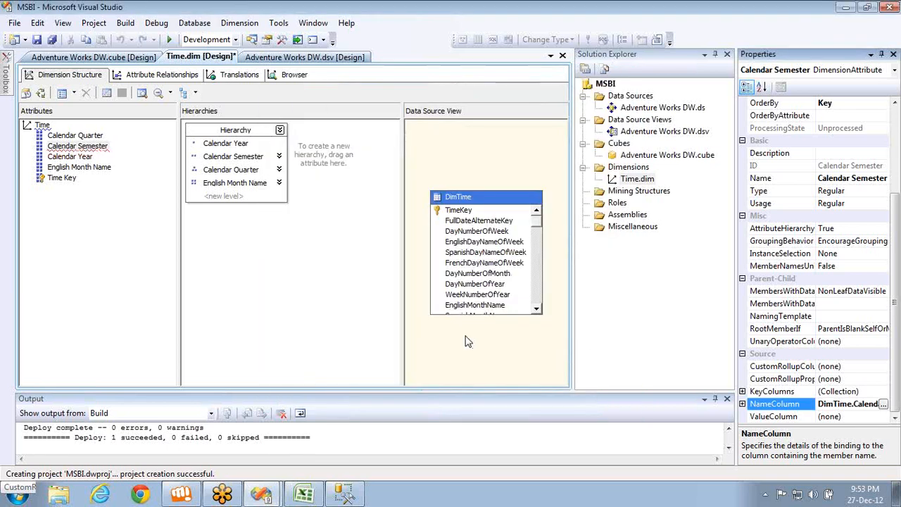
Deploy the project, fully process the Time dimension and examine the details of the processing error
left_click(41, 92)
key("Return")
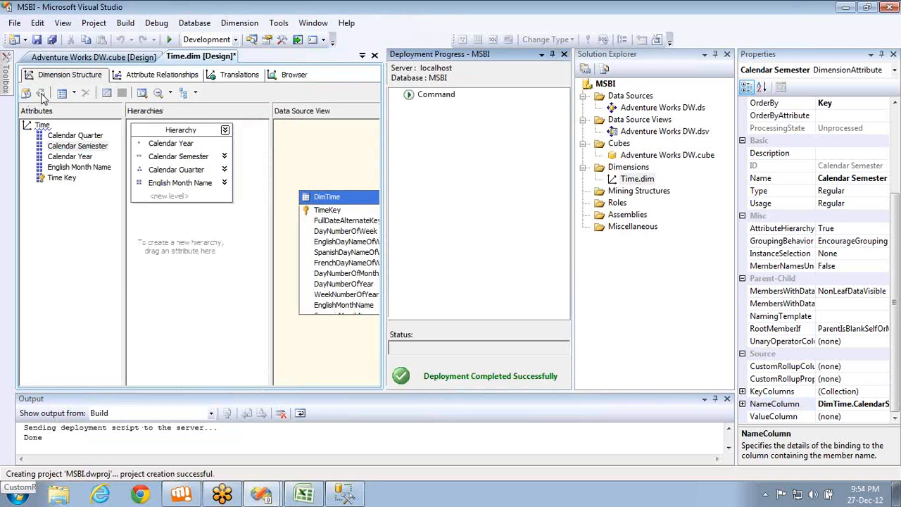
key("Return")
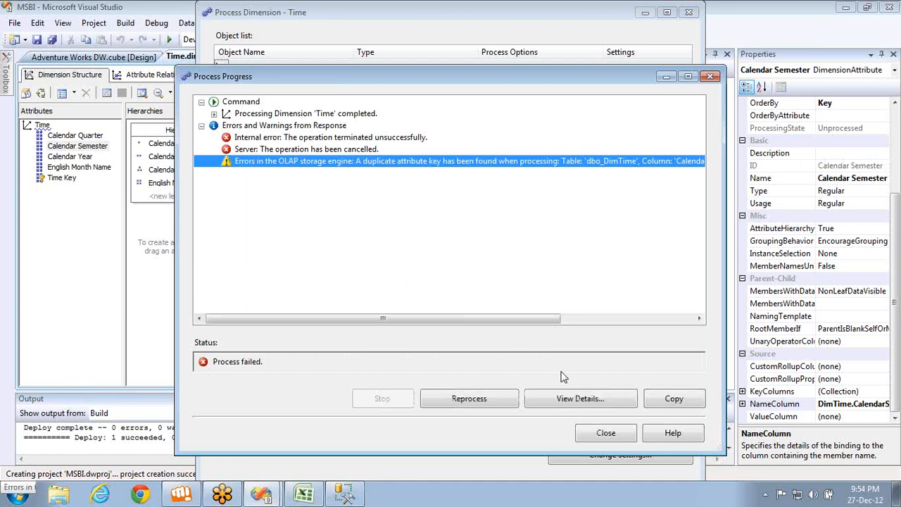
left_click(566, 398)
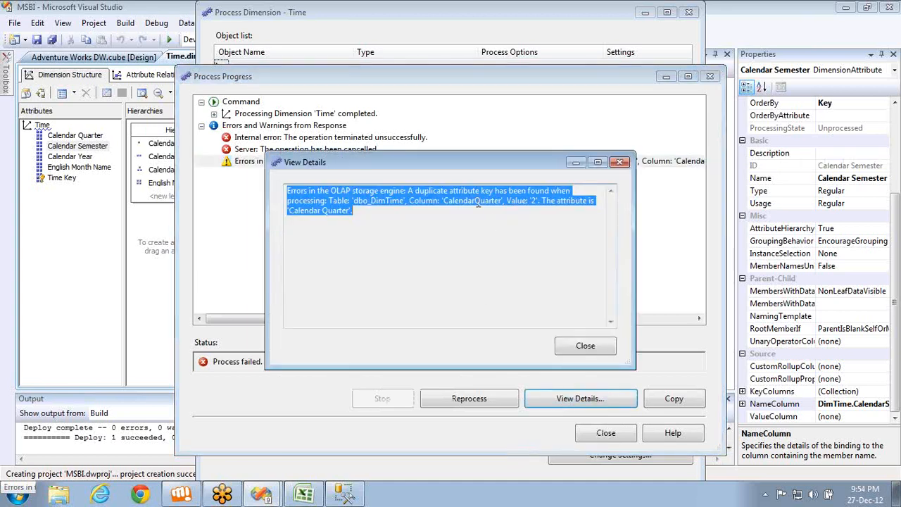
double_click(476, 202)
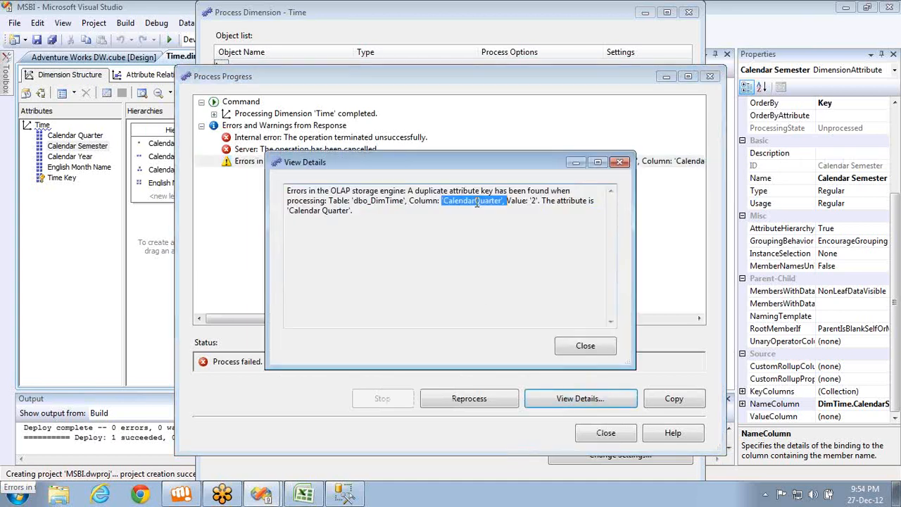
Switch to Excel and list the quarter numbers 1 to 4 twice down cells R10 to R17
key("alt+Tab")
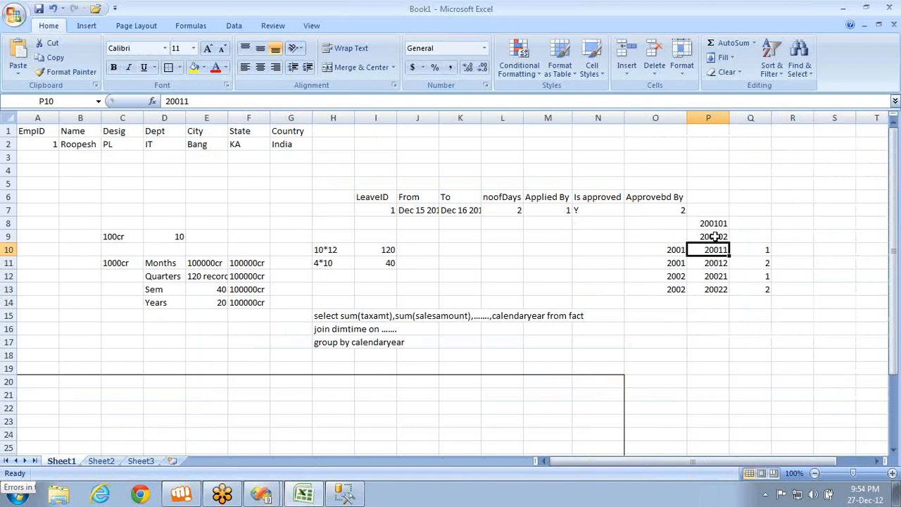
left_click(790, 249)
type("1")
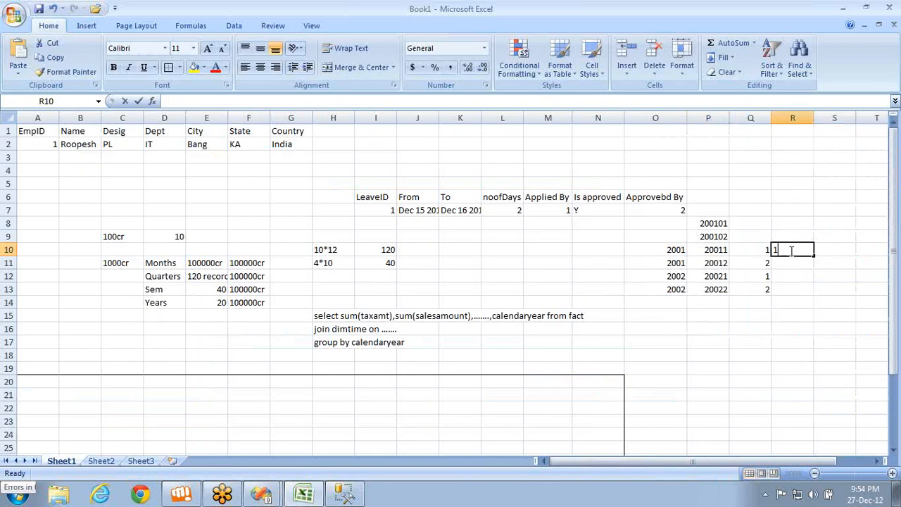
key("Return")
type("2")
key("Return")
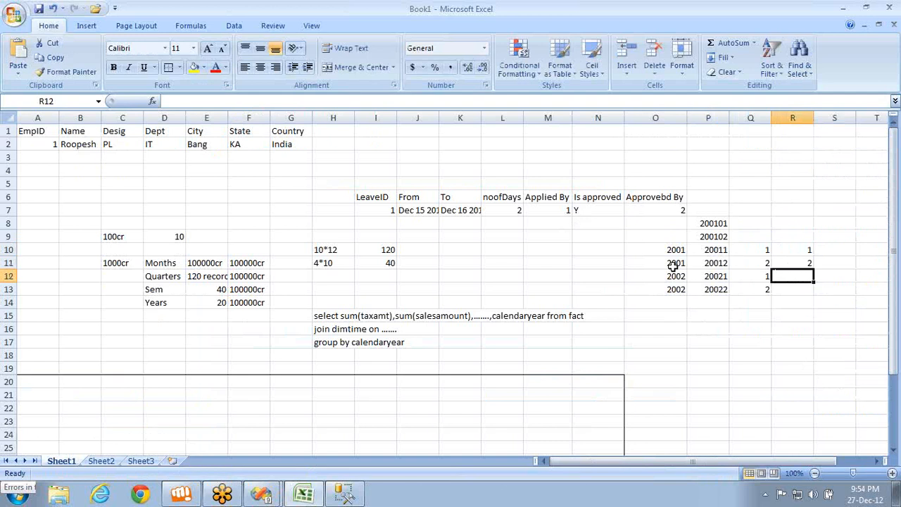
type("4")
key("Return")
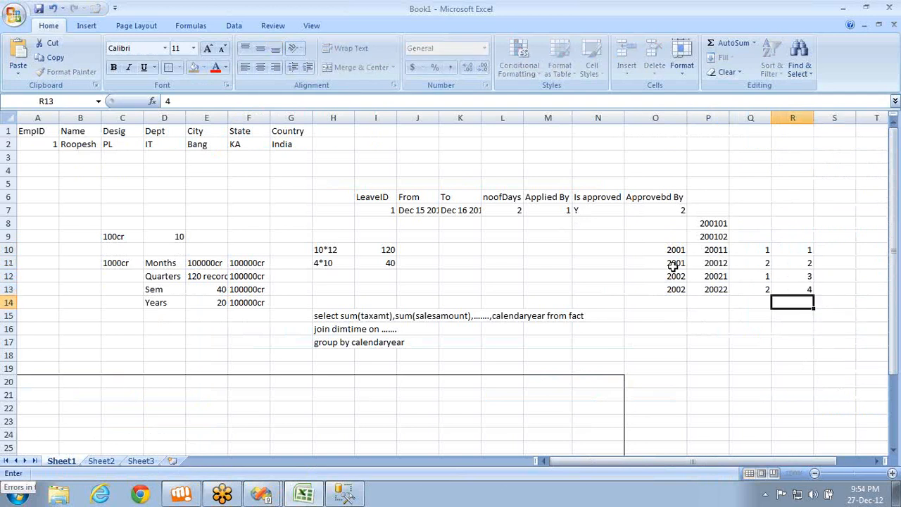
type("1")
key("Return")
type("2")
key("Return")
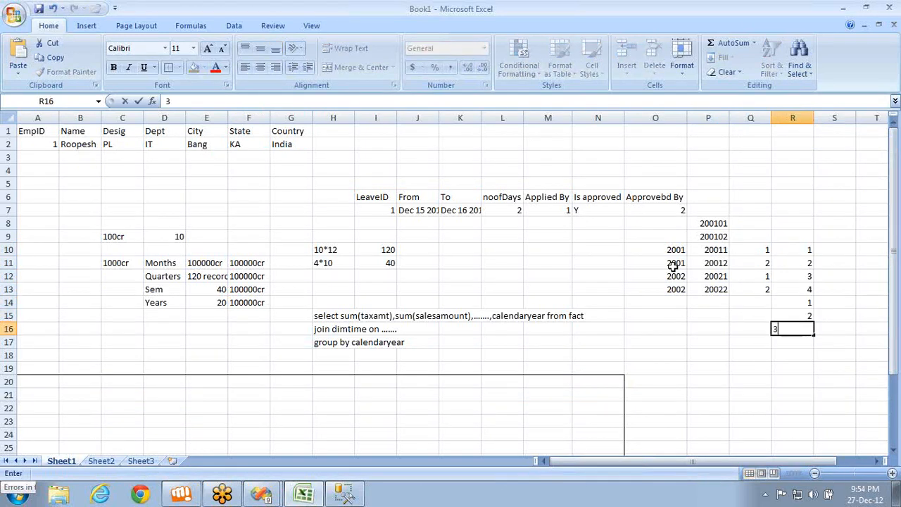
type("3")
key("Return")
type("4")
key("Return")
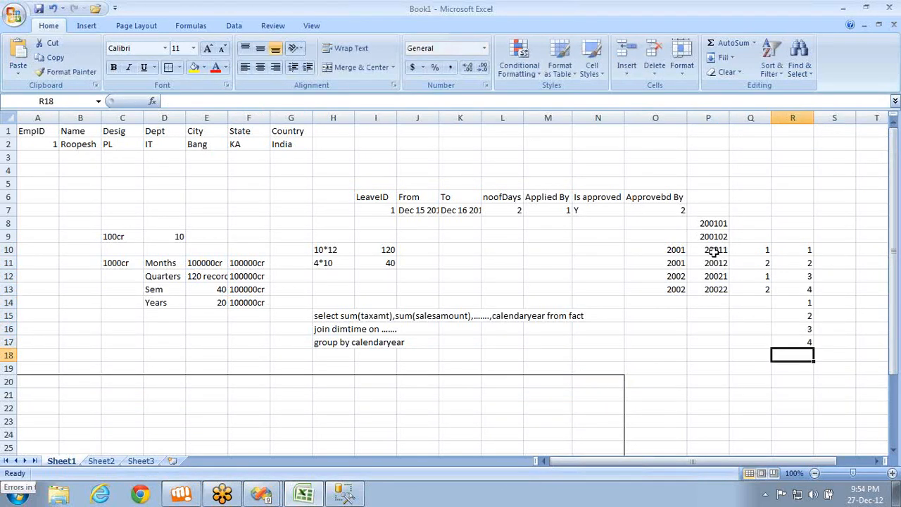
Replace the quarter values in R10 to R13 with the combined year-quarter keys 20011, 20012, 20013 and 20014
left_click(793, 247)
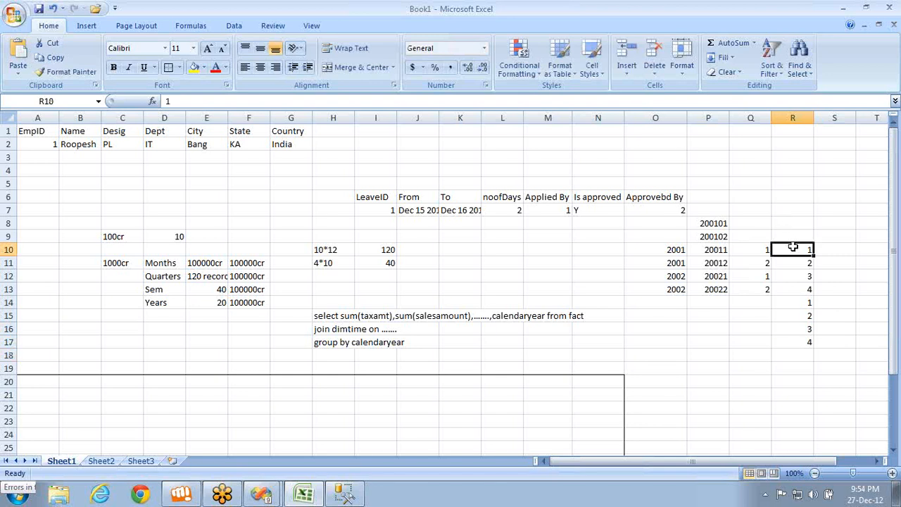
type("20011")
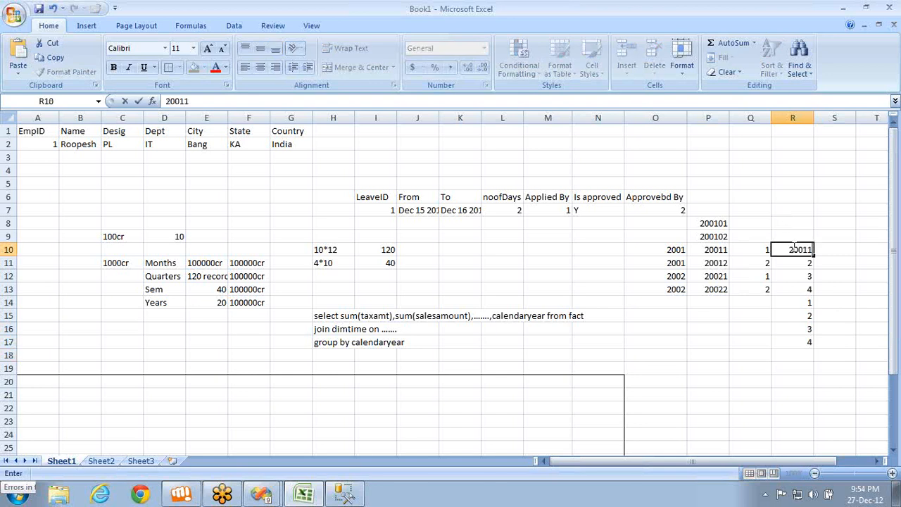
key("Return")
type("20012")
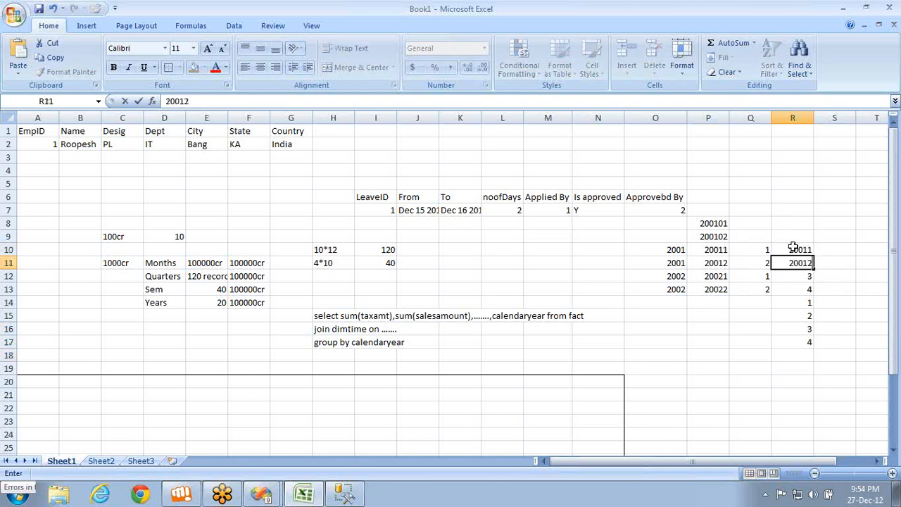
key("Return")
type("20013")
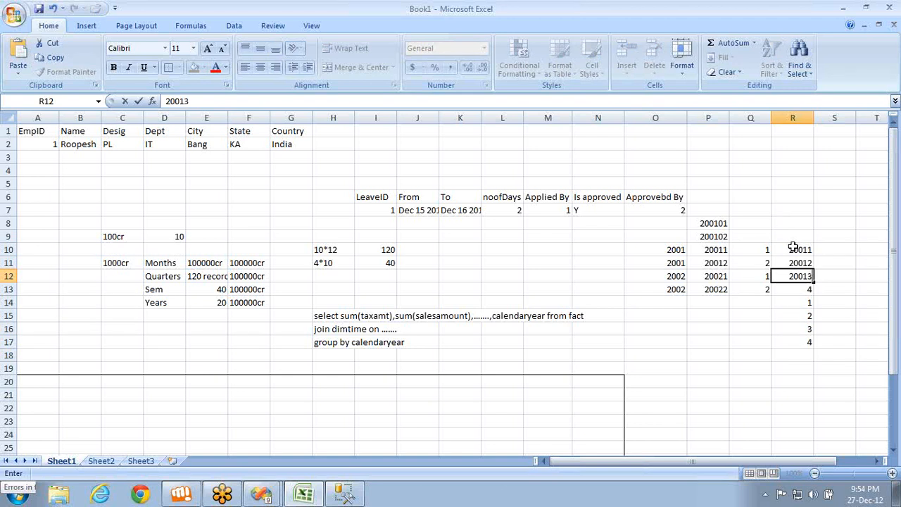
key("Return")
type("20014")
key("Return")
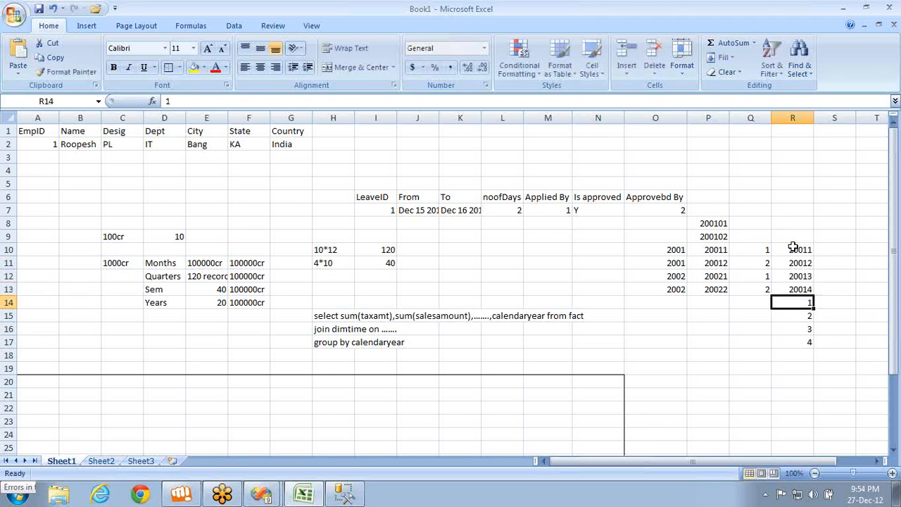
Replace the quarter values in R14 to R17 with the combined year-quarter keys 20021, 20022, 20023 and 20024
type("20021")
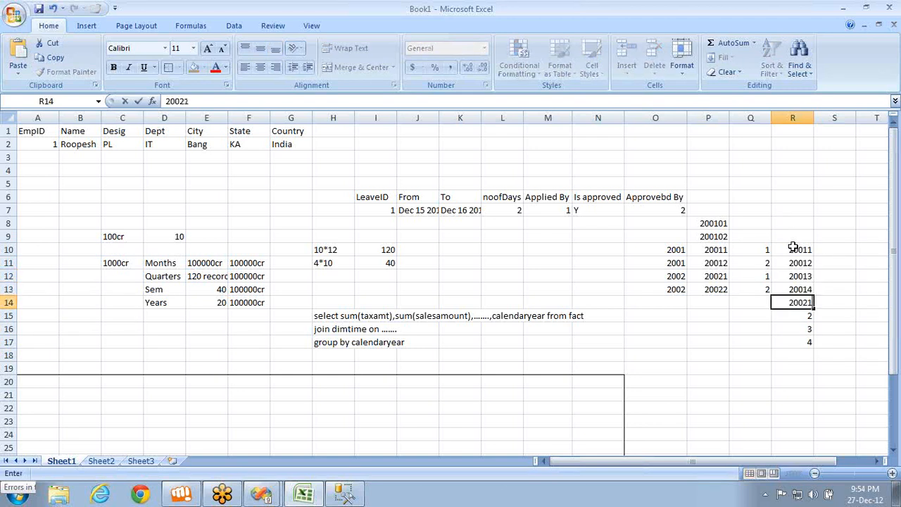
key("Return")
type("200220")
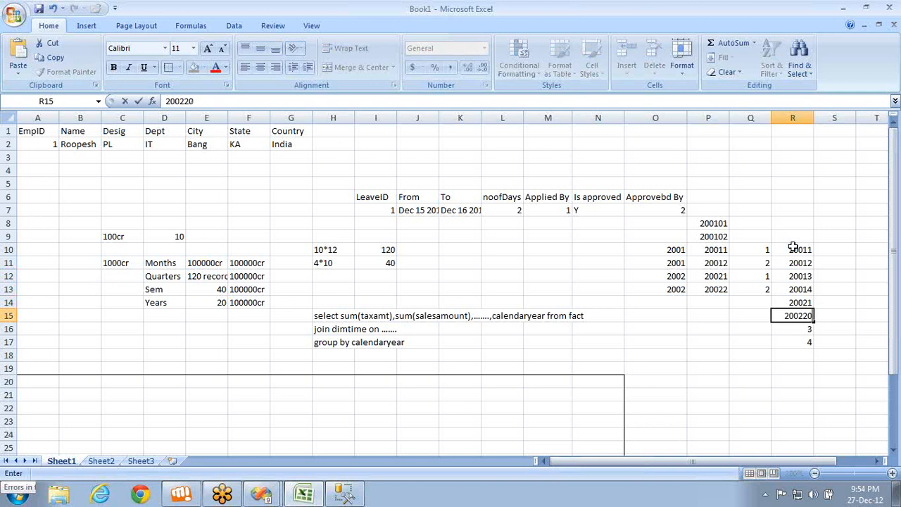
key("BackSpace")
key("Return")
type("2003")
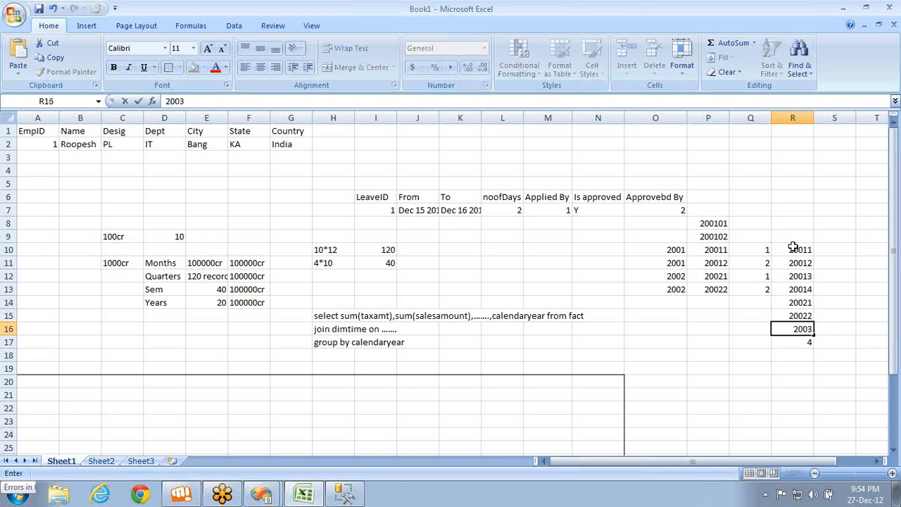
key("BackSpace")
type("23")
key("Return")
type("2002")
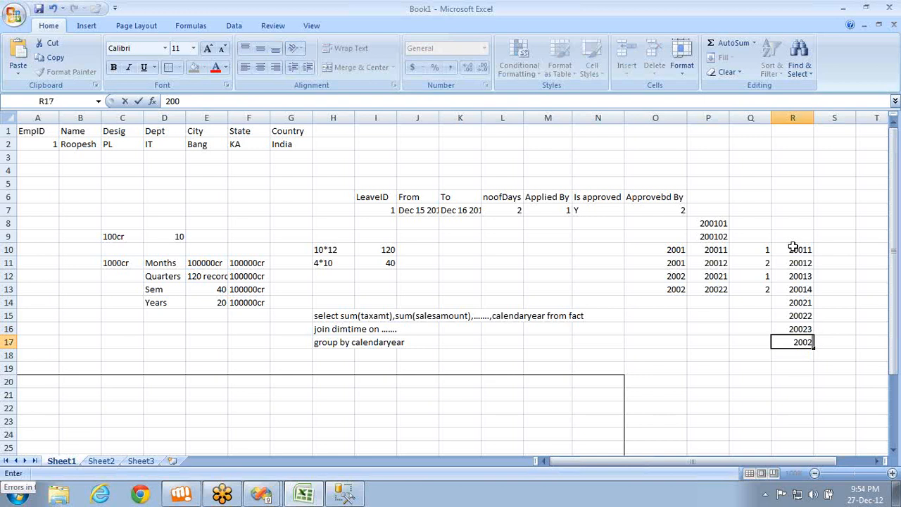
type("4")
key("Return")
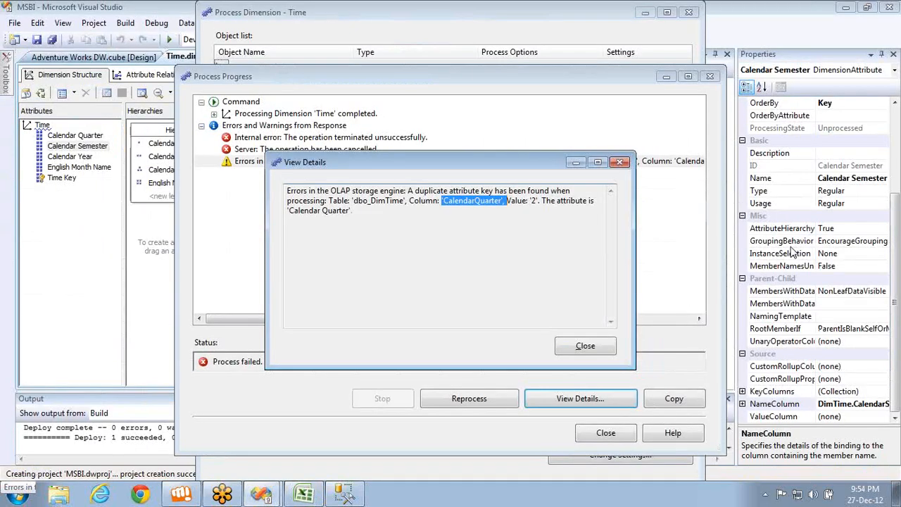
Return to Visual Studio and close the error details, the process progress and the Time dimension processing dialog
left_click(585, 347)
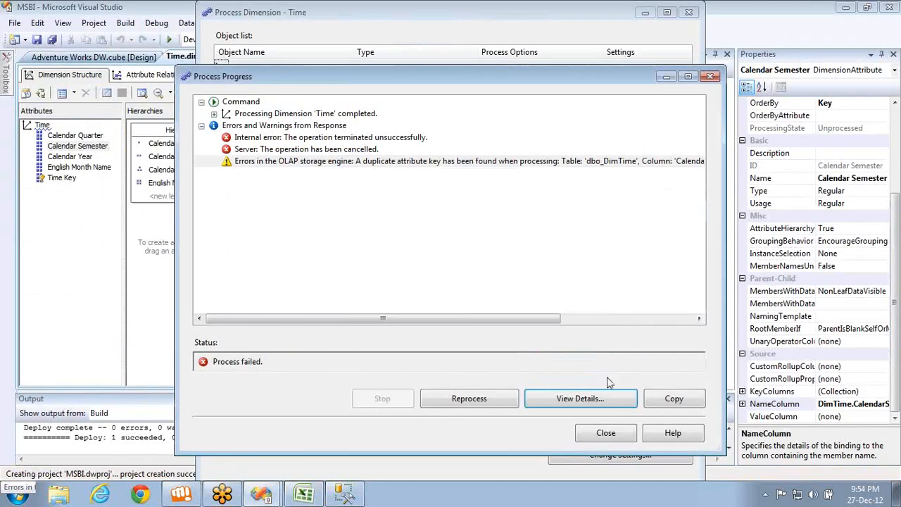
left_click(605, 432)
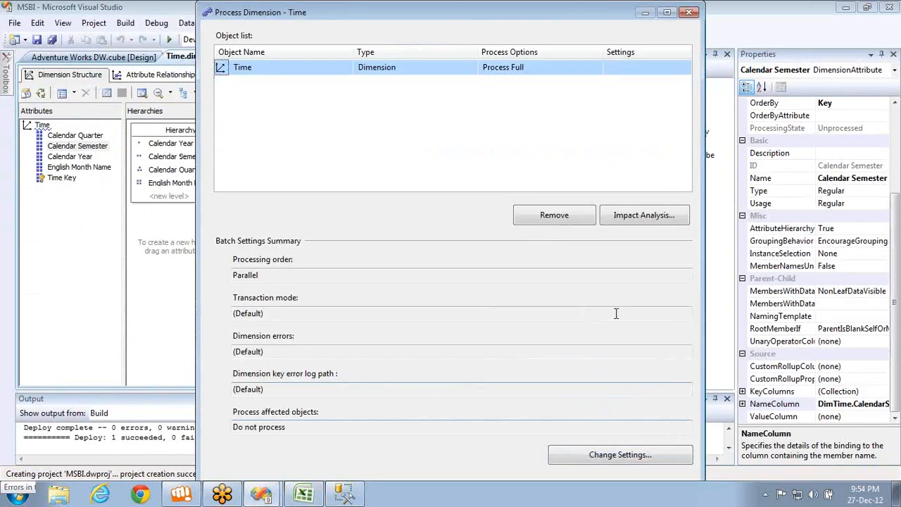
left_click(689, 12)
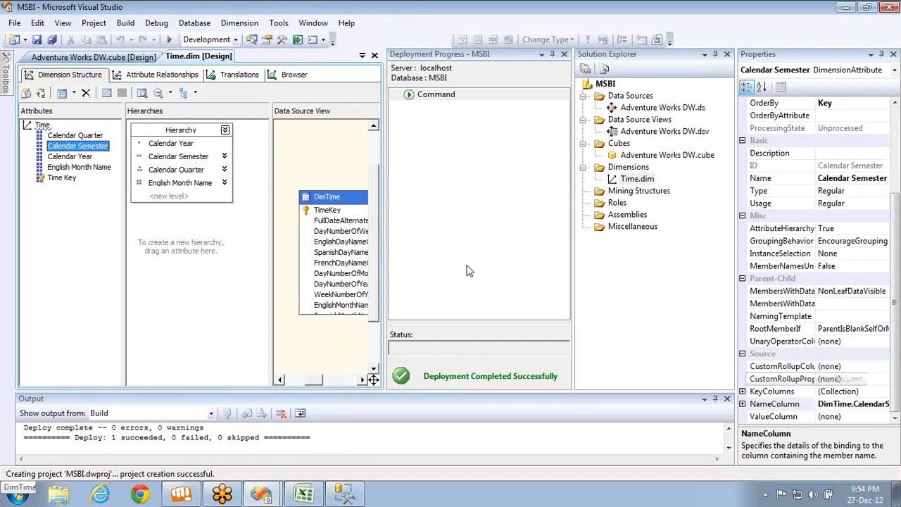
Make the Calendar Quarter attribute's key composite by adding CalendarYear above CalendarQuarter in its key columns
left_click(87, 136)
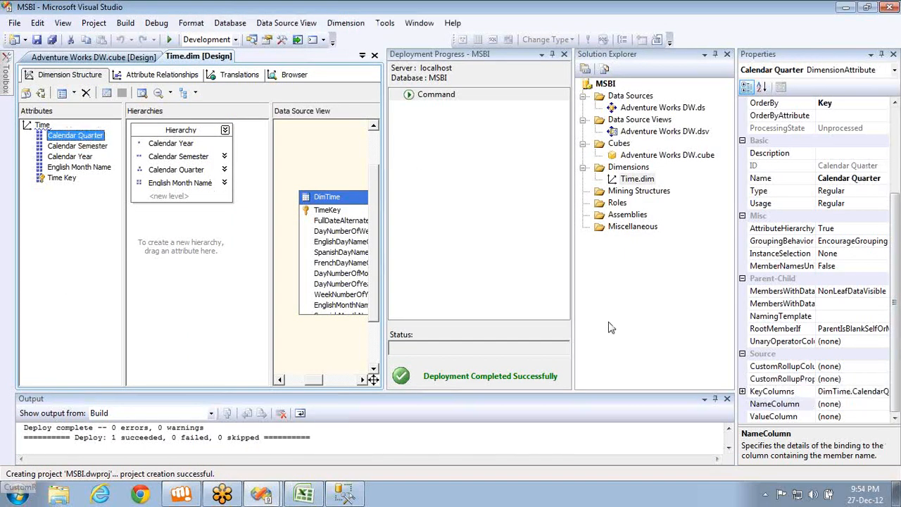
left_click(881, 392)
left_click(888, 391)
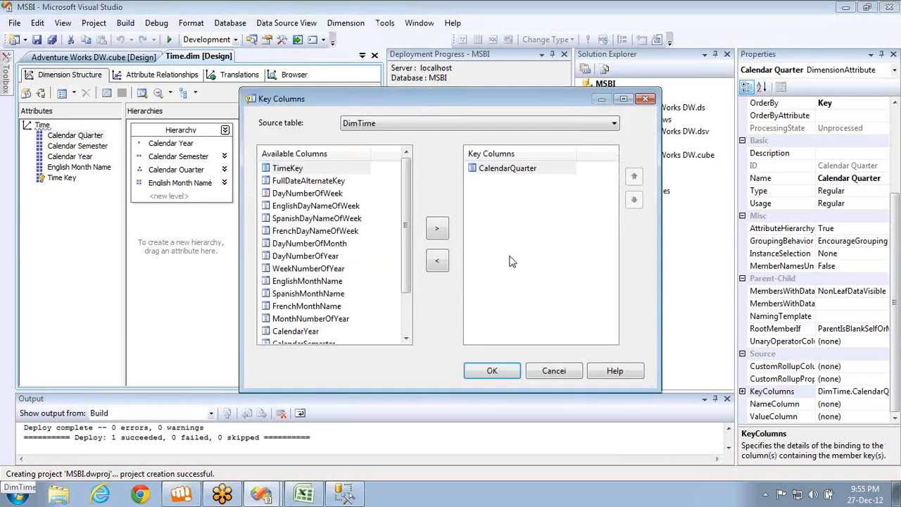
left_click(292, 333)
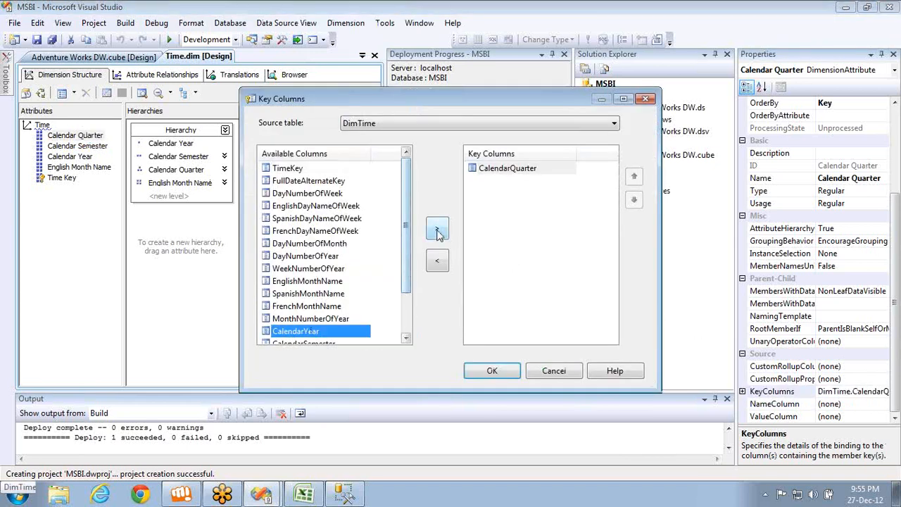
left_click(436, 228)
left_click(633, 177)
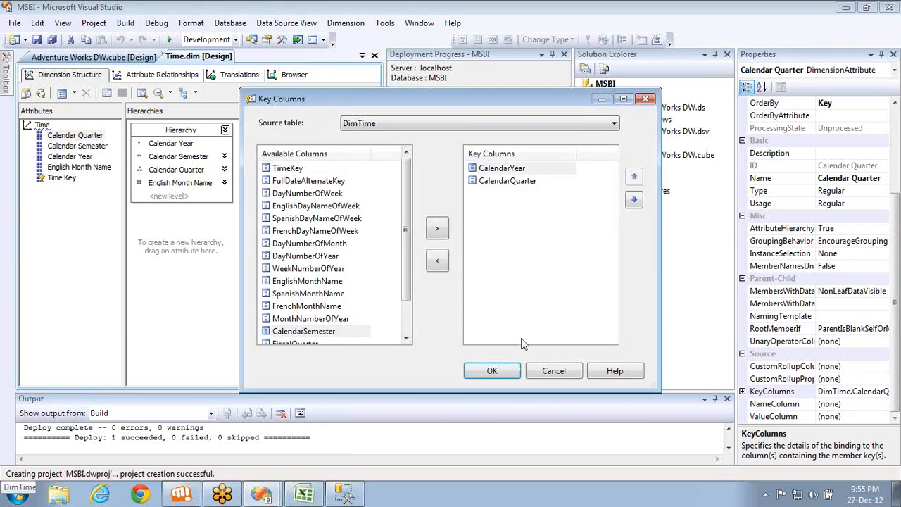
left_click(490, 371)
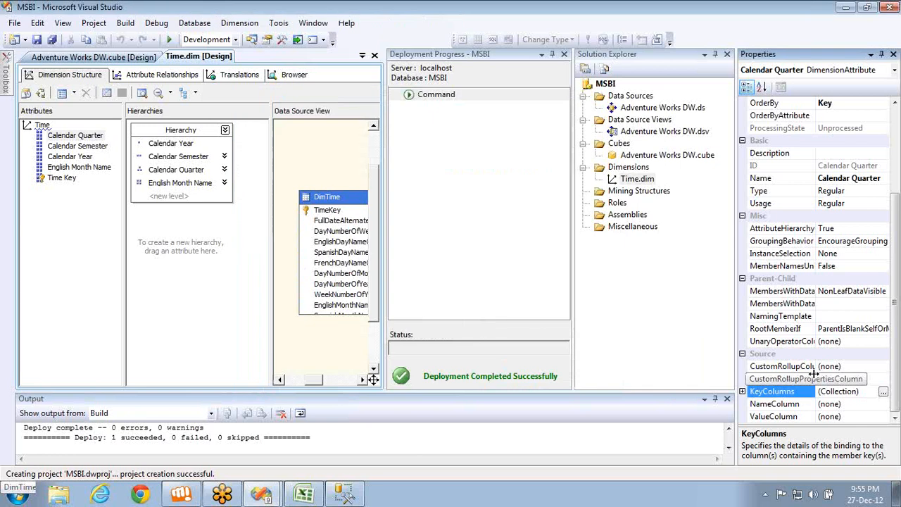
Set the Calendar Quarter attribute's name column to CalendarQuarter from the DimTime table
left_click(881, 404)
left_click(882, 404)
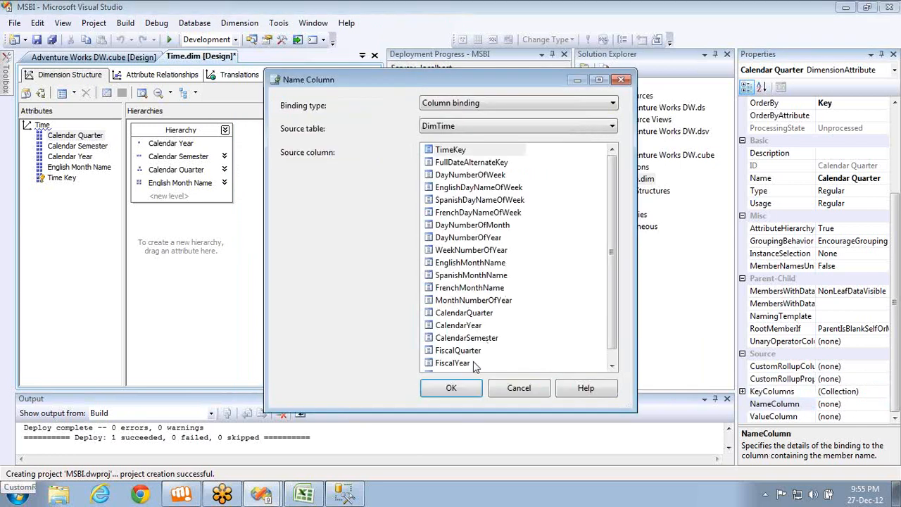
left_click(463, 313)
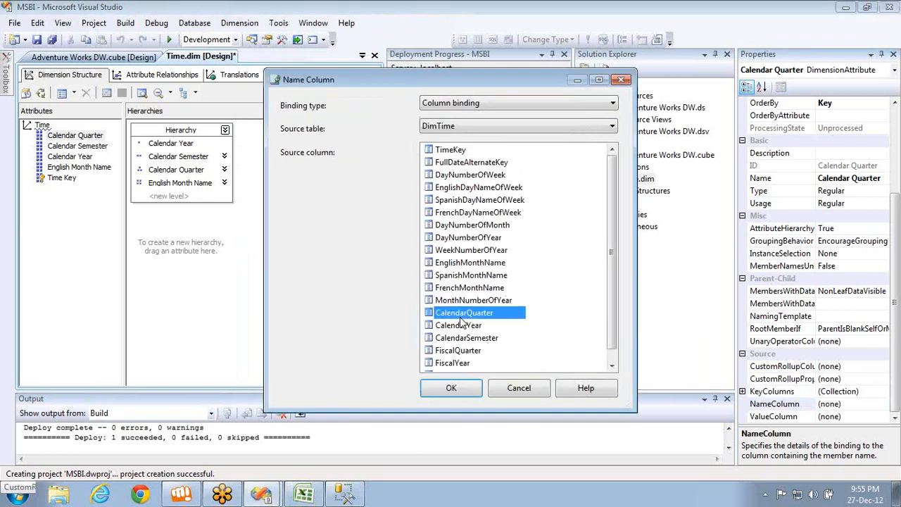
left_click(452, 388)
Add CalendarYear to the English Month Name attribute's key columns and place it above EnglishMonthName
left_click(76, 168)
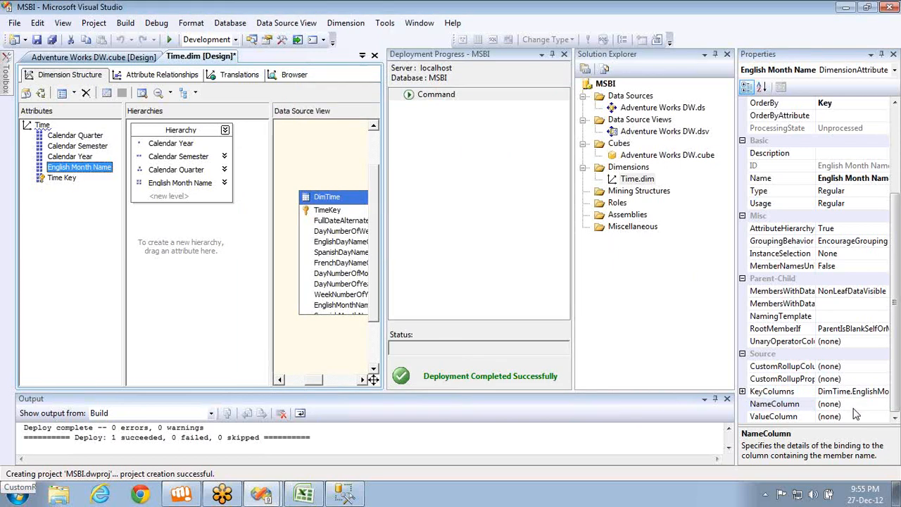
left_click(886, 393)
left_click(891, 391)
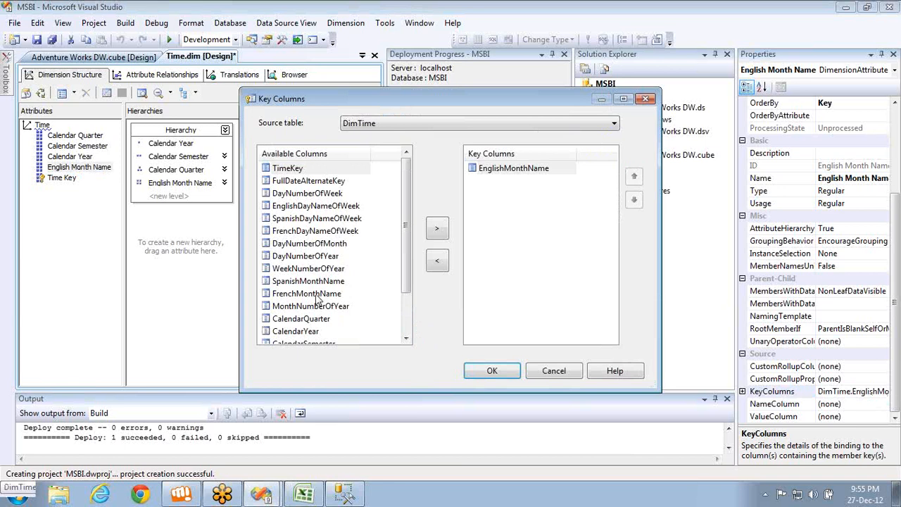
left_click(310, 332)
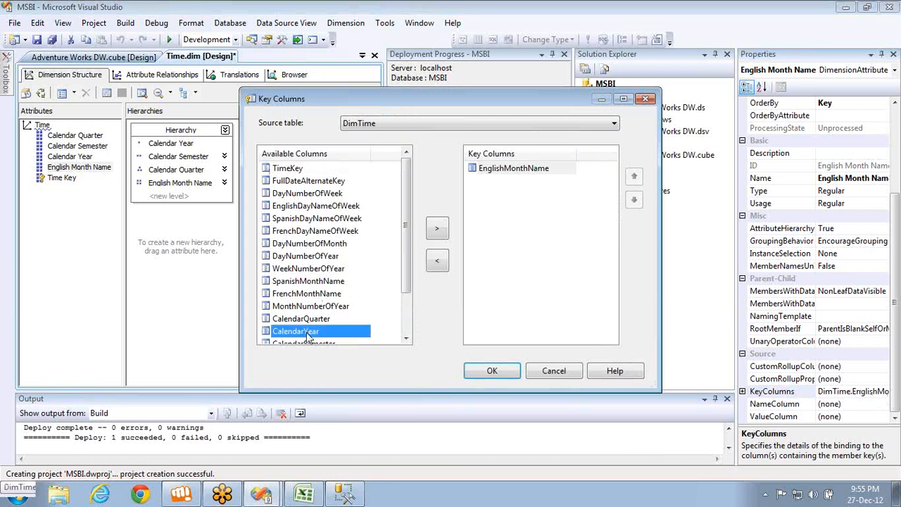
left_click(437, 230)
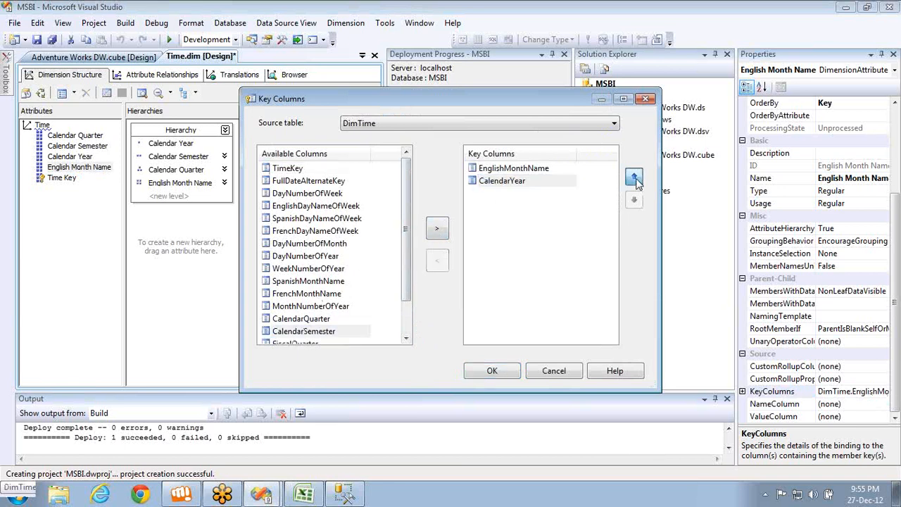
left_click(635, 177)
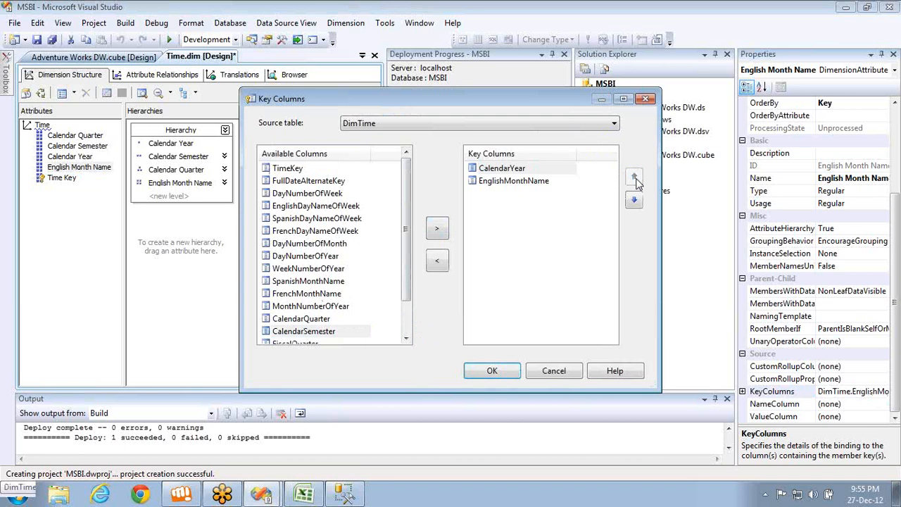
Switch to Excel and replace the year-quarter keys in R10 and R11 with 11 and 12
key("alt+Tab")
left_click(796, 249)
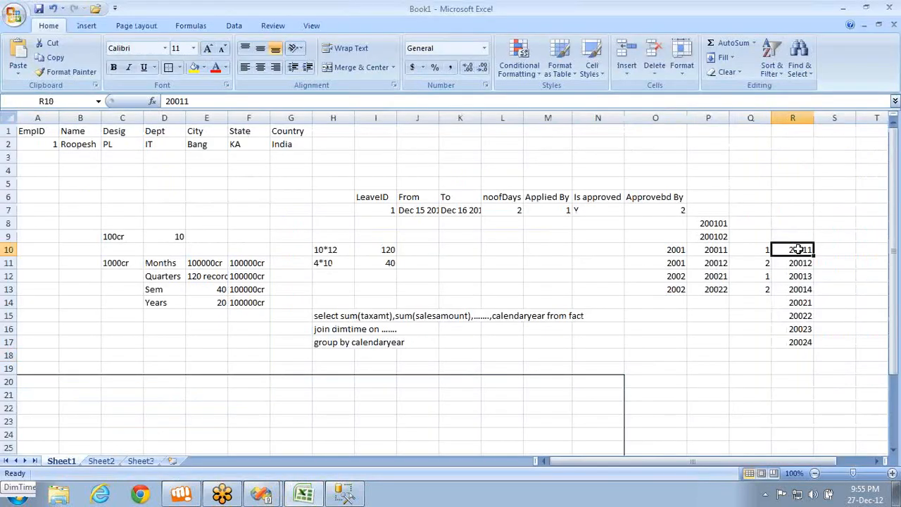
type("11")
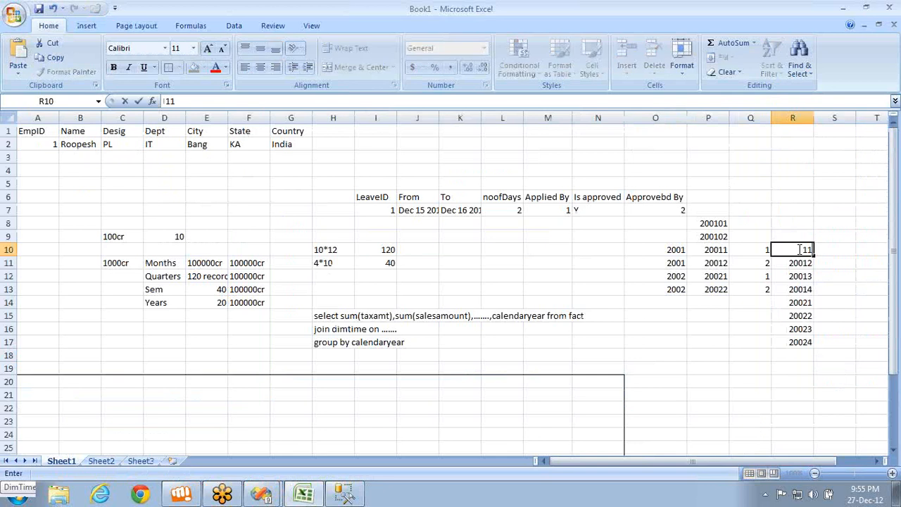
key("Return")
type("12")
key("Return")
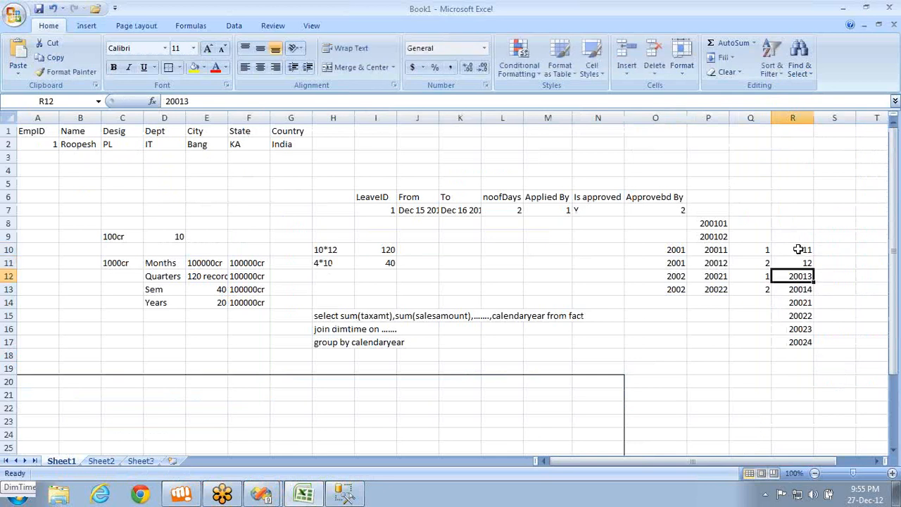
Replace the year-quarter keys in R12 and R13 with 23 and 24
type("13")
key("Return")
type("1")
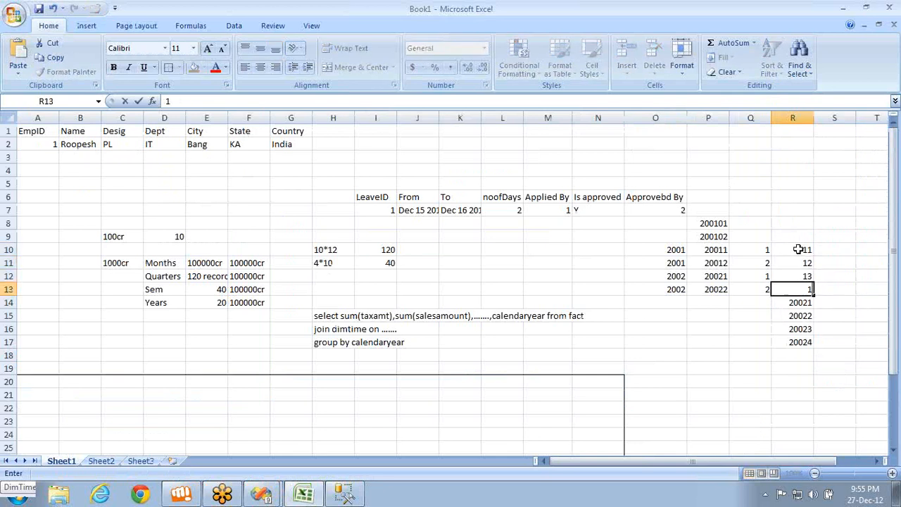
key("Up")
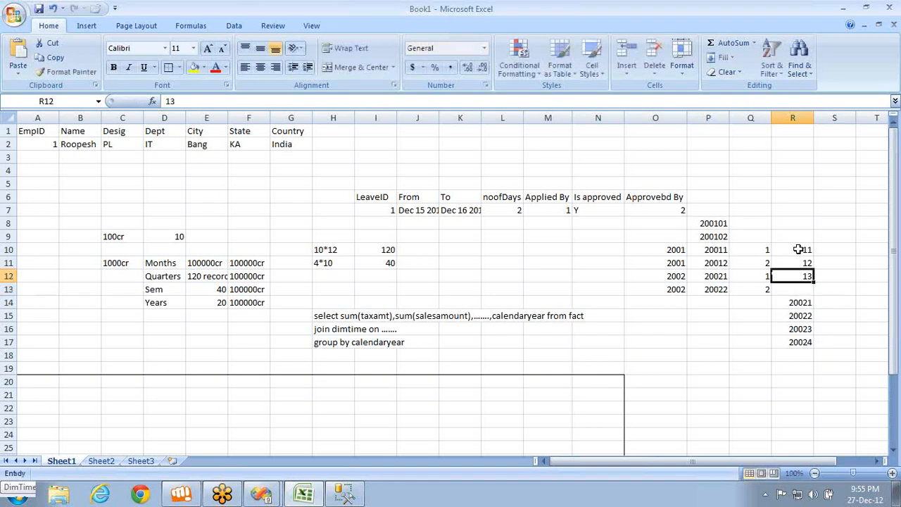
type("23")
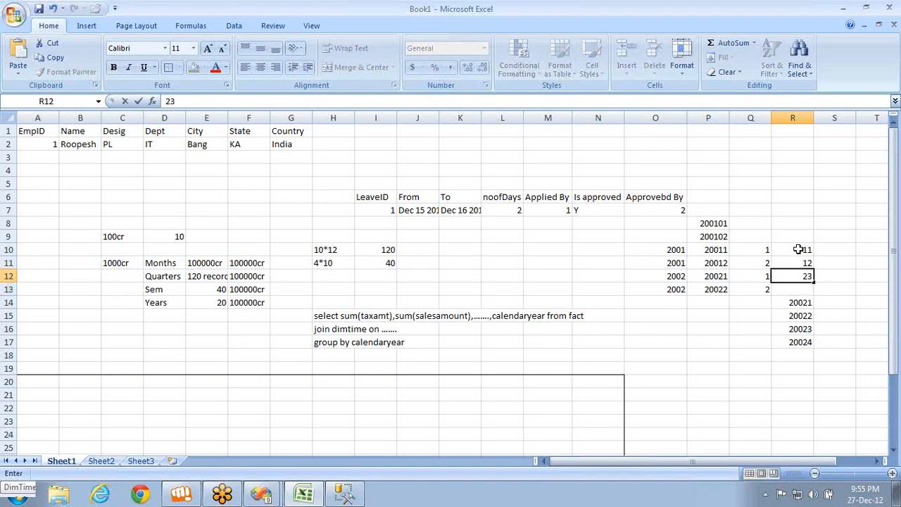
key("Return")
type("24")
key("Return")
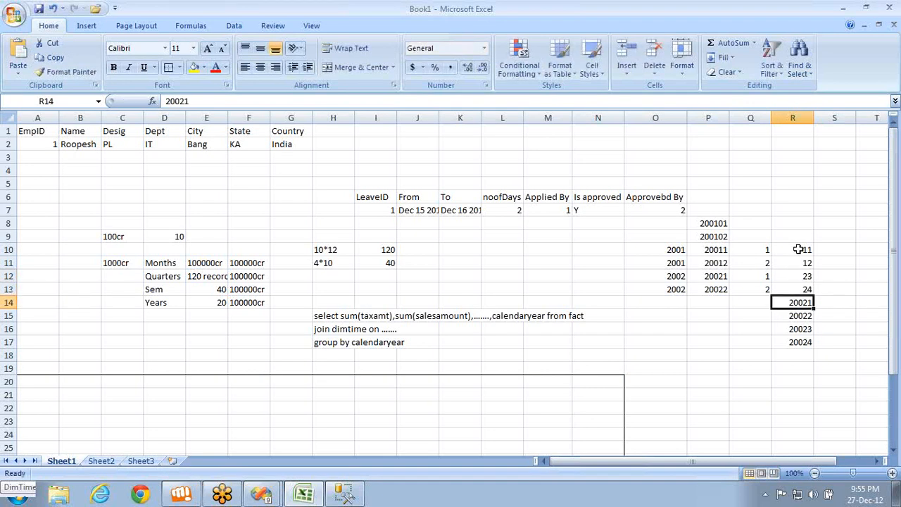
Replace the year-quarter keys in R14 to R17 with 12, 11, 23 and 24
type("12")
key("Return")
type("12")
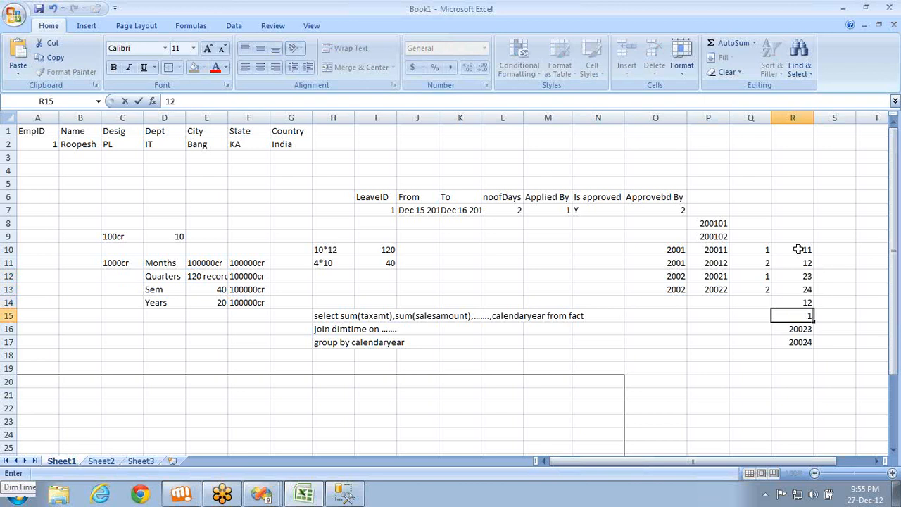
key("BackSpace")
type("1")
key("Return")
type("2")
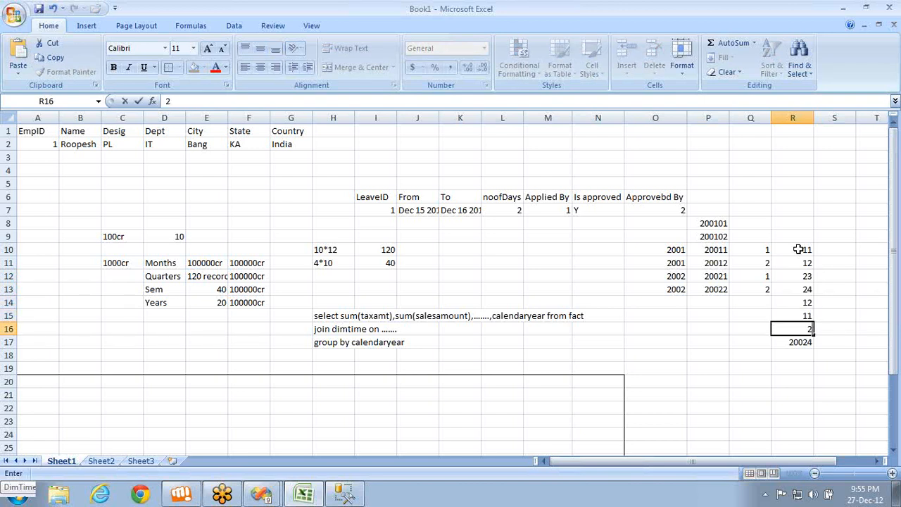
type("3")
key("Return")
type("24")
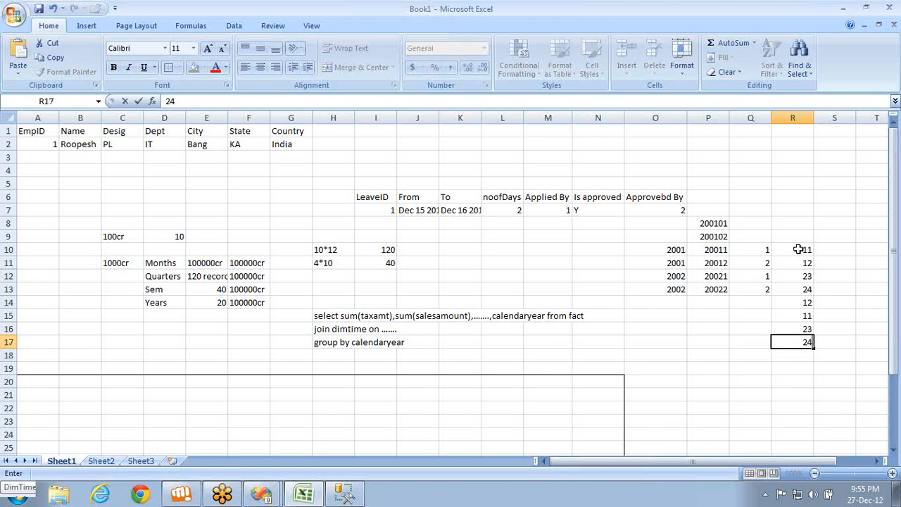
key("Return")
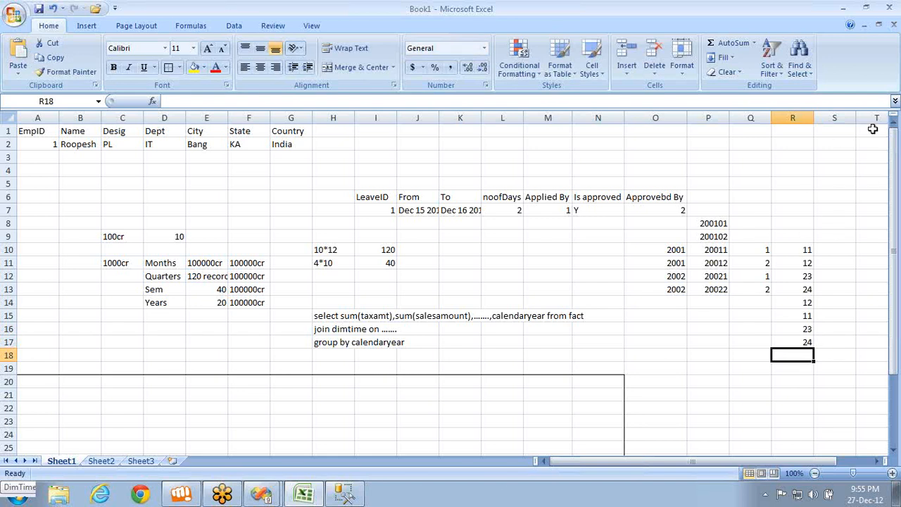
Return to Visual Studio and accept the English Month Name attribute's key columns
left_click(887, 26)
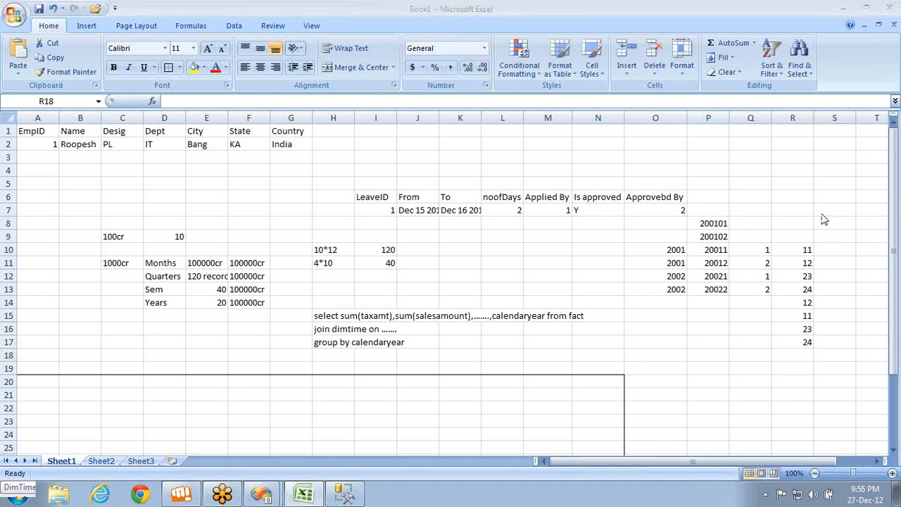
key("alt+Tab")
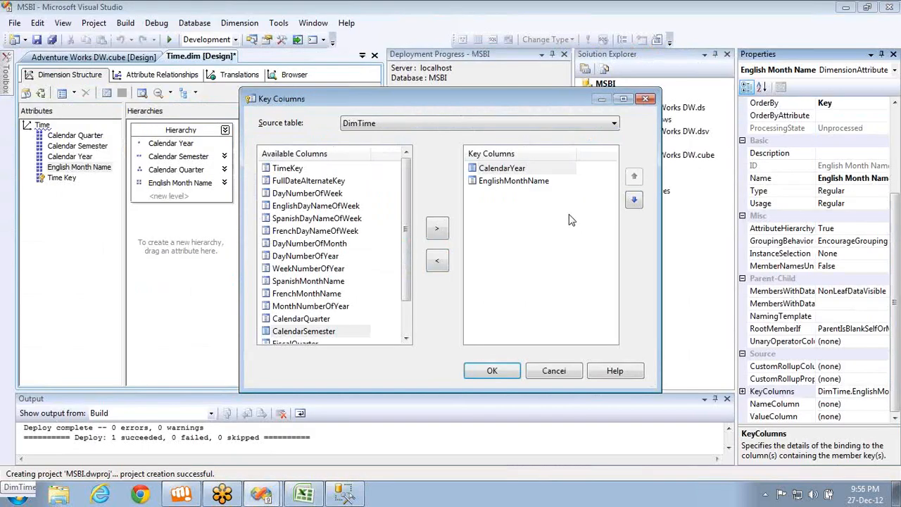
left_click(493, 370)
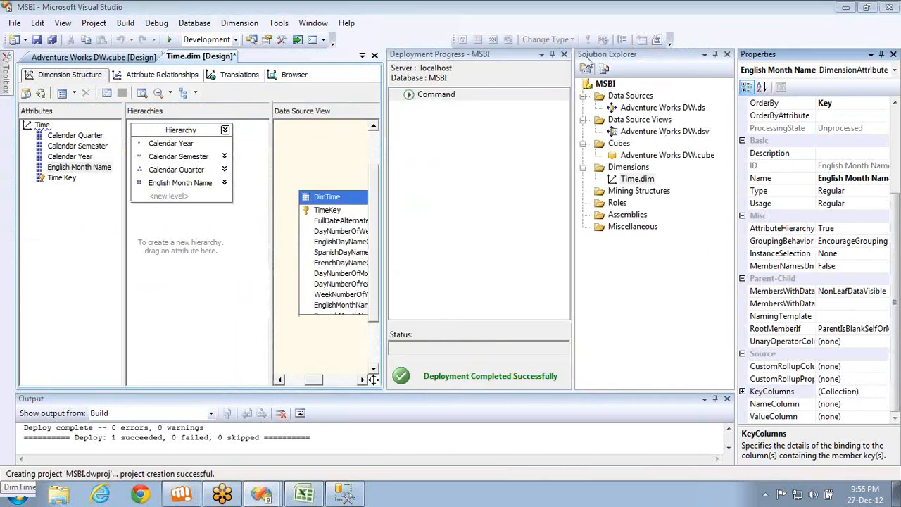
Set the English Month Name attribute's name column to EnglishMonthName from the DimTime table
left_click(872, 403)
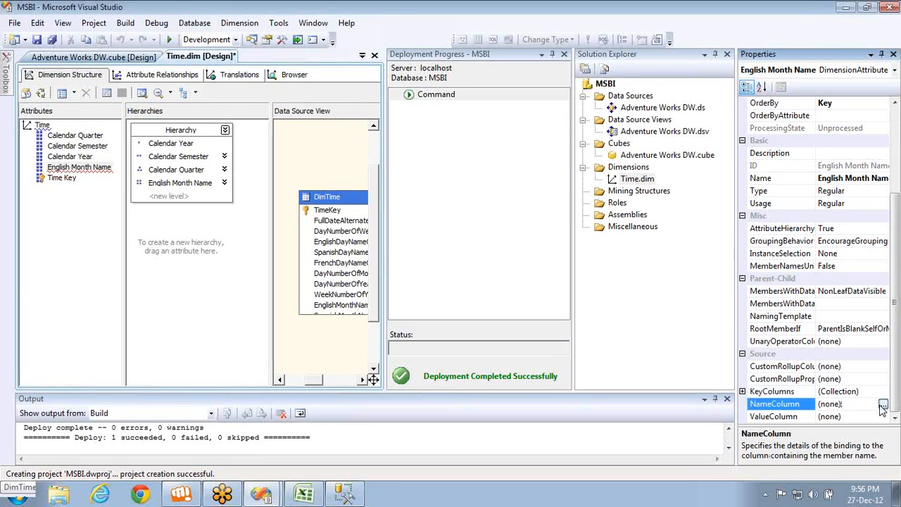
left_click(889, 404)
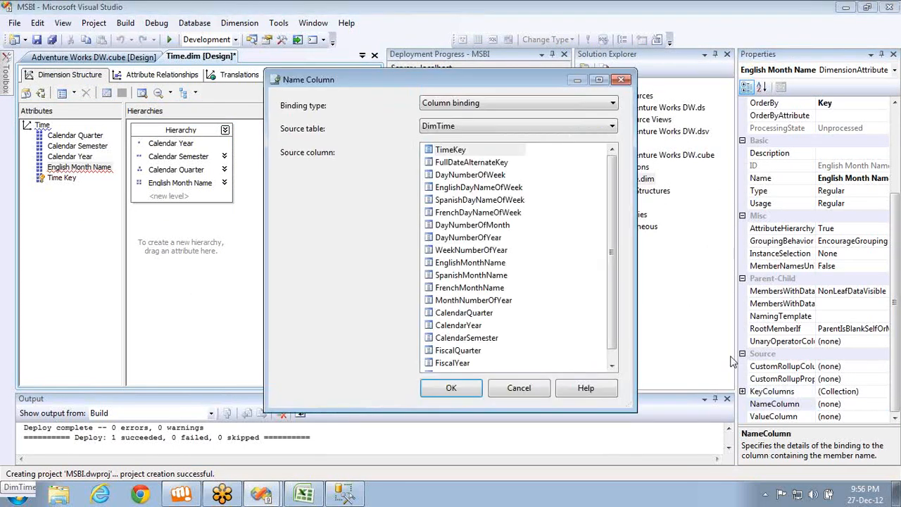
left_click(482, 265)
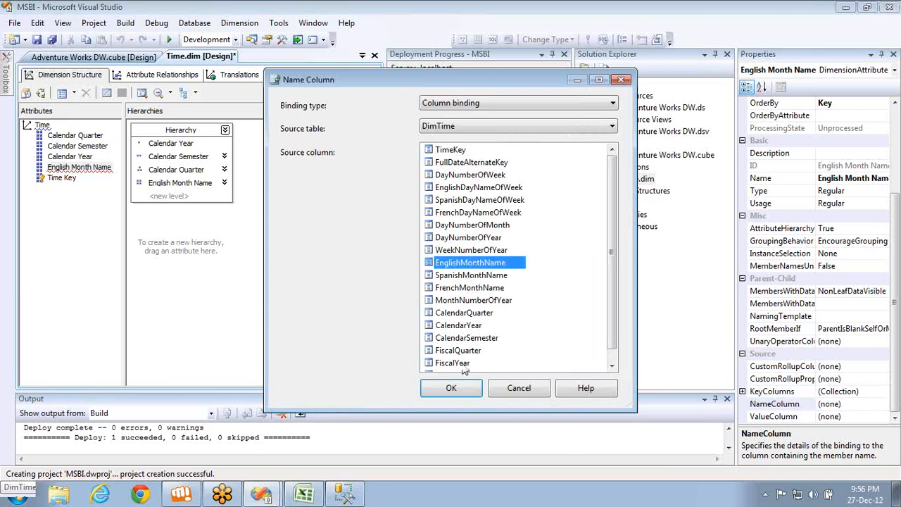
left_click(454, 388)
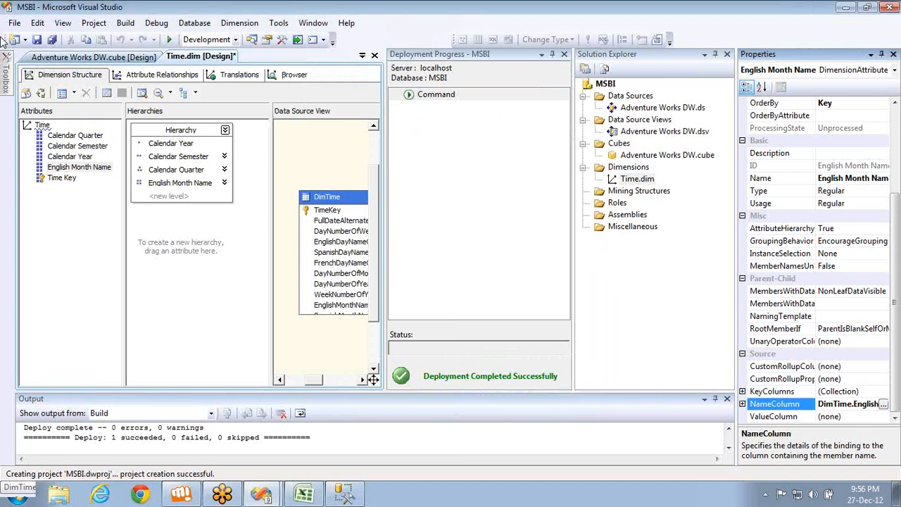
Deploy the changes, run a Process Full on the Time dimension and close the processing windows
left_click(35, 94)
key("Return")
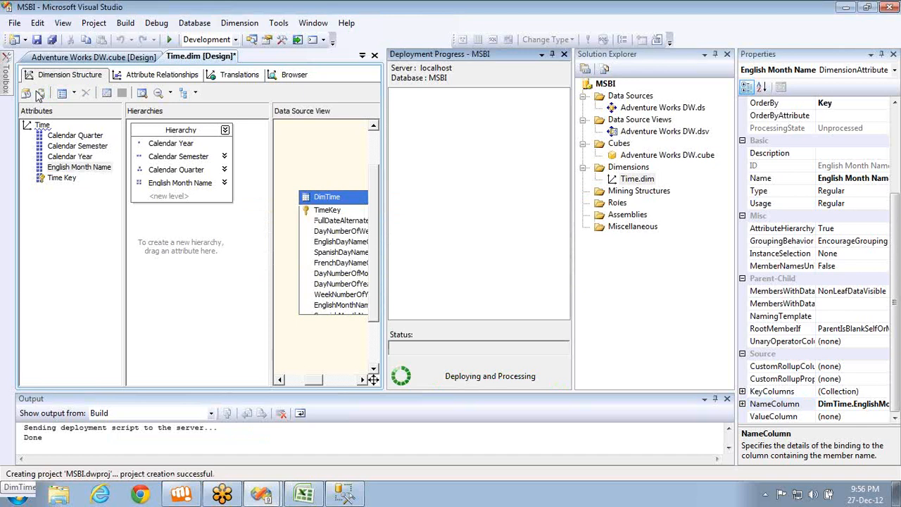
key("Return")
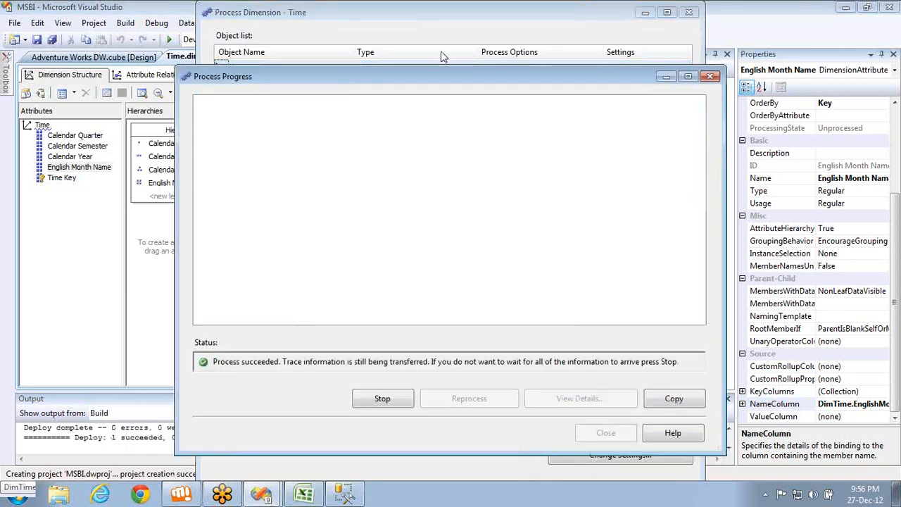
left_click(709, 78)
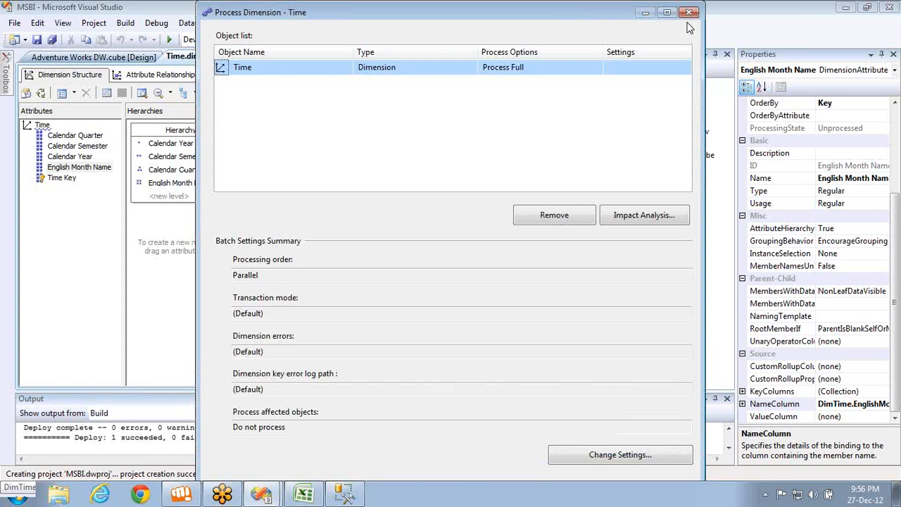
left_click(689, 12)
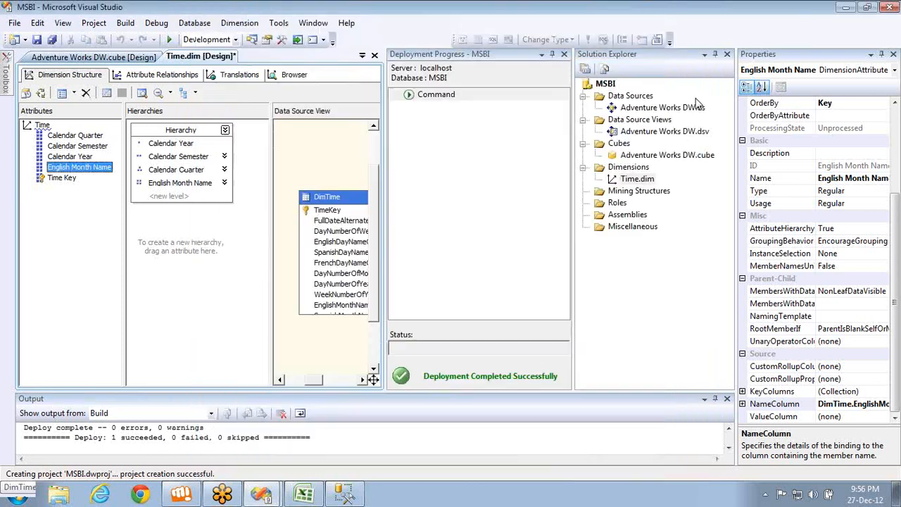
Run a Process Full on the whole MSBI project, agreeing to overwrite the deployed database, and close the processing windows
right_click(614, 84)
left_click(684, 145)
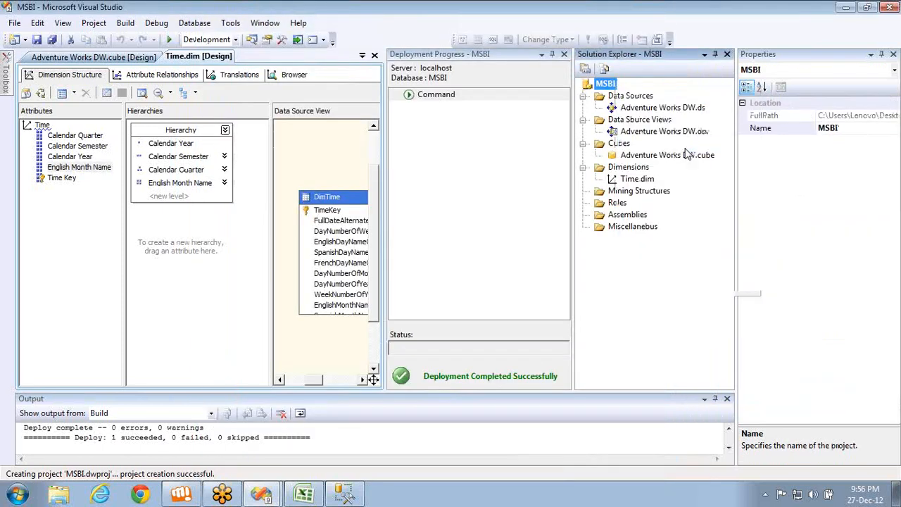
key("Return")
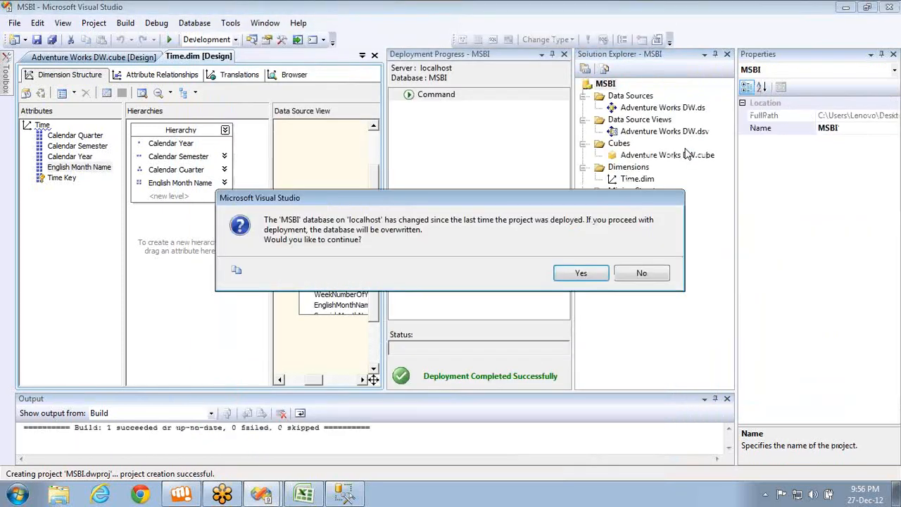
key("Return")
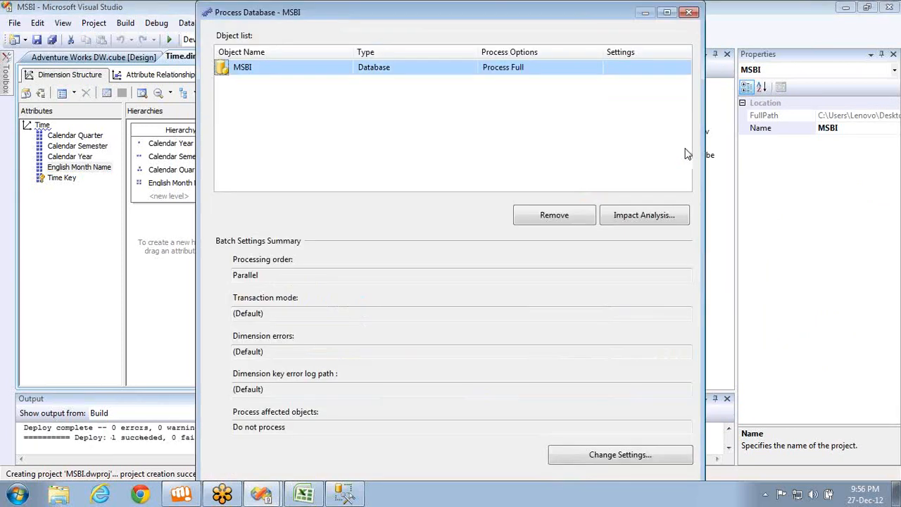
key("Return")
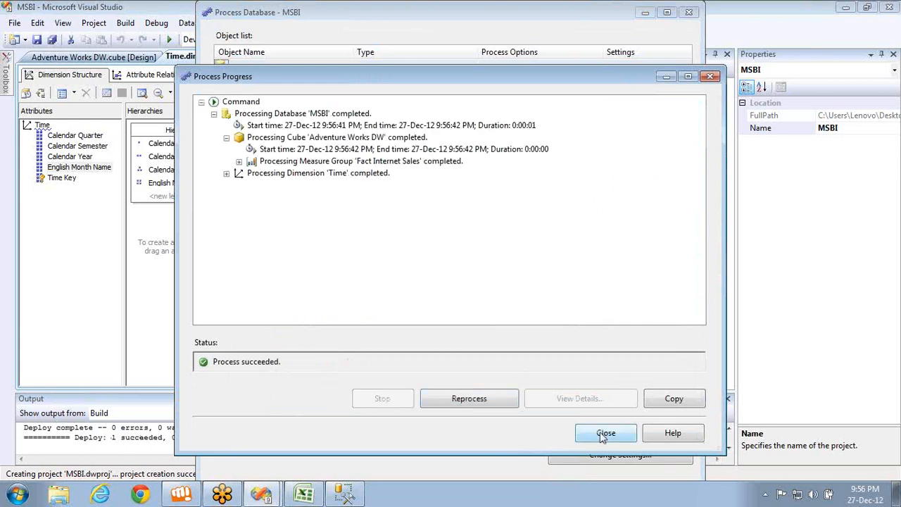
left_click(605, 432)
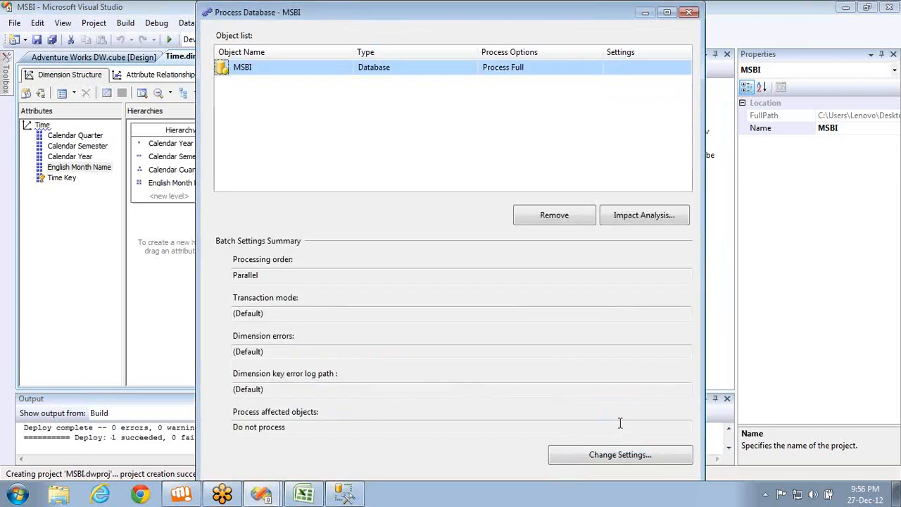
left_click(689, 13)
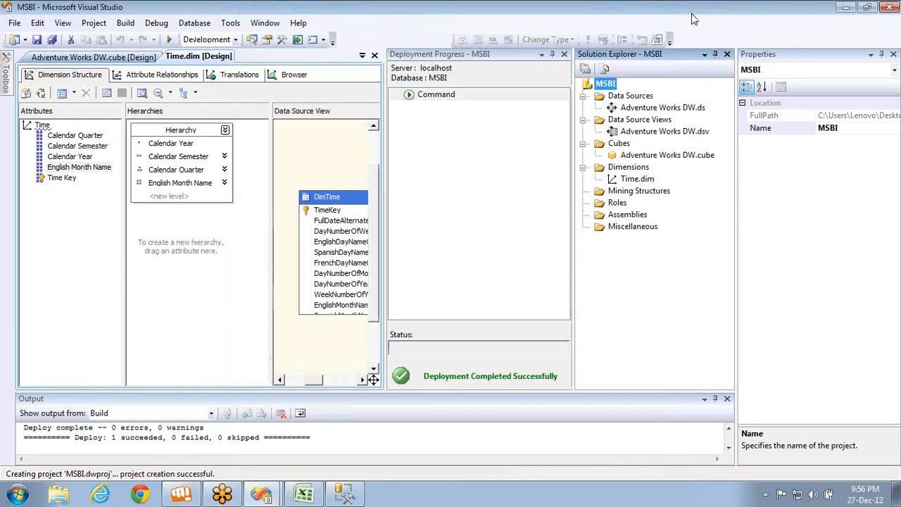
left_click(896, 36)
left_click(765, 121)
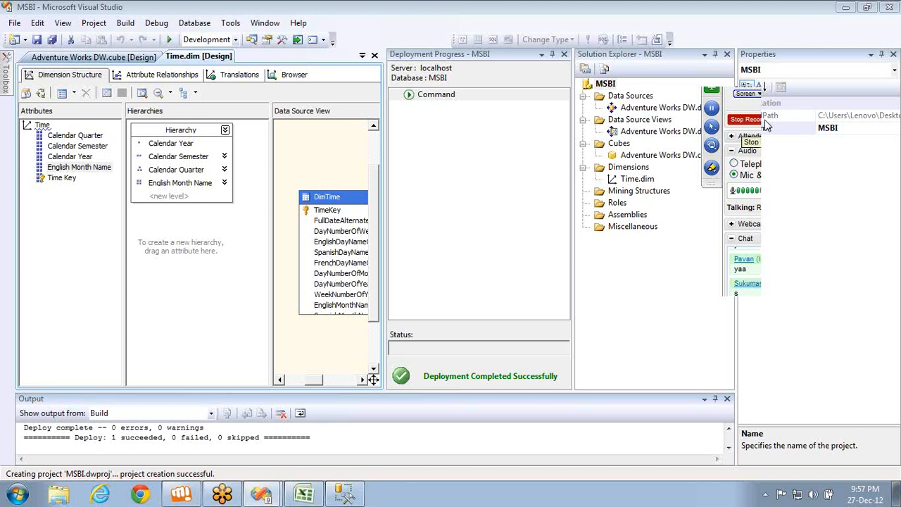
Switch to the Excel workbook Book1 and select the months-to-years figures in E11 to E14
key("alt+Tab")
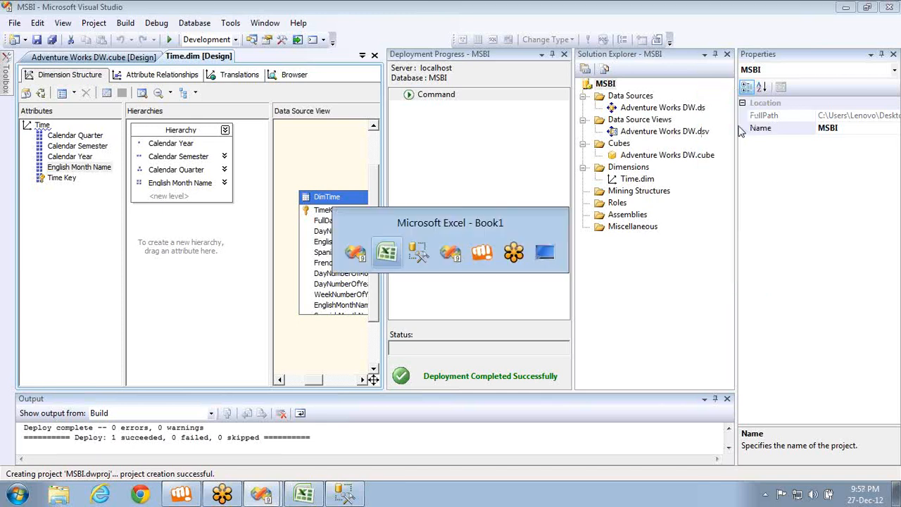
left_click(206, 262)
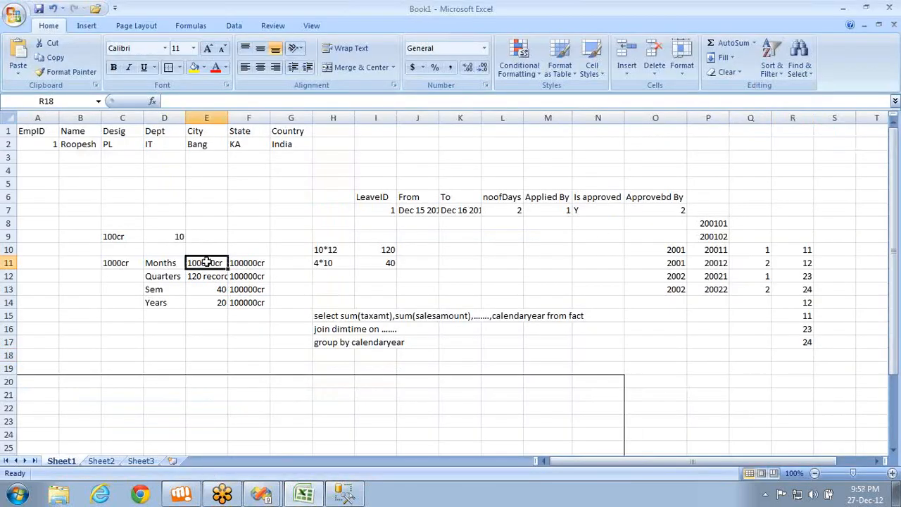
key("shift+Down")
key("shift+Down")
key("shift+Down")
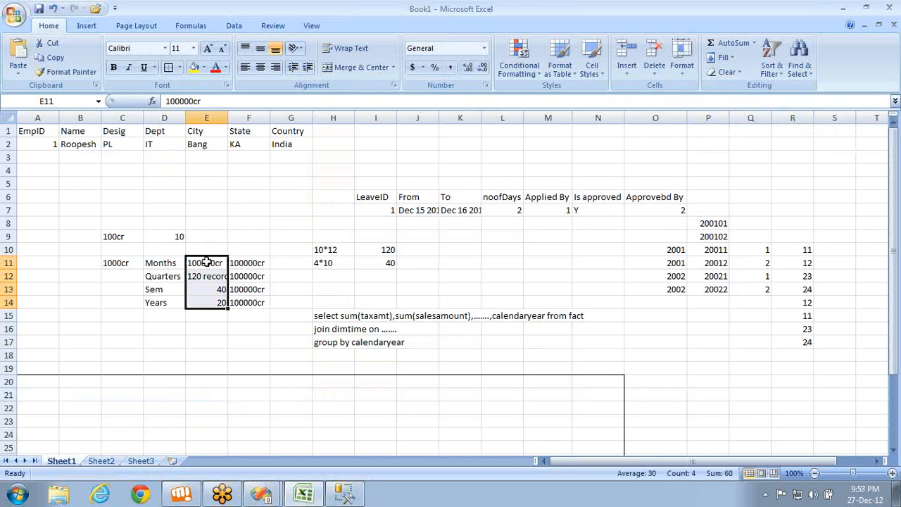